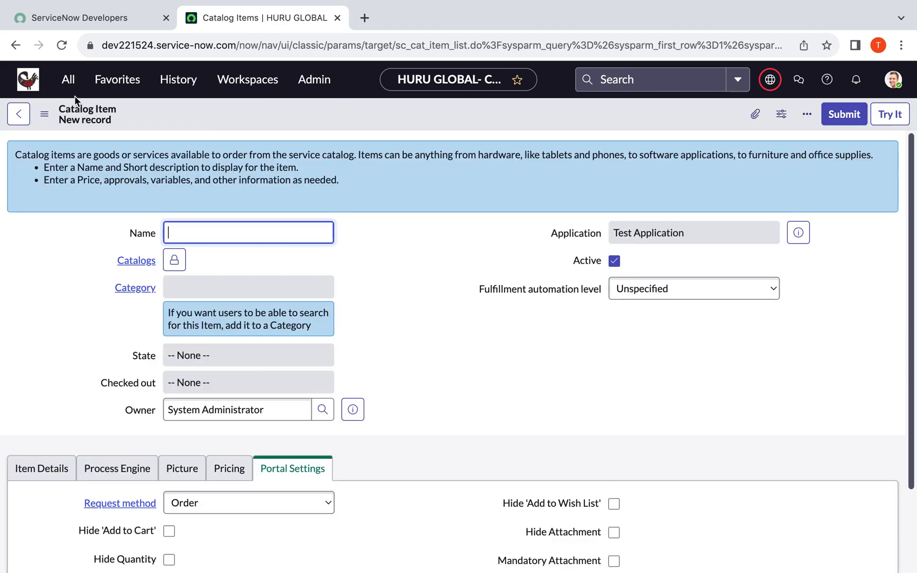
Name the new catalog item bottles and assign it to the Service Catalog
{"action": "scroll", "coordinate": [173, 316], "scroll_direction": "down", "scroll_amount": 3}
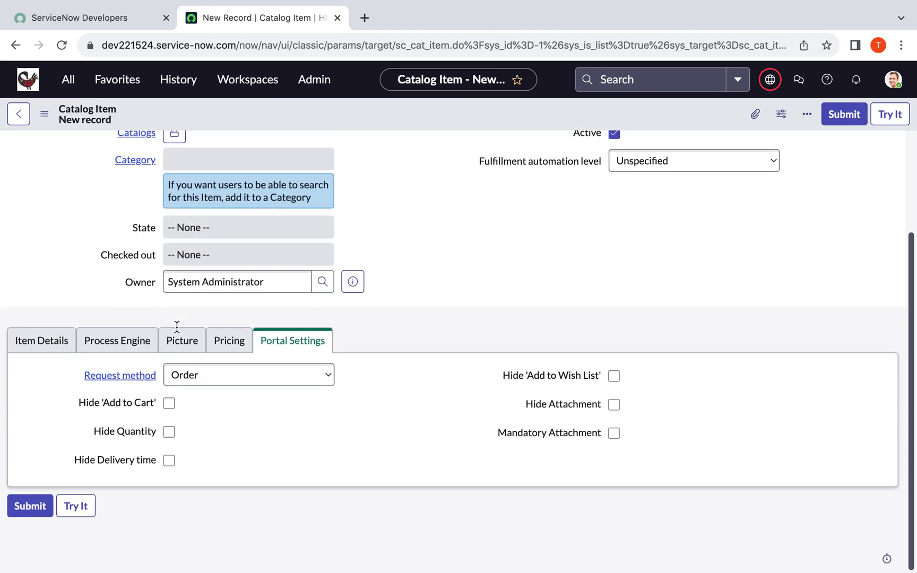
{"action": "scroll", "coordinate": [178, 330], "scroll_direction": "up", "scroll_amount": 3}
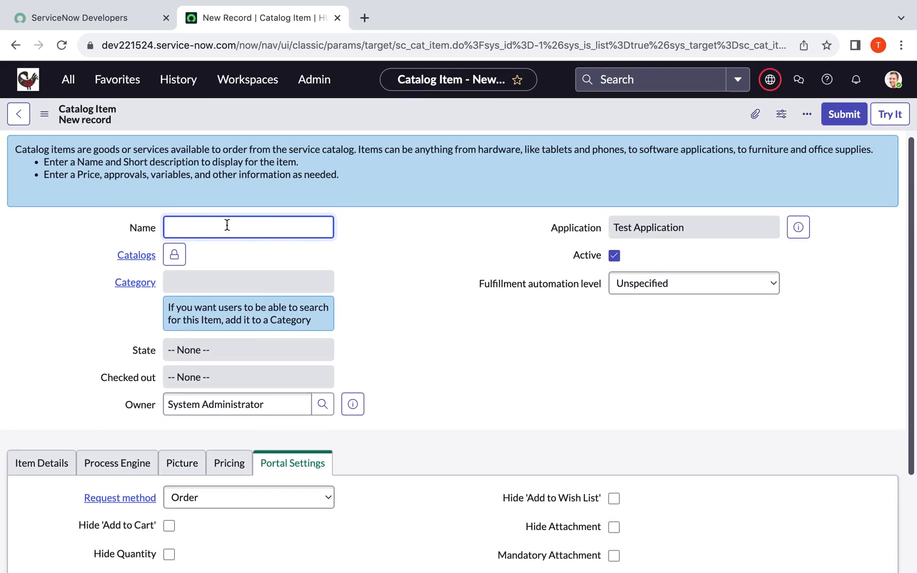
{"action": "type", "text": "bottles"}
{"action": "left_click", "coordinate": [174, 255]}
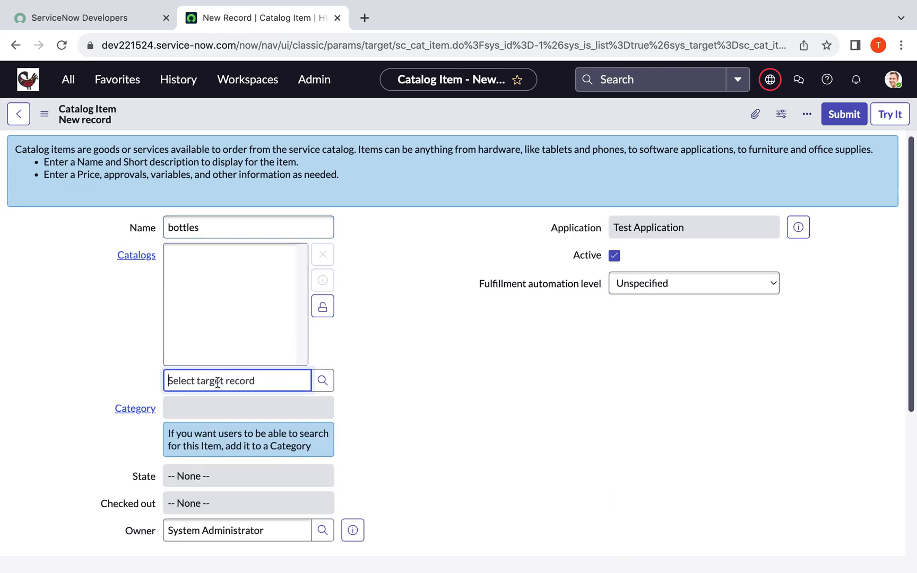
{"action": "type", "text": "ser"}
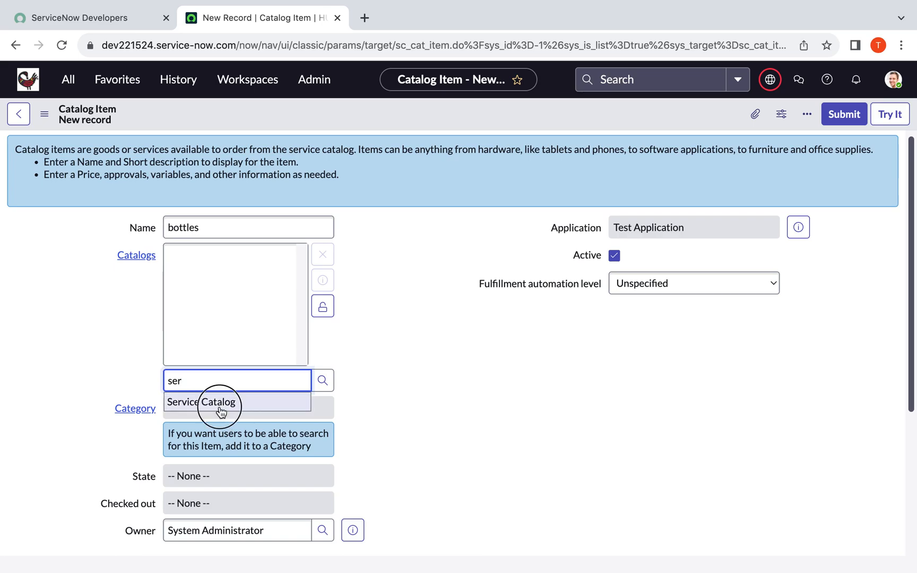
{"action": "left_click", "coordinate": [220, 404]}
{"action": "left_click", "coordinate": [323, 306]}
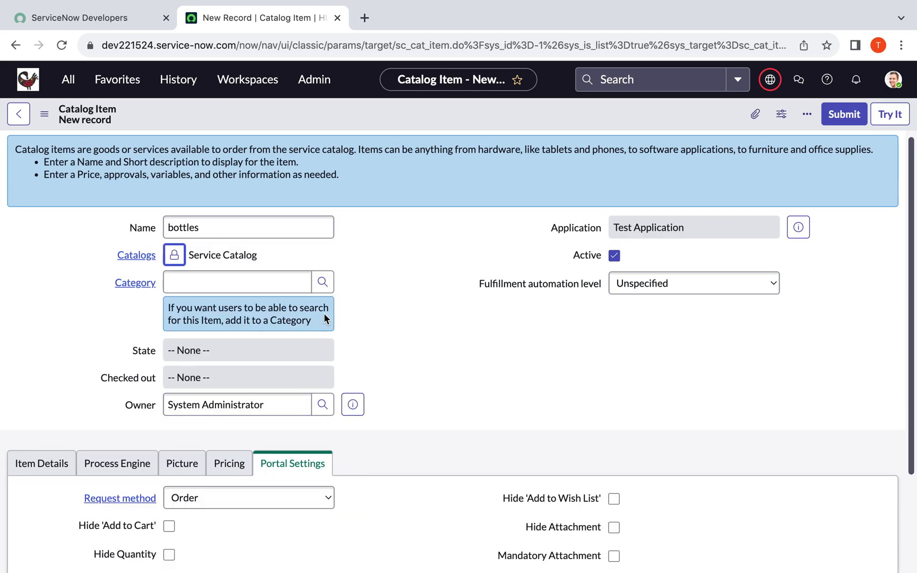
Set the item's category to Hardware and check the current application scope and update set
{"action": "left_click", "coordinate": [190, 280]}
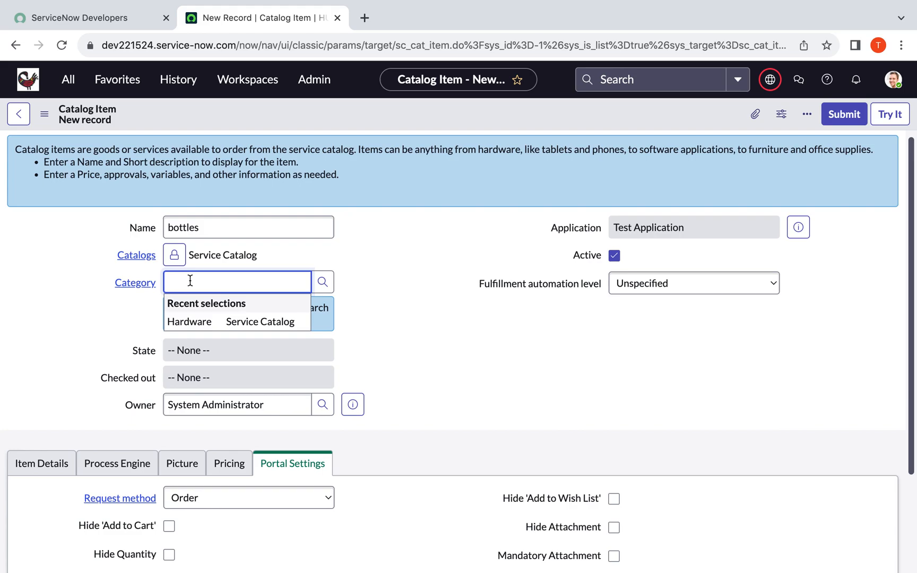
{"action": "left_click", "coordinate": [191, 321]}
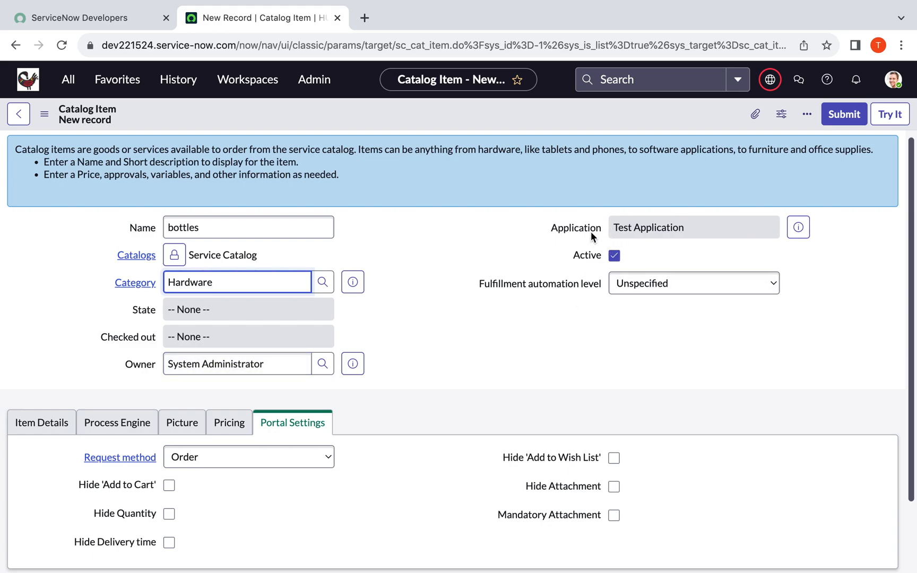
{"action": "left_click", "coordinate": [770, 80]}
{"action": "left_click", "coordinate": [770, 80]}
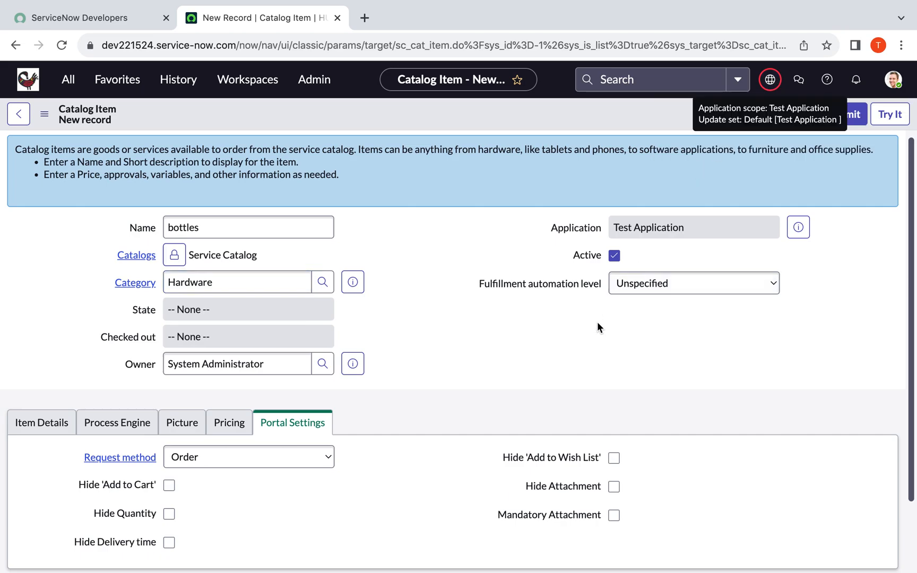
Review the item details of the new catalog item, including its short description and description fields
{"action": "scroll", "coordinate": [571, 346], "scroll_direction": "down", "scroll_amount": 1}
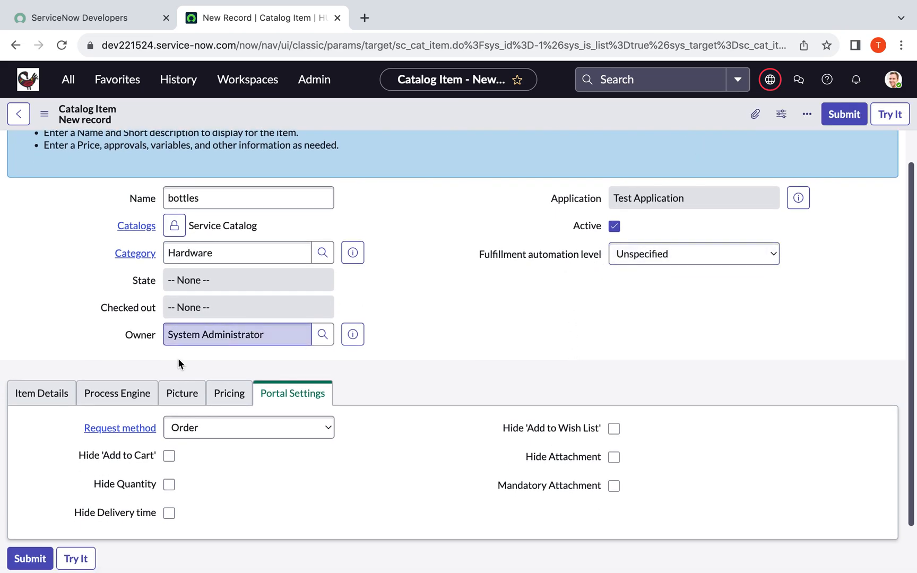
{"action": "scroll", "coordinate": [175, 360], "scroll_direction": "down", "scroll_amount": 2}
{"action": "left_click", "coordinate": [42, 341]}
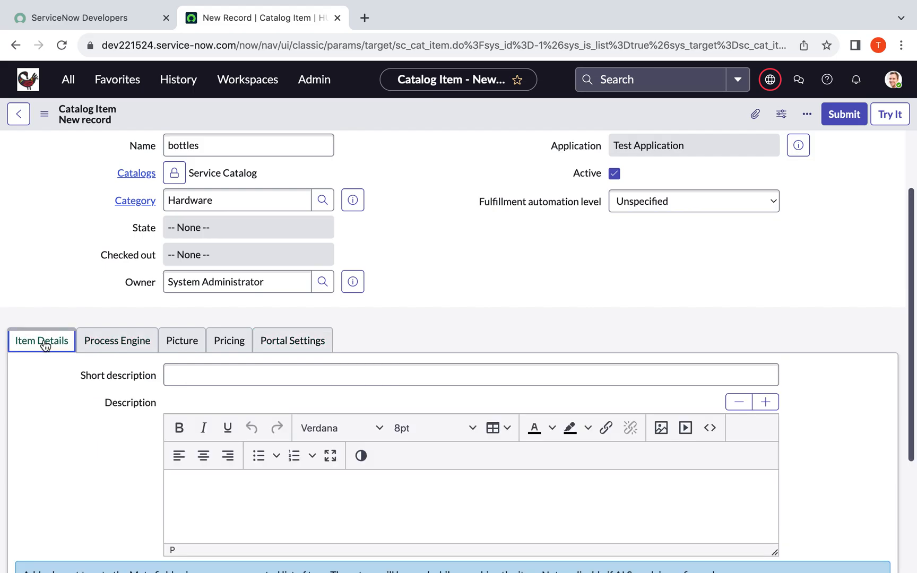
{"action": "scroll", "coordinate": [203, 376], "scroll_direction": "down", "scroll_amount": 1}
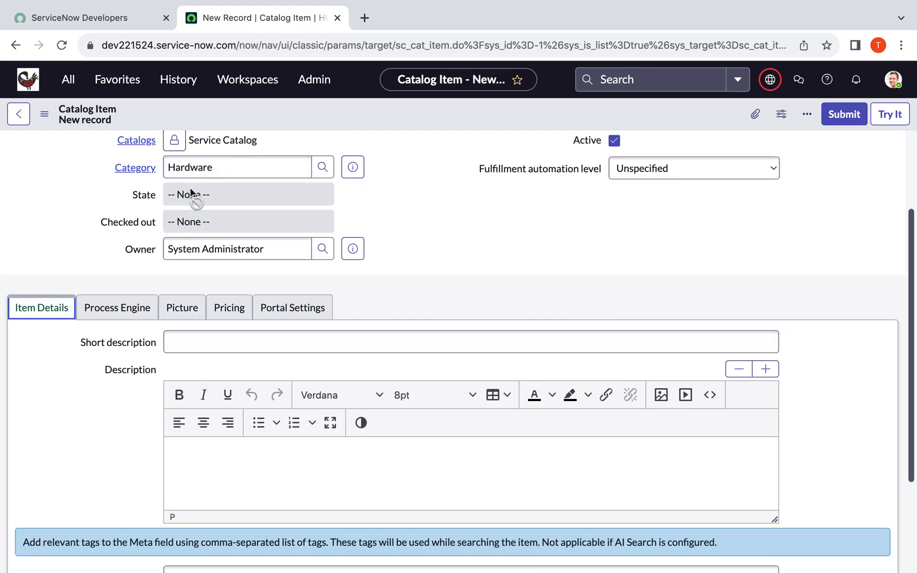
{"action": "scroll", "coordinate": [194, 197], "scroll_direction": "up", "scroll_amount": 1}
{"action": "left_click", "coordinate": [187, 369]}
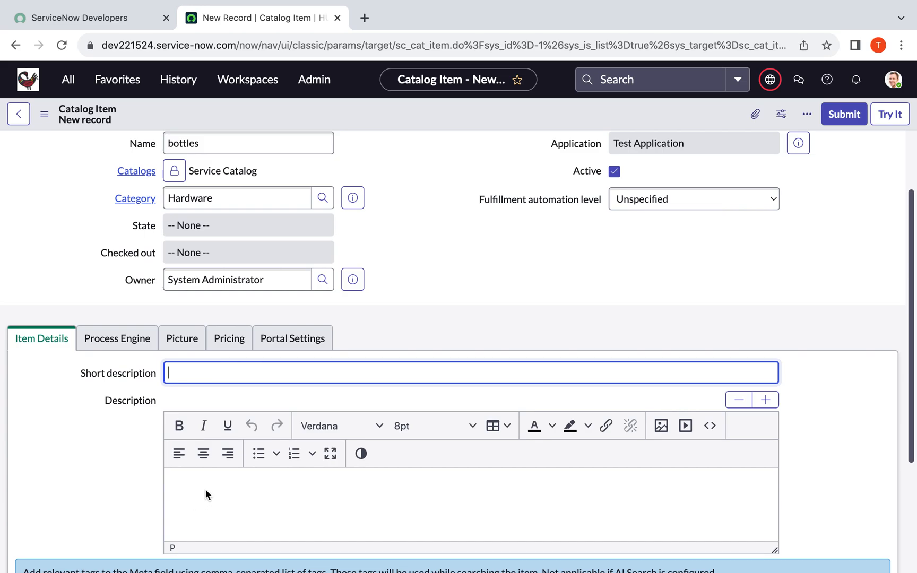
{"action": "scroll", "coordinate": [200, 485], "scroll_direction": "down", "scroll_amount": 1}
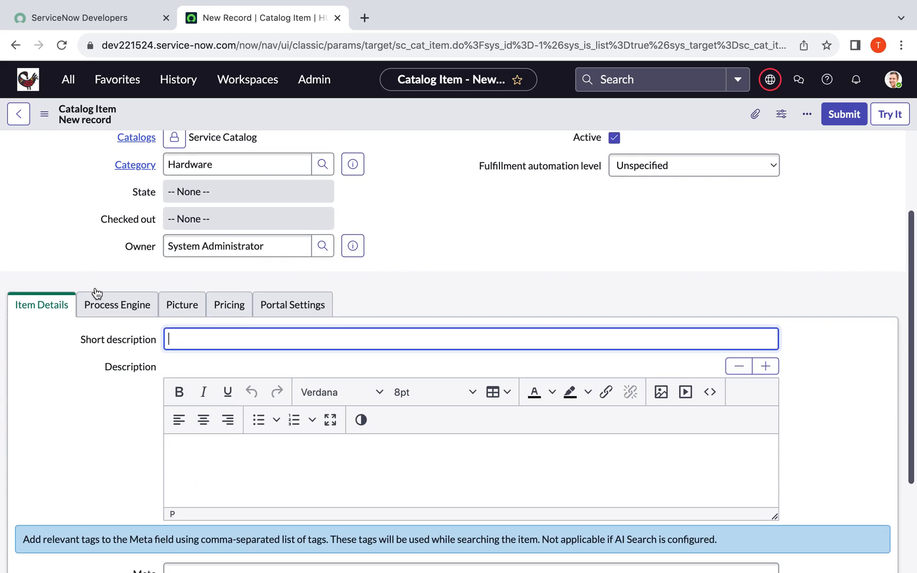
Assign the Service Catalog item request flow as the item's process engine
{"action": "left_click", "coordinate": [120, 305]}
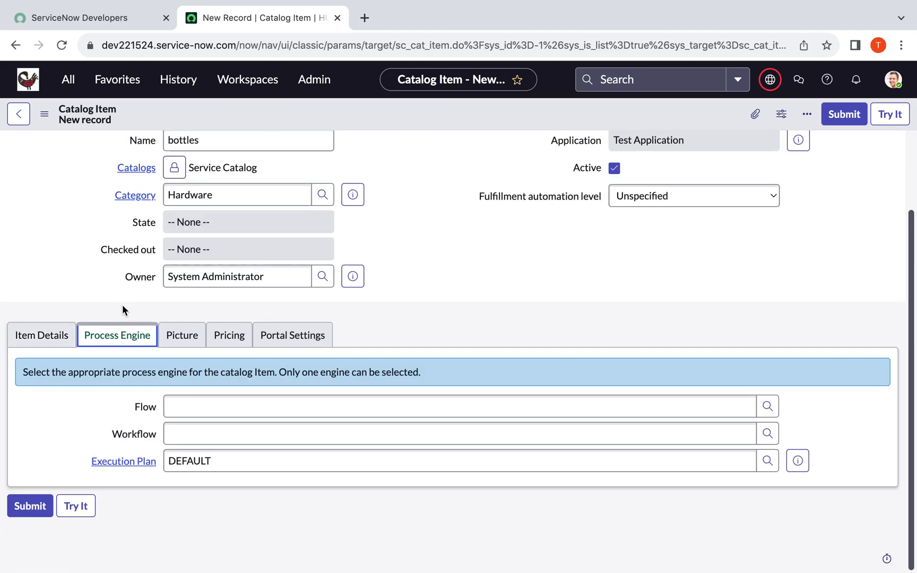
{"action": "left_click", "coordinate": [196, 408]}
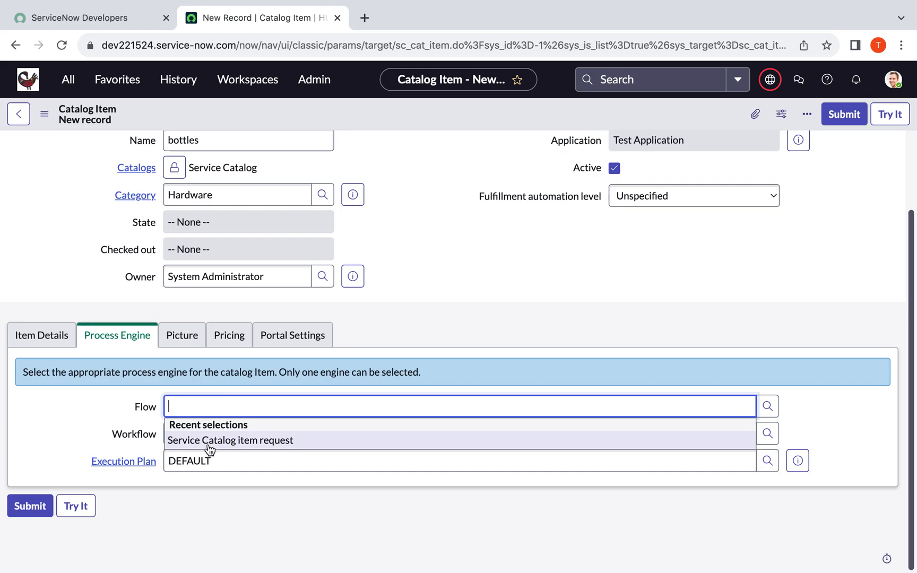
{"action": "left_click", "coordinate": [209, 442]}
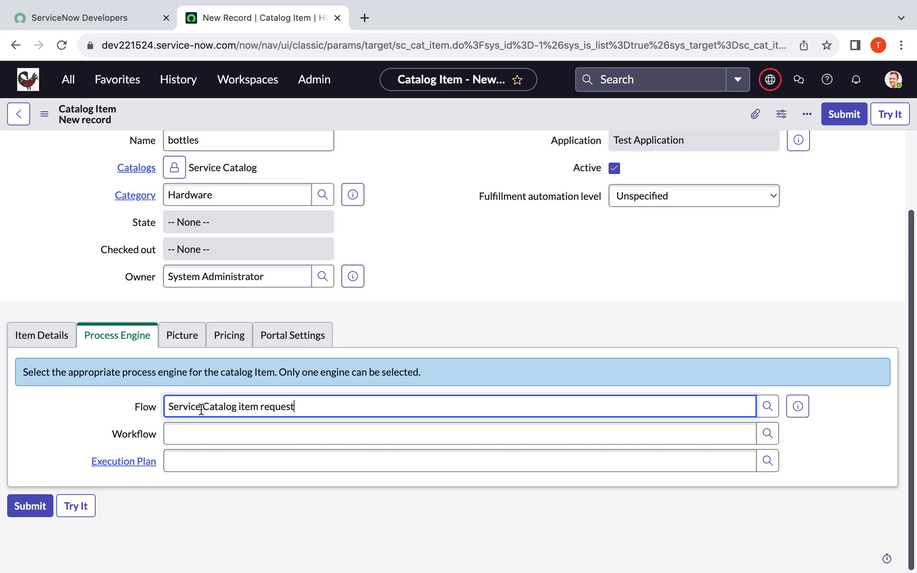
Review the item's picture, pricing and portal settings, including the request method options
{"action": "left_click", "coordinate": [172, 341]}
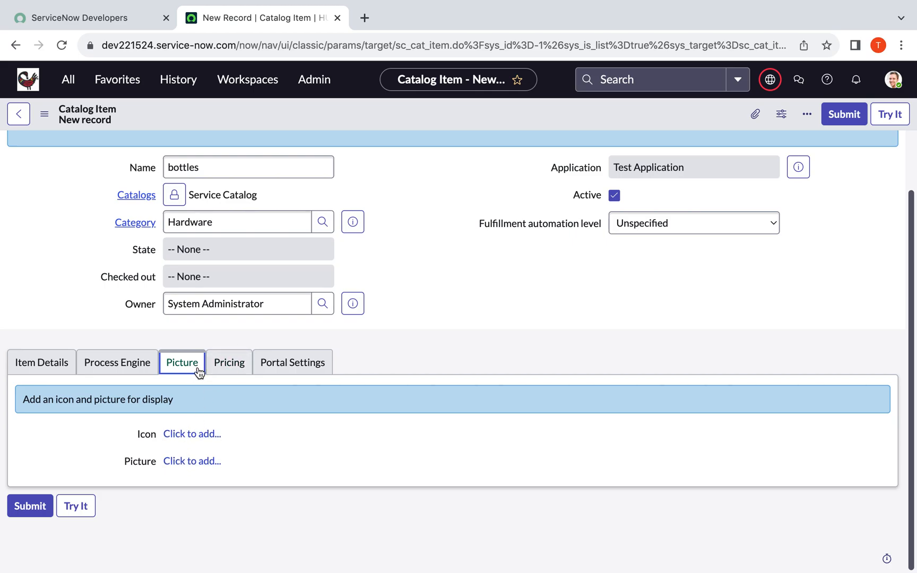
{"action": "left_click", "coordinate": [225, 365]}
{"action": "left_click", "coordinate": [259, 432]}
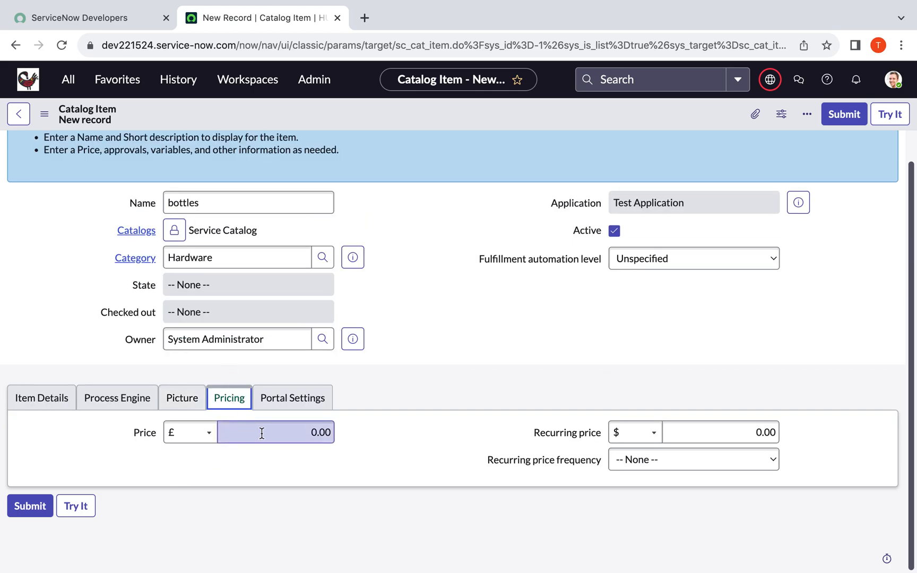
{"action": "left_click", "coordinate": [281, 400]}
{"action": "scroll", "coordinate": [259, 456], "scroll_direction": "down", "scroll_amount": 1}
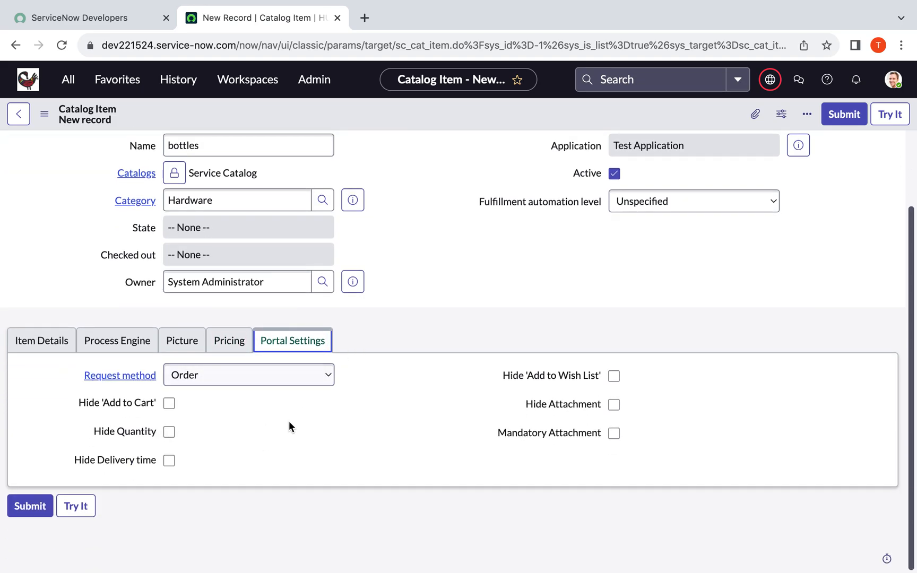
{"action": "left_click", "coordinate": [298, 381]}
{"action": "left_click", "coordinate": [355, 404]}
Save the new bottles catalog item while staying on its record
{"action": "scroll", "coordinate": [154, 329], "scroll_direction": "up", "scroll_amount": 3}
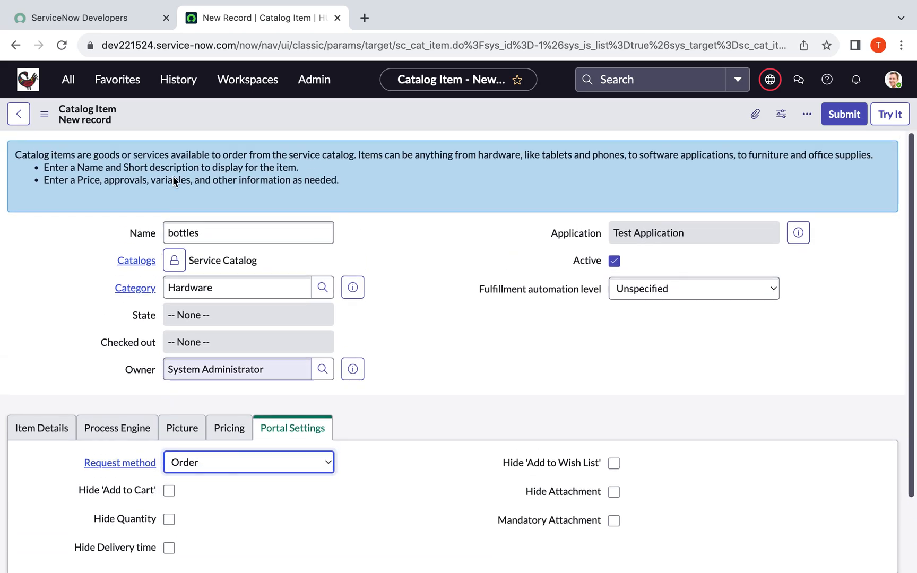
{"action": "right_click", "coordinate": [177, 112]}
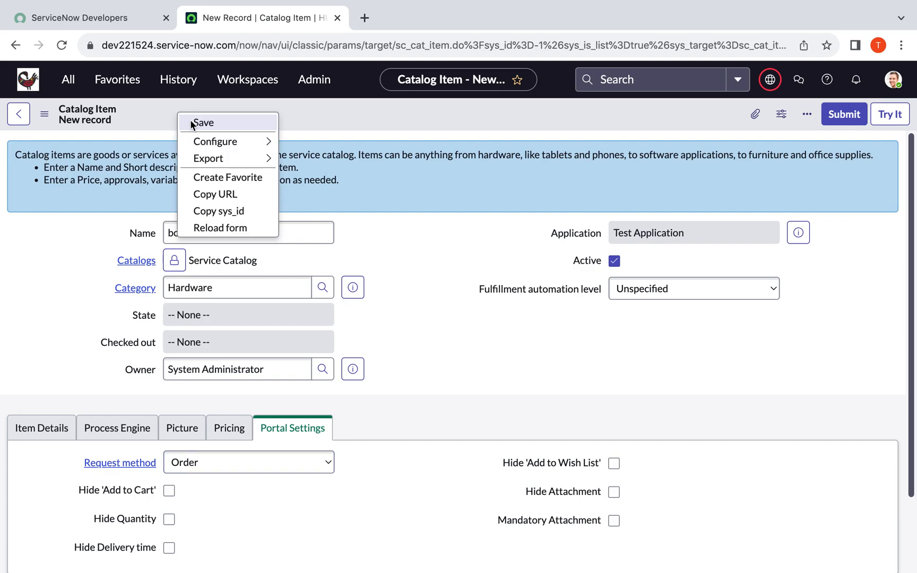
{"action": "left_click", "coordinate": [190, 120]}
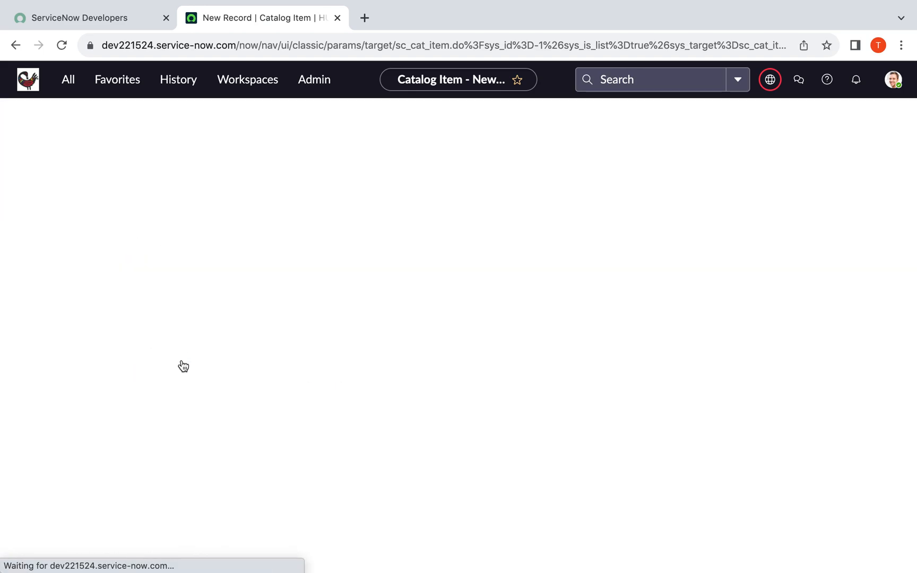
Examine the saved item's related lists for variables, variable sets and catalog UI policies
{"action": "scroll", "coordinate": [281, 368], "scroll_direction": "down", "scroll_amount": 3}
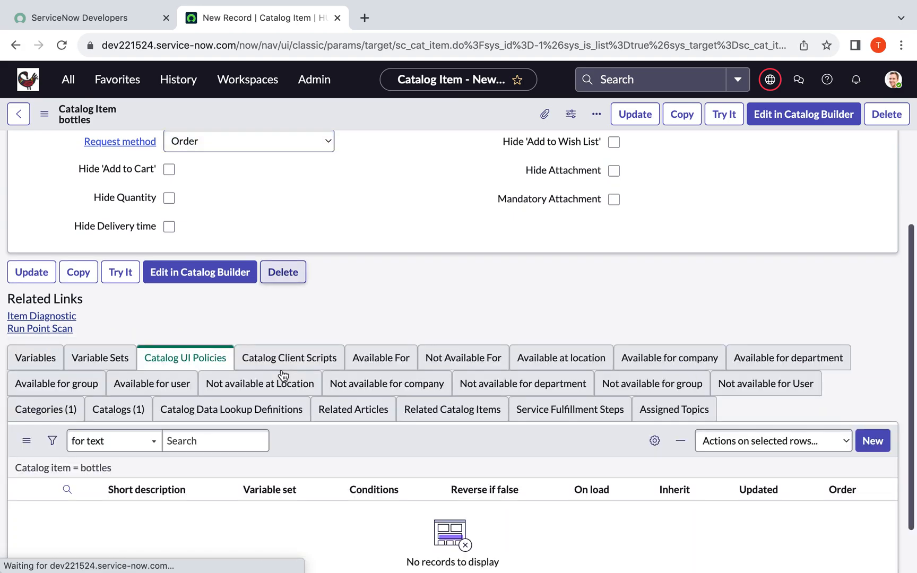
{"action": "scroll", "coordinate": [281, 371], "scroll_direction": "down", "scroll_amount": 3}
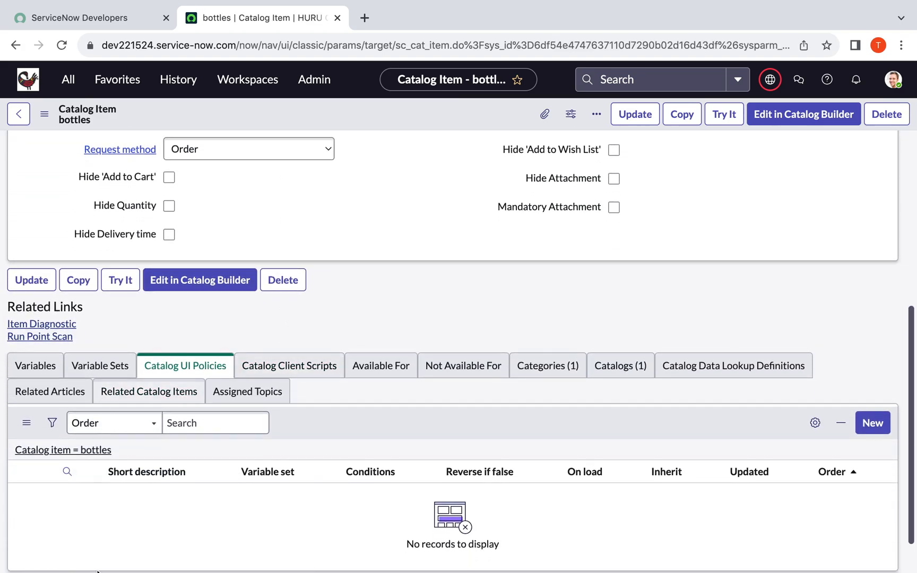
{"action": "scroll", "coordinate": [156, 445], "scroll_direction": "down", "scroll_amount": 1}
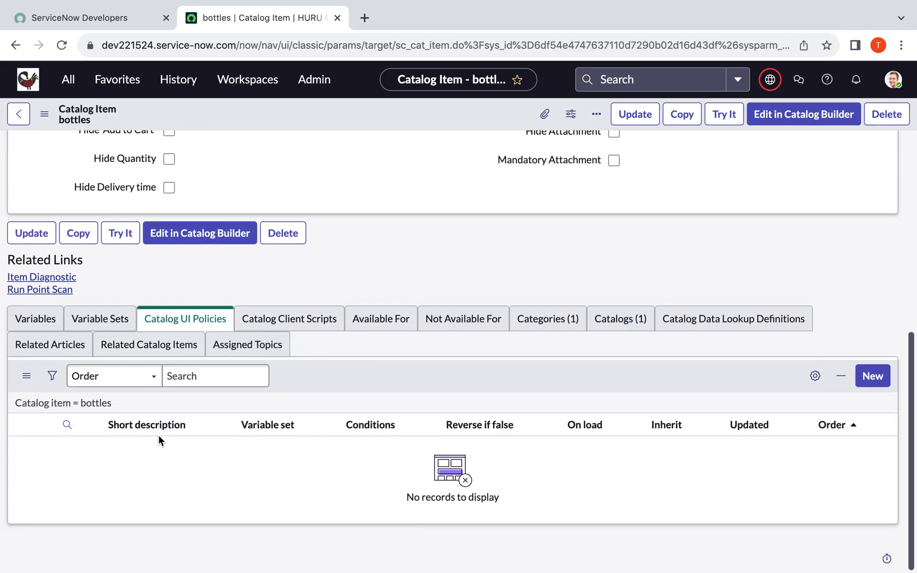
{"action": "left_click", "coordinate": [36, 319]}
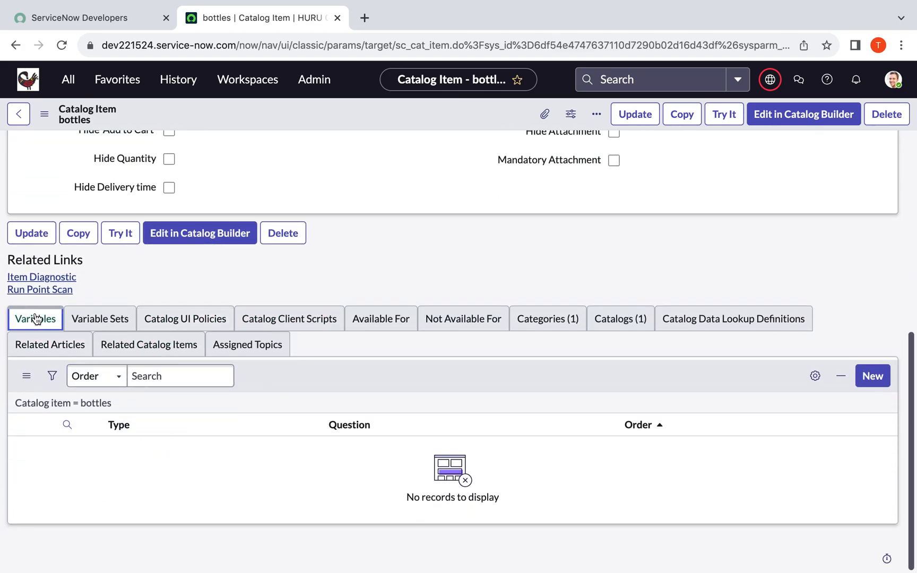
{"action": "left_click", "coordinate": [94, 323]}
{"action": "left_click", "coordinate": [172, 328]}
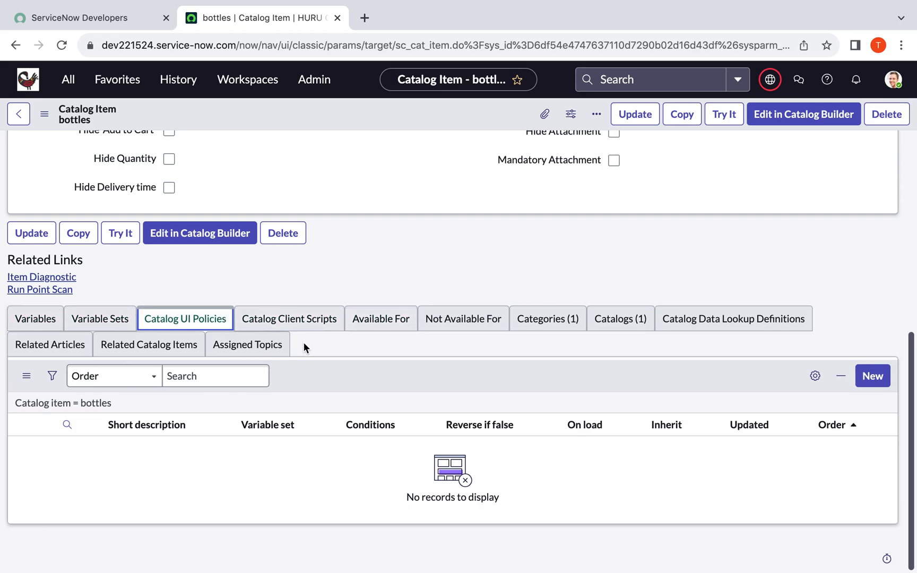
{"action": "left_click", "coordinate": [49, 322]}
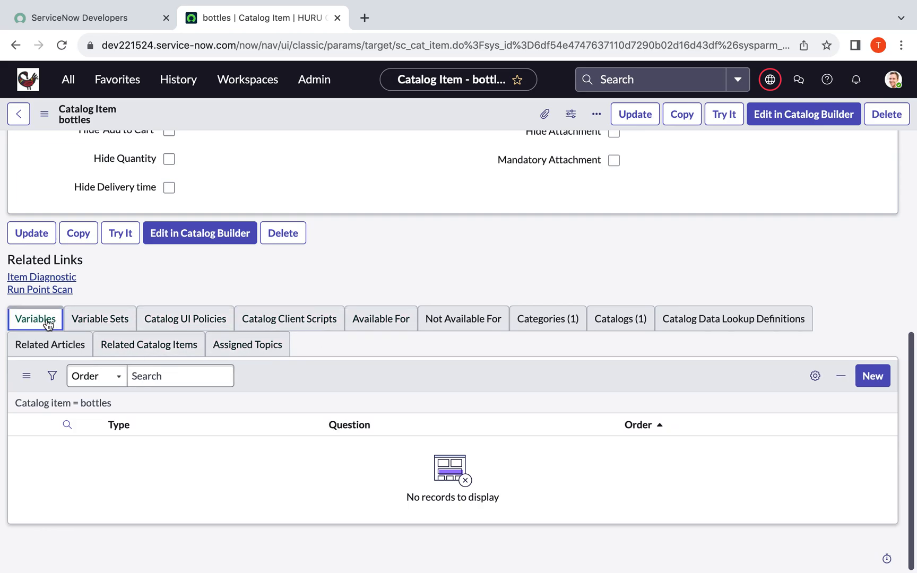
{"action": "left_click", "coordinate": [92, 323]}
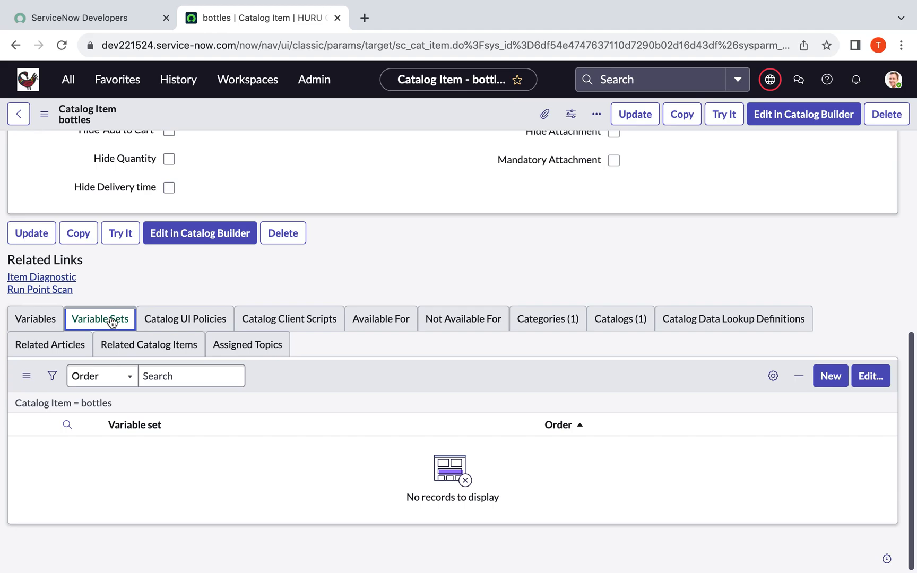
{"action": "left_click", "coordinate": [170, 322]}
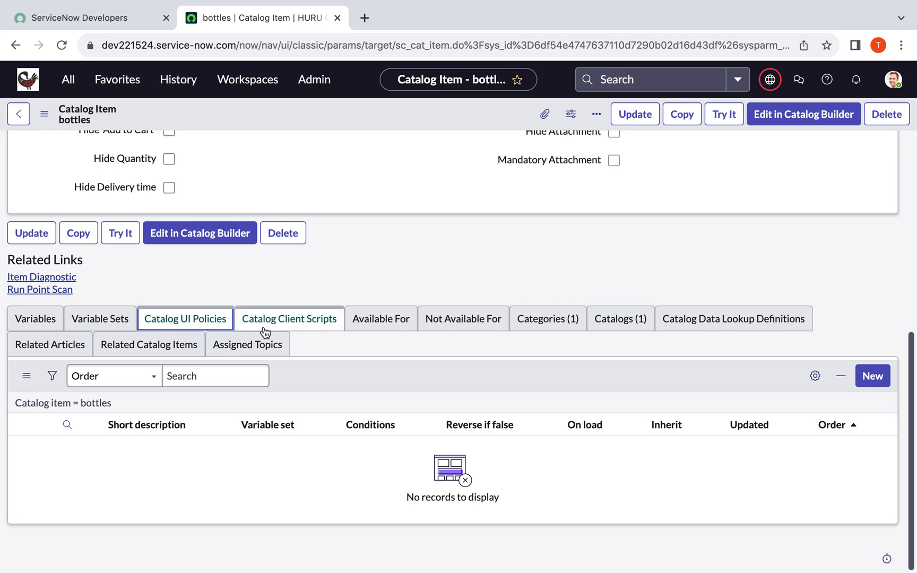
Return to the catalog items list and open the existing stainless steel Bottles item
{"action": "scroll", "coordinate": [155, 351], "scroll_direction": "up", "scroll_amount": 6}
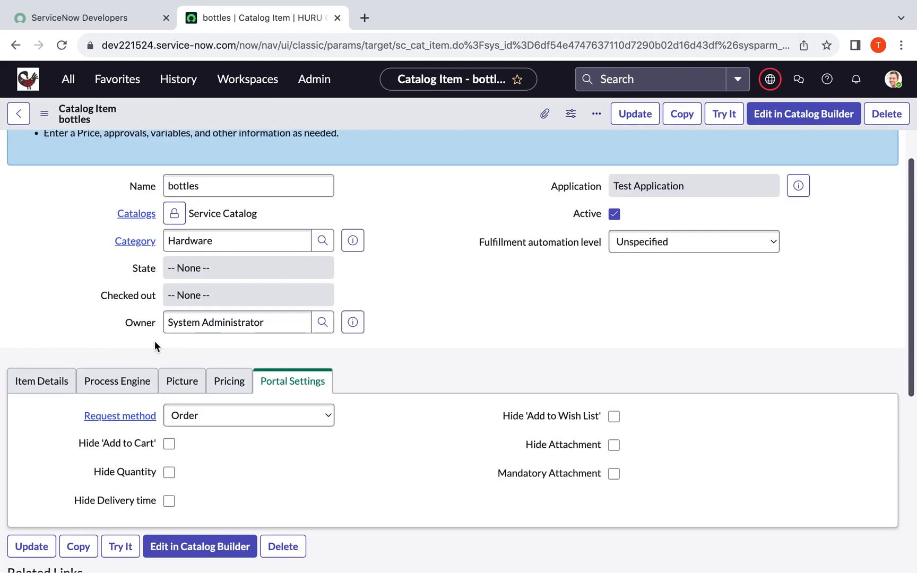
{"action": "left_click", "coordinate": [20, 114]}
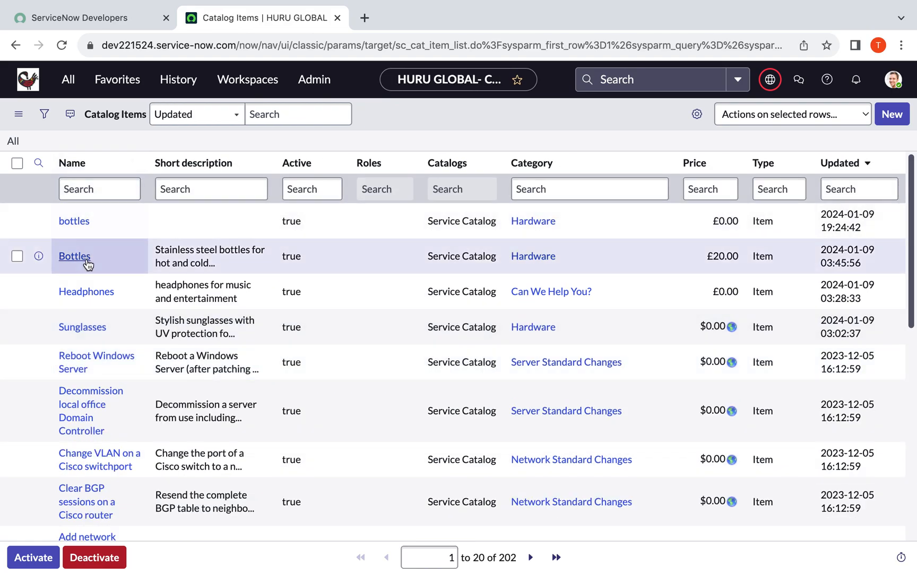
{"action": "left_click", "coordinate": [86, 261]}
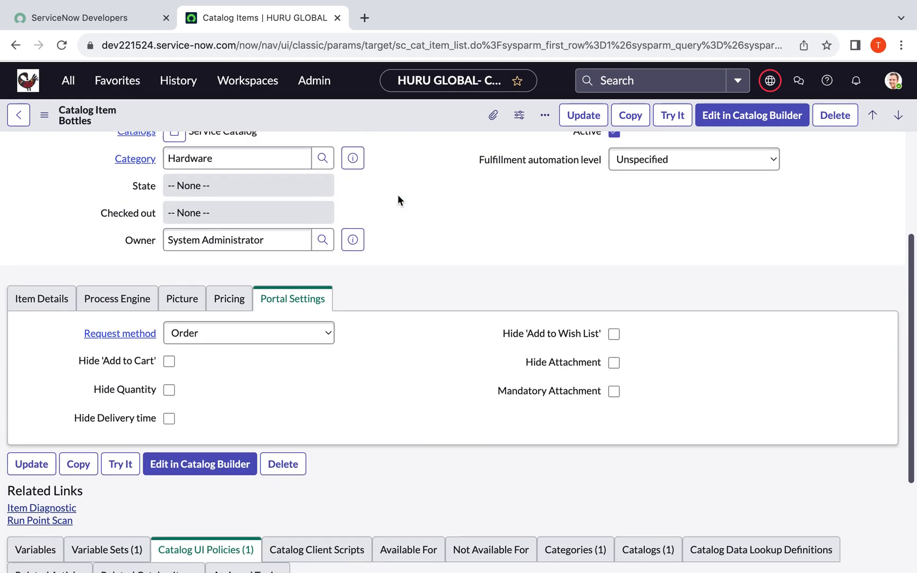
Show the item details of the existing Bottles item to review its short description and description
{"action": "scroll", "coordinate": [61, 302], "scroll_direction": "down", "scroll_amount": 2}
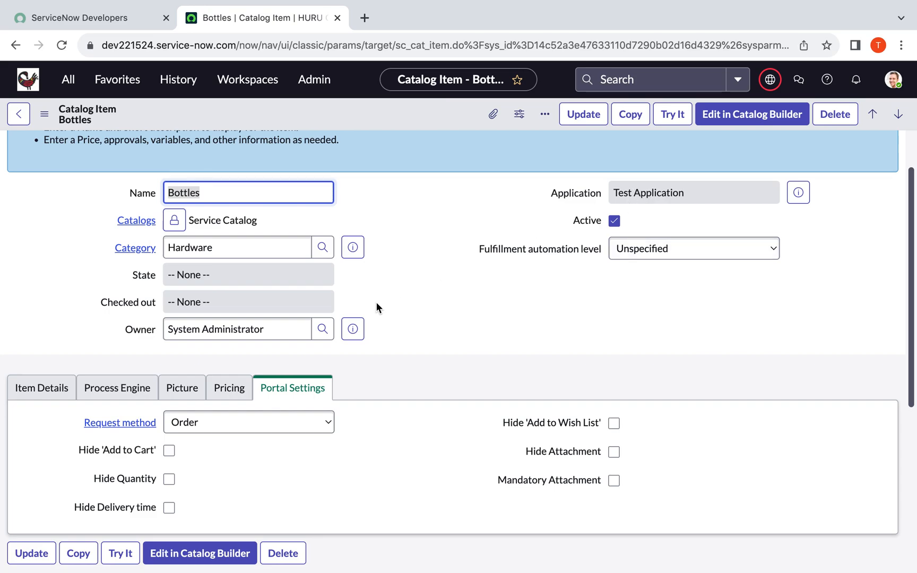
{"action": "scroll", "coordinate": [376, 302], "scroll_direction": "down", "scroll_amount": 2}
{"action": "left_click", "coordinate": [41, 300]}
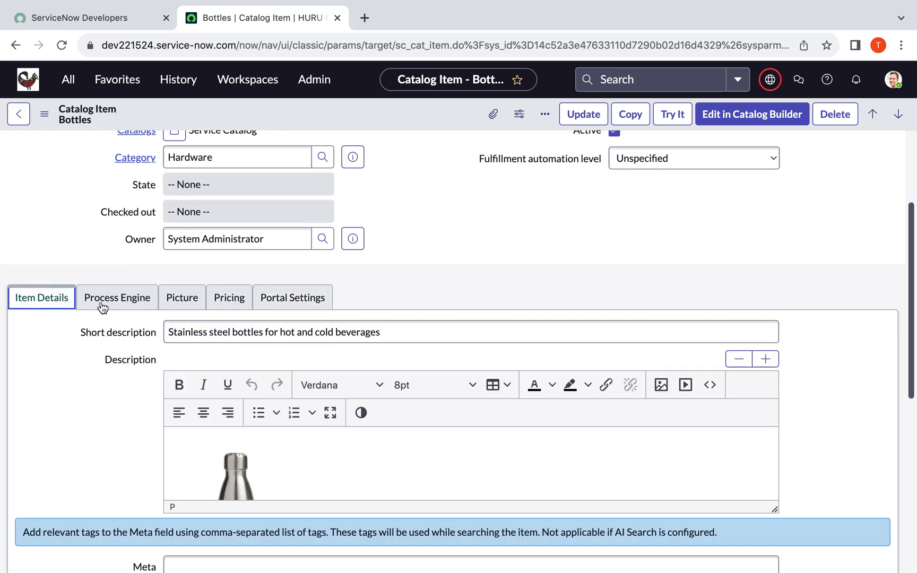
View the Bottles item's full description in the full-screen editor and return to the form
{"action": "scroll", "coordinate": [273, 353], "scroll_direction": "down", "scroll_amount": 1}
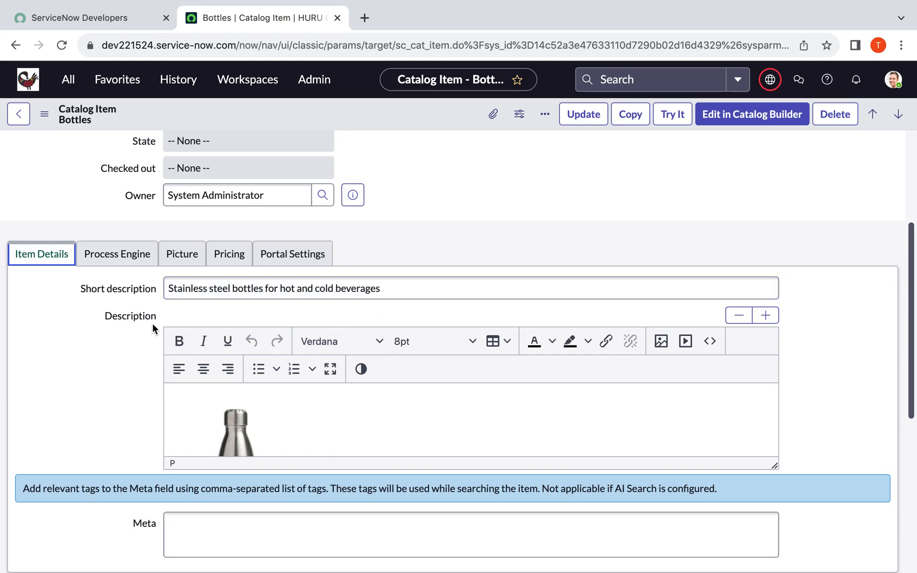
{"action": "left_click", "coordinate": [332, 371]}
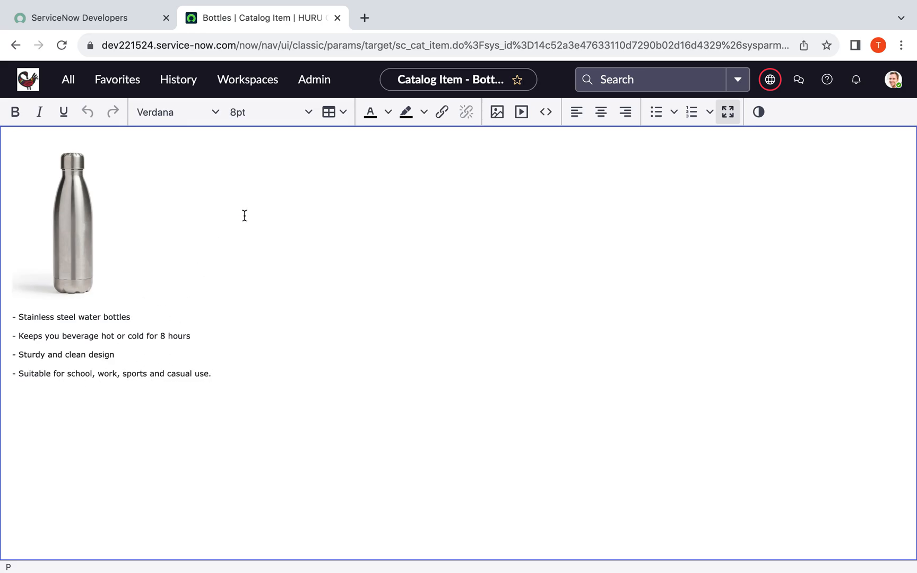
{"action": "left_click", "coordinate": [729, 112]}
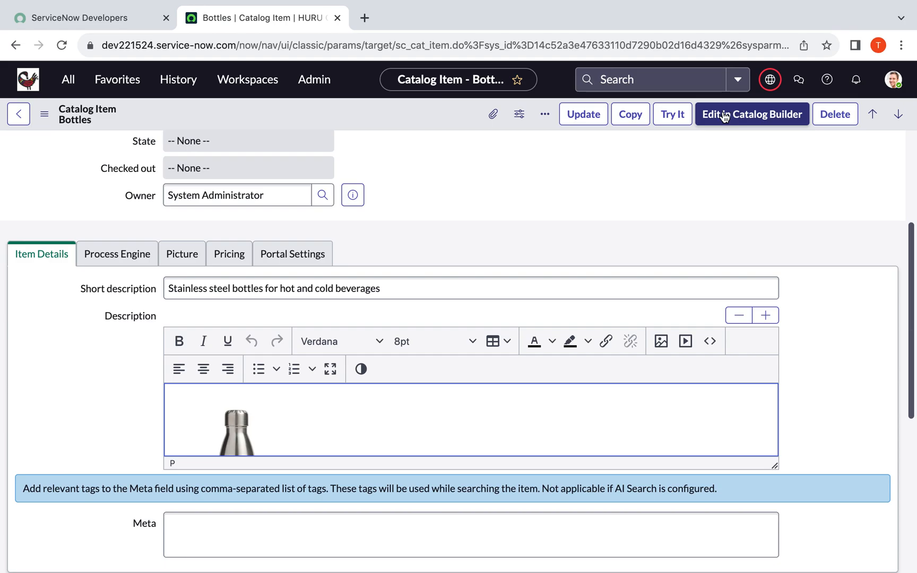
Review the process engine and picture settings of the Bottles item
{"action": "left_click", "coordinate": [120, 254]}
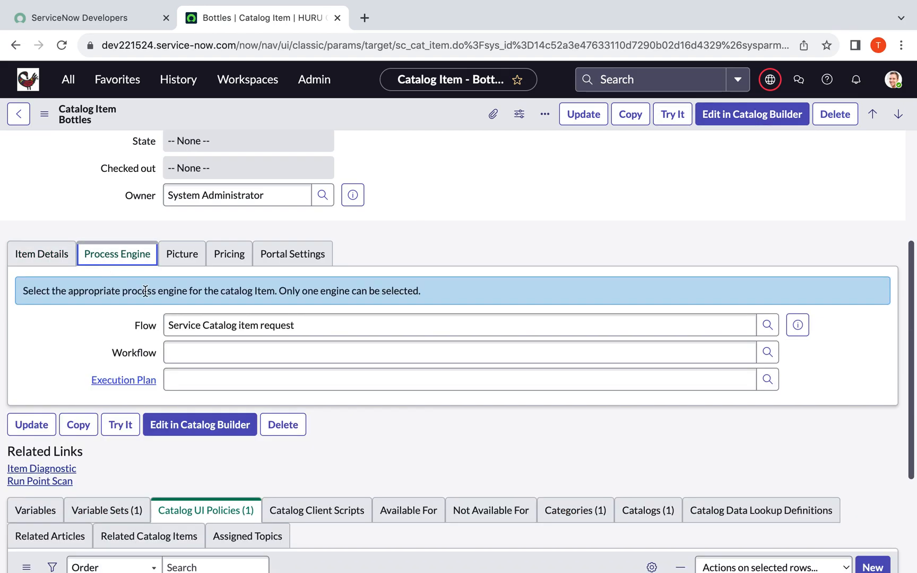
{"action": "left_click", "coordinate": [190, 257]}
{"action": "scroll", "coordinate": [259, 422], "scroll_direction": "down", "scroll_amount": 2}
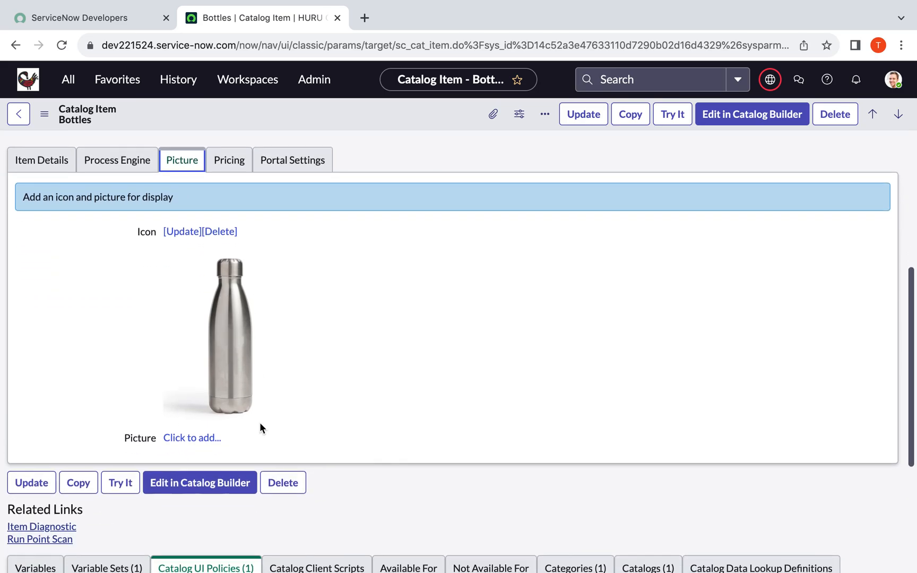
{"action": "scroll", "coordinate": [260, 423], "scroll_direction": "up", "scroll_amount": 1}
Set the currency of the Bottles item's price to $
{"action": "left_click", "coordinate": [234, 207]}
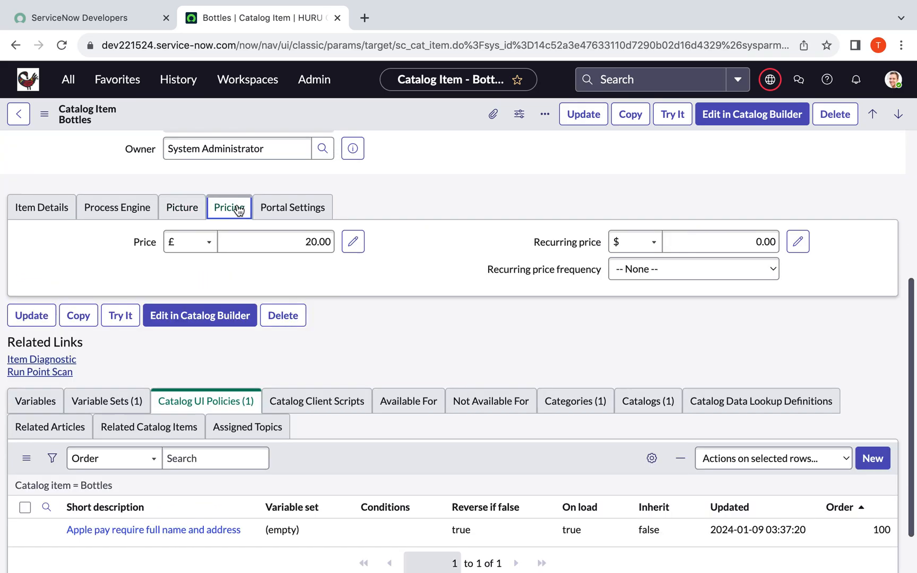
{"action": "left_click", "coordinate": [212, 250]}
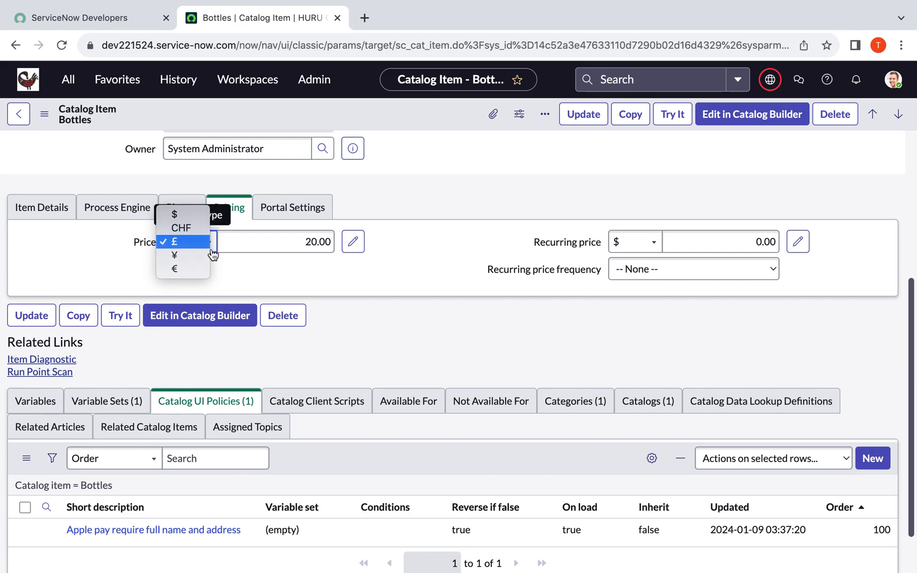
{"action": "left_click", "coordinate": [175, 214]}
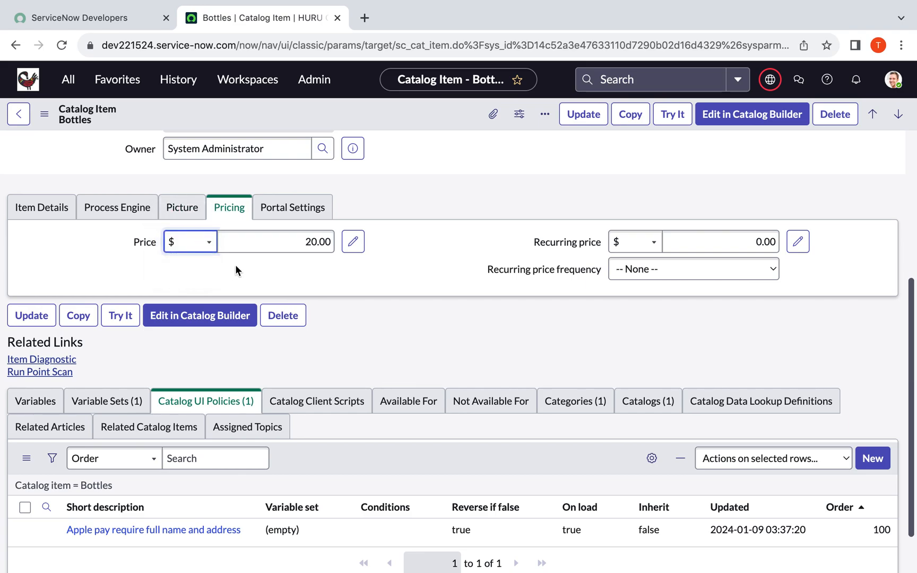
Review the Bottles item's portal settings and its related variables and variable sets
{"action": "left_click", "coordinate": [277, 212]}
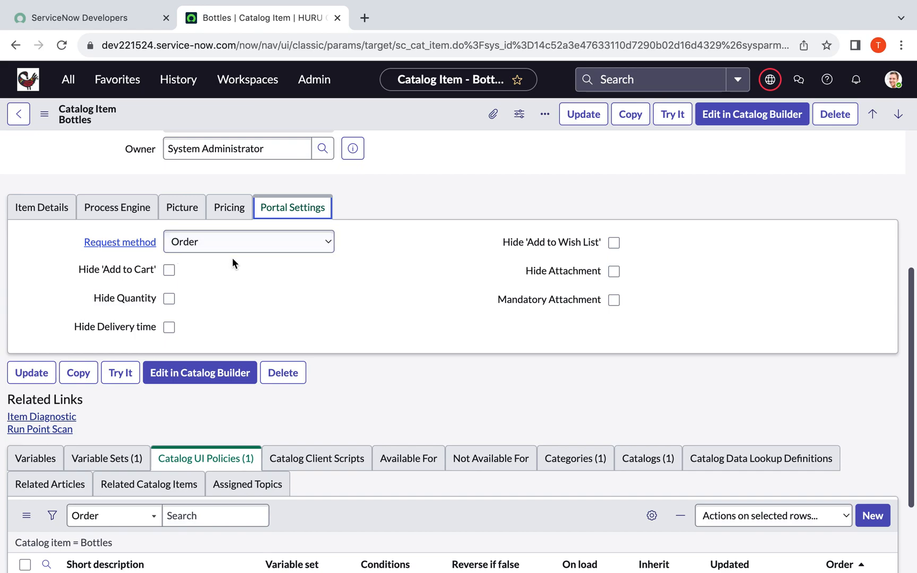
{"action": "scroll", "coordinate": [266, 263], "scroll_direction": "down", "scroll_amount": 3}
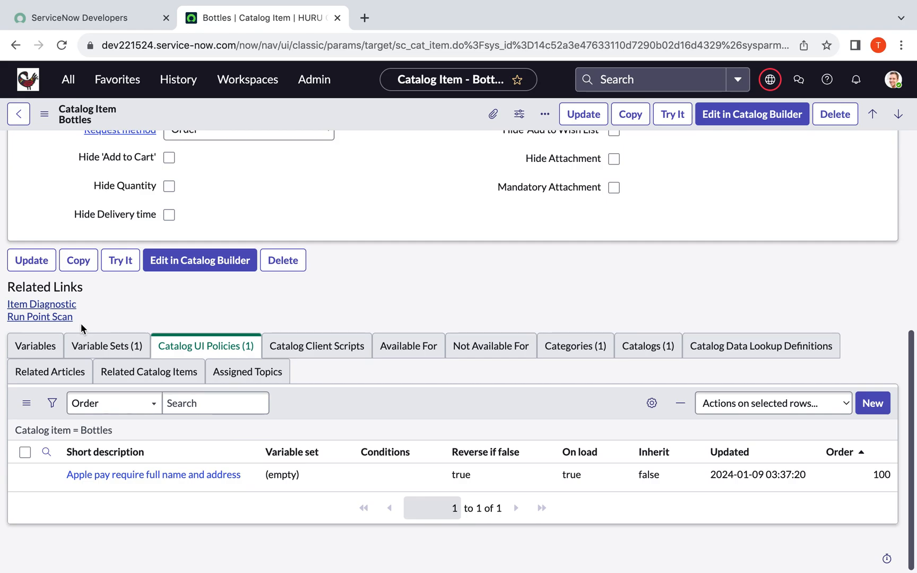
{"action": "left_click", "coordinate": [41, 348]}
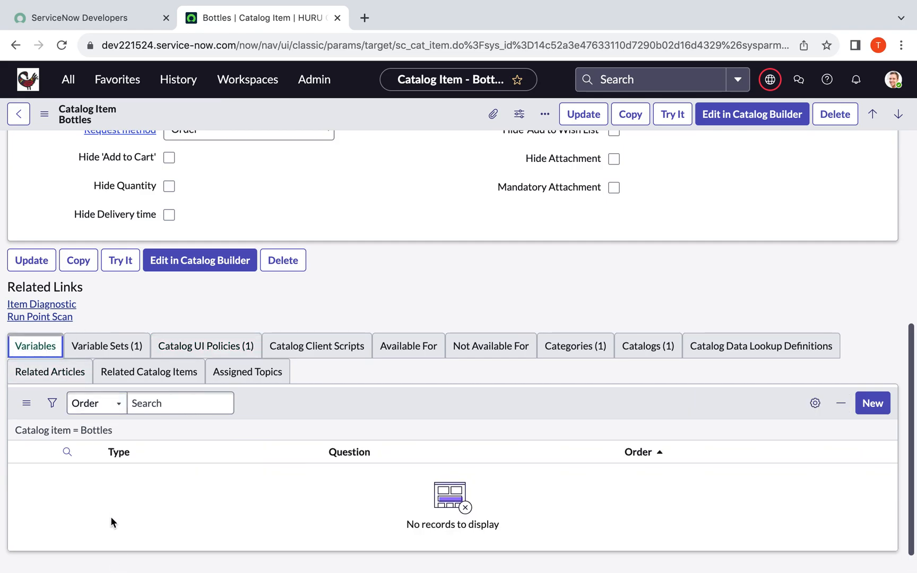
{"action": "left_click", "coordinate": [104, 346]}
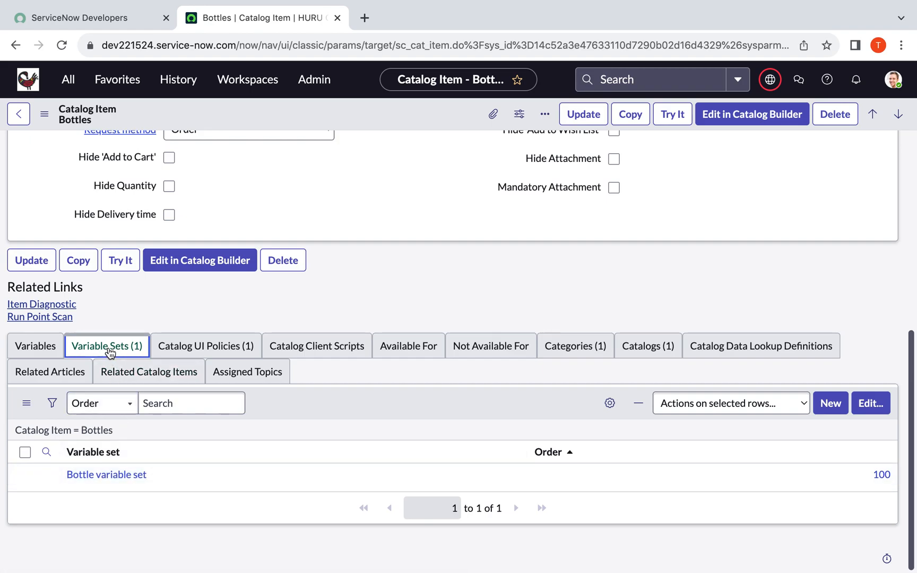
Try to add a new variable set, stay on the Bottles item instead, and save its pending changes
{"action": "left_click", "coordinate": [831, 404]}
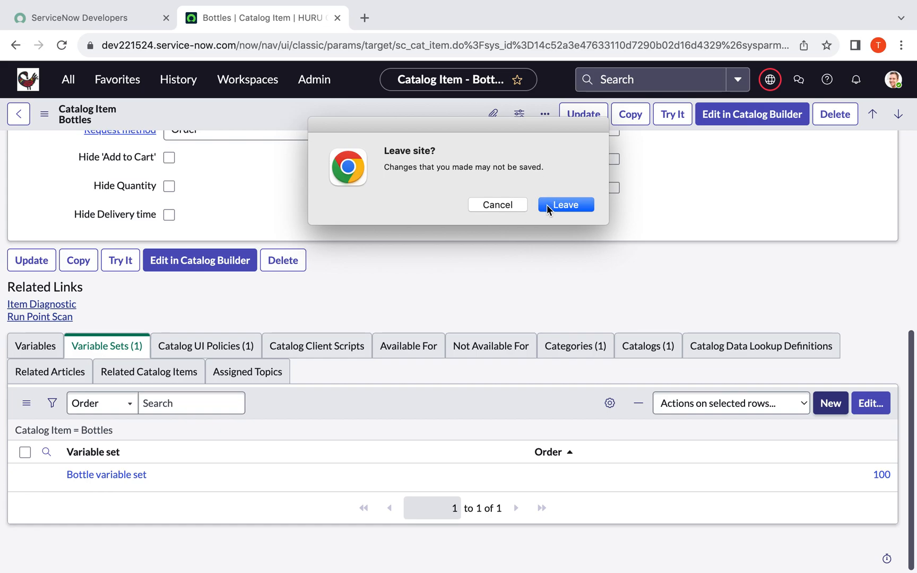
{"action": "left_click", "coordinate": [508, 206]}
{"action": "right_click", "coordinate": [446, 122]}
{"action": "left_click", "coordinate": [459, 127]}
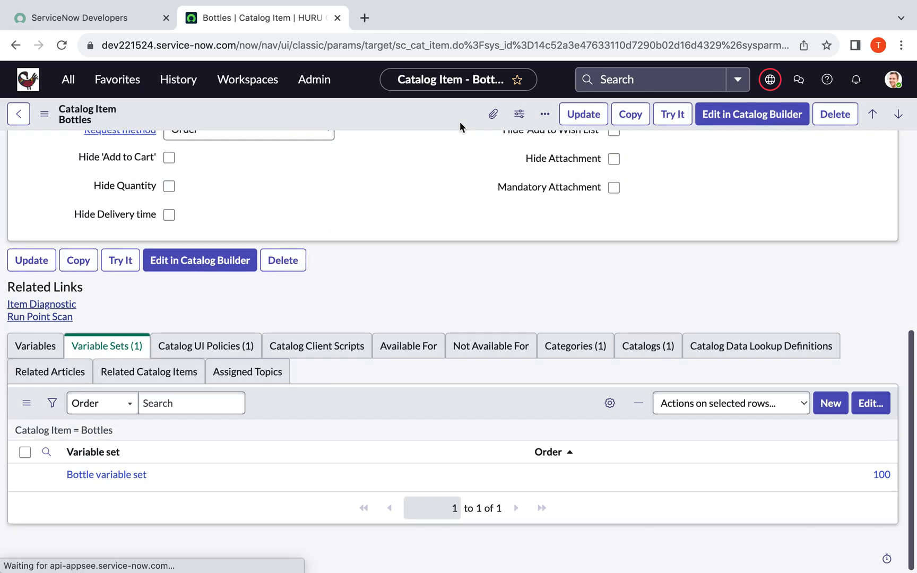
Examine the blank form for a new single-row variable set and return to the Bottles item without submitting it
{"action": "scroll", "coordinate": [739, 432], "scroll_direction": "down", "scroll_amount": 10}
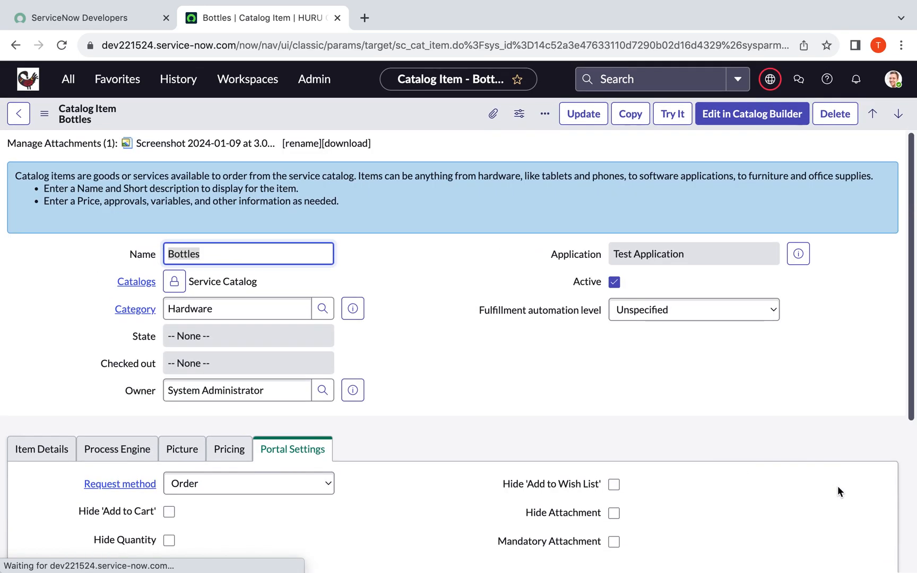
{"action": "scroll", "coordinate": [829, 430], "scroll_direction": "down", "scroll_amount": 7}
{"action": "left_click", "coordinate": [831, 404]}
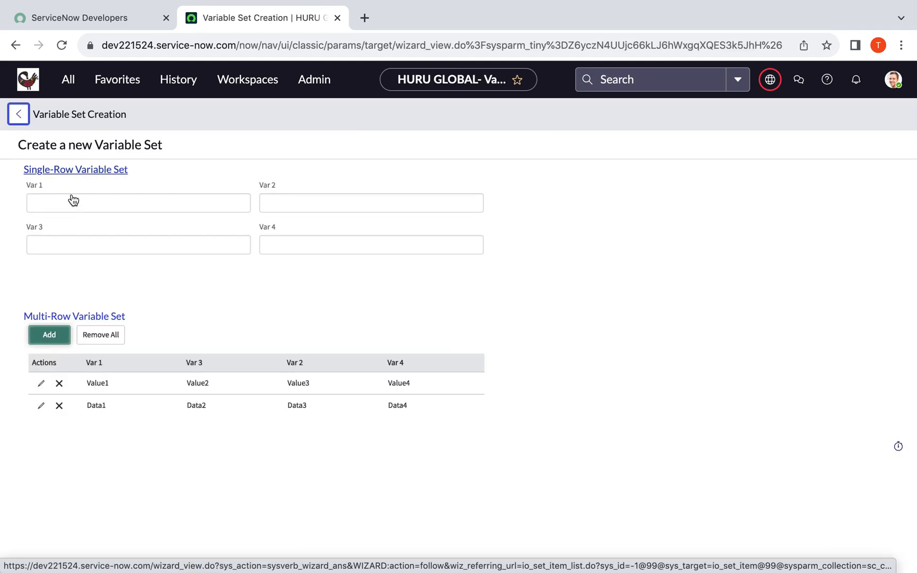
{"action": "left_click", "coordinate": [73, 173]}
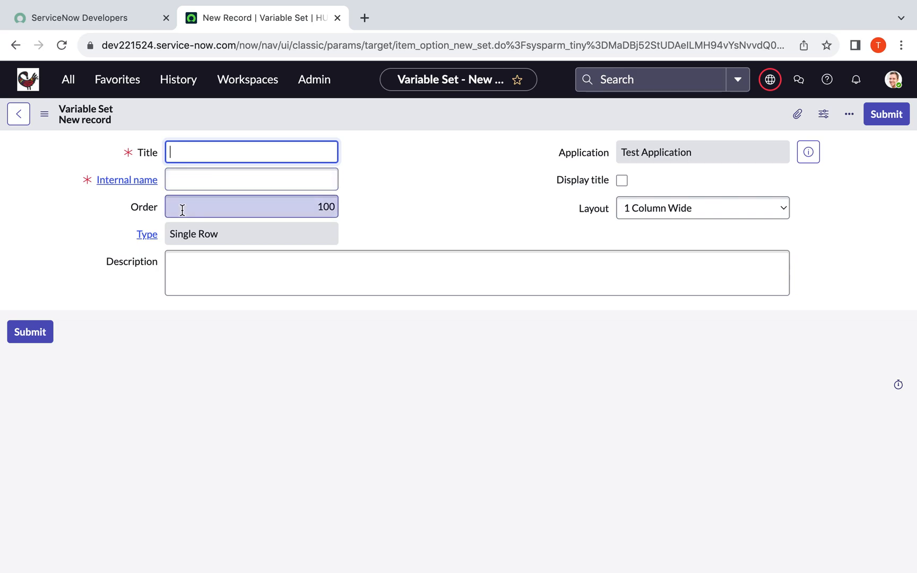
{"action": "left_click", "coordinate": [187, 180]}
{"action": "left_click", "coordinate": [196, 277]}
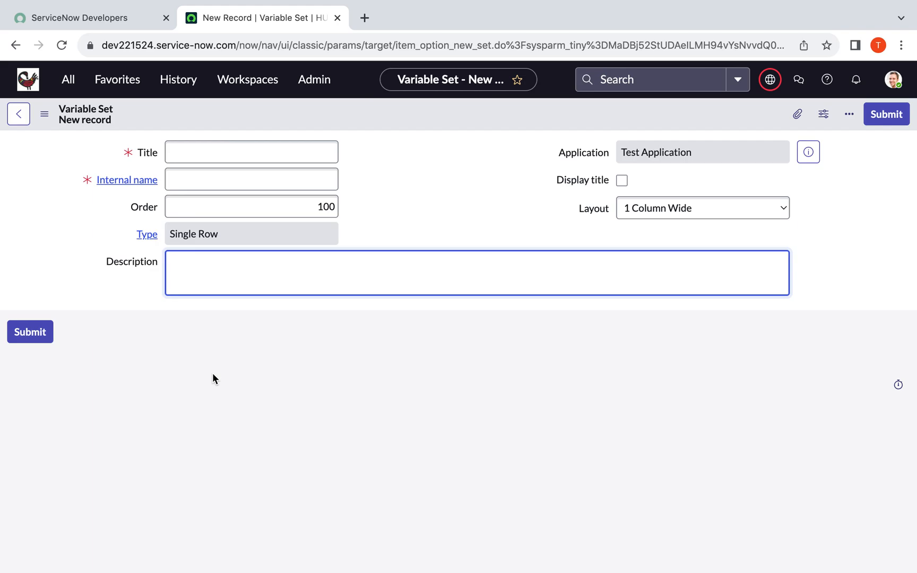
{"action": "left_click", "coordinate": [21, 118]}
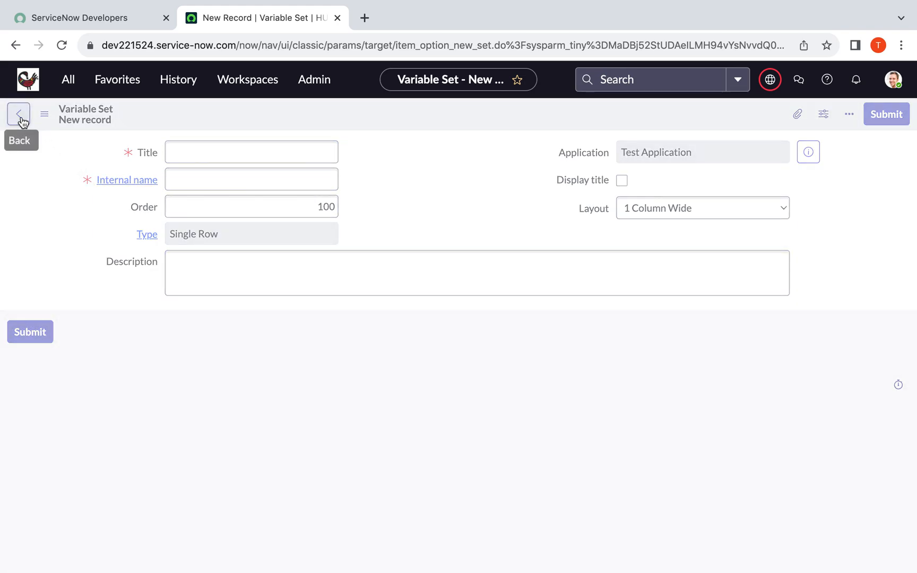
Open the Bottle variable set and correct its description to "Variables for ordering bottle."
{"action": "scroll", "coordinate": [210, 425], "scroll_direction": "down", "scroll_amount": 3}
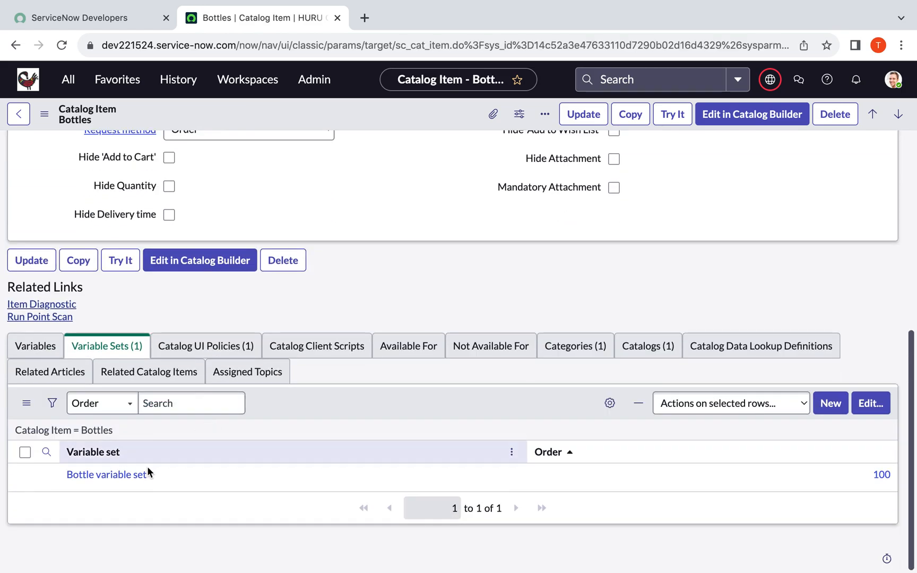
{"action": "left_click", "coordinate": [74, 474]}
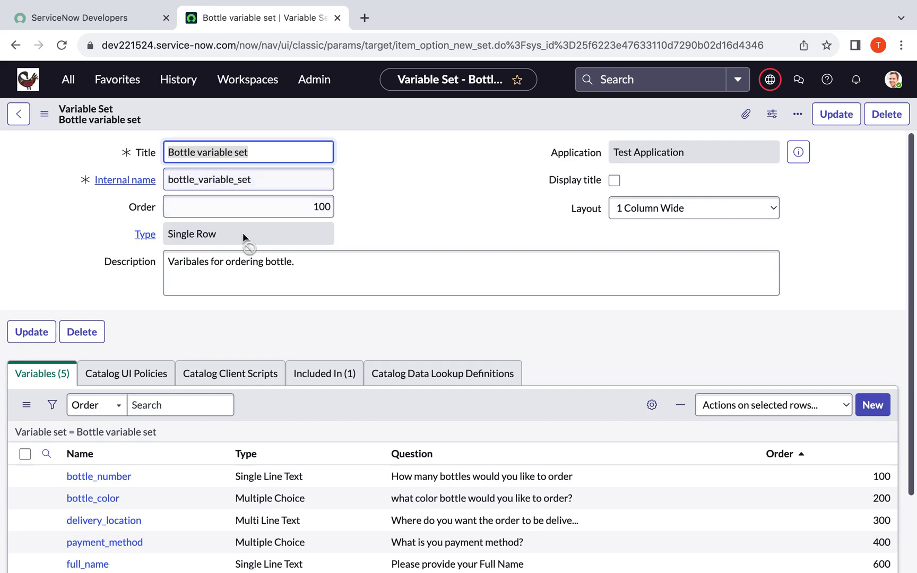
{"action": "scroll", "coordinate": [243, 231], "scroll_direction": "down", "scroll_amount": 1}
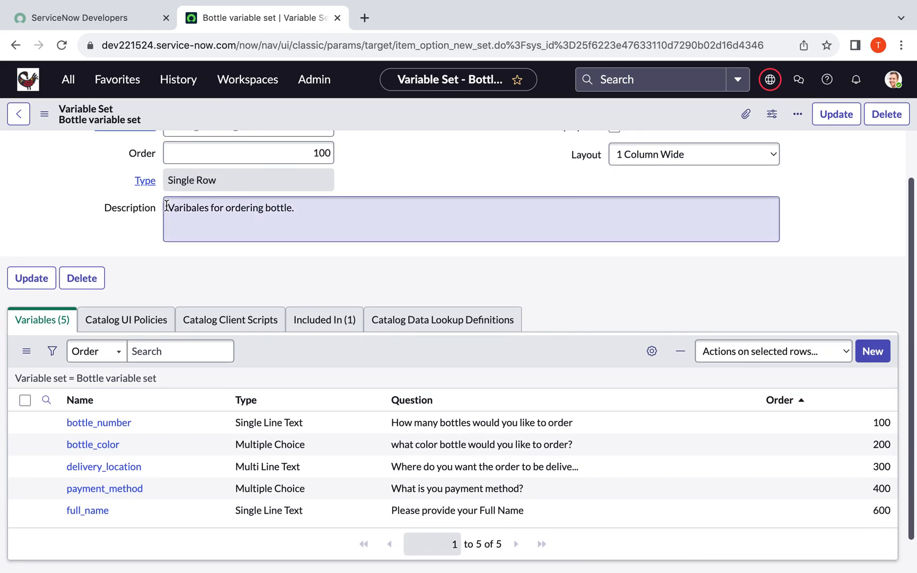
{"action": "left_click", "coordinate": [197, 211]}
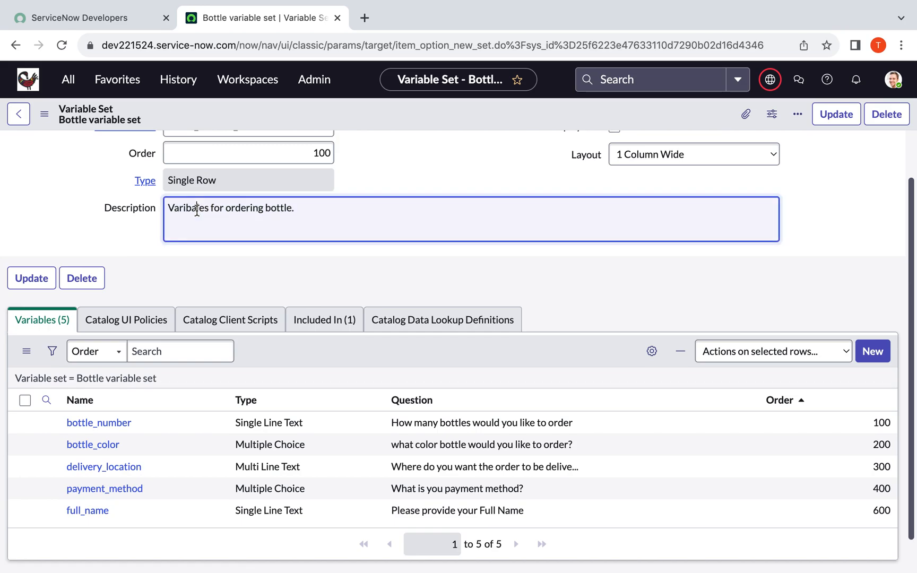
{"action": "key", "text": "BackSpace"}
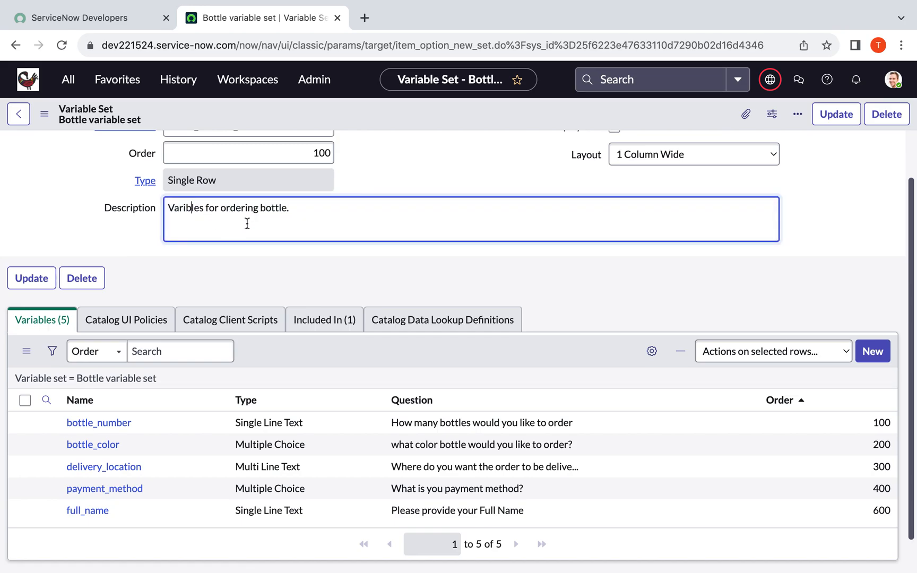
{"action": "left_click", "coordinate": [185, 208]}
{"action": "type", "text": "a"}
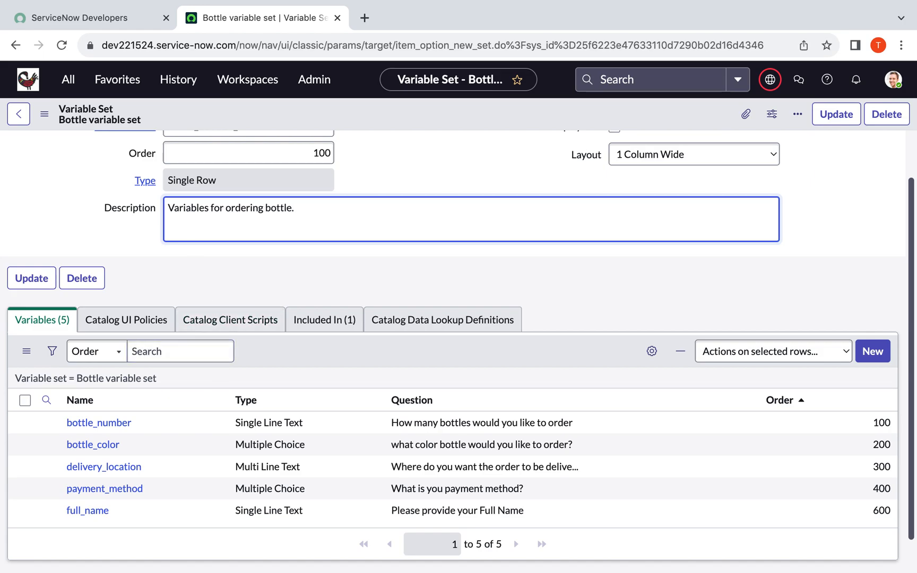
Save the Bottle variable set's corrected description while staying on its record
{"action": "scroll", "coordinate": [368, 221], "scroll_direction": "up", "scroll_amount": 2}
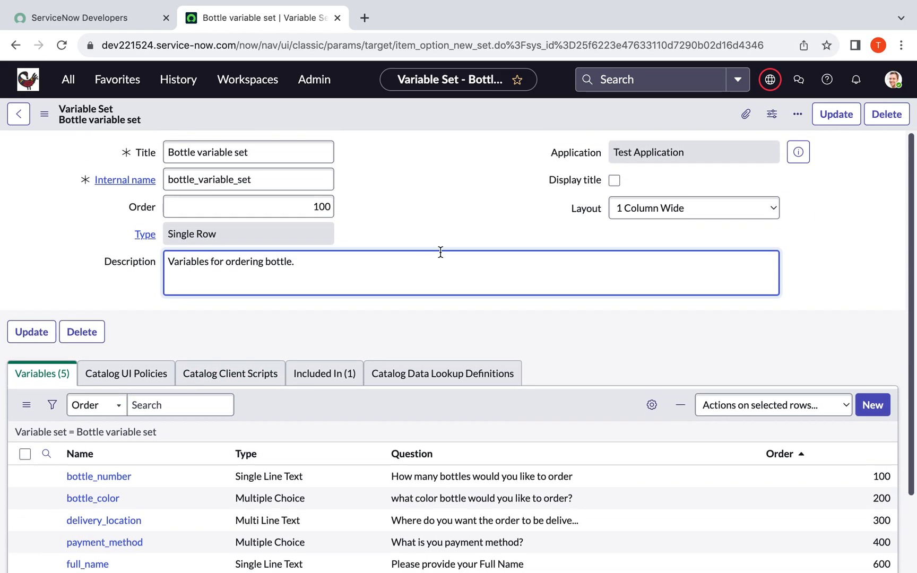
{"action": "scroll", "coordinate": [439, 252], "scroll_direction": "down", "scroll_amount": 3}
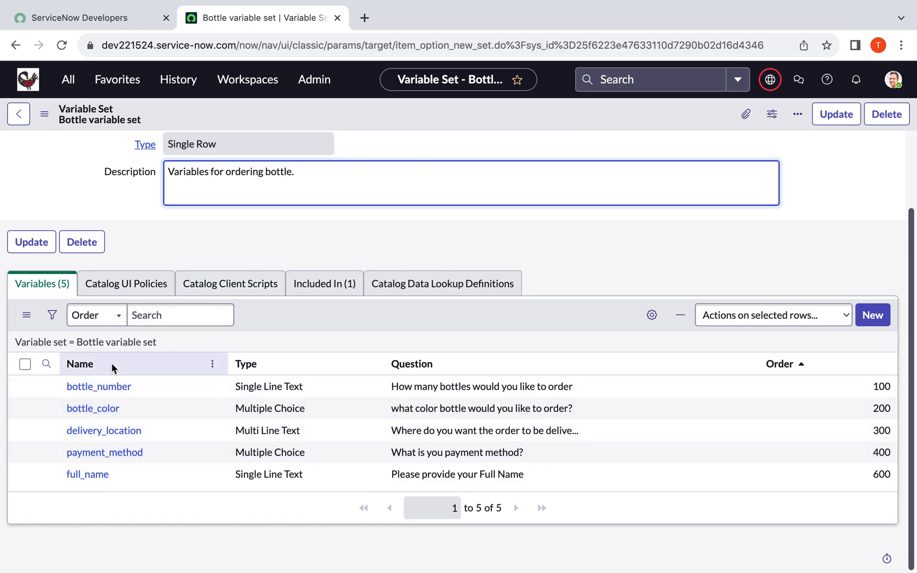
{"action": "left_click", "coordinate": [109, 390]}
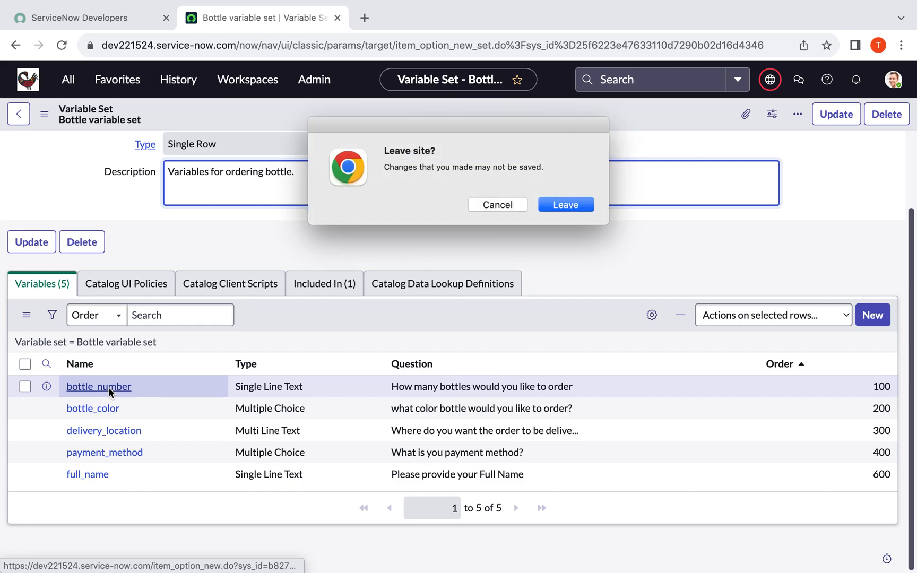
{"action": "left_click", "coordinate": [503, 204]}
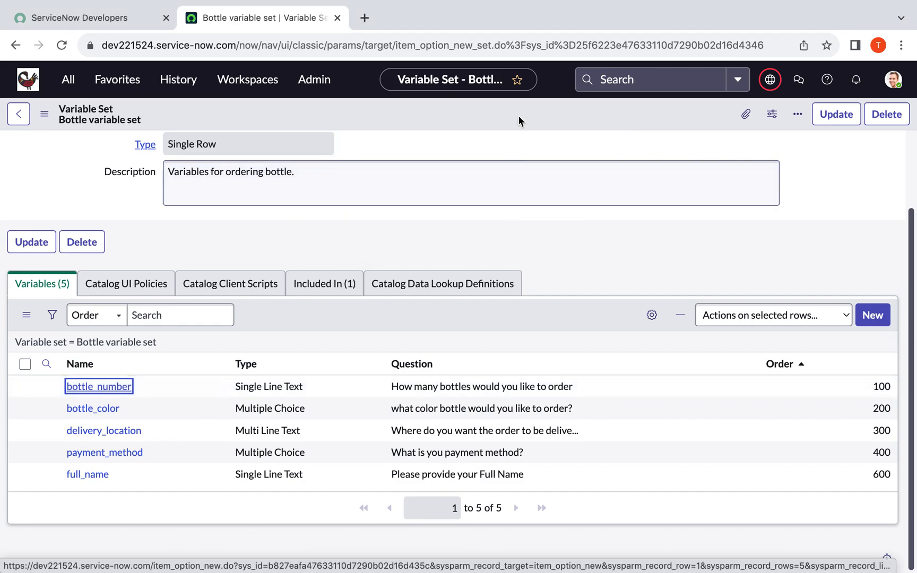
{"action": "right_click", "coordinate": [513, 110]}
{"action": "left_click", "coordinate": [531, 119]}
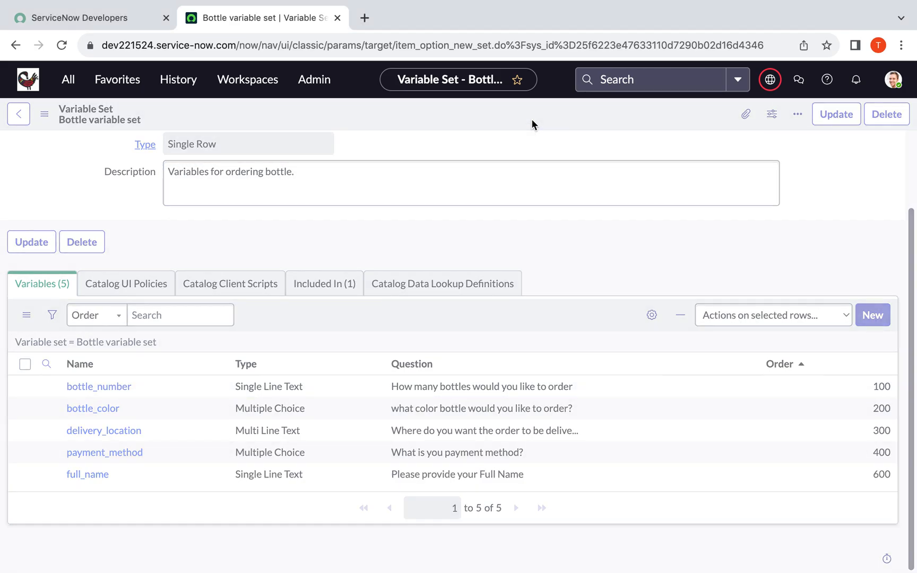
Open the bottle_number variable and list the variable types available for it
{"action": "scroll", "coordinate": [205, 340], "scroll_direction": "down", "scroll_amount": 1}
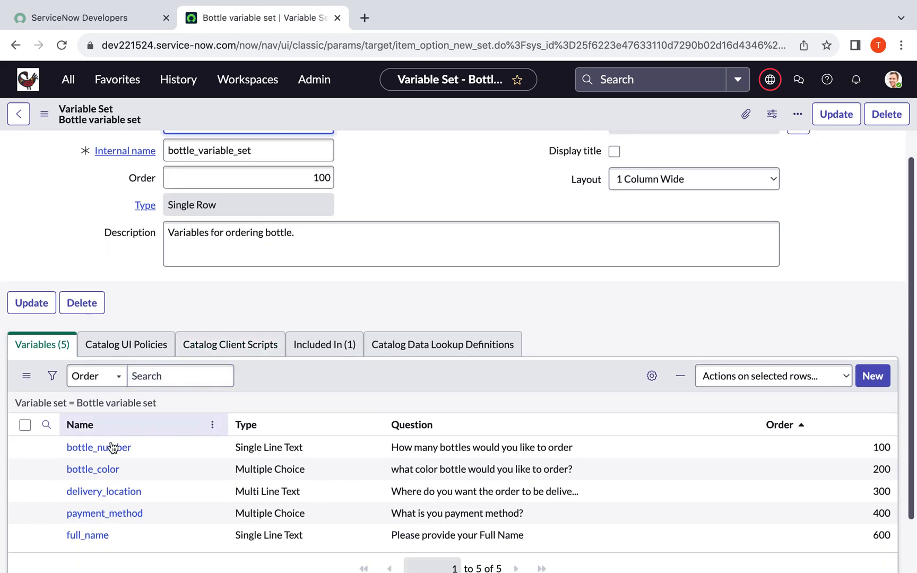
{"action": "left_click_drag", "start_coordinate": [112, 445], "coordinate": [372, 231]}
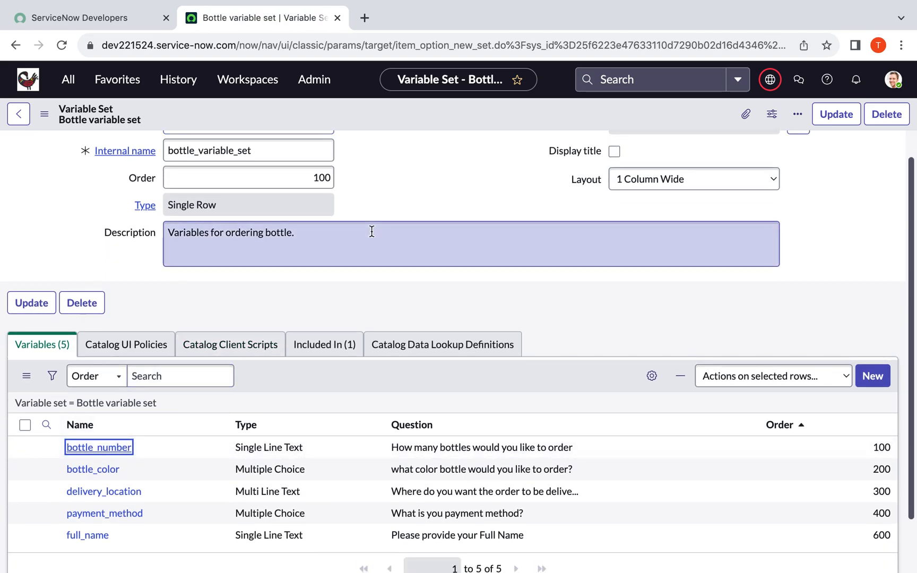
{"action": "scroll", "coordinate": [322, 204], "scroll_direction": "down", "scroll_amount": 1}
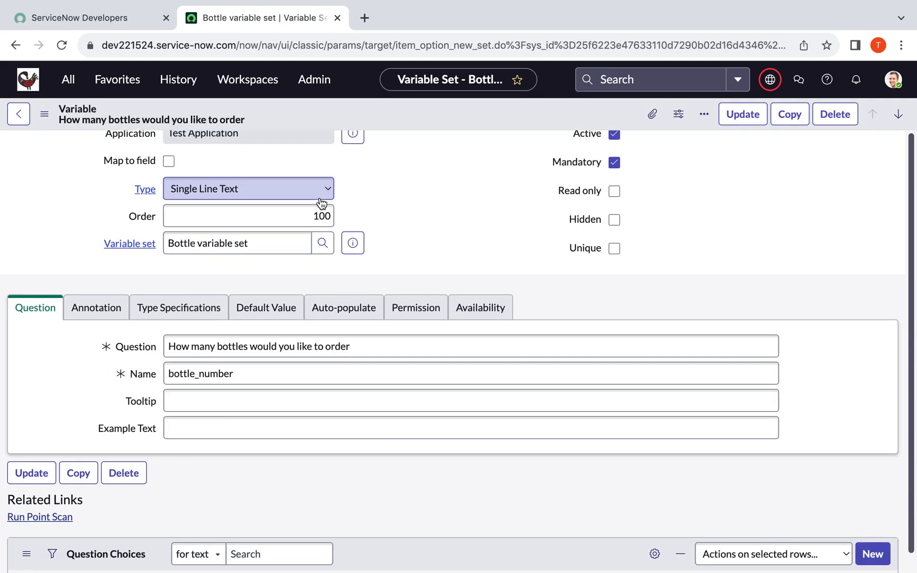
{"action": "scroll", "coordinate": [322, 203], "scroll_direction": "up", "scroll_amount": 1}
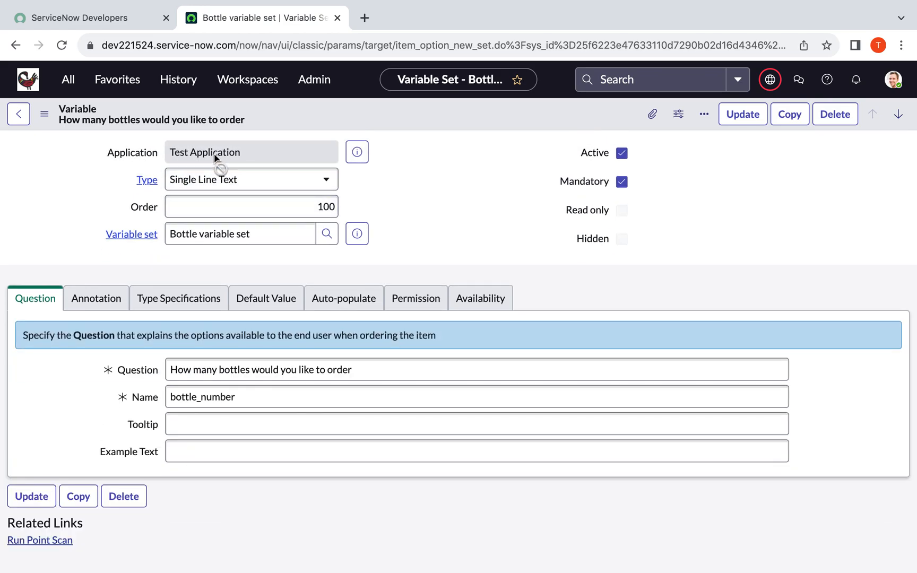
{"action": "left_click", "coordinate": [242, 183]}
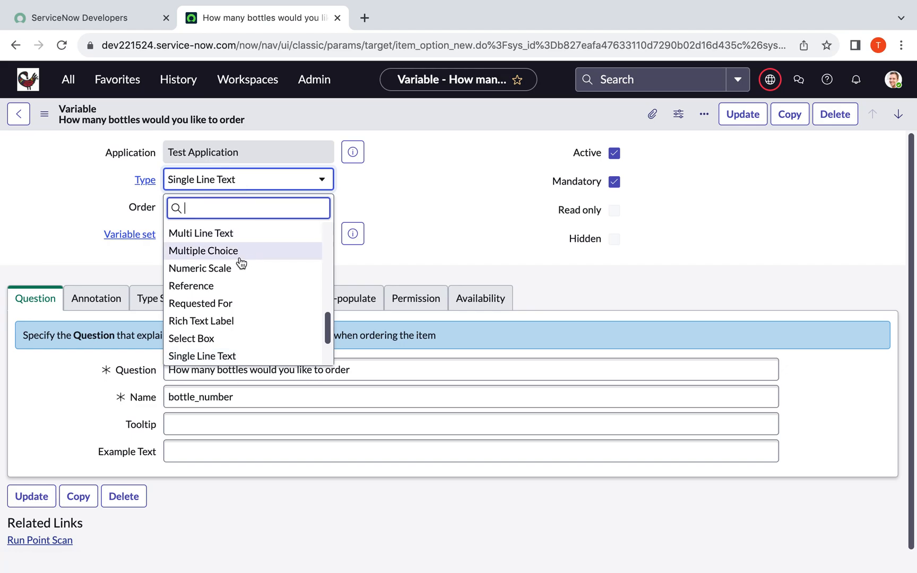
Look through the variable types available for bottle_number and close the list without changing the type
{"action": "scroll", "coordinate": [241, 263], "scroll_direction": "down", "scroll_amount": 3}
{"action": "scroll", "coordinate": [242, 263], "scroll_direction": "up", "scroll_amount": 4}
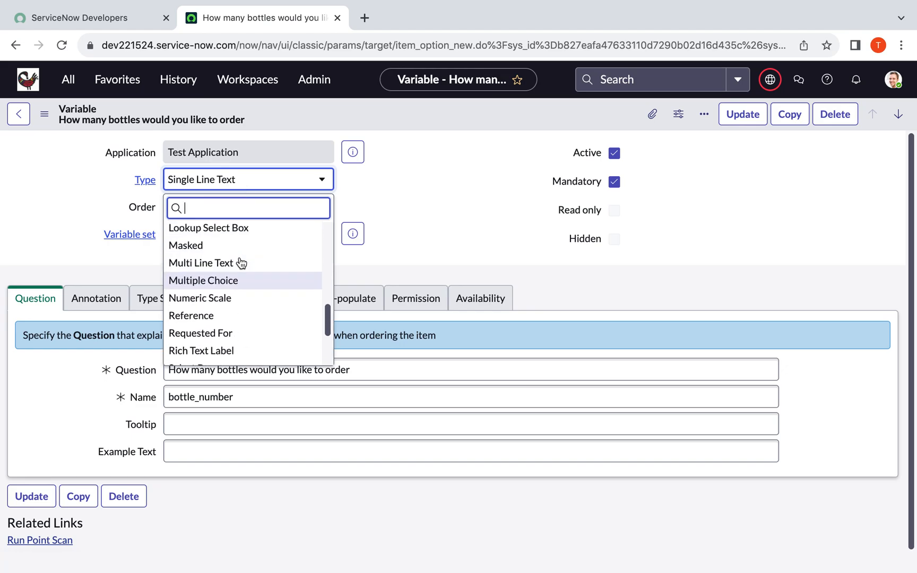
{"action": "scroll", "coordinate": [242, 263], "scroll_direction": "up", "scroll_amount": 1}
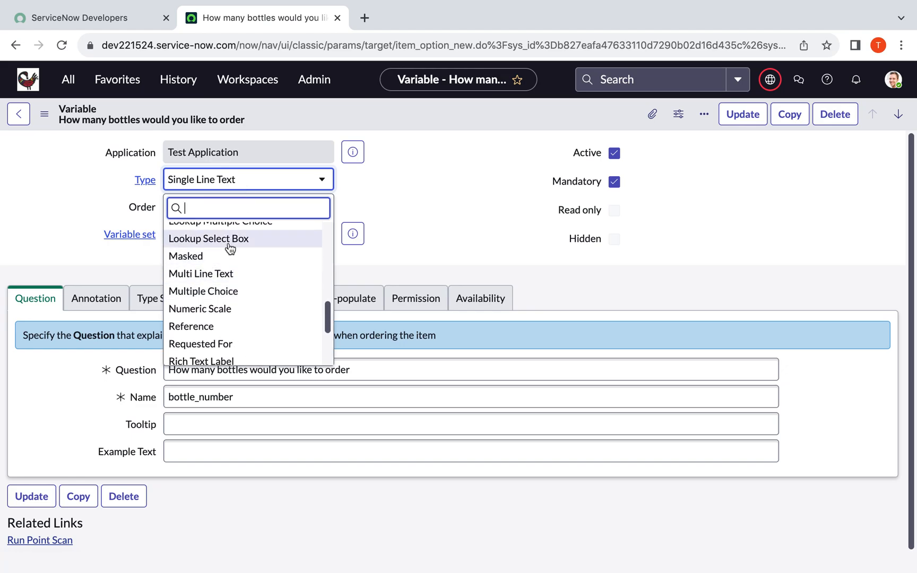
{"action": "scroll", "coordinate": [230, 249], "scroll_direction": "down", "scroll_amount": 3}
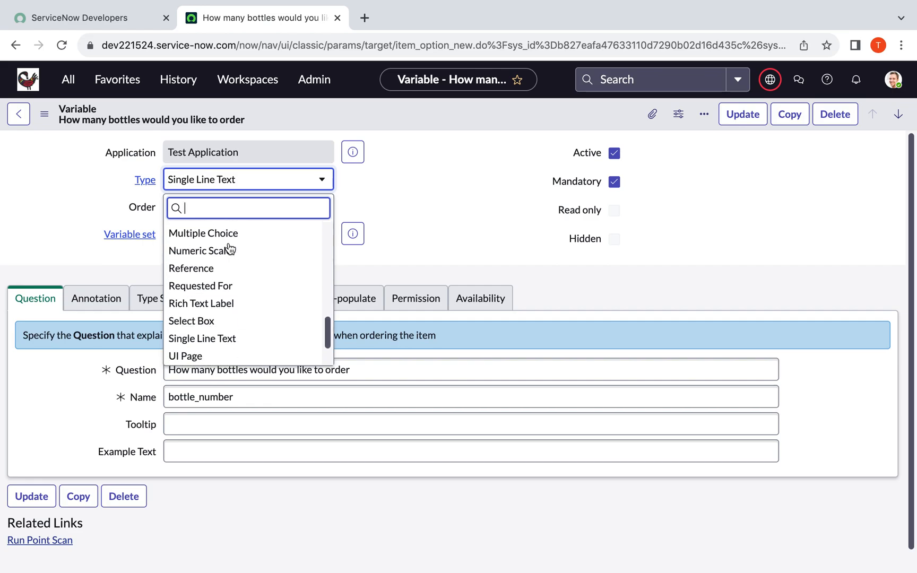
{"action": "left_click", "coordinate": [344, 199]}
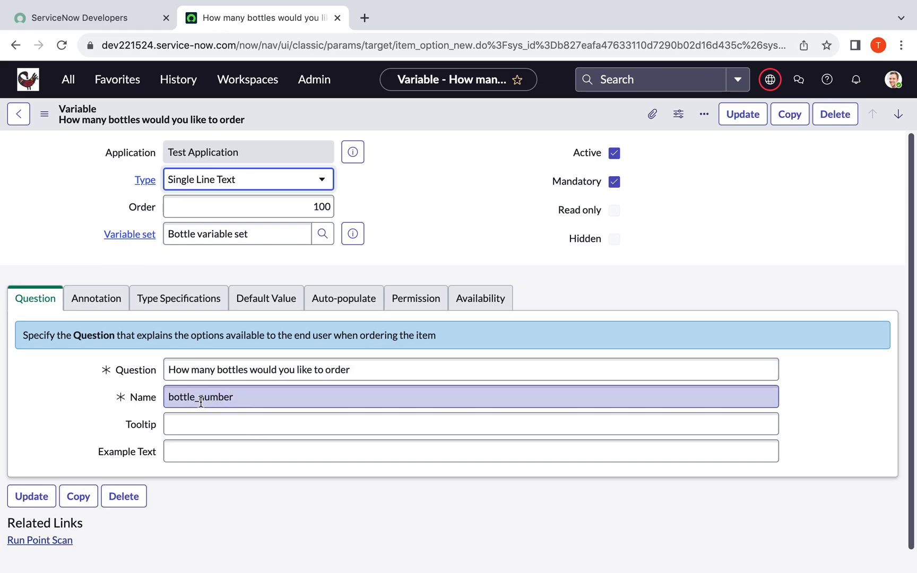
Enable Show help for the bottle_number variable and enter the help text "please specify the bottle numbers."
{"action": "left_click", "coordinate": [95, 306]}
{"action": "scroll", "coordinate": [221, 384], "scroll_direction": "down", "scroll_amount": 1}
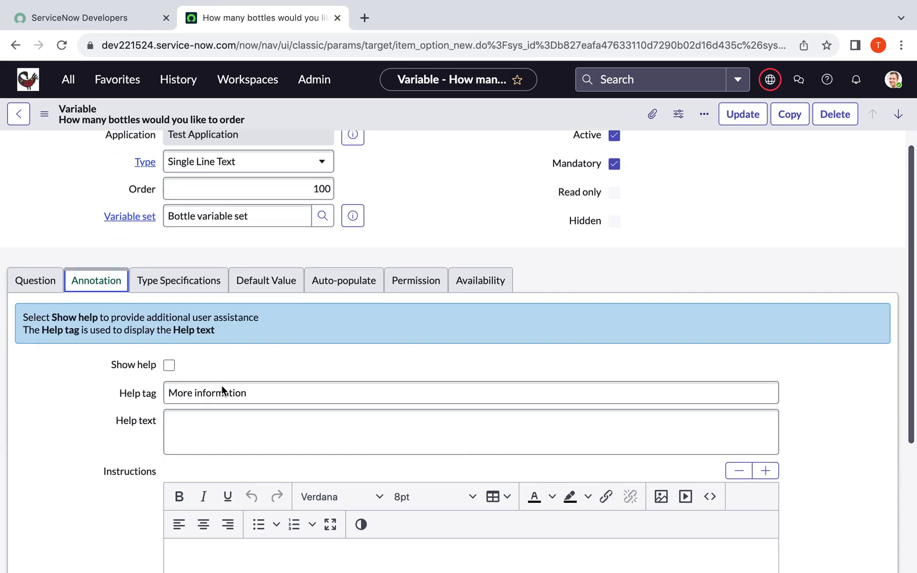
{"action": "scroll", "coordinate": [221, 384], "scroll_direction": "down", "scroll_amount": 2}
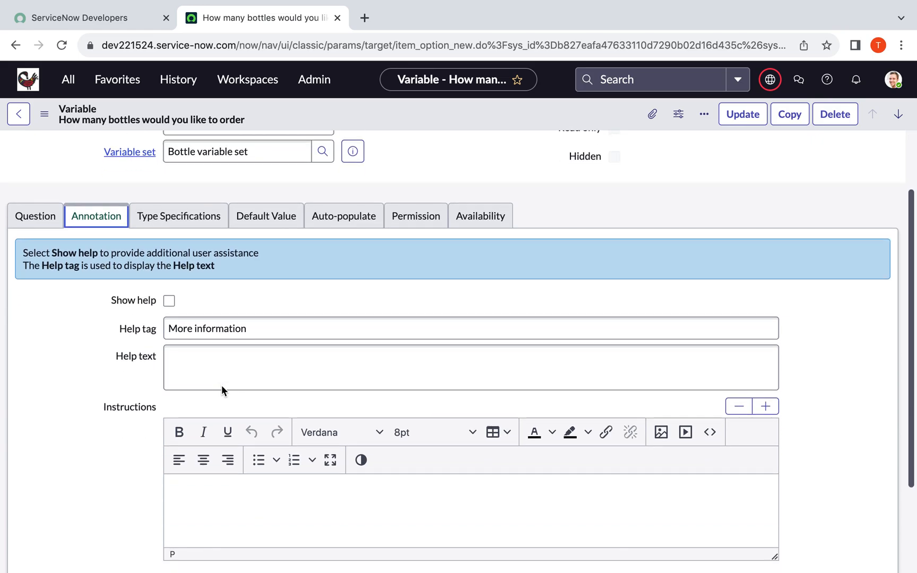
{"action": "left_click", "coordinate": [170, 301]}
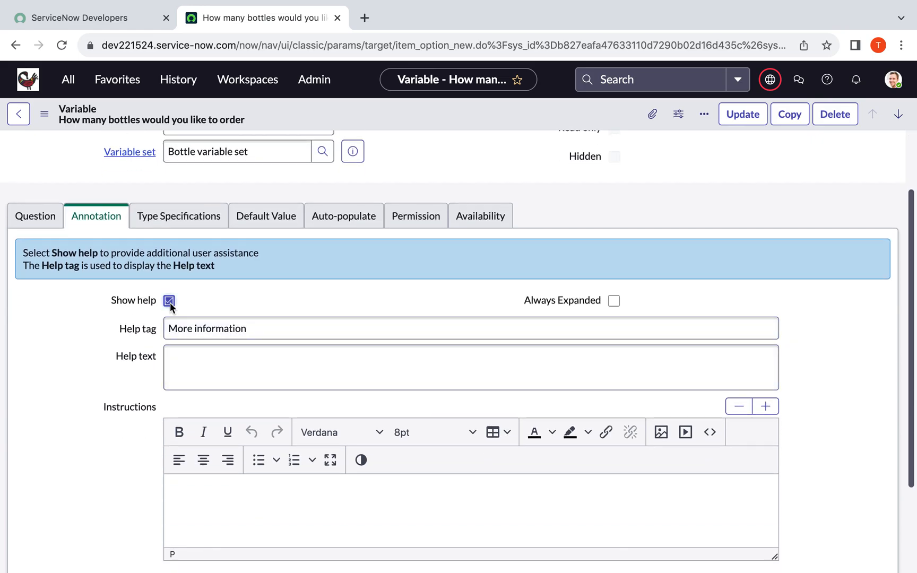
{"action": "left_click", "coordinate": [198, 378]}
{"action": "type", "text": "please specify the bottle"}
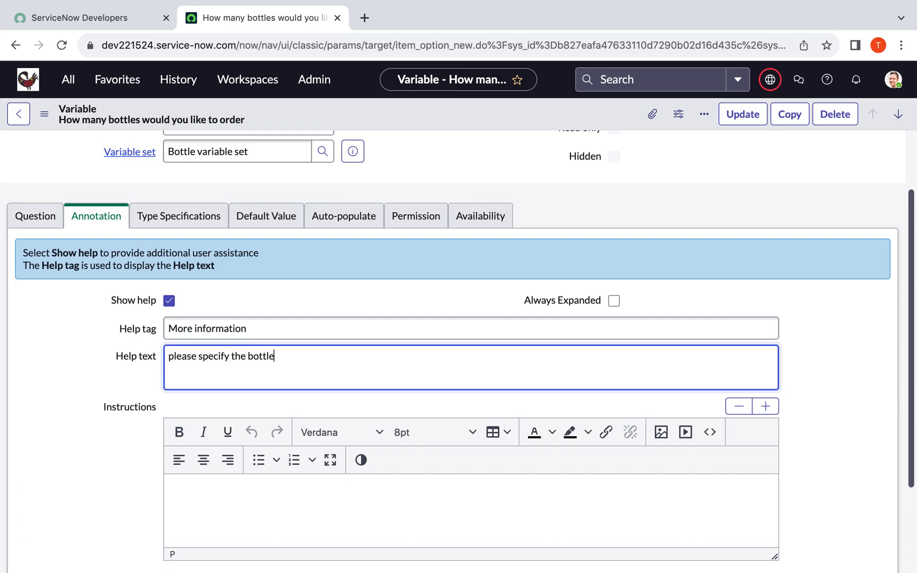
{"action": "type", "text": "umbers."}
{"action": "scroll", "coordinate": [127, 386], "scroll_direction": "down", "scroll_amount": 2}
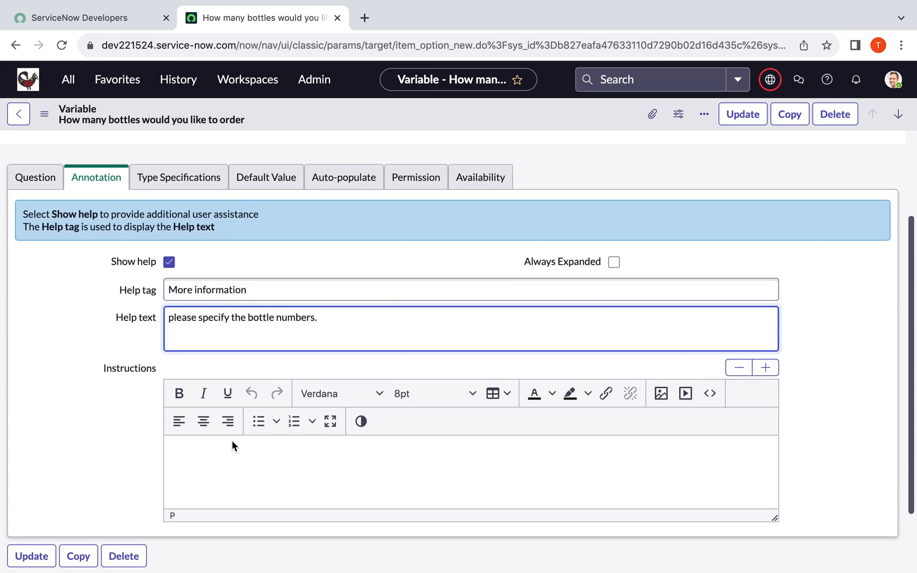
{"action": "scroll", "coordinate": [253, 370], "scroll_direction": "up", "scroll_amount": 3}
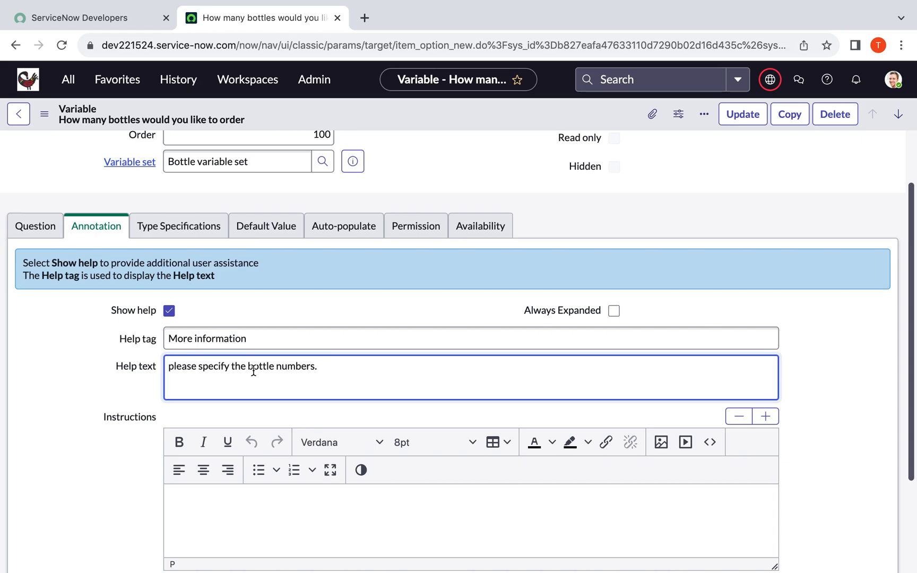
{"action": "scroll", "coordinate": [292, 372], "scroll_direction": "down", "scroll_amount": 1}
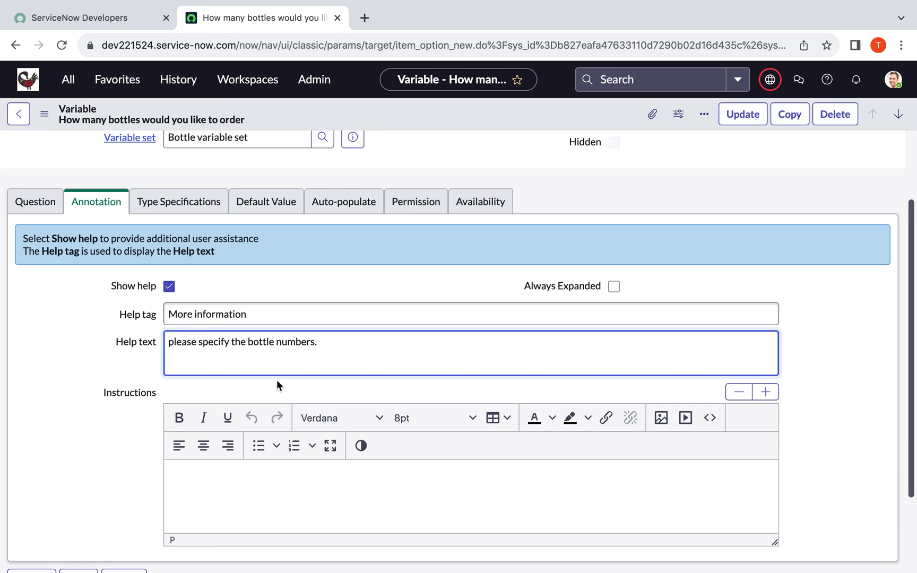
Check the bottle_number variable's type specifications and set its default value to 1
{"action": "left_click", "coordinate": [178, 208]}
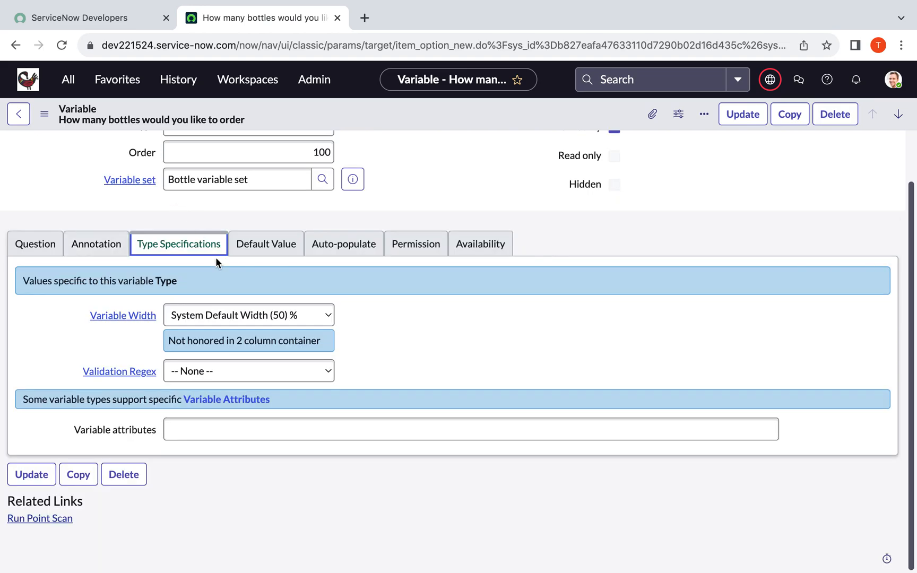
{"action": "left_click", "coordinate": [260, 246]}
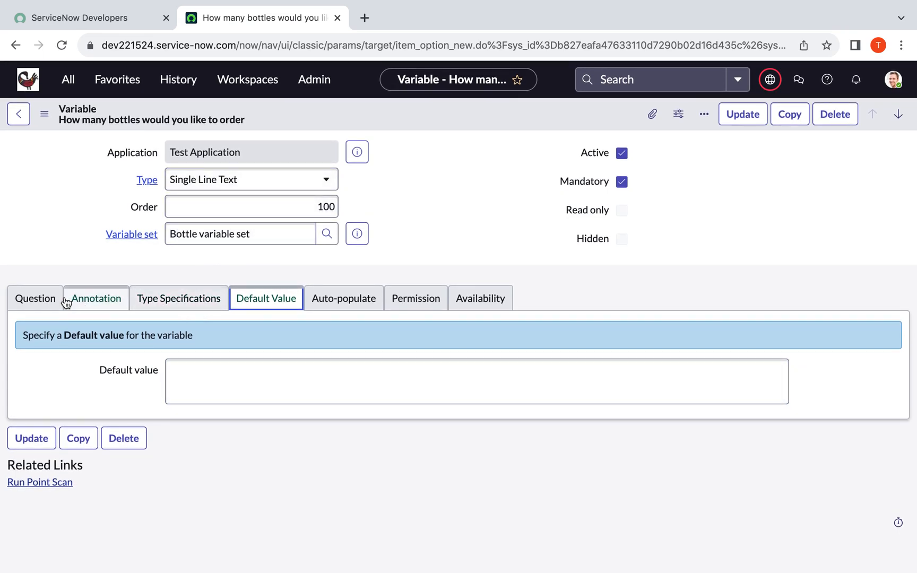
{"action": "left_click", "coordinate": [202, 373]}
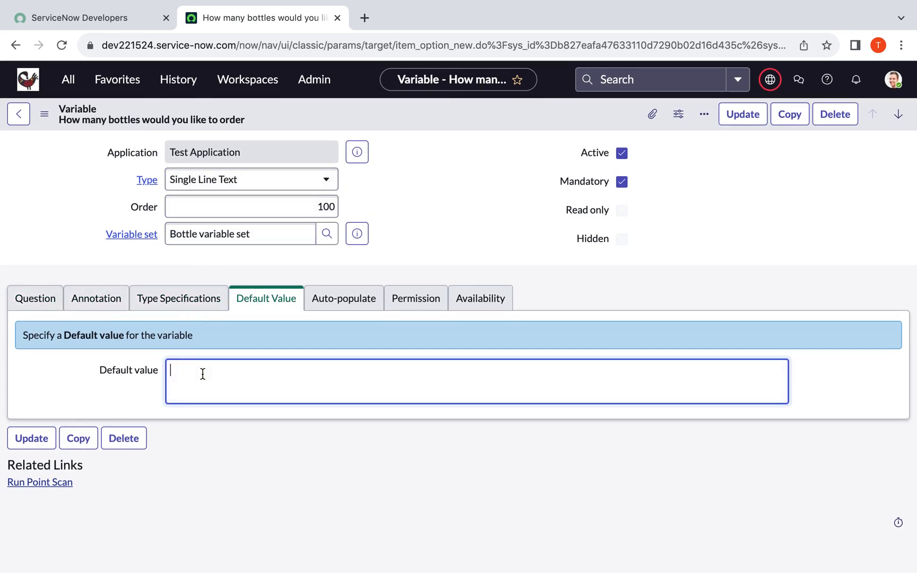
{"action": "type", "text": "1"}
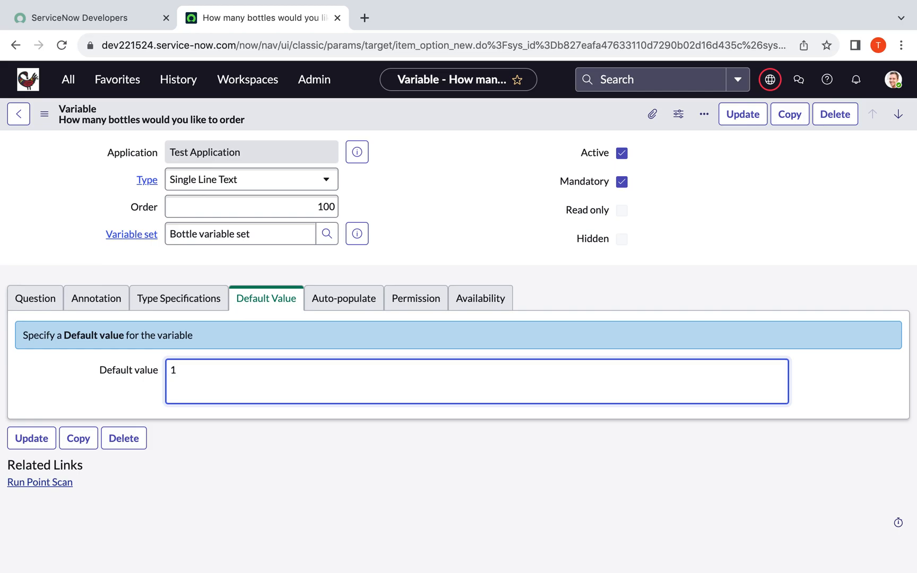
Review the bottle_number variable's auto-populate, permission and availability settings and return to its question details
{"action": "left_click", "coordinate": [349, 298]}
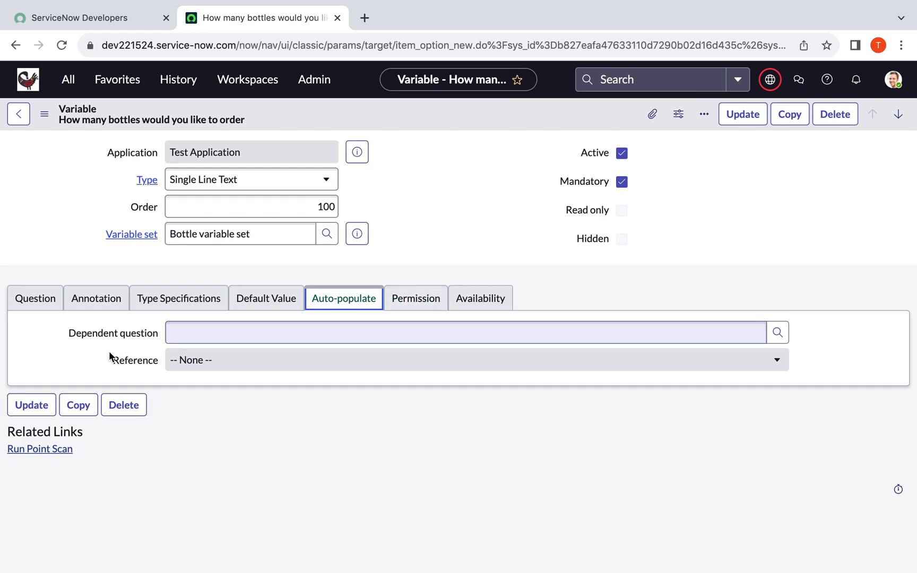
{"action": "left_click", "coordinate": [414, 300]}
{"action": "scroll", "coordinate": [255, 410], "scroll_direction": "down", "scroll_amount": 1}
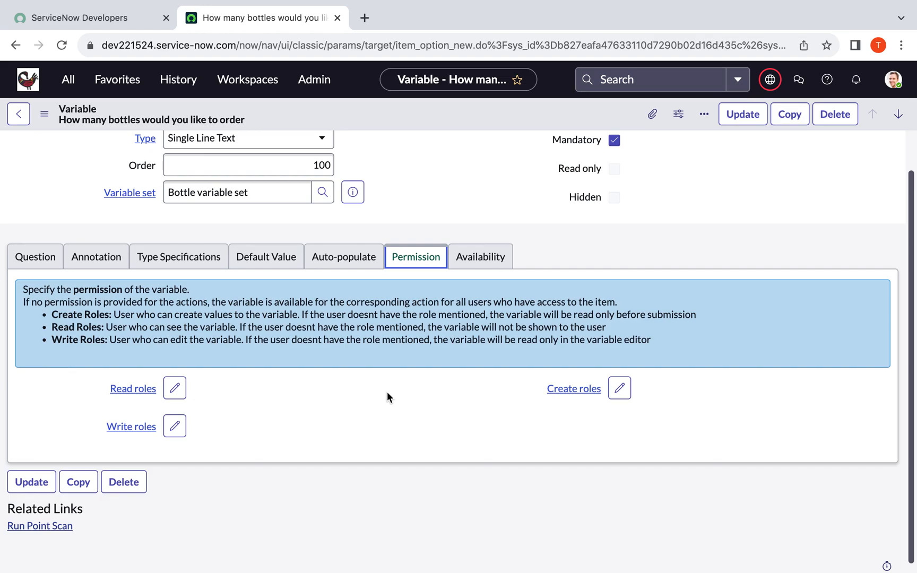
{"action": "scroll", "coordinate": [397, 338], "scroll_direction": "down", "scroll_amount": 1}
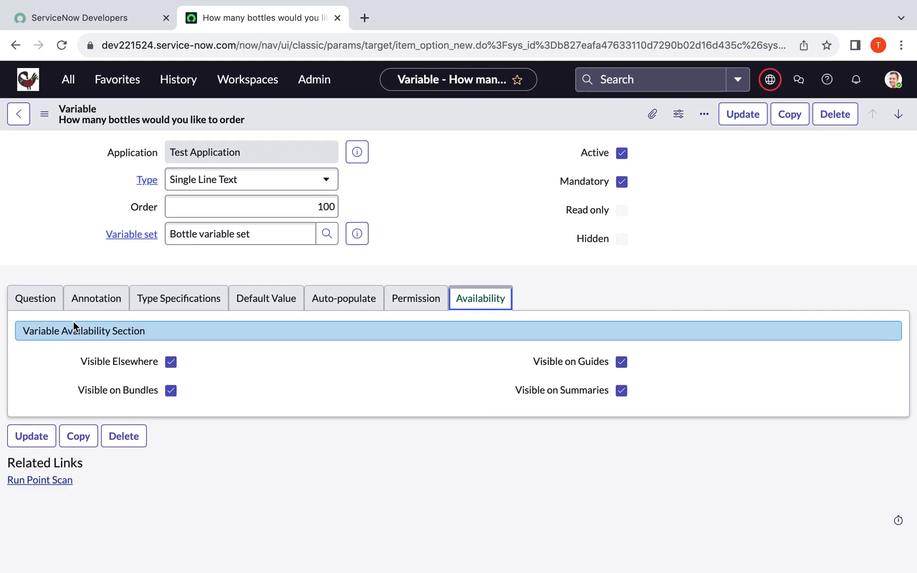
{"action": "left_click", "coordinate": [36, 302]}
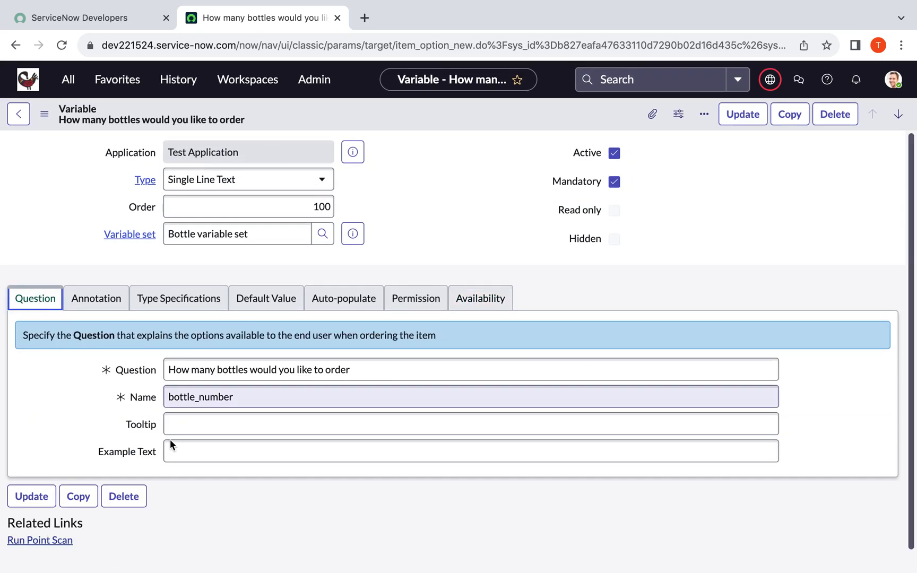
{"action": "left_click", "coordinate": [196, 389]}
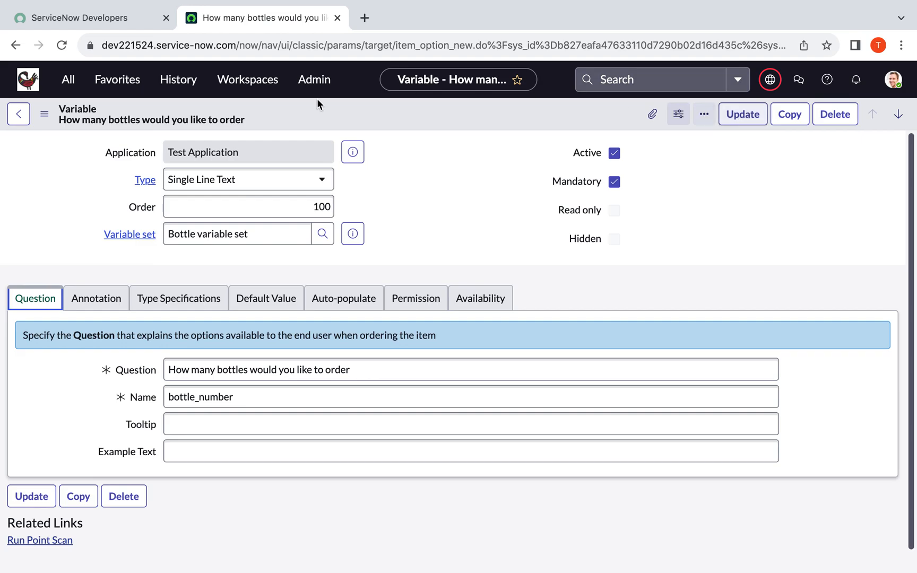
Save the bottle_number variable's changes and open the bottle_color variable from the Bottle variable set
{"action": "left_click", "coordinate": [754, 114]}
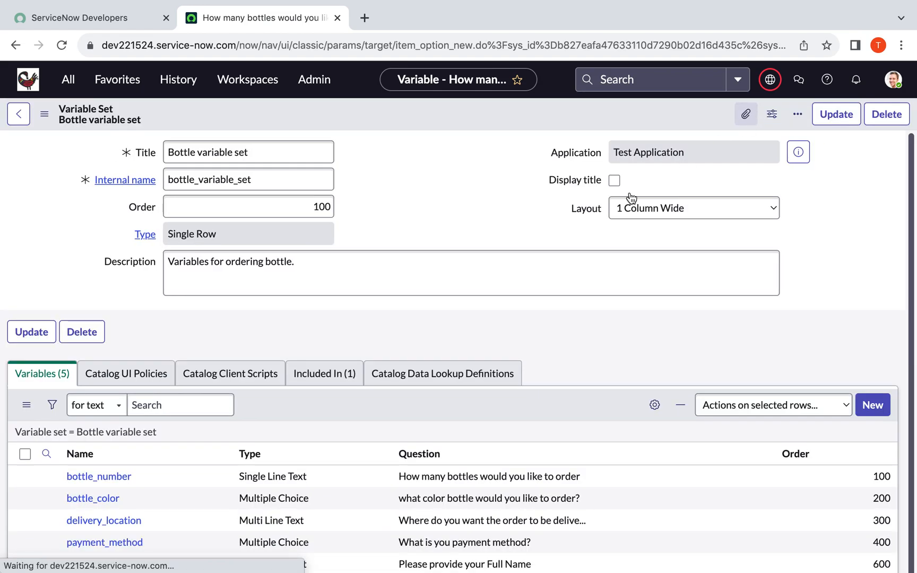
{"action": "scroll", "coordinate": [486, 304], "scroll_direction": "down", "scroll_amount": 1}
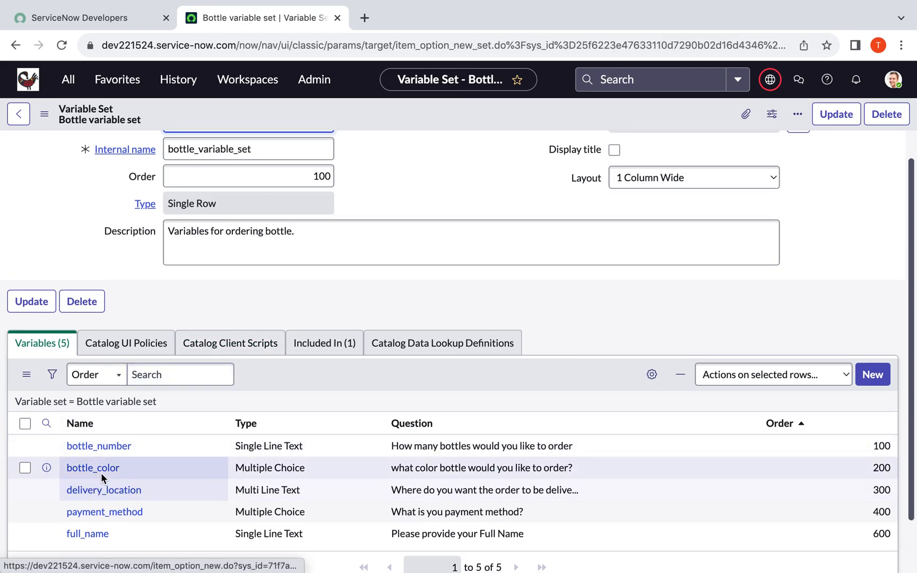
{"action": "left_click", "coordinate": [103, 470]}
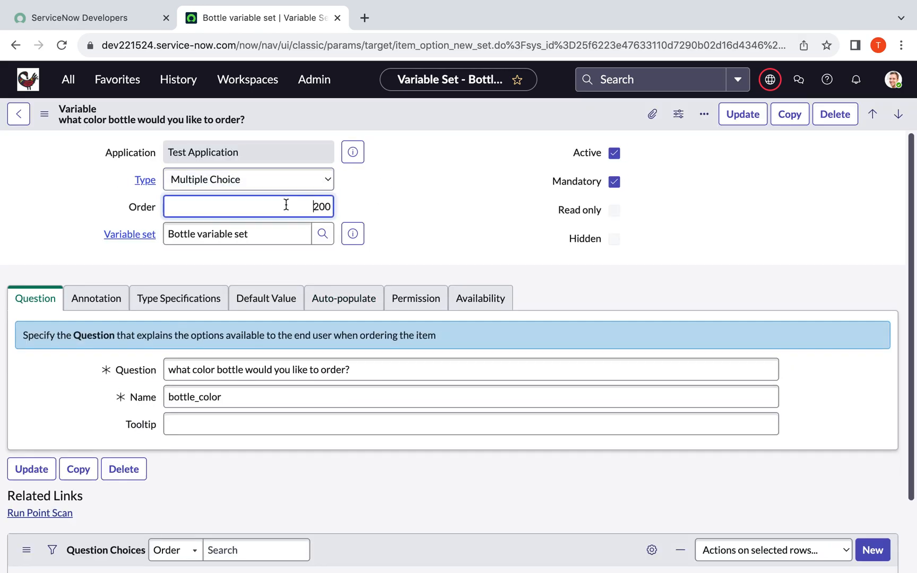
Check the bottle_color variable's type options without changing them and view its question details
{"action": "left_click", "coordinate": [318, 190]}
{"action": "left_click", "coordinate": [411, 176]}
{"action": "scroll", "coordinate": [279, 278], "scroll_direction": "down", "scroll_amount": 1}
{"action": "scroll", "coordinate": [279, 283], "scroll_direction": "down", "scroll_amount": 1}
{"action": "scroll", "coordinate": [280, 283], "scroll_direction": "up", "scroll_amount": 2}
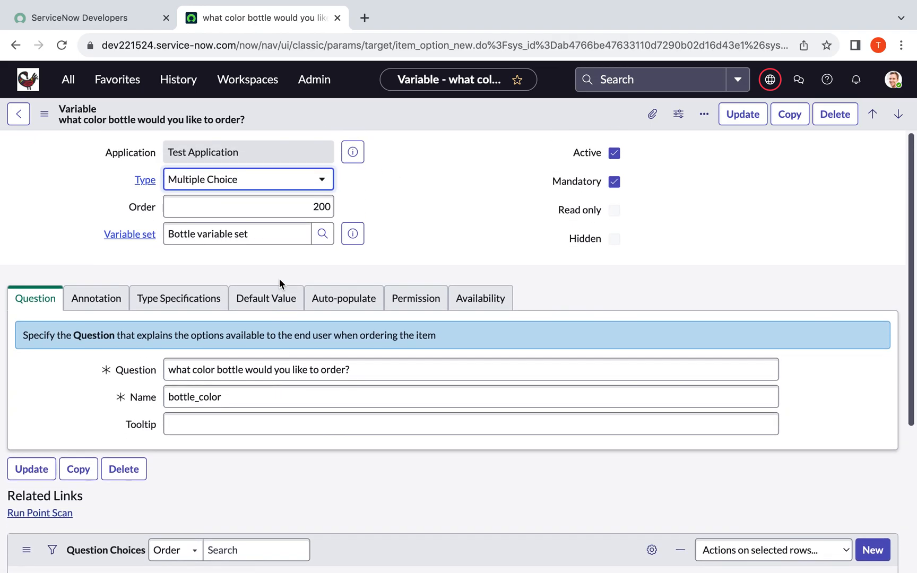
{"action": "scroll", "coordinate": [356, 209], "scroll_direction": "down", "scroll_amount": 2}
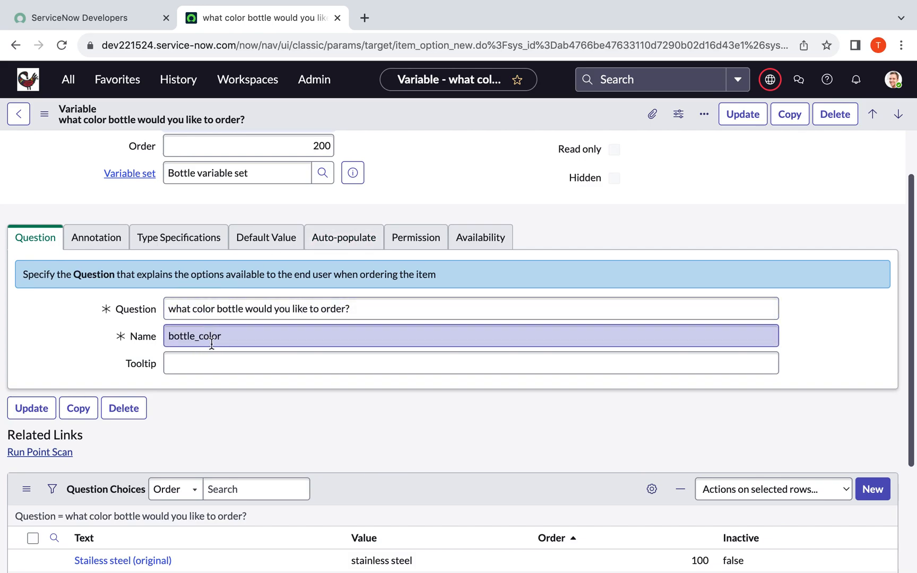
Review the bottle_color variable's annotation, type specifications, default value, auto-populate, permission and availability settings and its question choices
{"action": "left_click", "coordinate": [102, 237]}
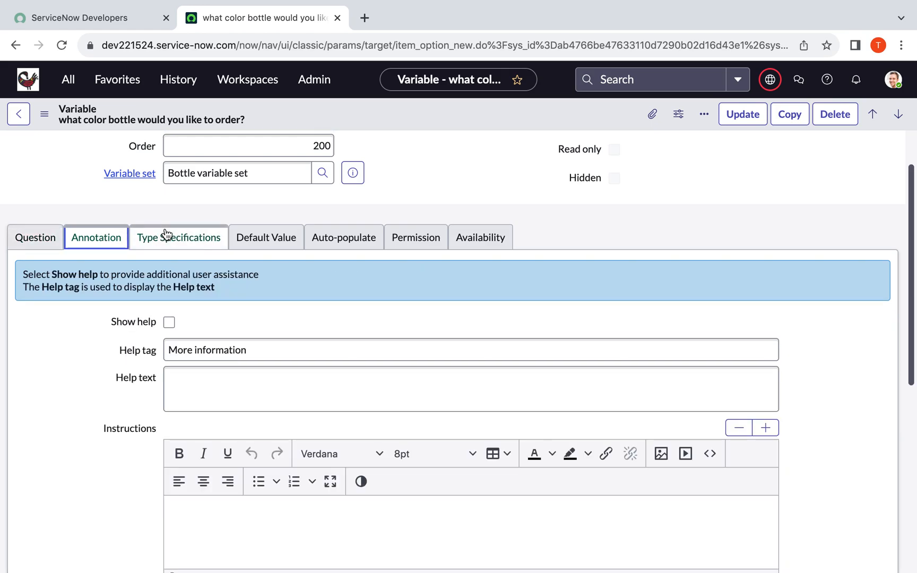
{"action": "scroll", "coordinate": [208, 337], "scroll_direction": "down", "scroll_amount": 2}
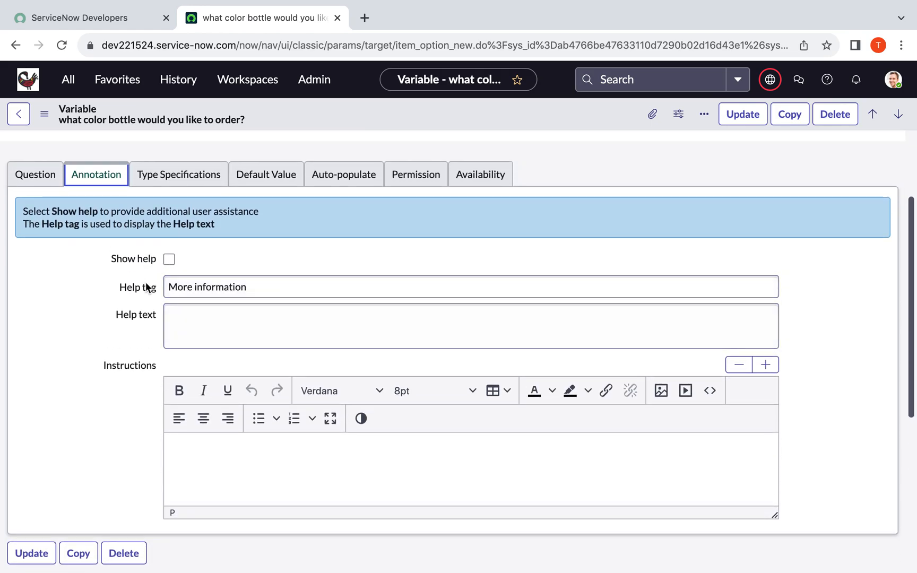
{"action": "left_click", "coordinate": [202, 178]}
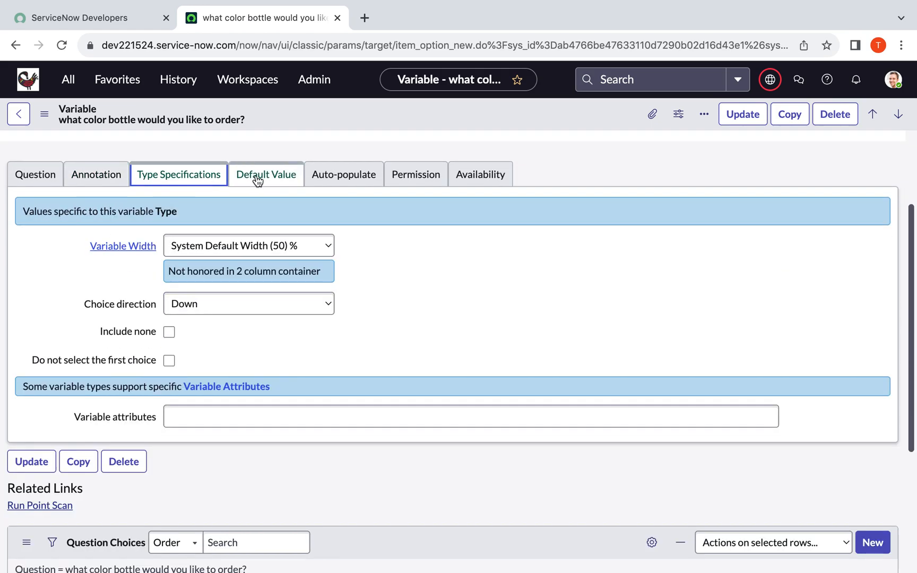
{"action": "left_click", "coordinate": [257, 181]}
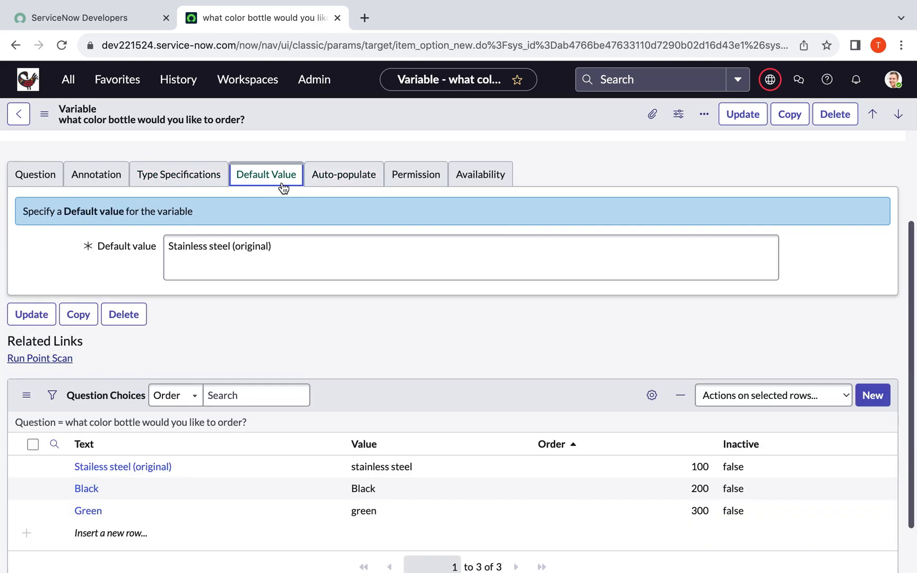
{"action": "left_click", "coordinate": [344, 177]}
{"action": "left_click", "coordinate": [413, 174]}
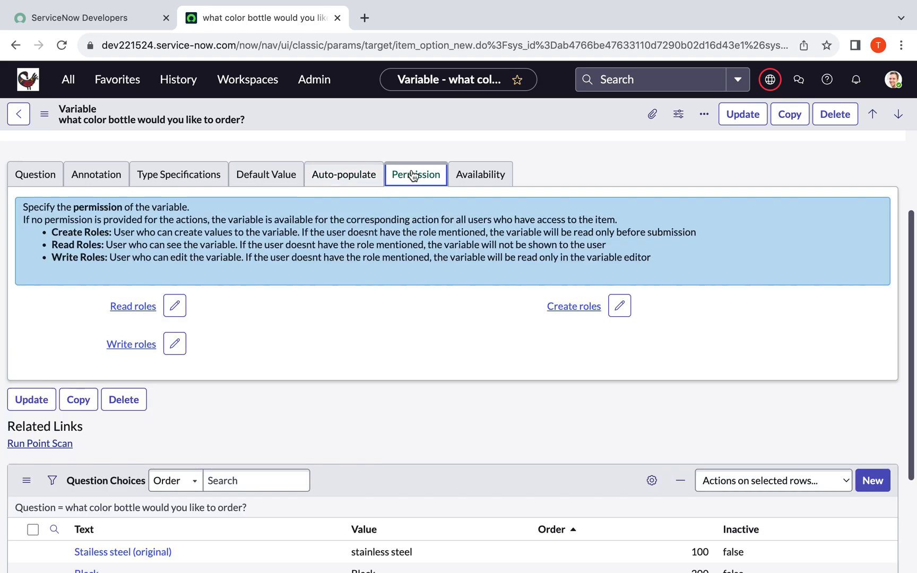
{"action": "left_click", "coordinate": [471, 174]}
{"action": "scroll", "coordinate": [277, 323], "scroll_direction": "down", "scroll_amount": 2}
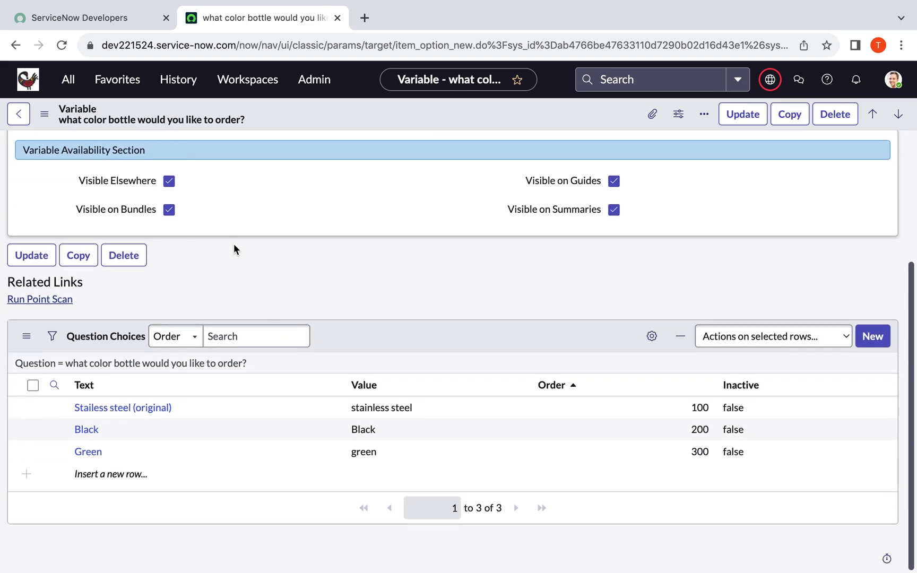
{"action": "scroll", "coordinate": [233, 243], "scroll_direction": "up", "scroll_amount": 5}
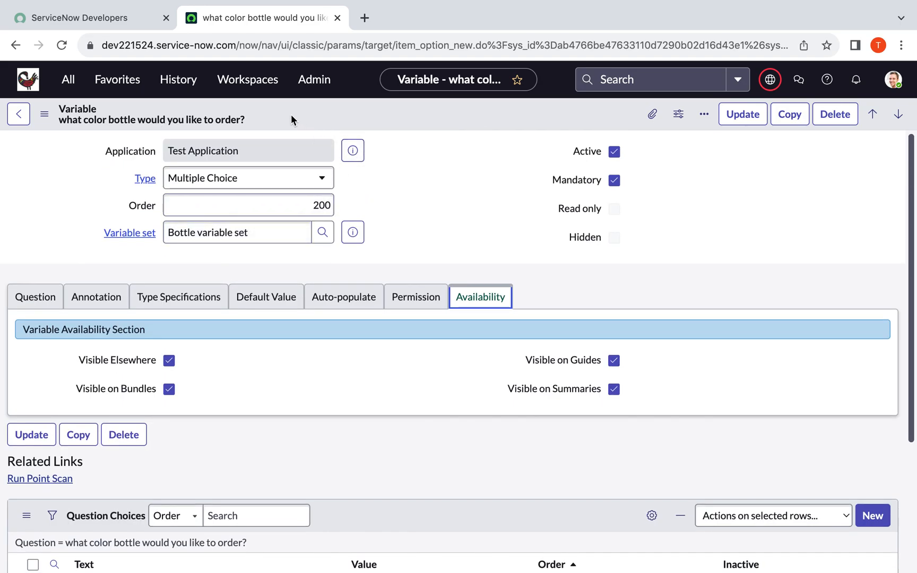
Open a blank question choice record for the bottle_color variable
{"action": "right_click", "coordinate": [290, 115]}
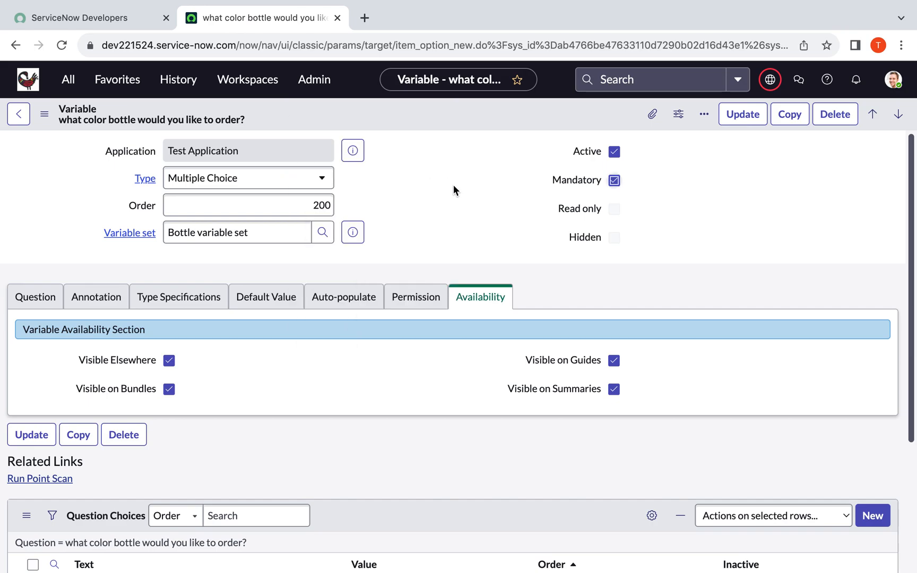
{"action": "scroll", "coordinate": [336, 318], "scroll_direction": "down", "scroll_amount": 5}
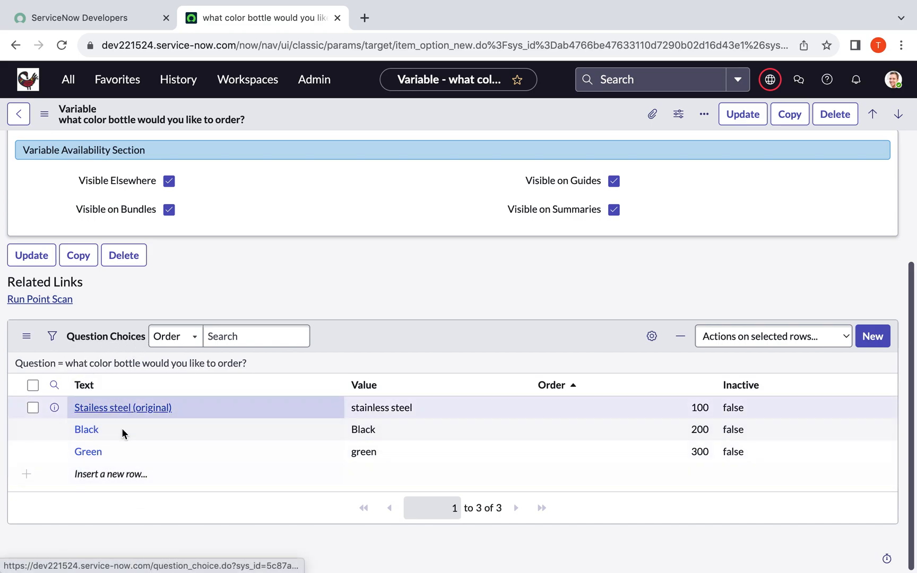
{"action": "left_click", "coordinate": [872, 344]}
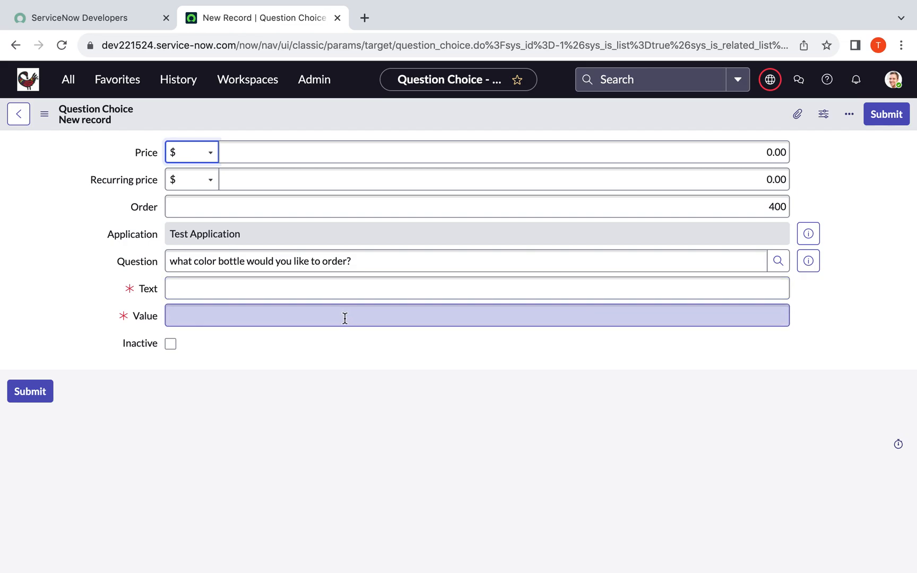
Leave the blank question choice without submitting it and open the "Stailess steel (original)" choice of the bottle_color variable
{"action": "left_click", "coordinate": [19, 118]}
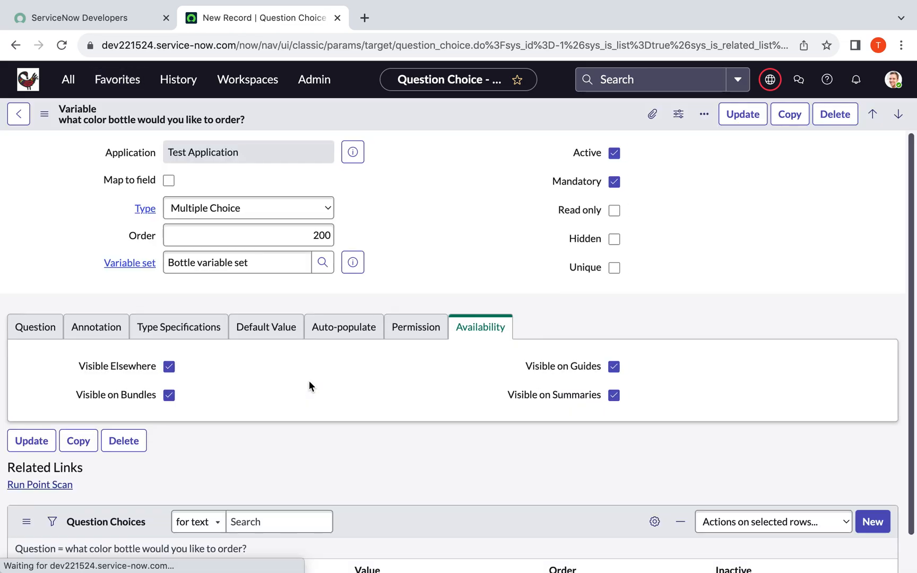
{"action": "scroll", "coordinate": [309, 380], "scroll_direction": "down", "scroll_amount": 2}
{"action": "scroll", "coordinate": [190, 435], "scroll_direction": "down", "scroll_amount": 1}
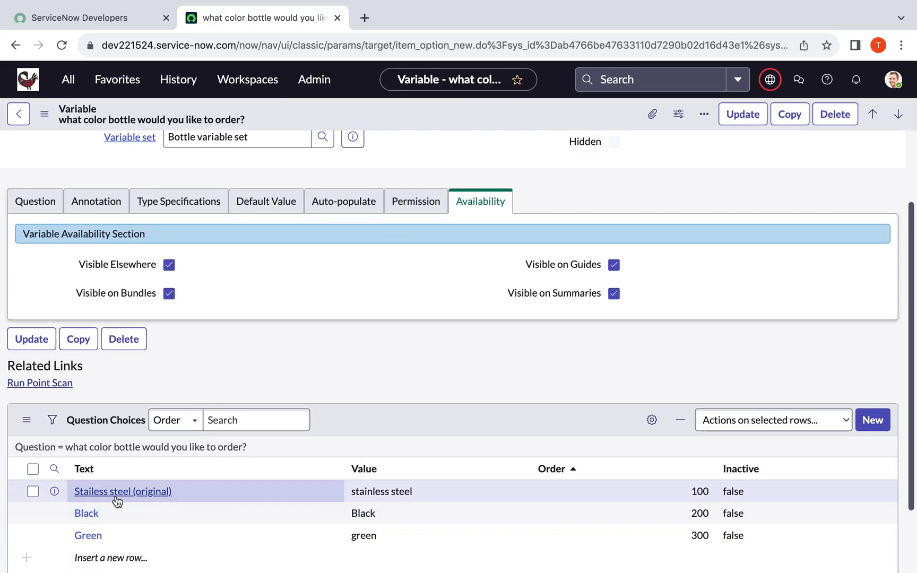
{"action": "left_click", "coordinate": [117, 493]}
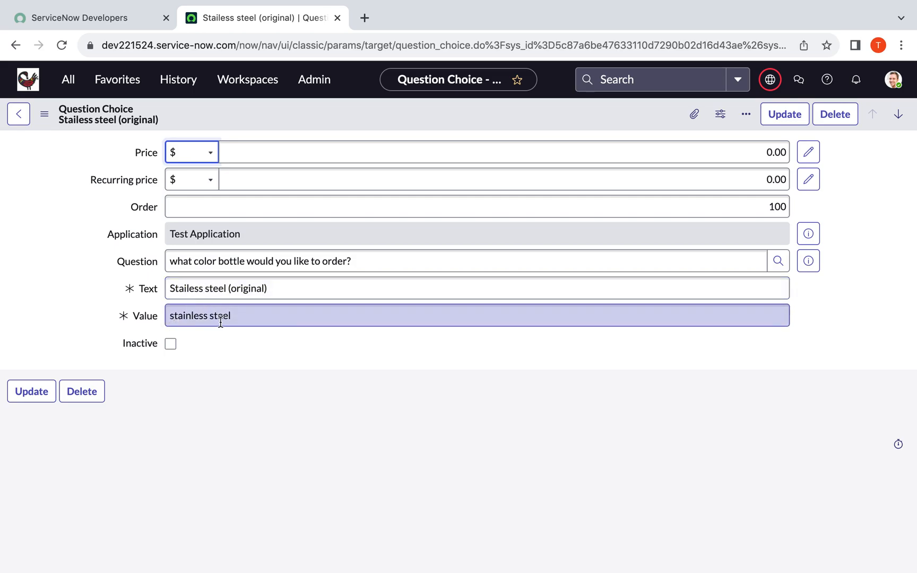
Return to the bottle_color variable and open its Black question choice to examine the price, text and value
{"action": "left_click", "coordinate": [18, 115]}
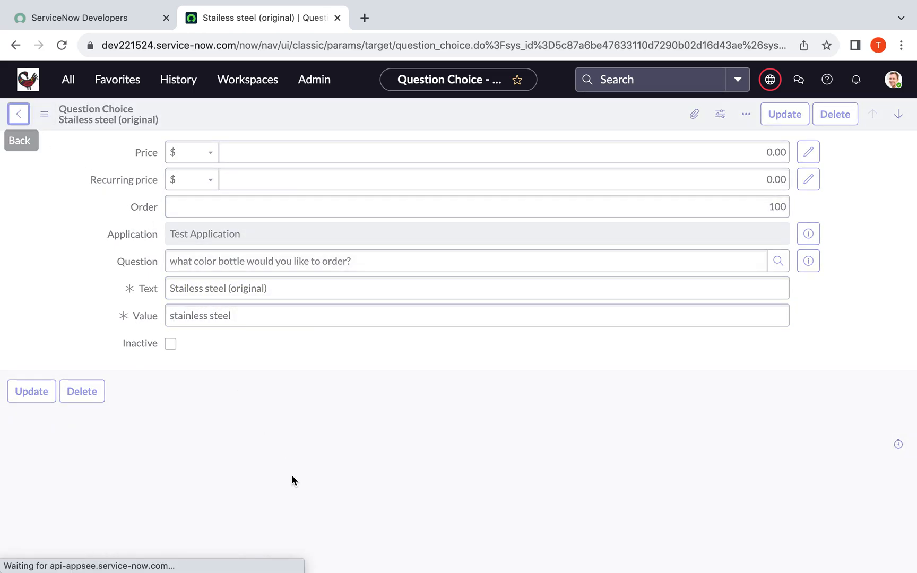
{"action": "scroll", "coordinate": [294, 476], "scroll_direction": "down", "scroll_amount": 1}
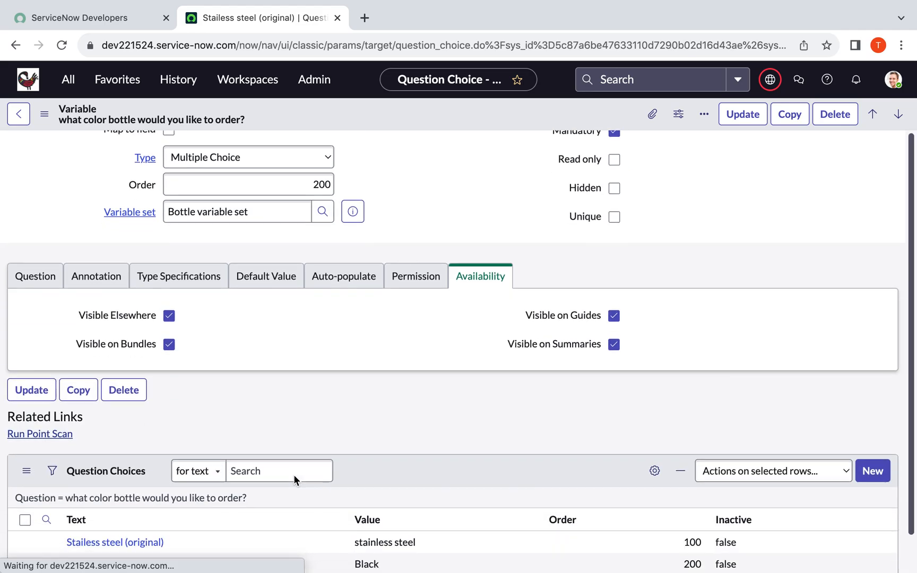
{"action": "scroll", "coordinate": [294, 476], "scroll_direction": "down", "scroll_amount": 3}
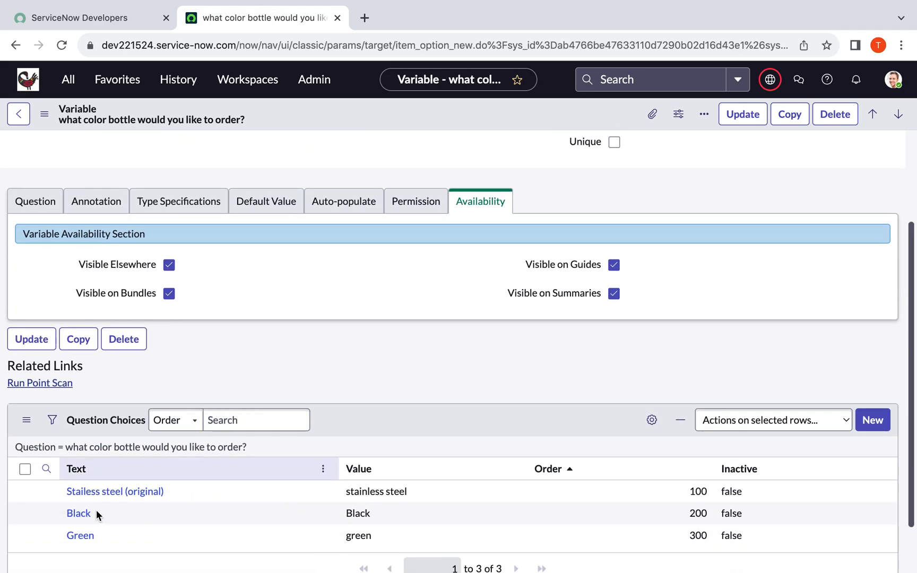
{"action": "scroll", "coordinate": [98, 512], "scroll_direction": "down", "scroll_amount": 1}
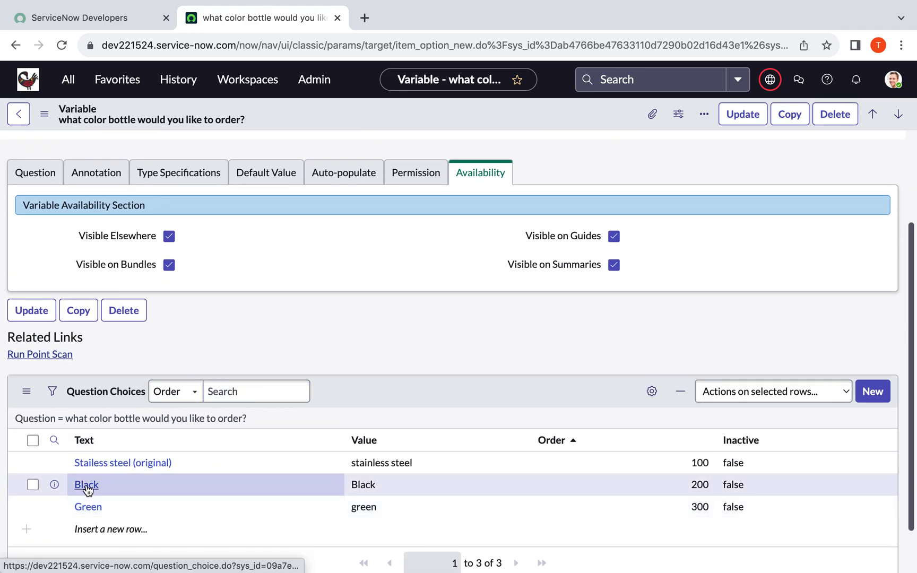
{"action": "left_click", "coordinate": [87, 485]}
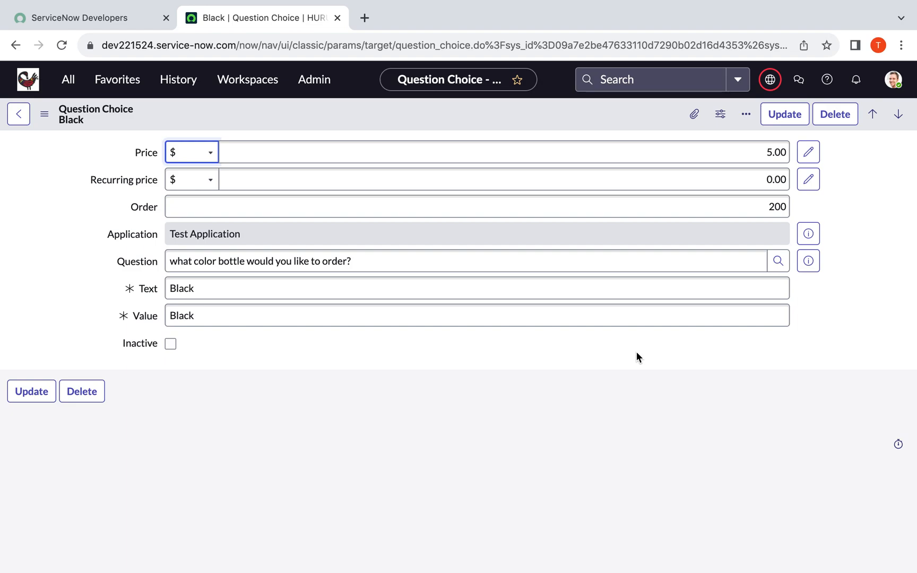
Return from the Black choice to the bottle_color variable and save the variable with Update
{"action": "left_click", "coordinate": [25, 120]}
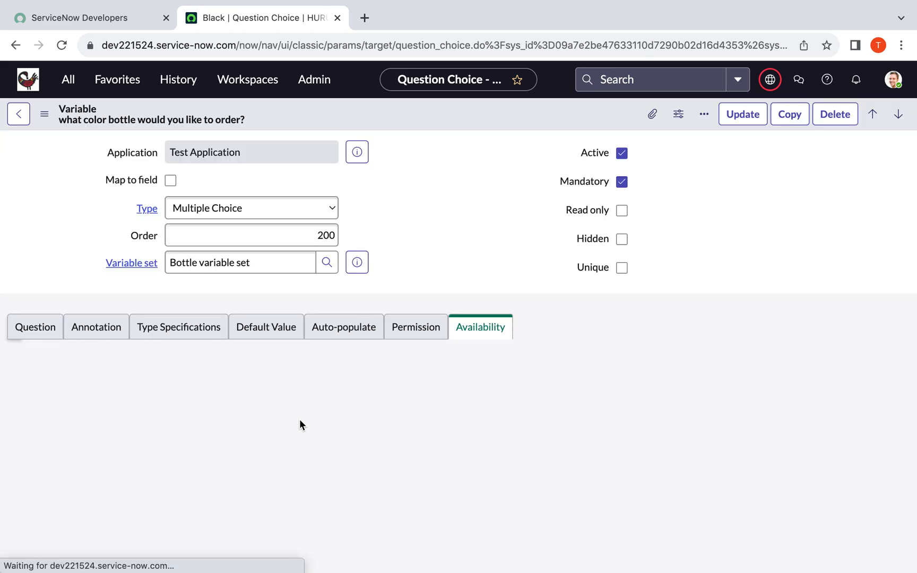
{"action": "scroll", "coordinate": [299, 420], "scroll_direction": "down", "scroll_amount": 5}
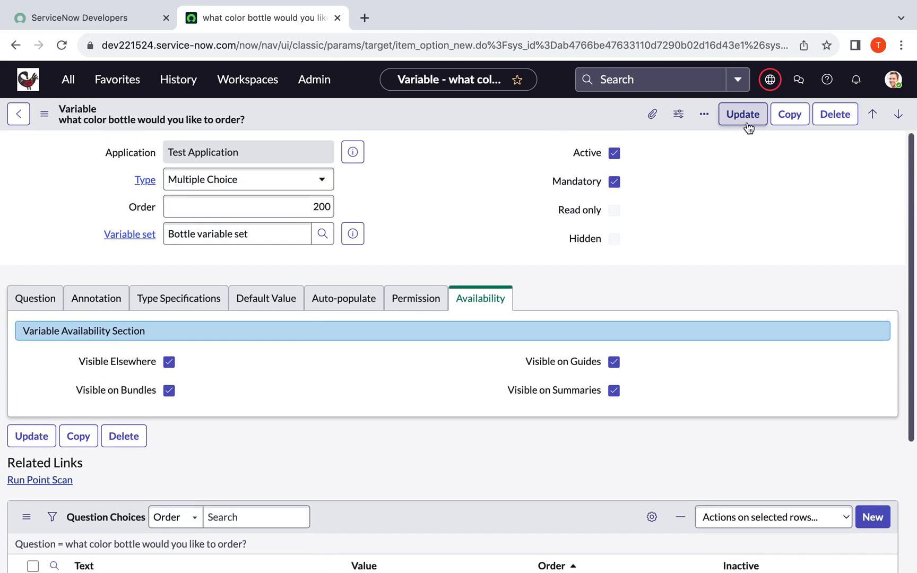
{"action": "left_click", "coordinate": [743, 114]}
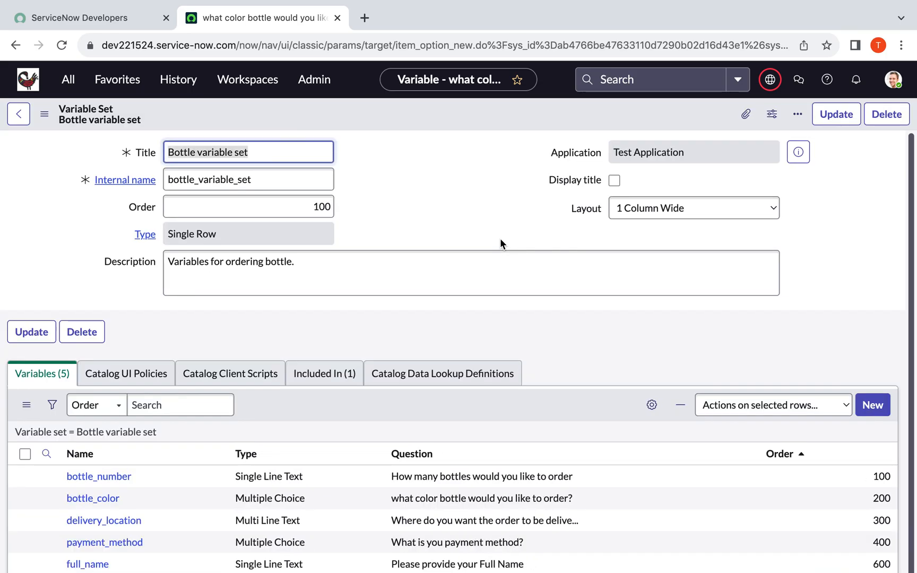
Open the full_name variable from the Bottle variable set and examine its type options and question details without changing them
{"action": "scroll", "coordinate": [338, 380], "scroll_direction": "down", "scroll_amount": 2}
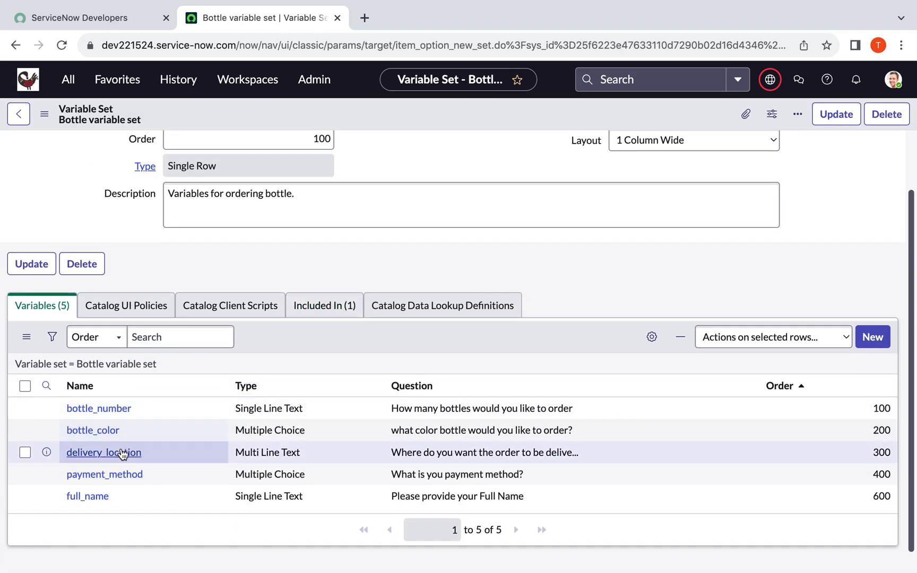
{"action": "left_click", "coordinate": [90, 503]}
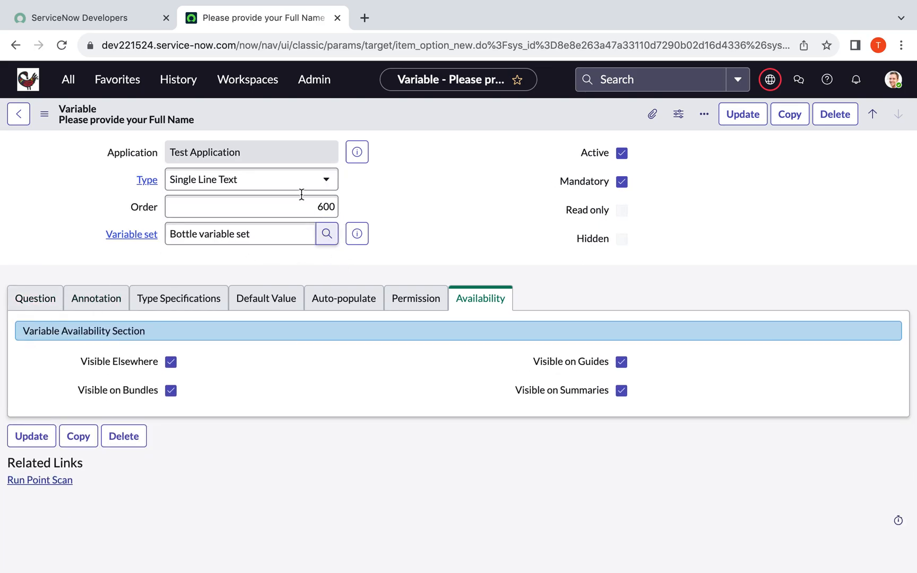
{"action": "left_click", "coordinate": [324, 178]}
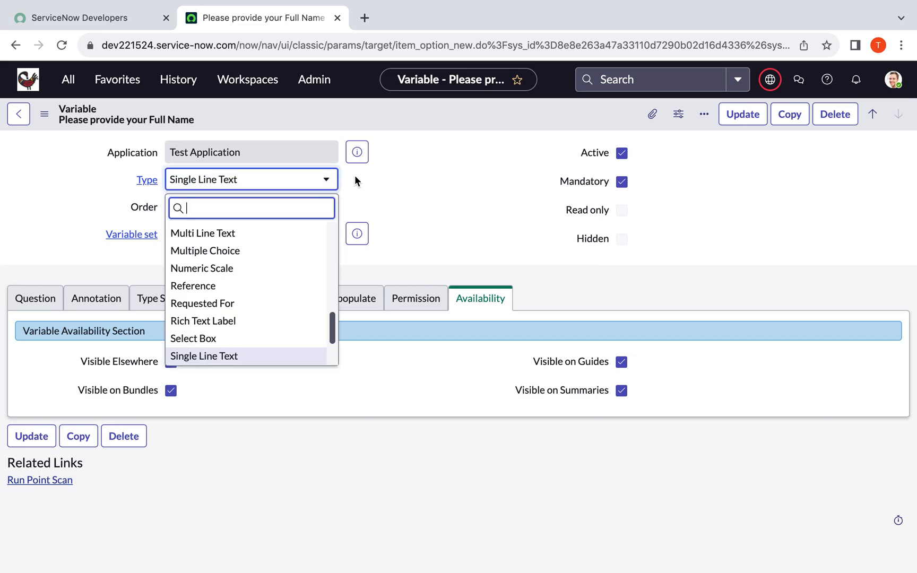
{"action": "left_click", "coordinate": [370, 181]}
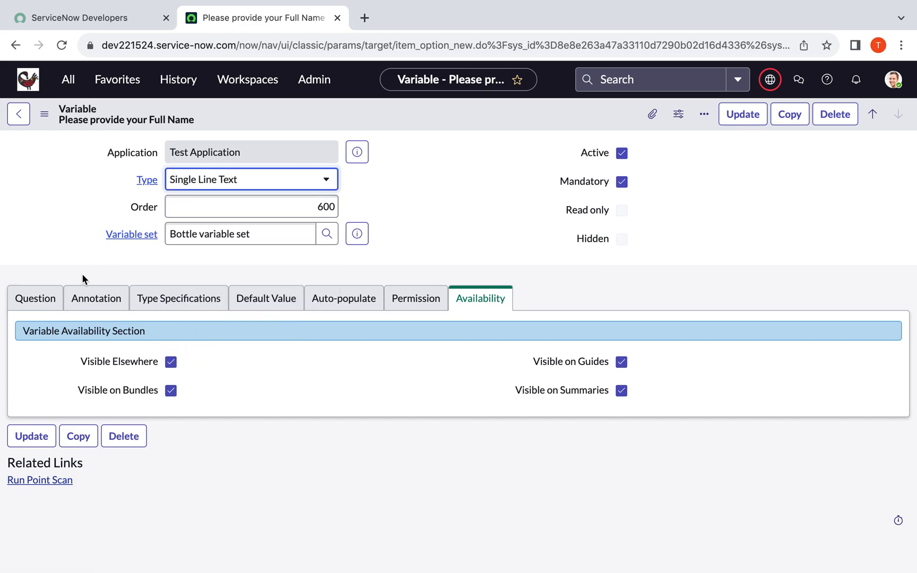
{"action": "left_click", "coordinate": [49, 299]}
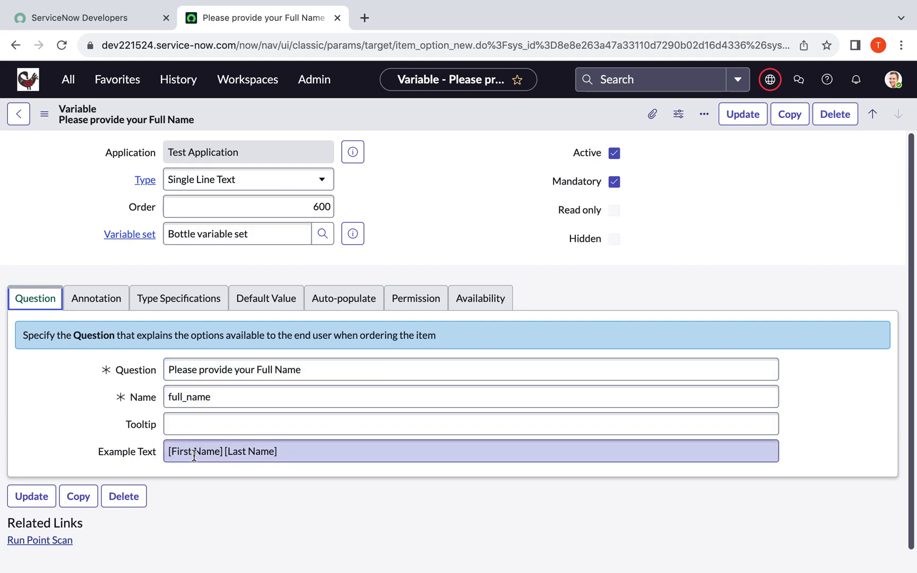
{"action": "scroll", "coordinate": [171, 486], "scroll_direction": "down", "scroll_amount": 1}
{"action": "scroll", "coordinate": [171, 486], "scroll_direction": "up", "scroll_amount": 1}
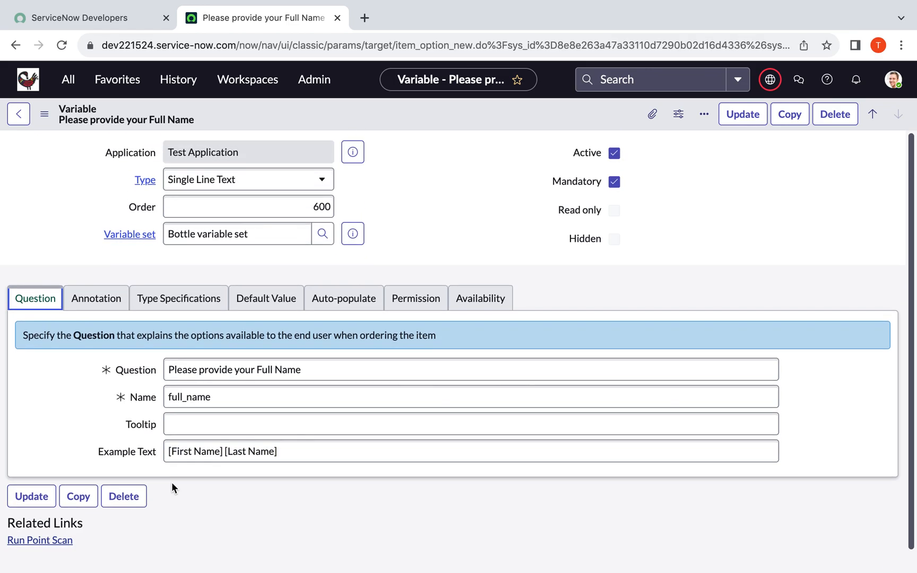
Return to the Bottle variable set, look over its variables and save the set with Update
{"action": "left_click", "coordinate": [18, 113]}
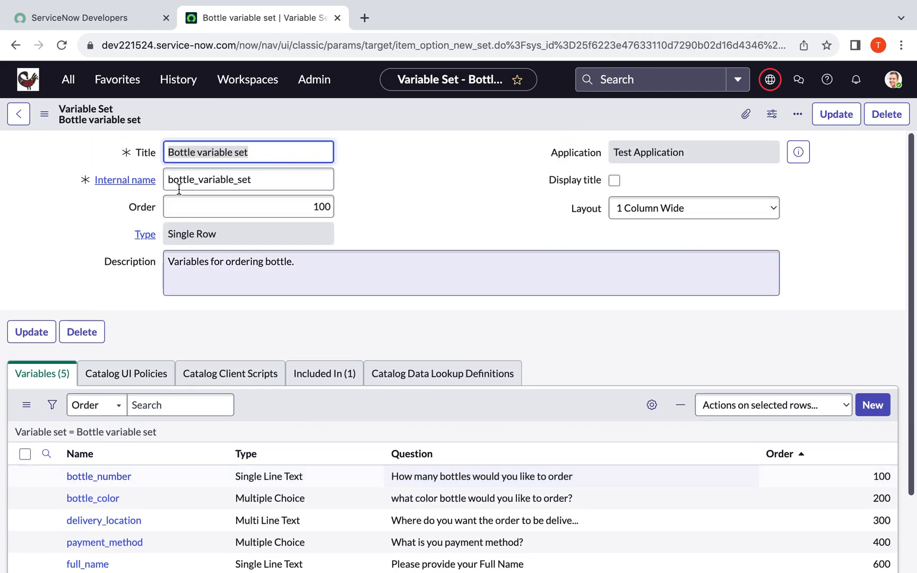
{"action": "scroll", "coordinate": [227, 482], "scroll_direction": "down", "scroll_amount": 2}
{"action": "scroll", "coordinate": [227, 482], "scroll_direction": "up", "scroll_amount": 2}
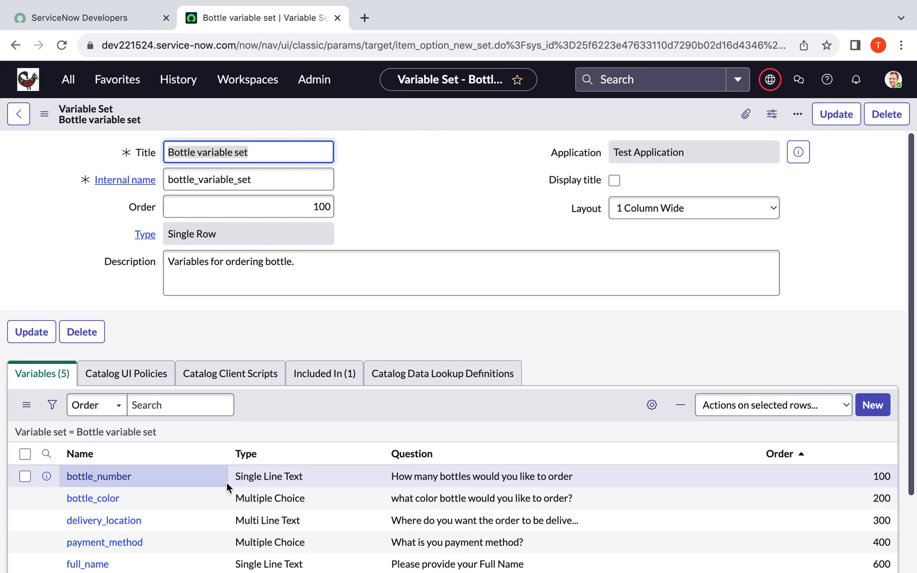
{"action": "left_click", "coordinate": [829, 117]}
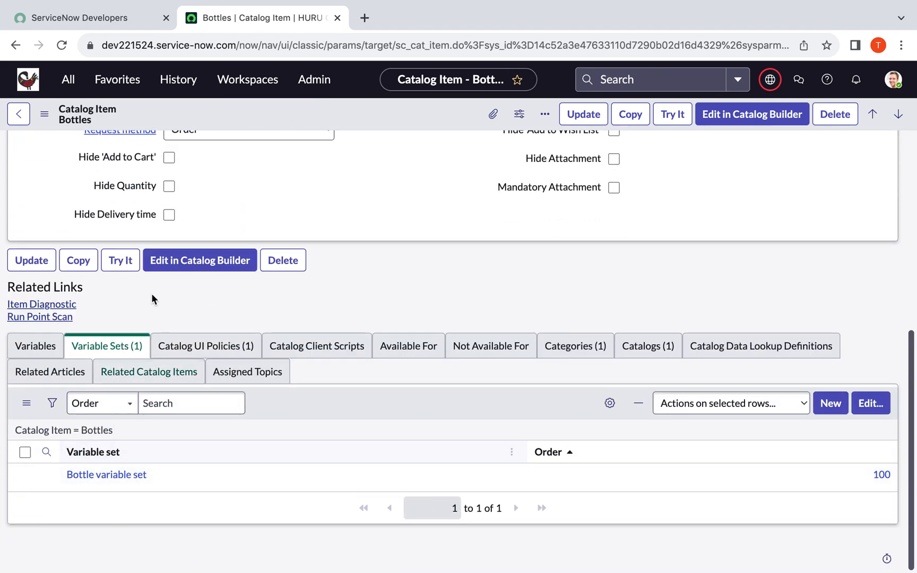
Open the "Apple pay require full name and address" catalog UI policy from the Bottles catalog item
{"action": "scroll", "coordinate": [193, 277], "scroll_direction": "up", "scroll_amount": 3}
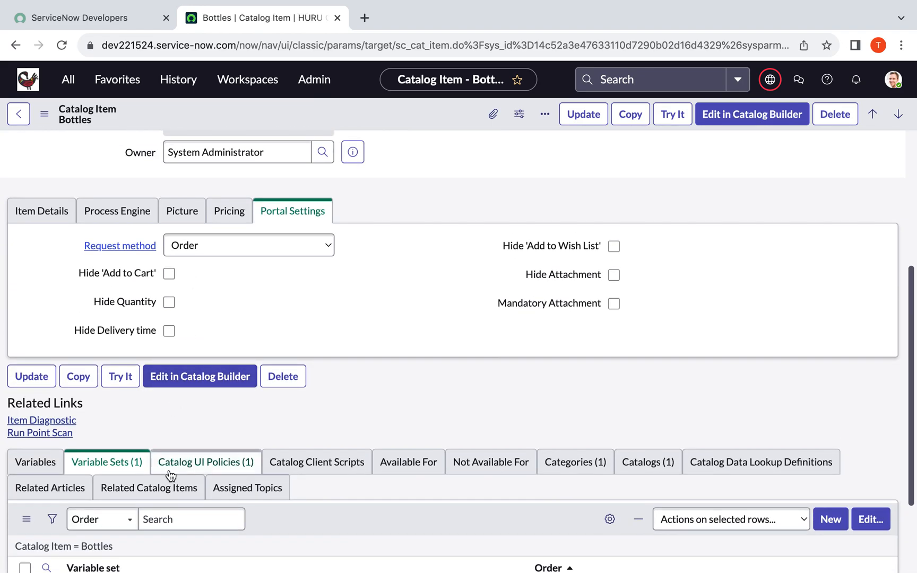
{"action": "scroll", "coordinate": [184, 423], "scroll_direction": "down", "scroll_amount": 1}
{"action": "left_click", "coordinate": [200, 419]}
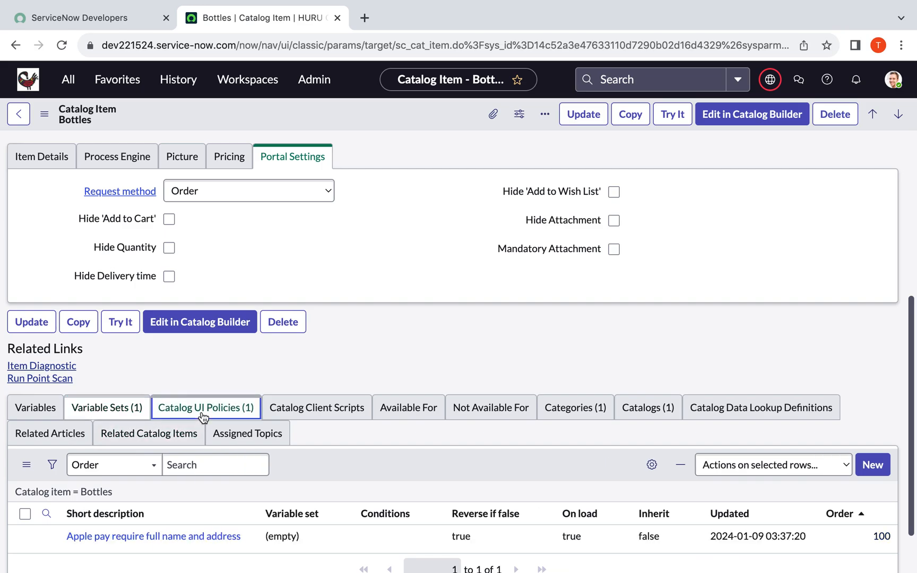
{"action": "scroll", "coordinate": [200, 419], "scroll_direction": "down", "scroll_amount": 1}
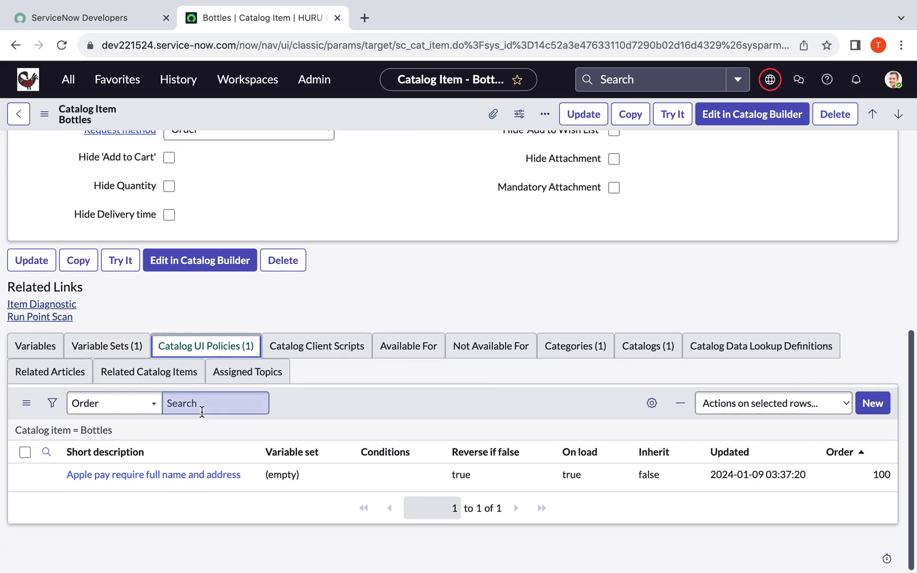
{"action": "left_click", "coordinate": [93, 475]}
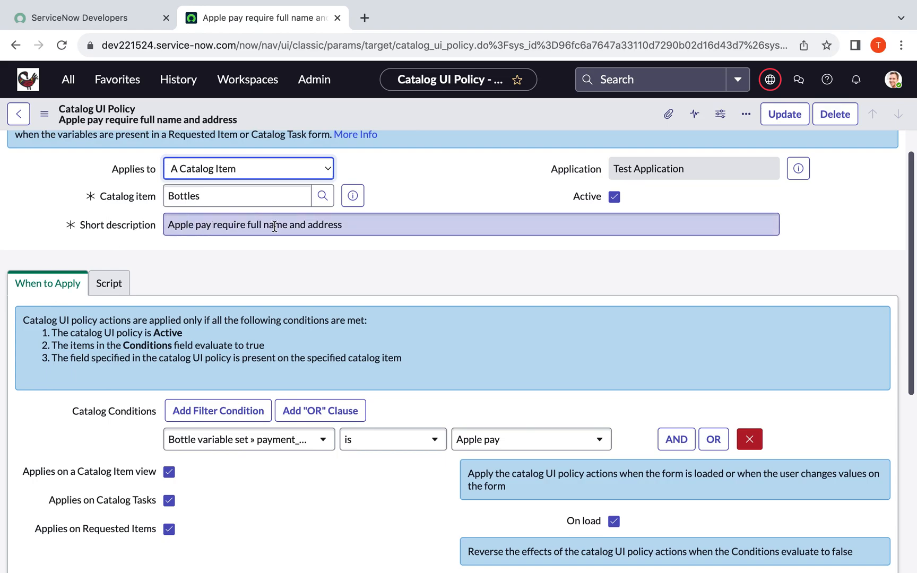
Examine when the UI policy applies, checking the field, operator and value options of its payment_method condition and keeping Apple pay
{"action": "scroll", "coordinate": [256, 255], "scroll_direction": "down", "scroll_amount": 1}
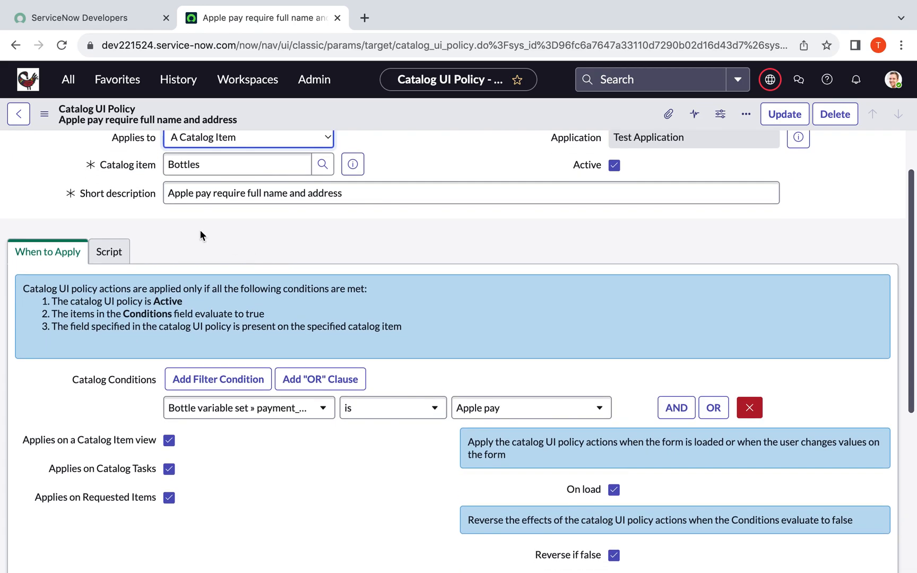
{"action": "scroll", "coordinate": [223, 232], "scroll_direction": "down", "scroll_amount": 1}
{"action": "scroll", "coordinate": [223, 232], "scroll_direction": "up", "scroll_amount": 1}
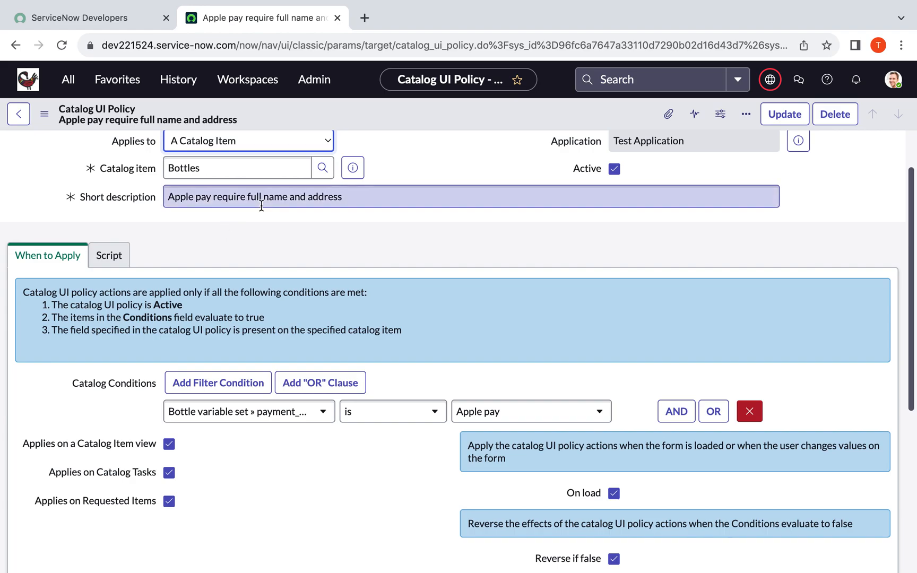
{"action": "scroll", "coordinate": [239, 218], "scroll_direction": "down", "scroll_amount": 2}
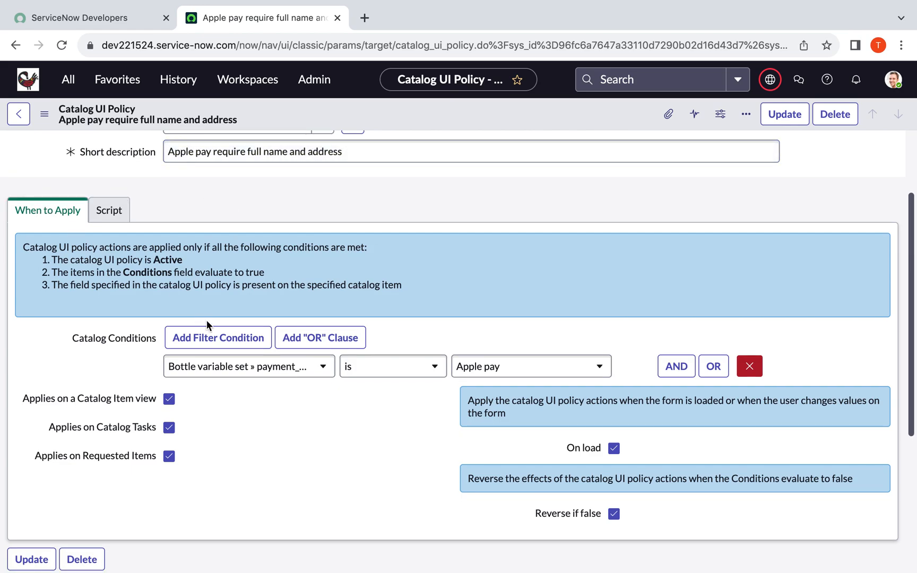
{"action": "scroll", "coordinate": [207, 322], "scroll_direction": "down", "scroll_amount": 1}
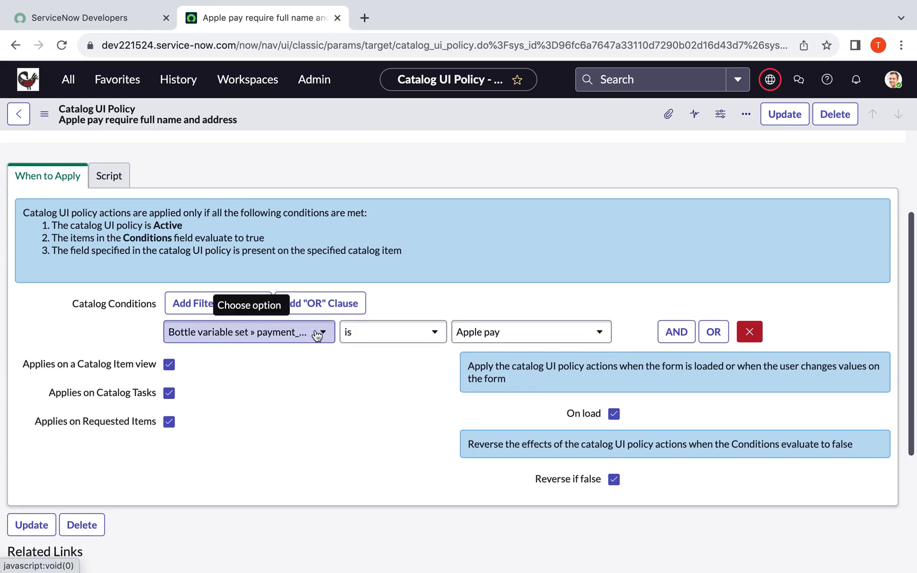
{"action": "left_click", "coordinate": [317, 332]}
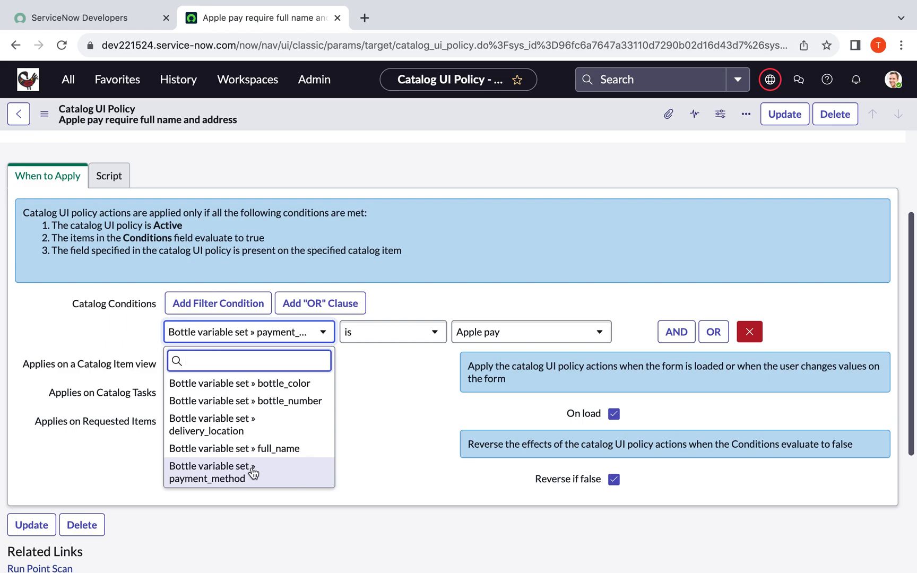
{"action": "left_click", "coordinate": [415, 383]}
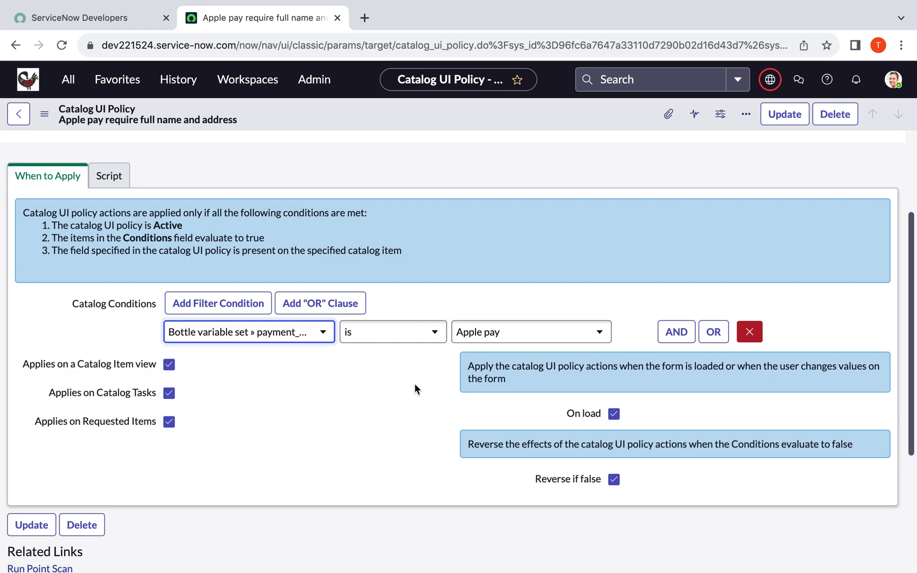
{"action": "left_click", "coordinate": [437, 333]}
{"action": "left_click", "coordinate": [272, 370]}
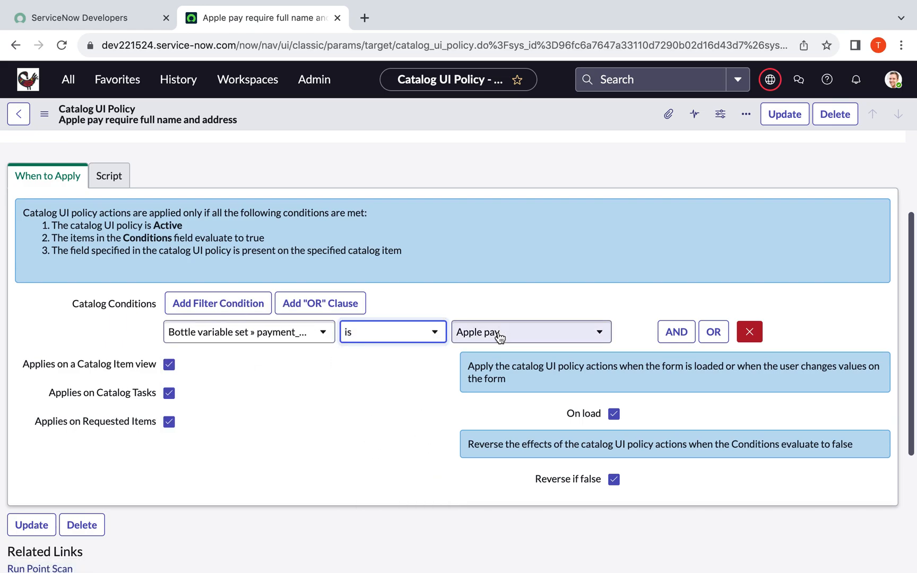
{"action": "left_click", "coordinate": [504, 330]}
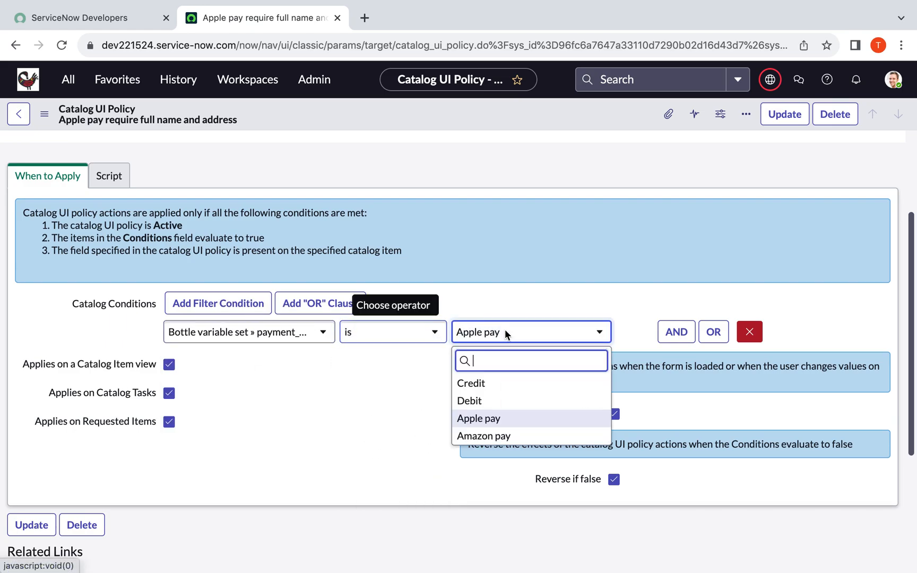
{"action": "left_click", "coordinate": [490, 418]}
{"action": "left_click", "coordinate": [391, 422]}
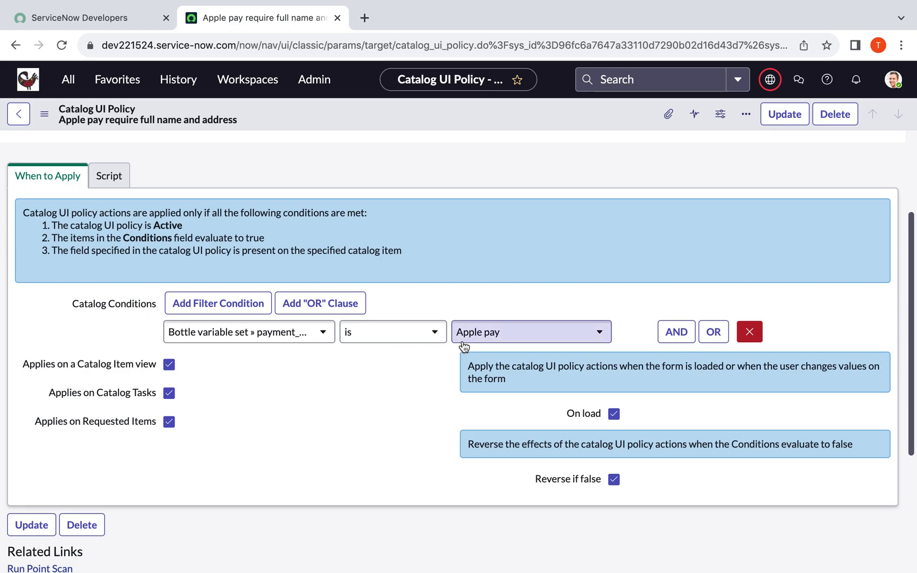
Examine the UI policy's On load and Reverse if false settings and its catalog UI policy actions
{"action": "scroll", "coordinate": [320, 390], "scroll_direction": "down", "scroll_amount": 2}
{"action": "scroll", "coordinate": [320, 393], "scroll_direction": "down", "scroll_amount": 2}
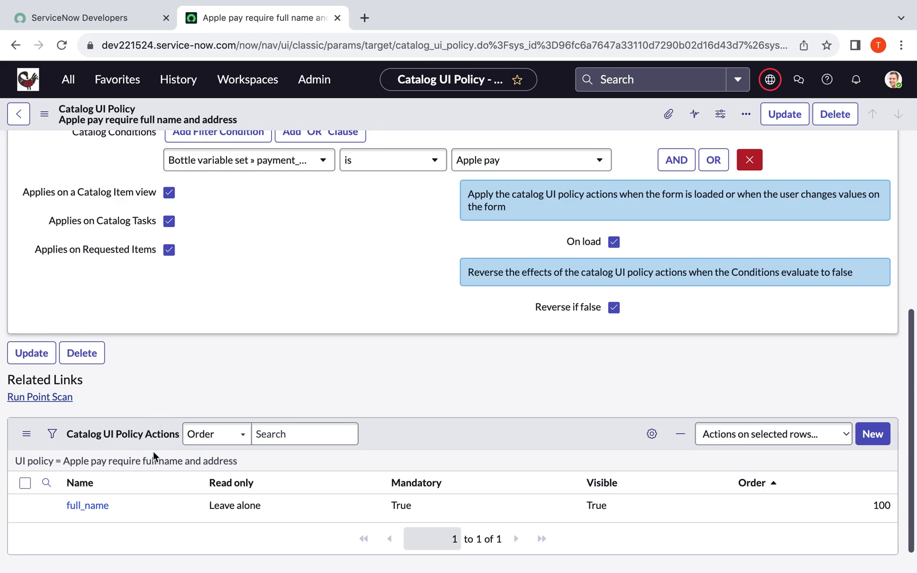
{"action": "scroll", "coordinate": [209, 365], "scroll_direction": "up", "scroll_amount": 1}
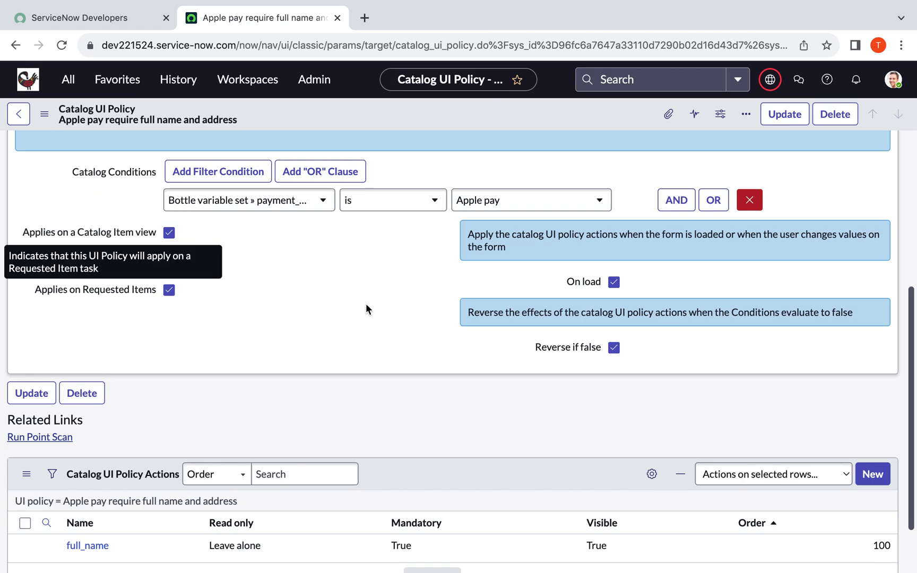
Open the full_name catalog UI policy action and examine its variable name options and its Mandatory and Visible settings
{"action": "scroll", "coordinate": [365, 304], "scroll_direction": "down", "scroll_amount": 2}
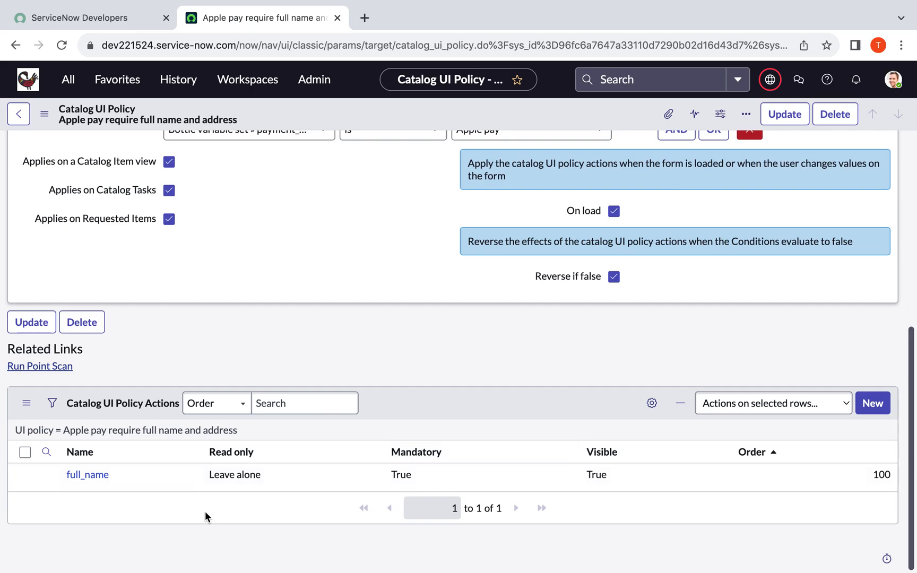
{"action": "left_click", "coordinate": [103, 475]}
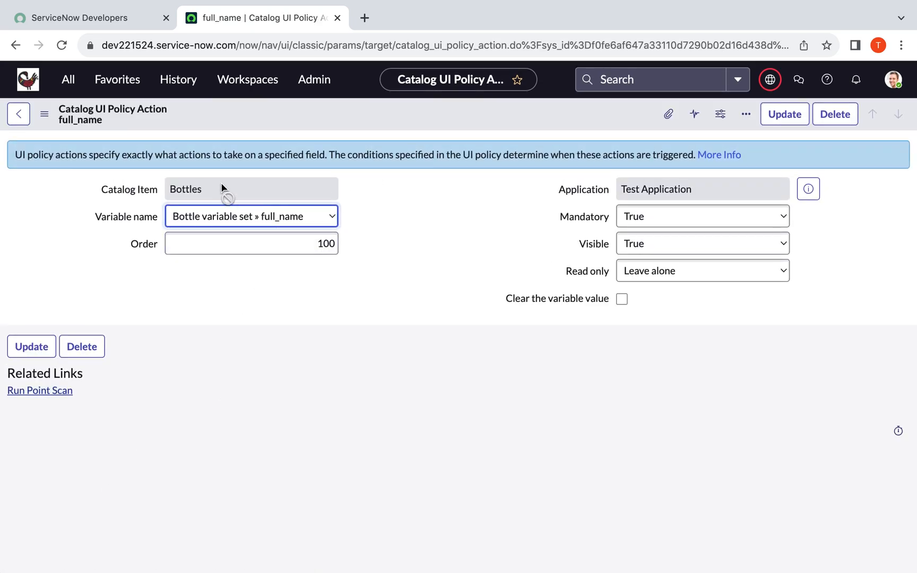
{"action": "left_click", "coordinate": [319, 216]}
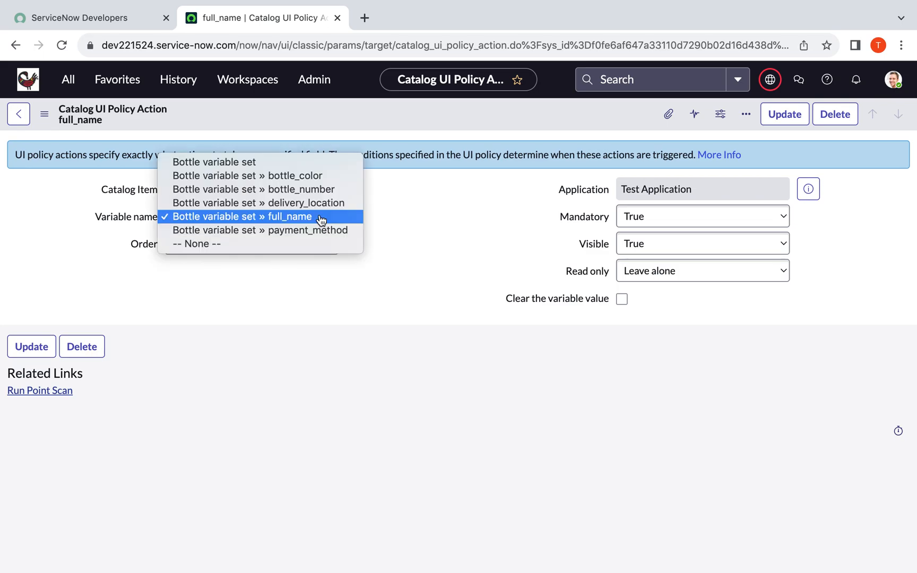
{"action": "left_click", "coordinate": [403, 215]}
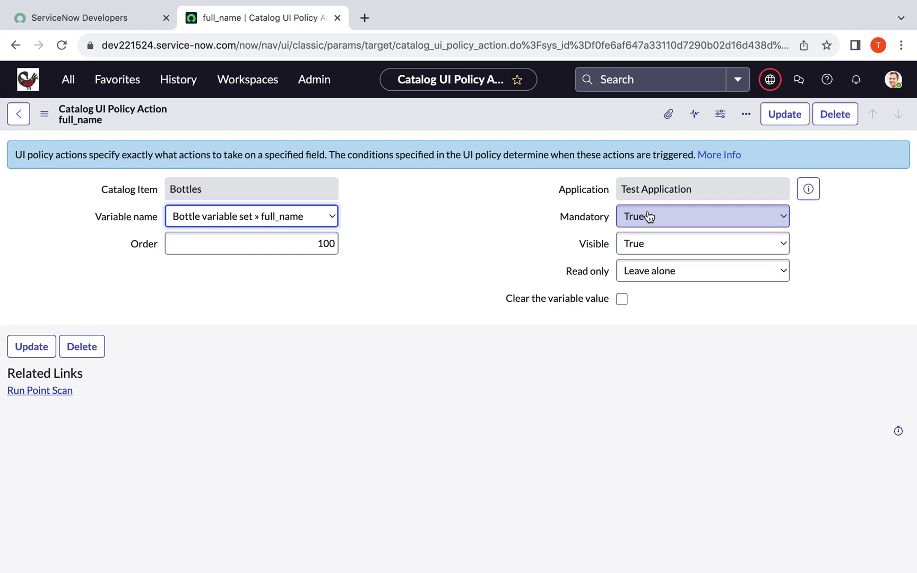
{"action": "left_click", "coordinate": [653, 253]}
{"action": "left_click", "coordinate": [518, 243]}
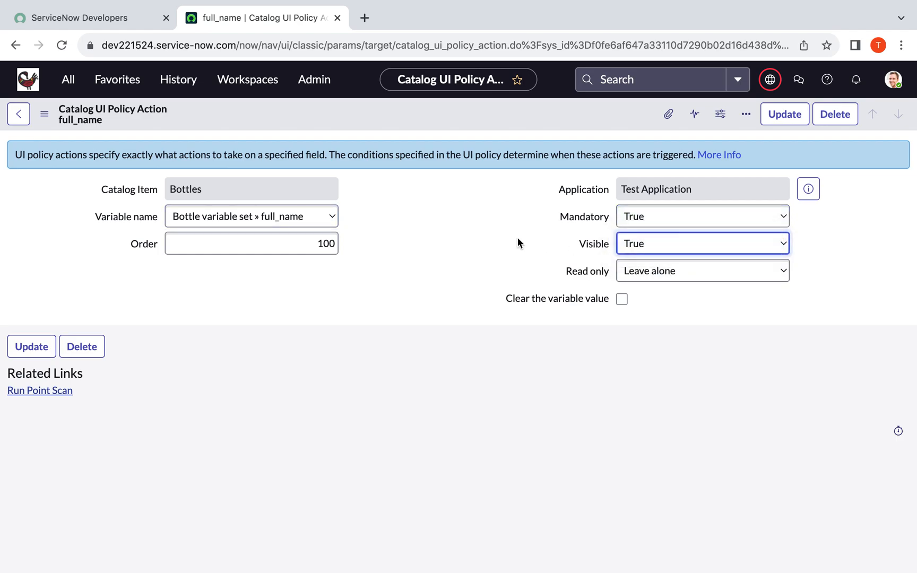
Save the full_name action and its UI policy, and check the variable sets and catalog UI policies of the Bottles item
{"action": "left_click", "coordinate": [37, 347]}
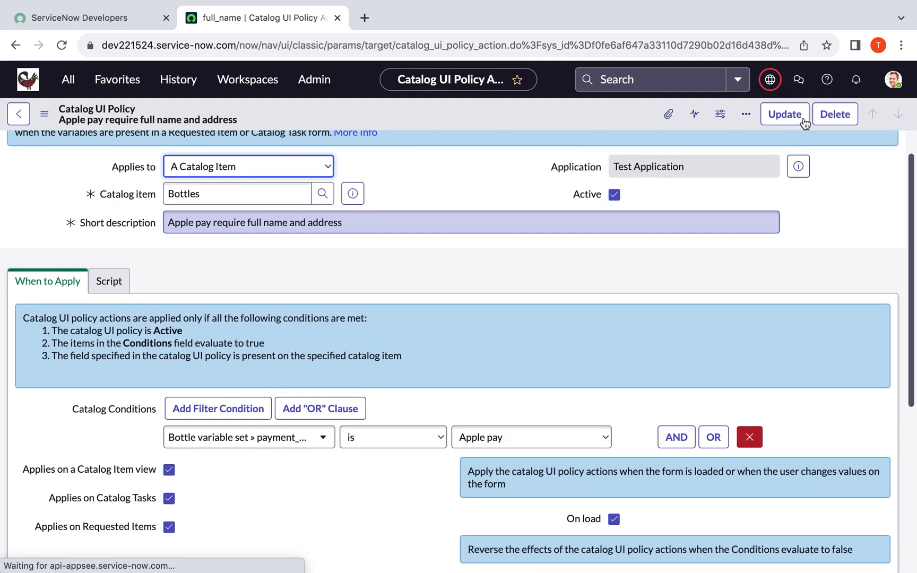
{"action": "left_click", "coordinate": [785, 114]}
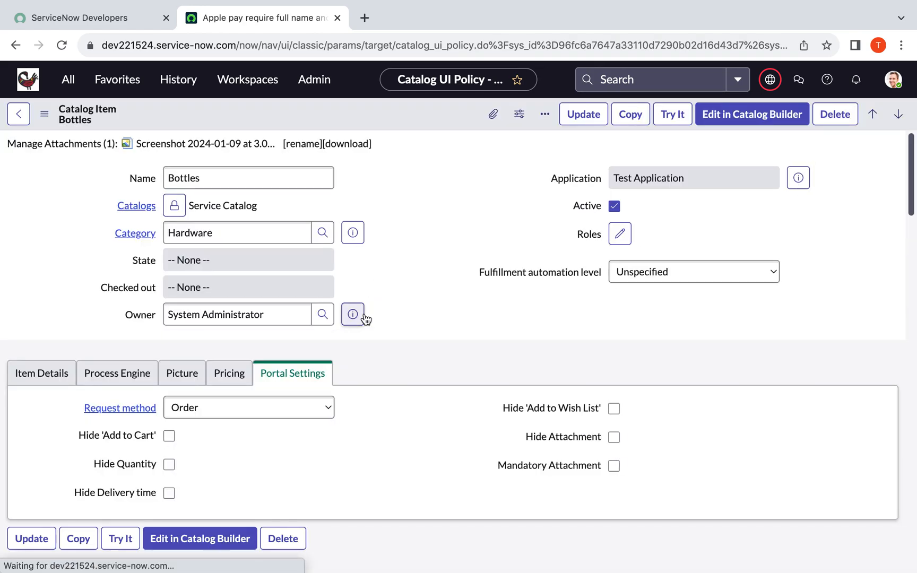
{"action": "scroll", "coordinate": [365, 298], "scroll_direction": "down", "scroll_amount": 3}
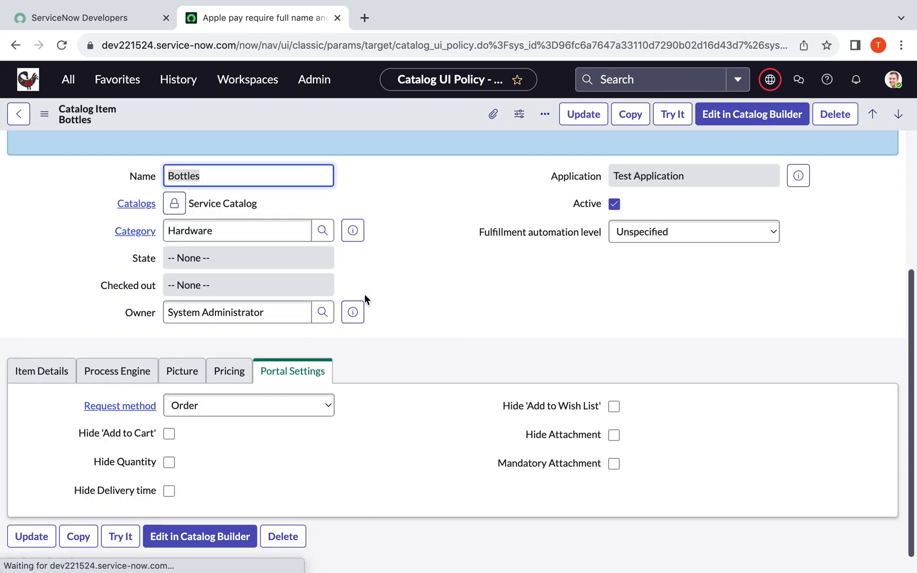
{"action": "scroll", "coordinate": [365, 299], "scroll_direction": "down", "scroll_amount": 5}
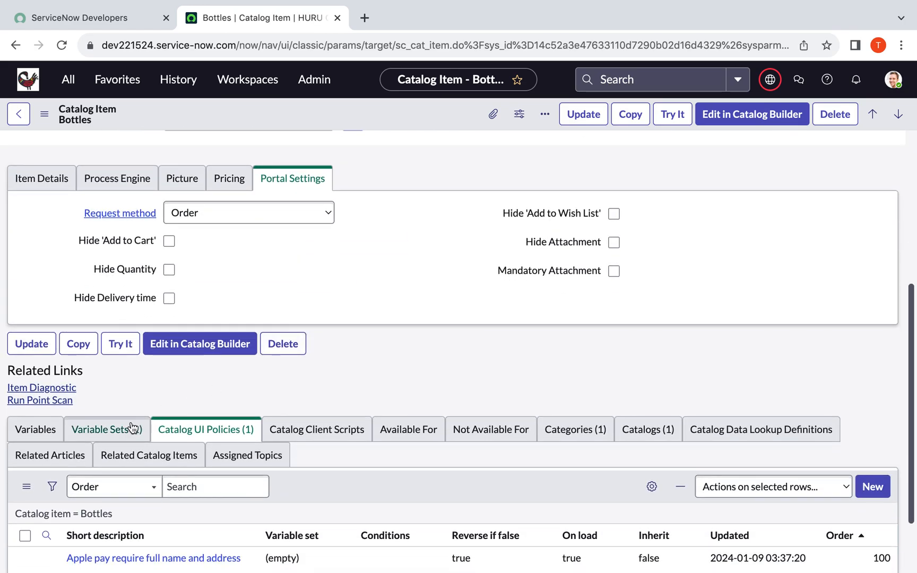
{"action": "scroll", "coordinate": [128, 435], "scroll_direction": "down", "scroll_amount": 2}
{"action": "left_click", "coordinate": [108, 346]}
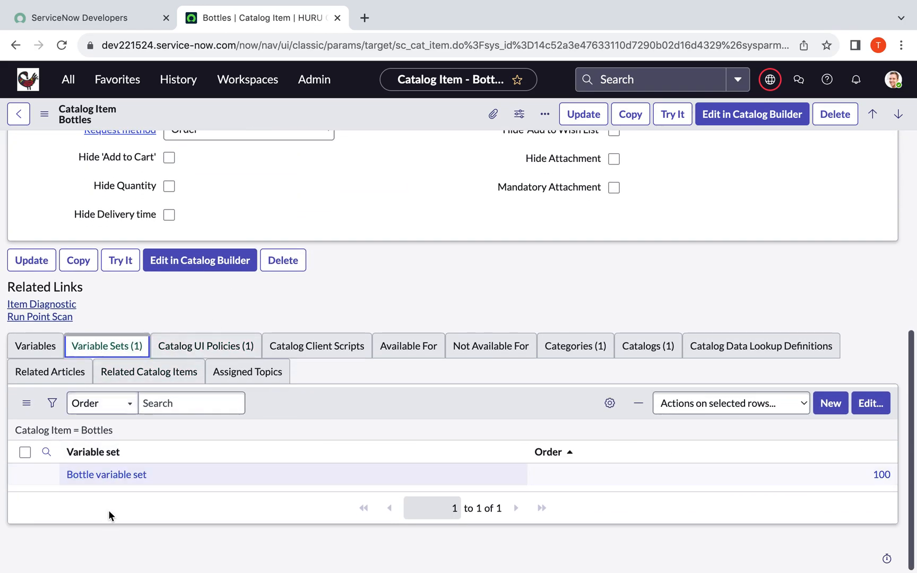
{"action": "left_click", "coordinate": [203, 351]}
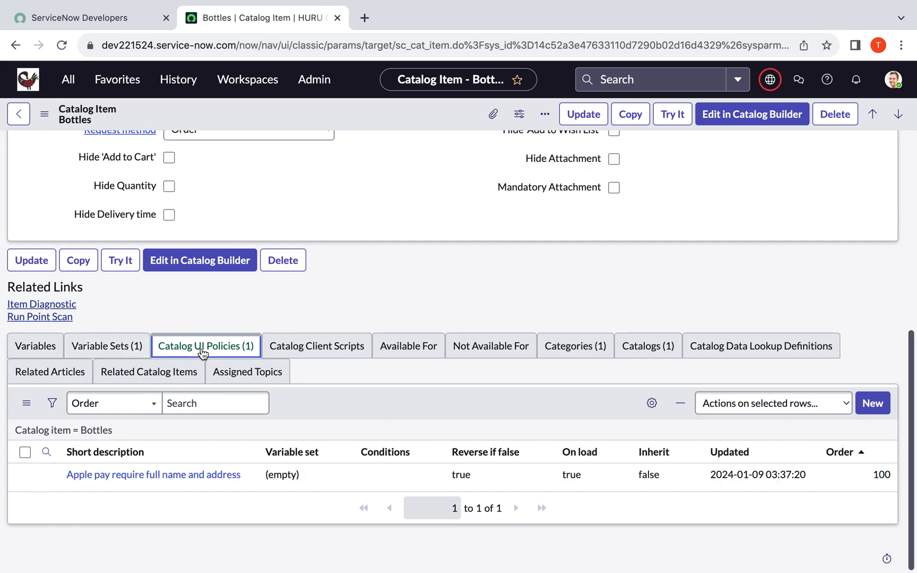
Try out the Bottles catalog item and read the additional information for the question about how many bottles to order
{"action": "scroll", "coordinate": [375, 274], "scroll_direction": "up", "scroll_amount": 2}
{"action": "scroll", "coordinate": [376, 274], "scroll_direction": "up", "scroll_amount": 7}
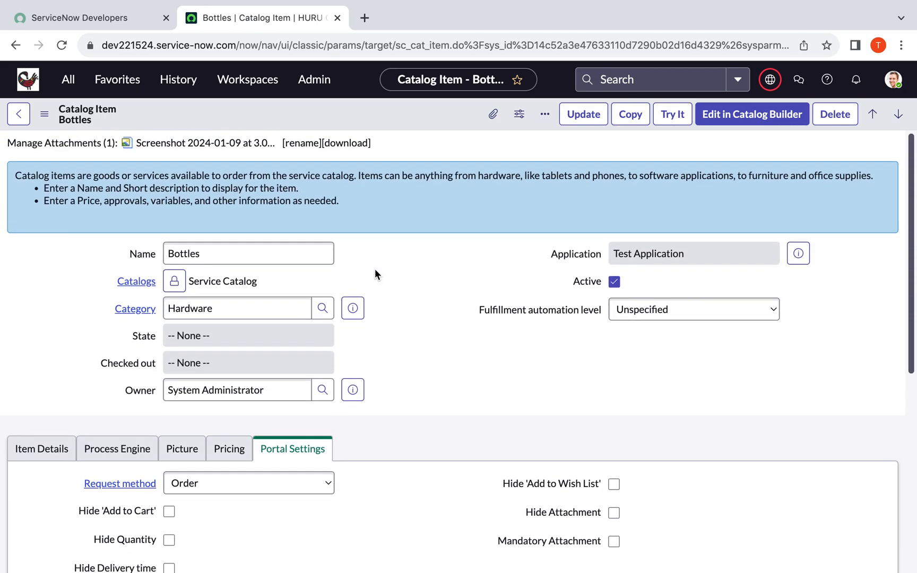
{"action": "left_click", "coordinate": [673, 114]}
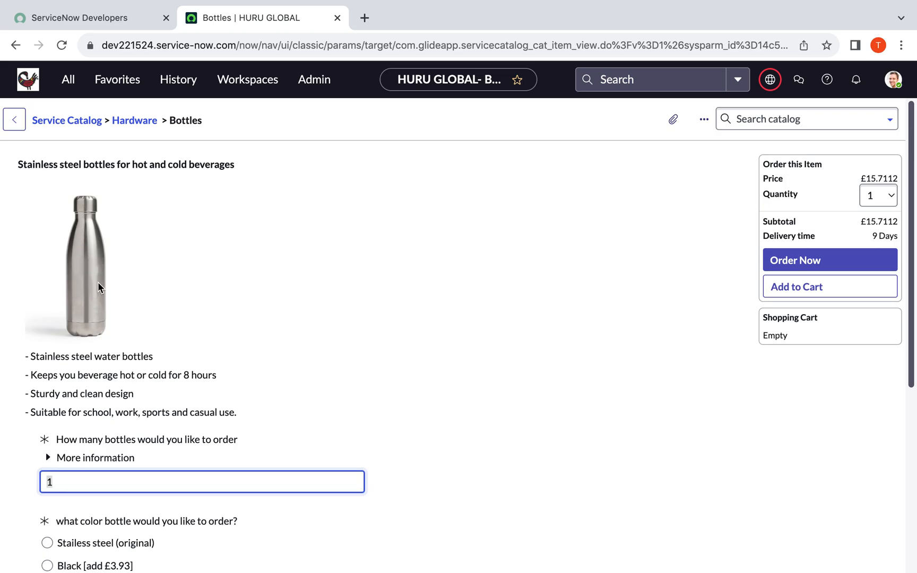
{"action": "scroll", "coordinate": [98, 270], "scroll_direction": "down", "scroll_amount": 3}
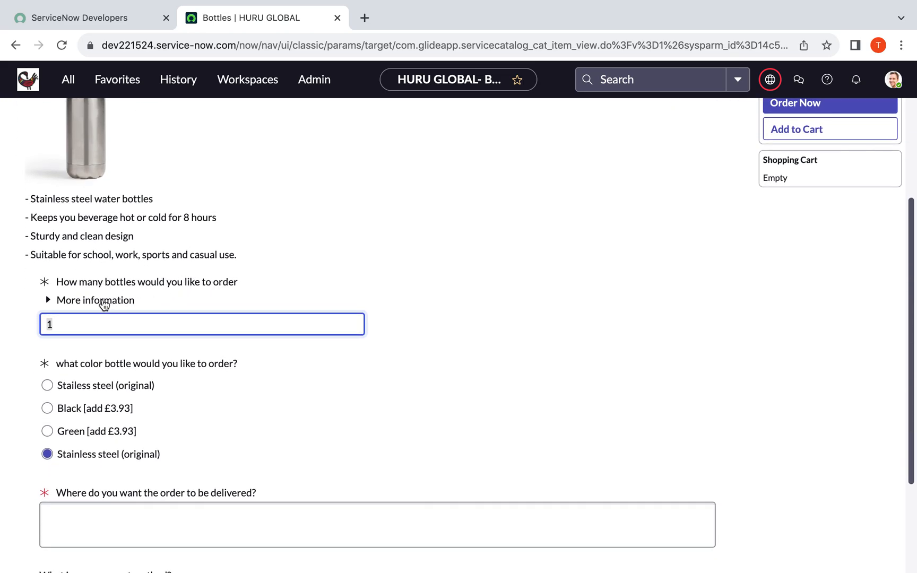
{"action": "left_click", "coordinate": [49, 301]}
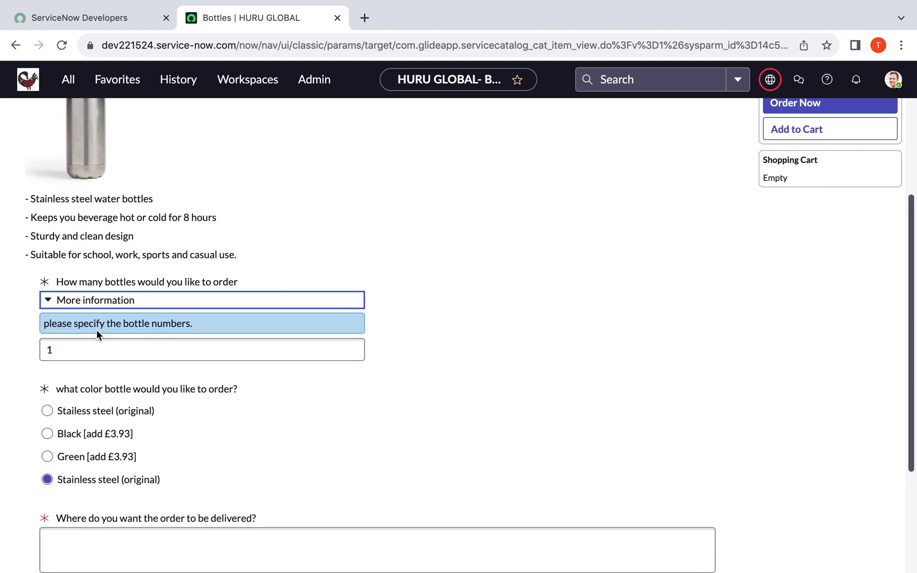
{"action": "left_click", "coordinate": [48, 301]}
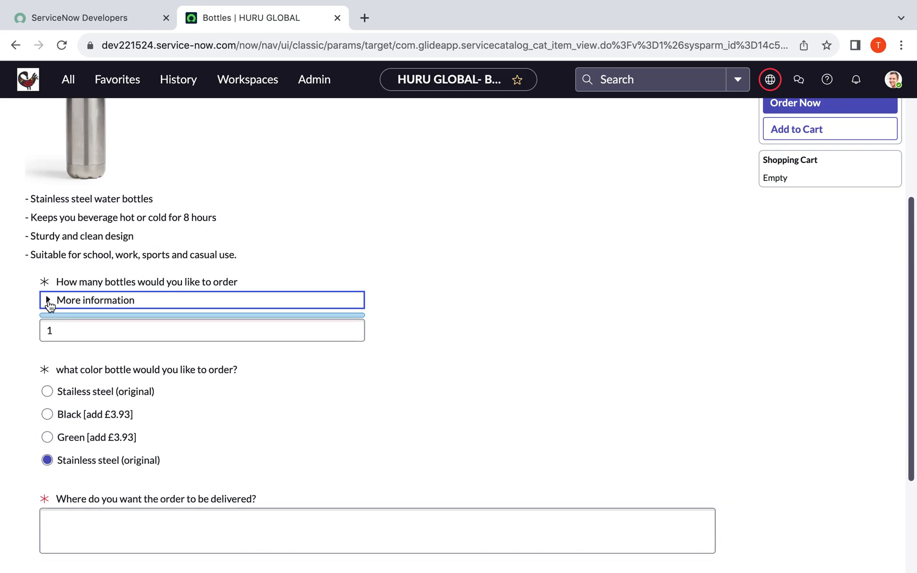
Enter 2 as the number of bottles and choose the Stailess steel (original) color
{"action": "left_click", "coordinate": [67, 325]}
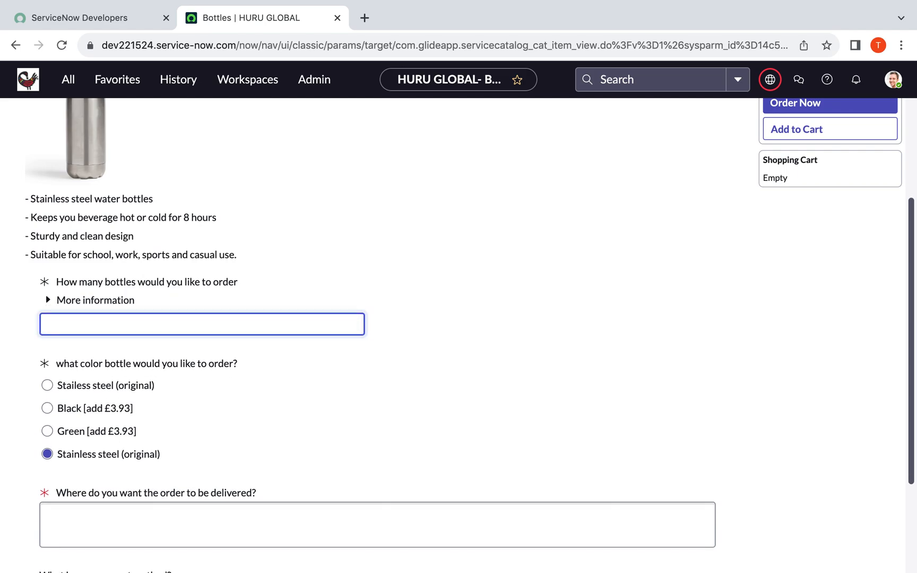
{"action": "scroll", "coordinate": [159, 361], "scroll_direction": "down", "scroll_amount": 2}
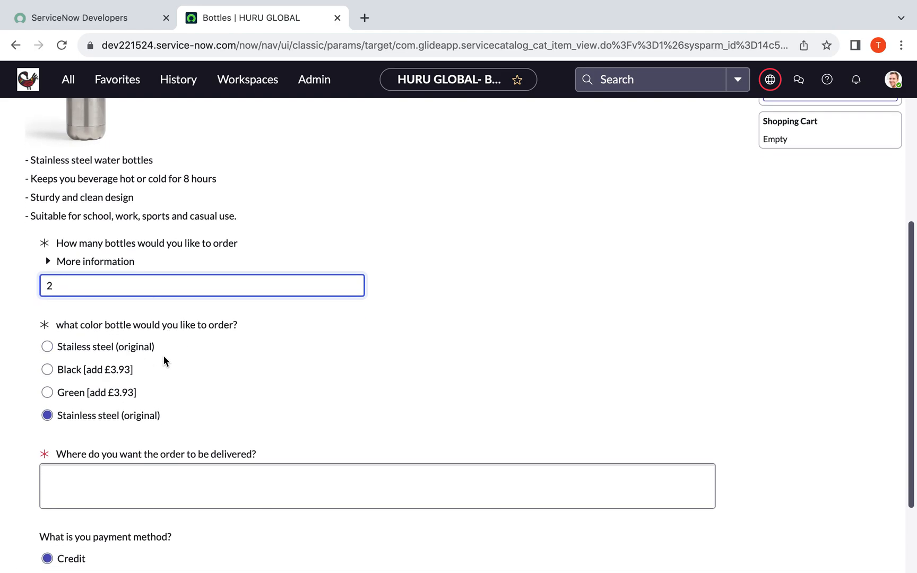
{"action": "left_click", "coordinate": [47, 347]}
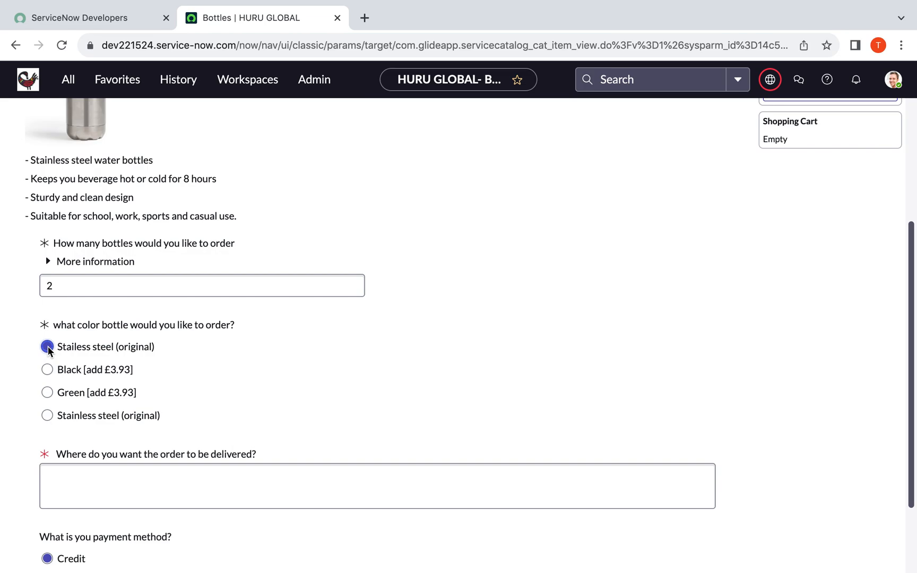
{"action": "scroll", "coordinate": [544, 325], "scroll_direction": "up", "scroll_amount": 3}
{"action": "scroll", "coordinate": [544, 321], "scroll_direction": "up", "scroll_amount": 3}
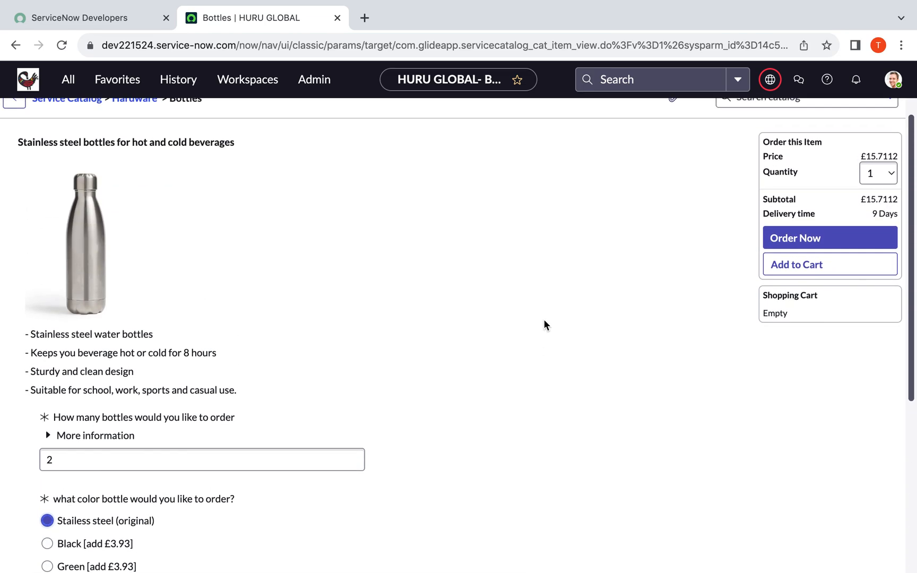
Set the number of bottles to 1, try the Black and Green colors, and choose Stainless steel (original)
{"action": "left_click", "coordinate": [61, 432]}
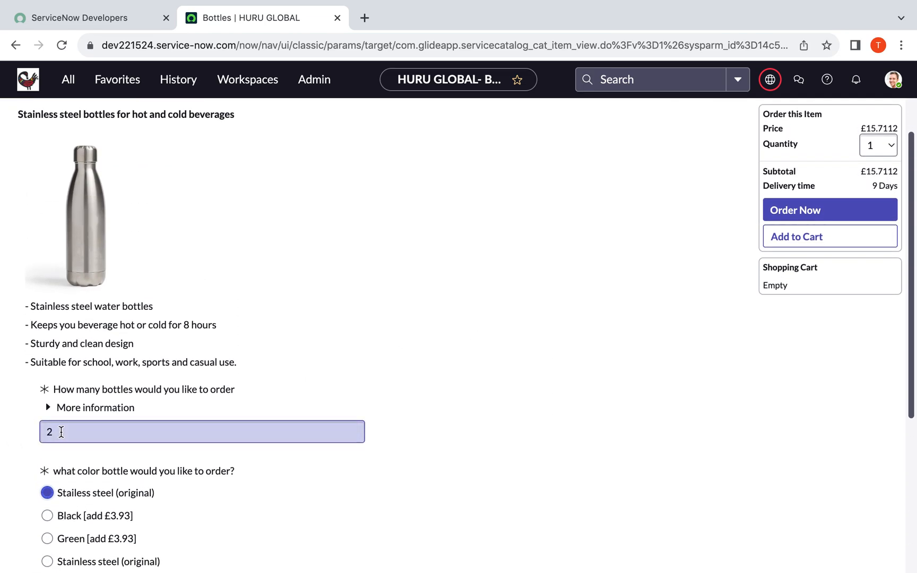
{"action": "scroll", "coordinate": [289, 477], "scroll_direction": "down", "scroll_amount": 1}
{"action": "left_click", "coordinate": [109, 489]}
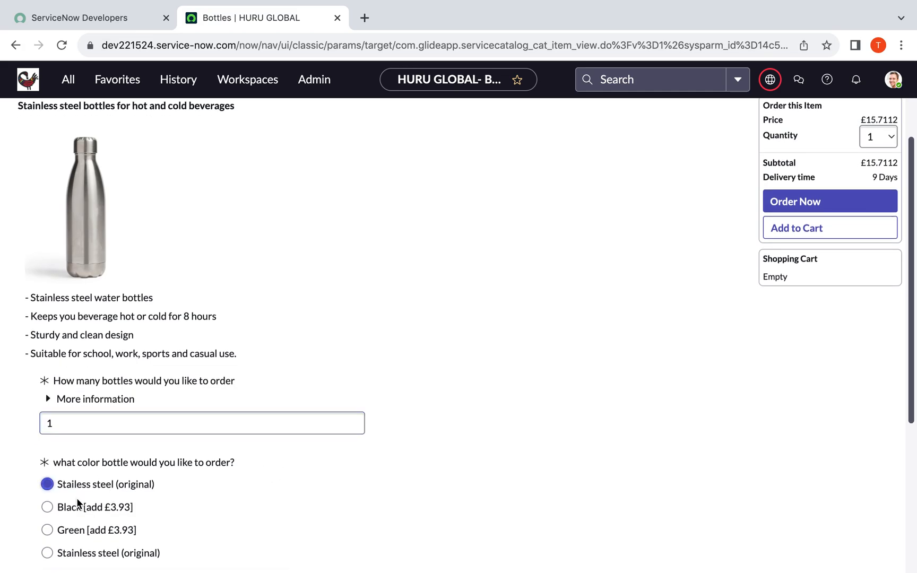
{"action": "left_click", "coordinate": [52, 506]}
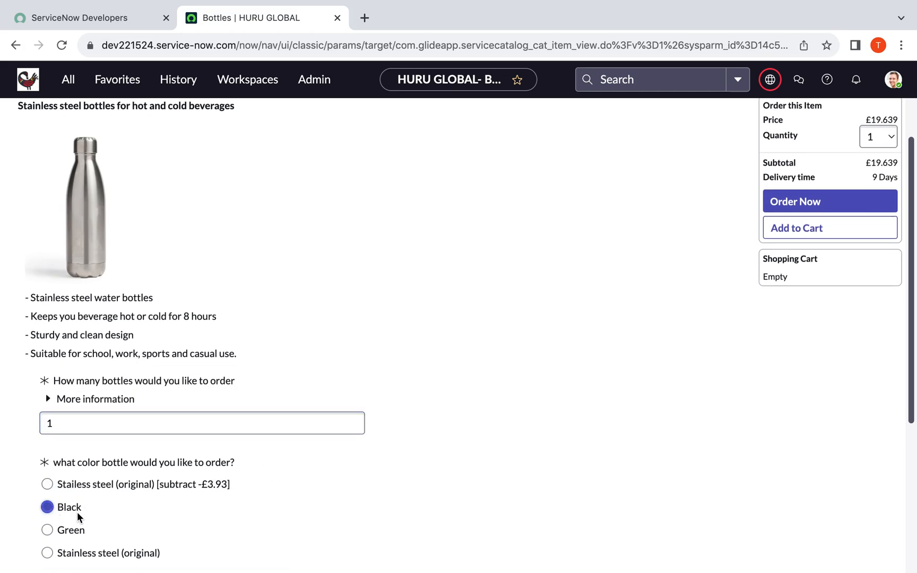
{"action": "left_click", "coordinate": [47, 530]}
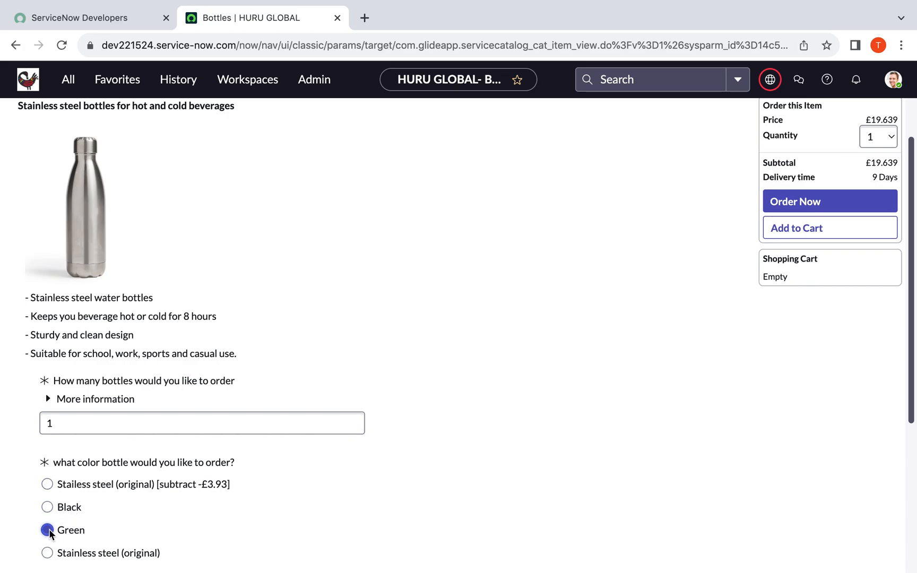
{"action": "left_click", "coordinate": [47, 554]}
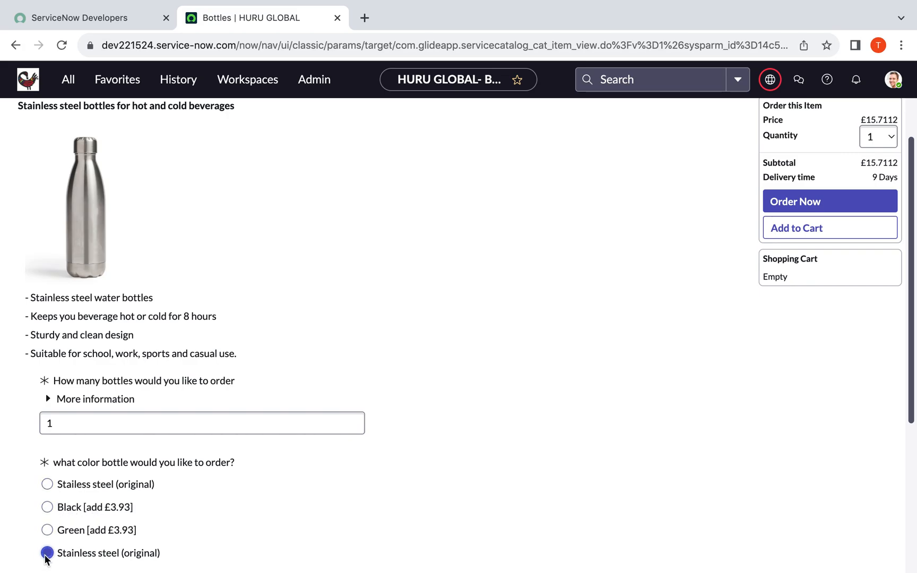
Compare the order price for the Black, Green and Stainless steel (original) bottle colors, ending on Stainless steel (original)
{"action": "scroll", "coordinate": [265, 402], "scroll_direction": "up", "scroll_amount": 1}
{"action": "scroll", "coordinate": [265, 402], "scroll_direction": "up", "scroll_amount": 1}
{"action": "scroll", "coordinate": [264, 393], "scroll_direction": "down", "scroll_amount": 2}
{"action": "scroll", "coordinate": [263, 374], "scroll_direction": "down", "scroll_amount": 6}
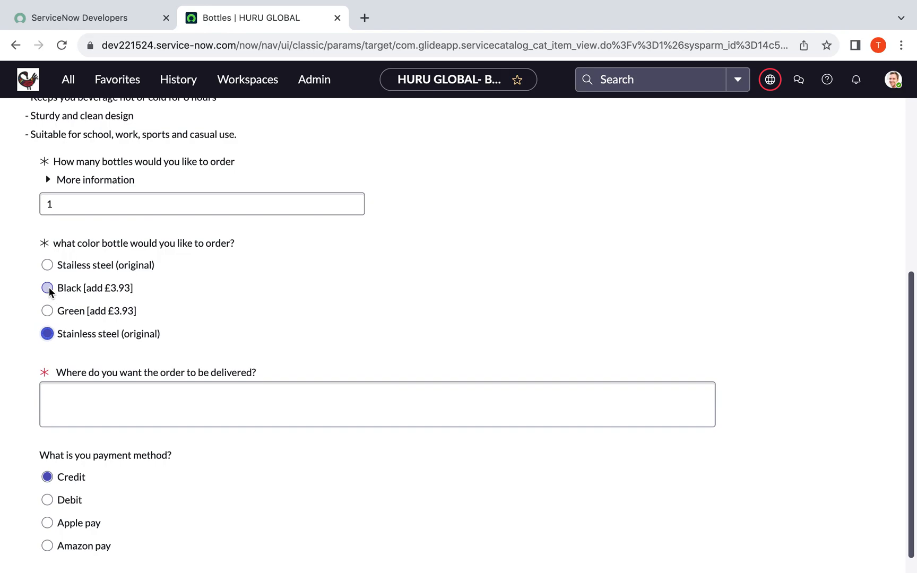
{"action": "scroll", "coordinate": [49, 291], "scroll_direction": "up", "scroll_amount": 4}
{"action": "left_click", "coordinate": [47, 428]}
{"action": "scroll", "coordinate": [469, 276], "scroll_direction": "up", "scroll_amount": 2}
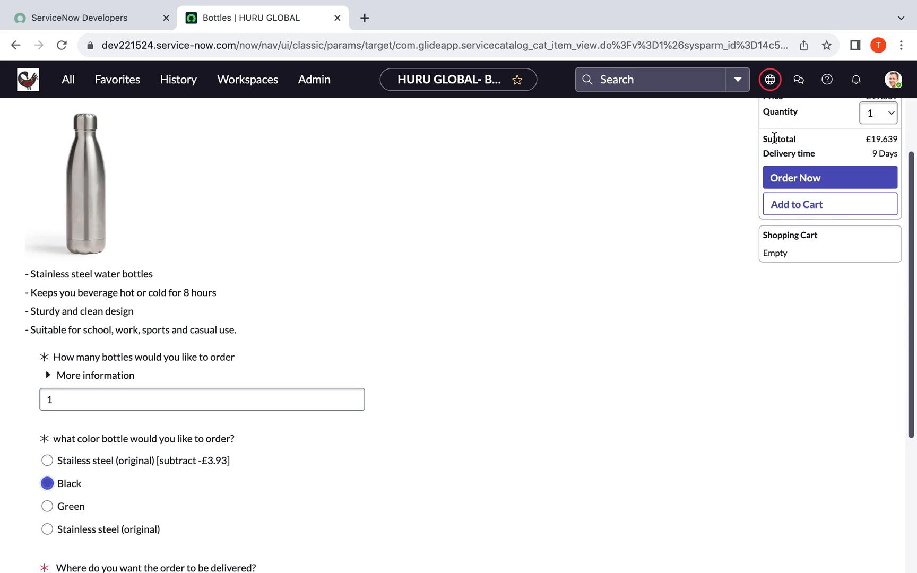
{"action": "left_click", "coordinate": [47, 506]}
{"action": "left_click", "coordinate": [48, 529]}
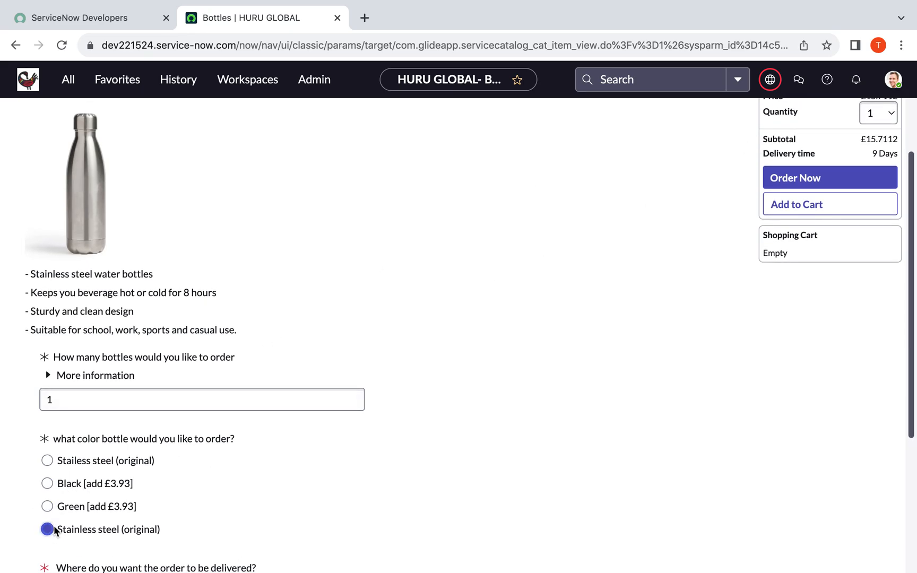
Look over the mandatory delivery question and test the payment method with Debit and Amazon pay, ending on Apple pay
{"action": "scroll", "coordinate": [103, 499], "scroll_direction": "down", "scroll_amount": 5}
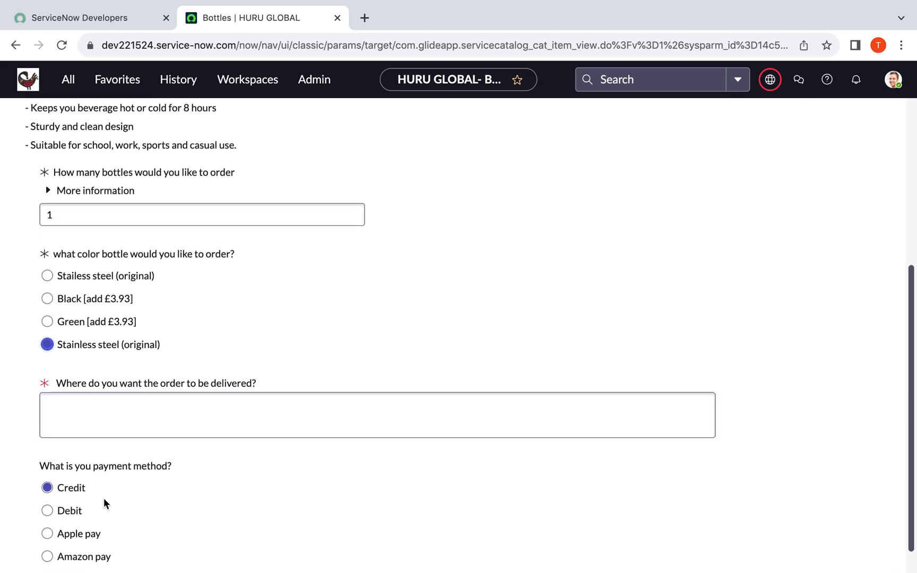
{"action": "left_click", "coordinate": [143, 368]}
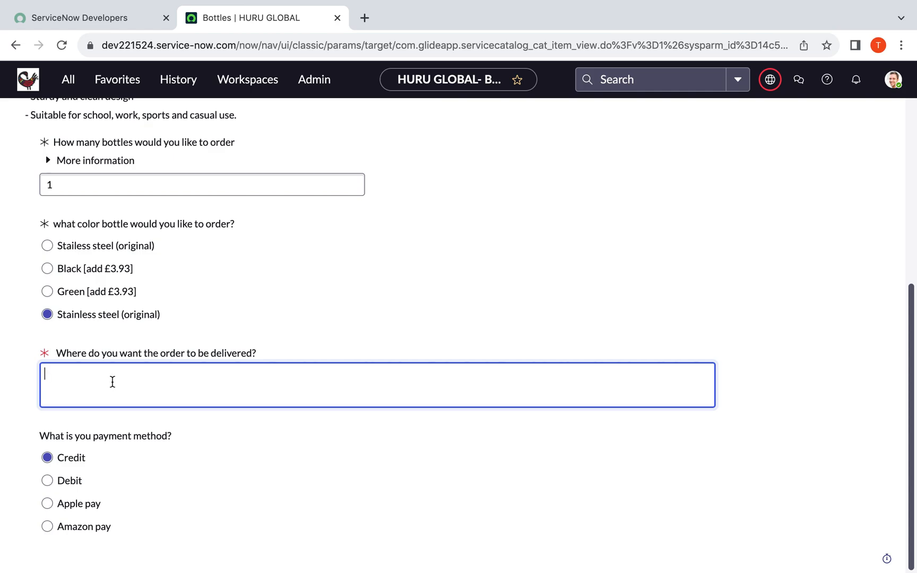
{"action": "scroll", "coordinate": [96, 297], "scroll_direction": "up", "scroll_amount": 2}
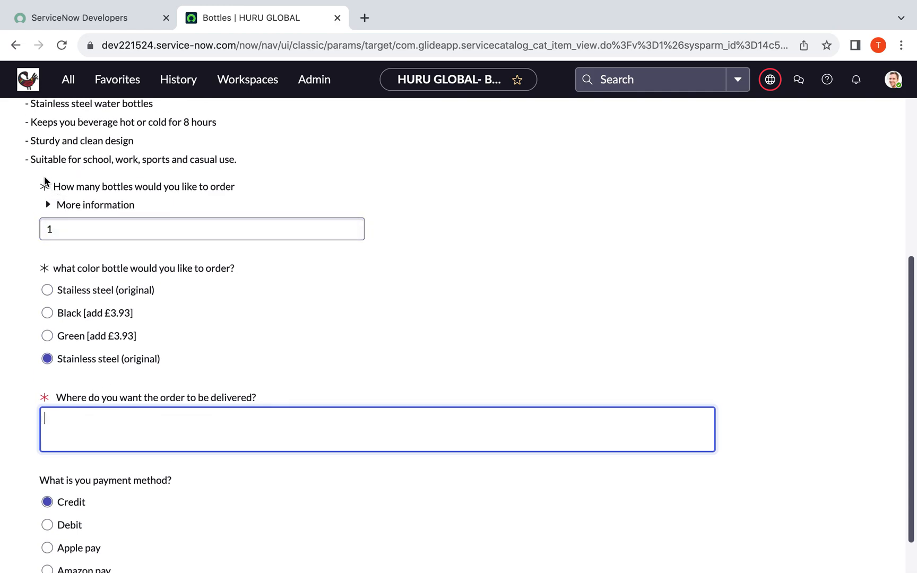
{"action": "scroll", "coordinate": [63, 359], "scroll_direction": "down", "scroll_amount": 2}
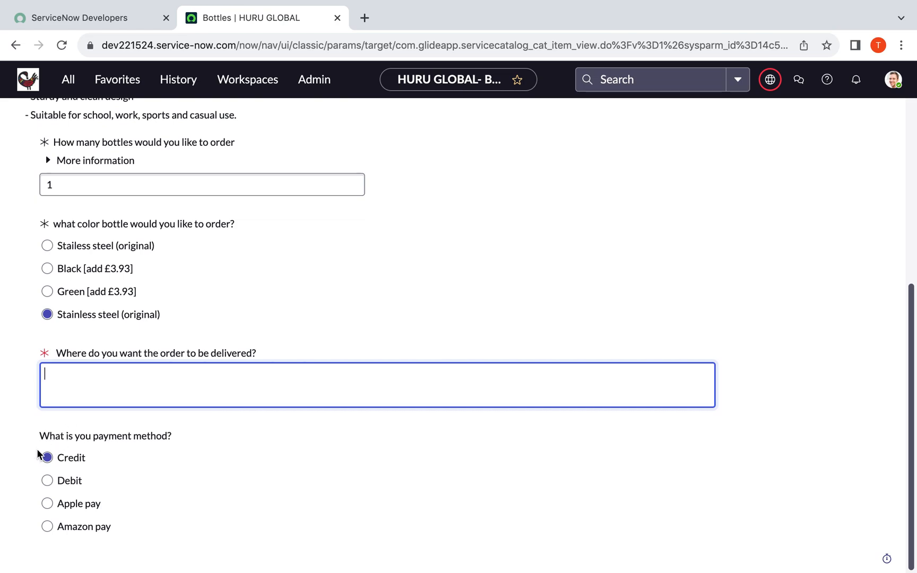
{"action": "left_click", "coordinate": [48, 480]}
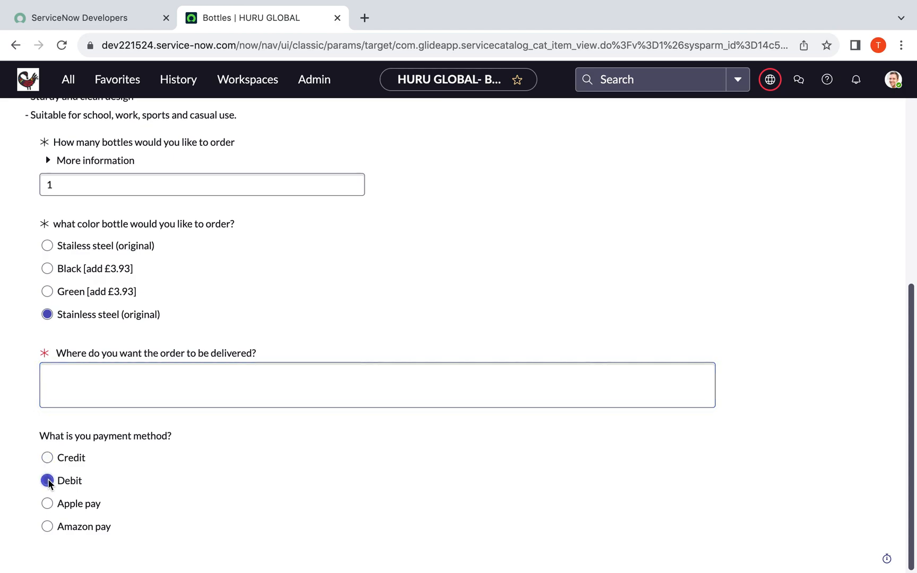
{"action": "left_click", "coordinate": [47, 526]}
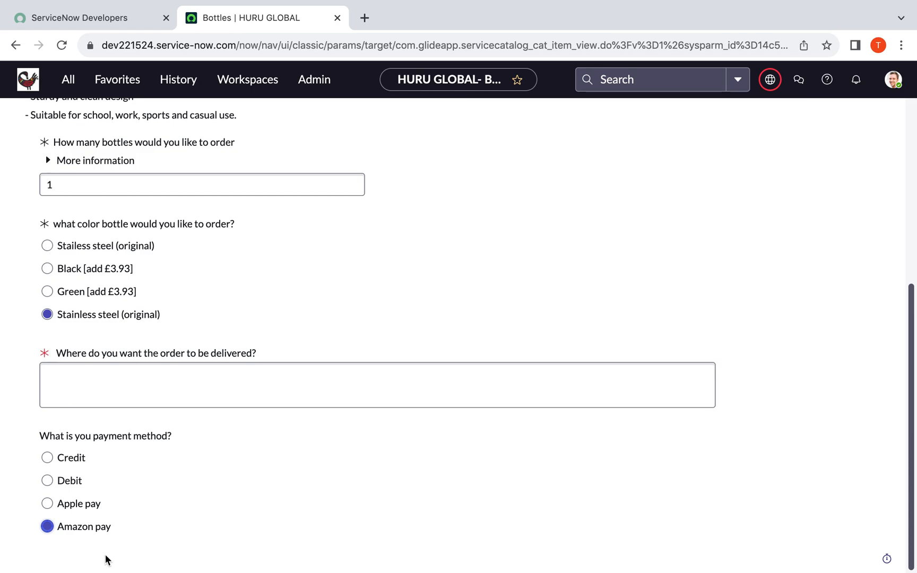
{"action": "left_click", "coordinate": [47, 504]}
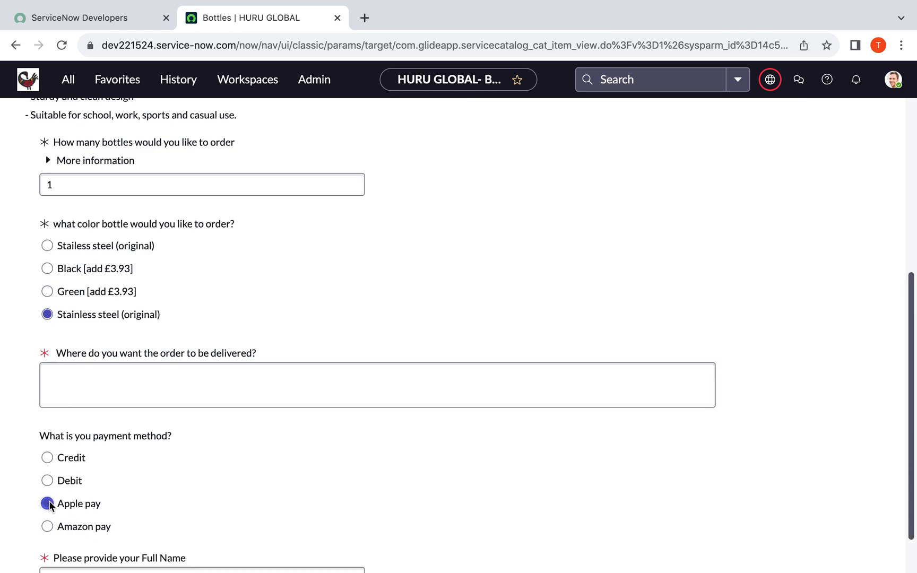
Try entering a letter in the mandatory Full Name field for Apple pay and clear it
{"action": "scroll", "coordinate": [205, 460], "scroll_direction": "down", "scroll_amount": 1}
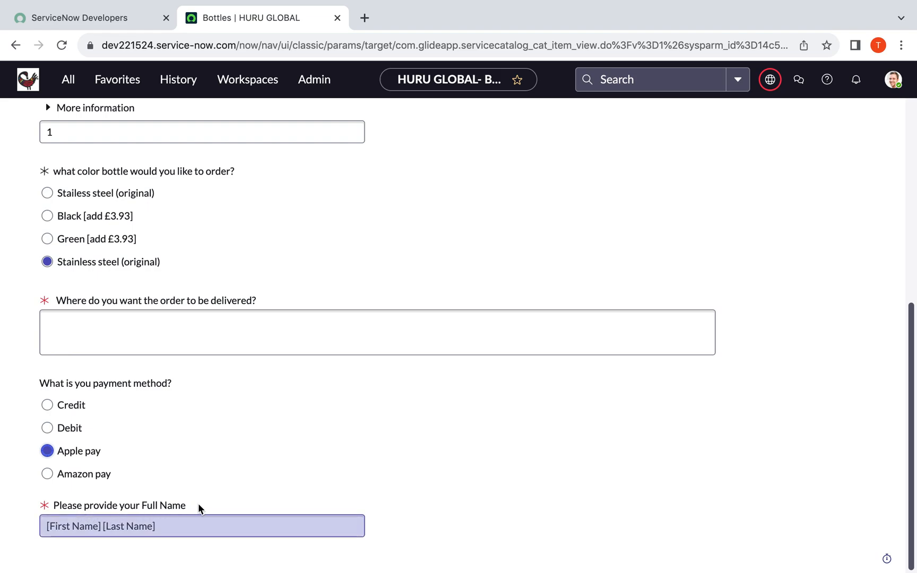
{"action": "left_click", "coordinate": [85, 526]}
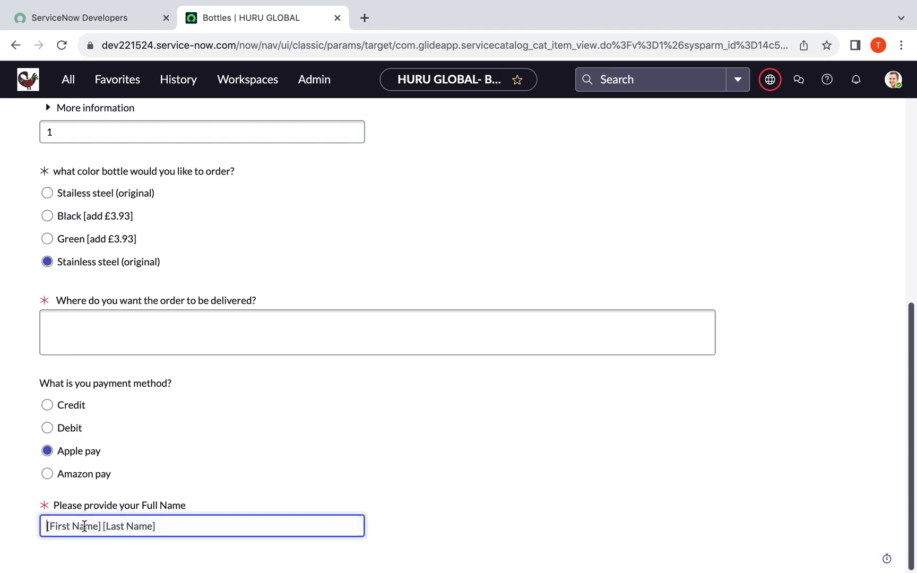
{"action": "type", "text": "h"}
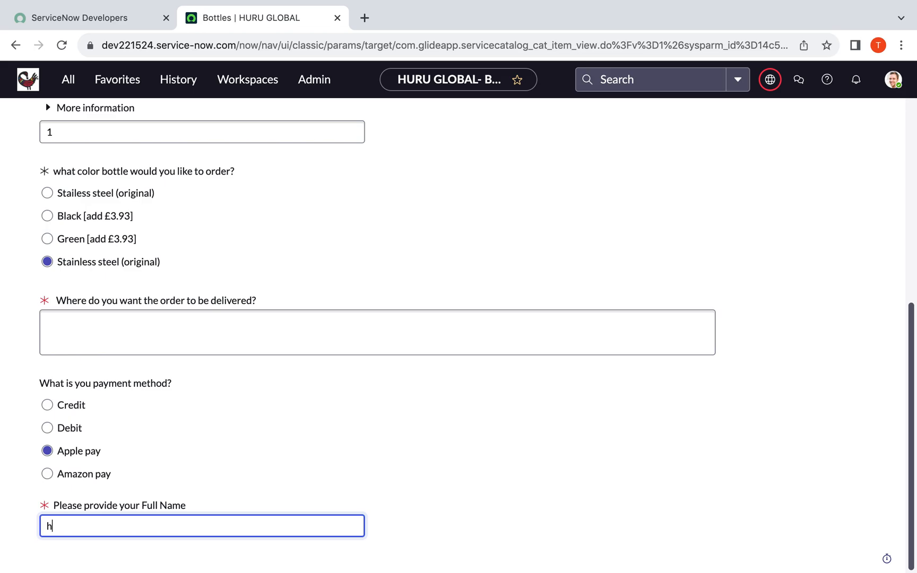
{"action": "key", "text": "BackSpace"}
{"action": "key", "text": "BackSpace"}
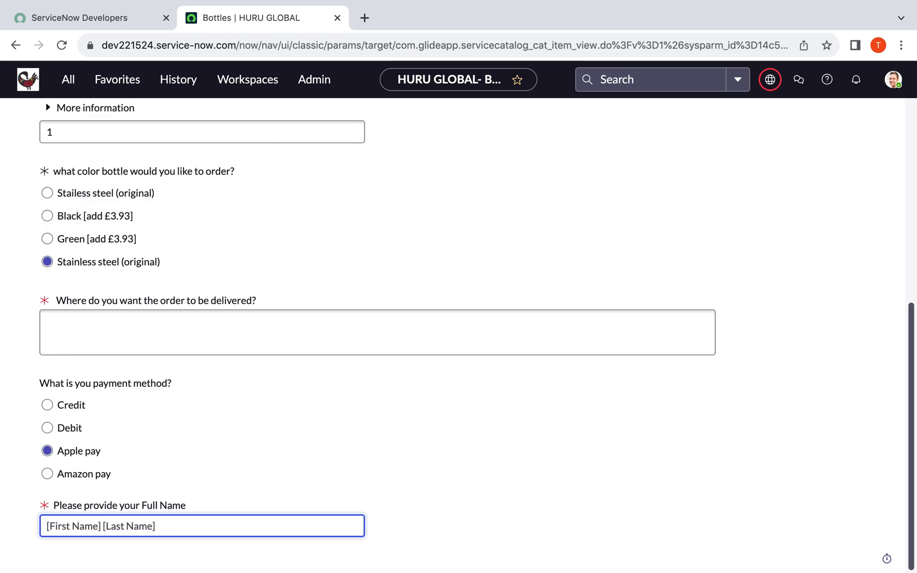
Reopen the Bottles catalog item record from the recently visited records
{"action": "scroll", "coordinate": [205, 432], "scroll_direction": "up", "scroll_amount": 5}
{"action": "left_click", "coordinate": [179, 80]}
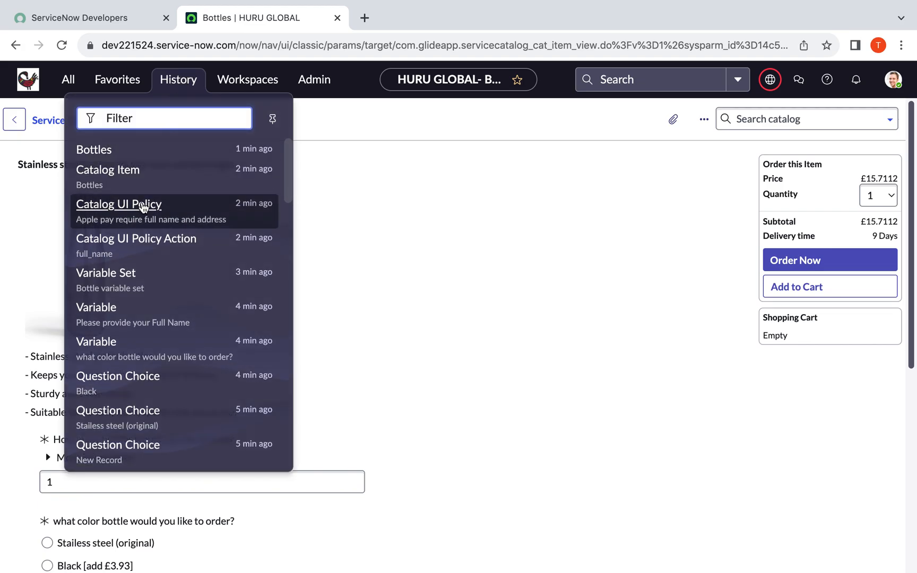
{"action": "left_click", "coordinate": [128, 171]}
{"action": "left_click", "coordinate": [568, 204]}
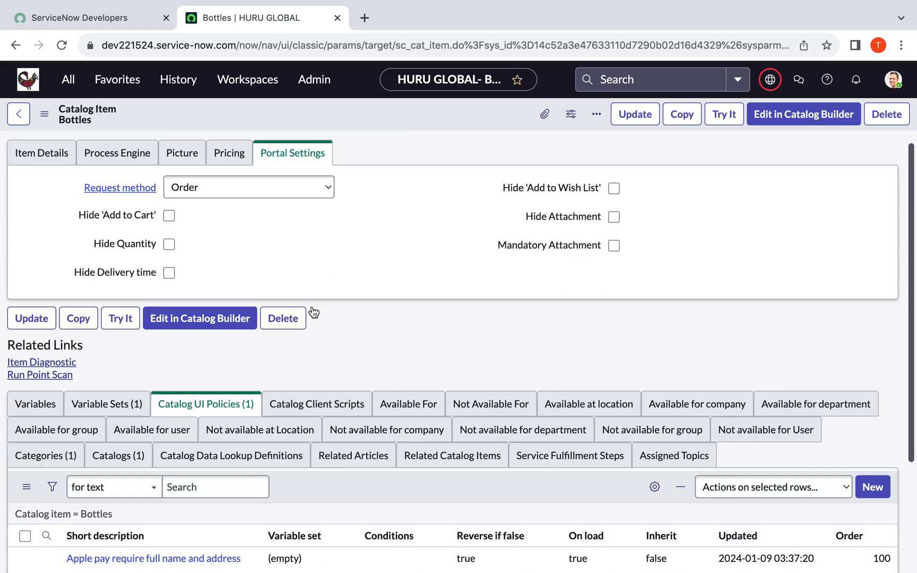
Review the Bottles item's portal settings, item details and catalog UI policies, and update the record
{"action": "scroll", "coordinate": [313, 312], "scroll_direction": "down", "scroll_amount": 7}
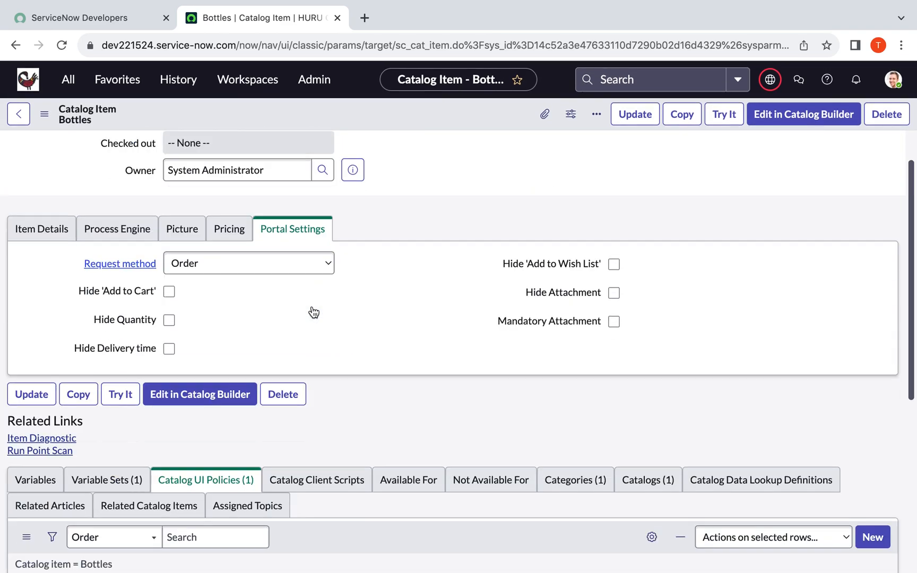
{"action": "scroll", "coordinate": [313, 311], "scroll_direction": "up", "scroll_amount": 5}
{"action": "scroll", "coordinate": [312, 307], "scroll_direction": "up", "scroll_amount": 2}
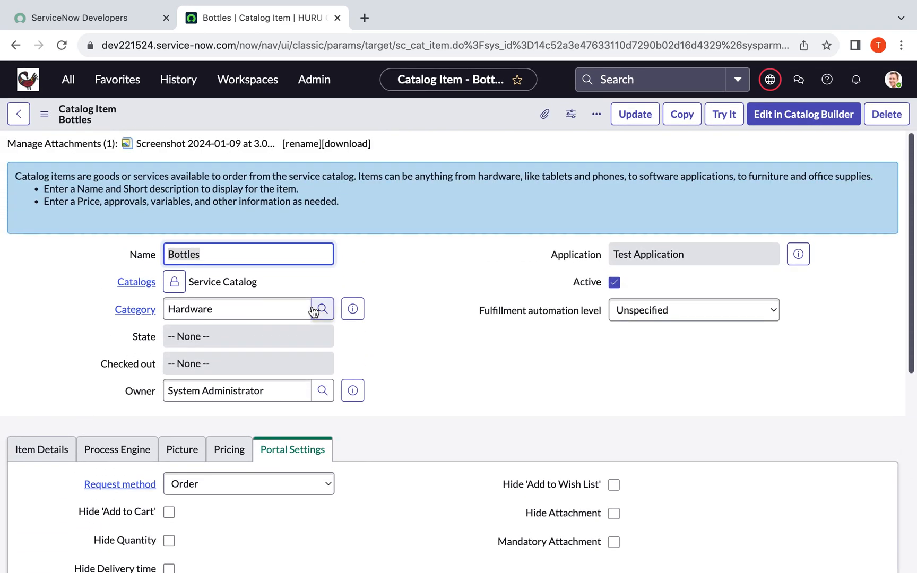
{"action": "scroll", "coordinate": [416, 456], "scroll_direction": "down", "scroll_amount": 5}
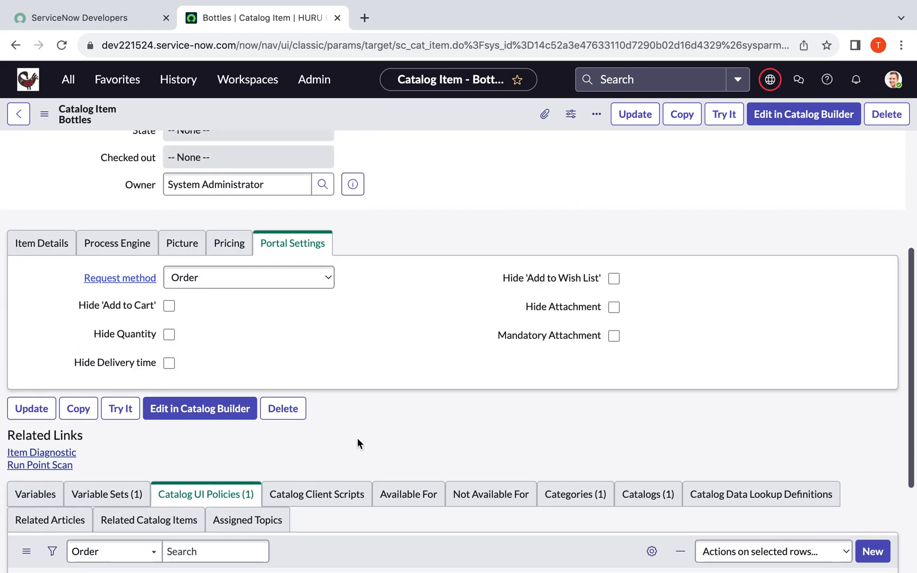
{"action": "left_click", "coordinate": [37, 242]}
{"action": "scroll", "coordinate": [324, 301], "scroll_direction": "down", "scroll_amount": 4}
{"action": "scroll", "coordinate": [324, 301], "scroll_direction": "down", "scroll_amount": 3}
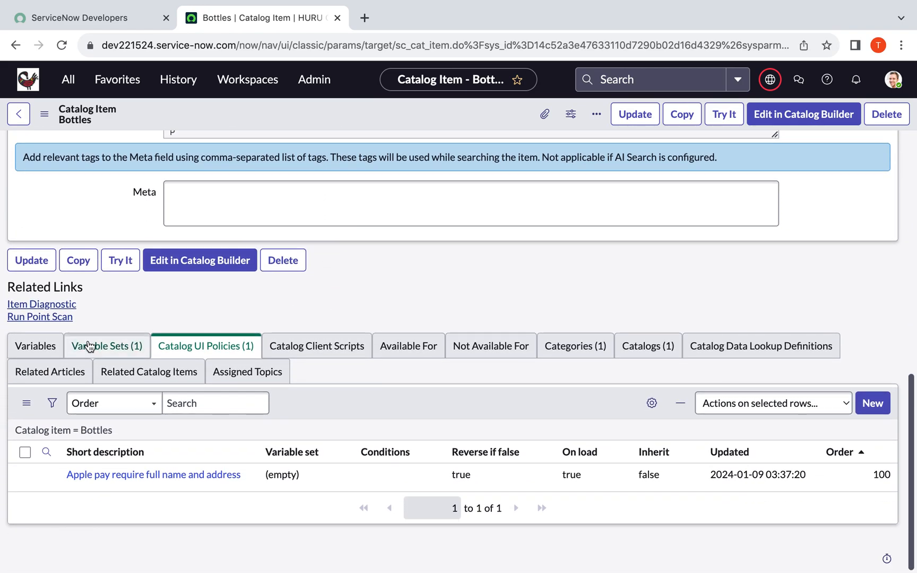
{"action": "scroll", "coordinate": [475, 357], "scroll_direction": "up", "scroll_amount": 15}
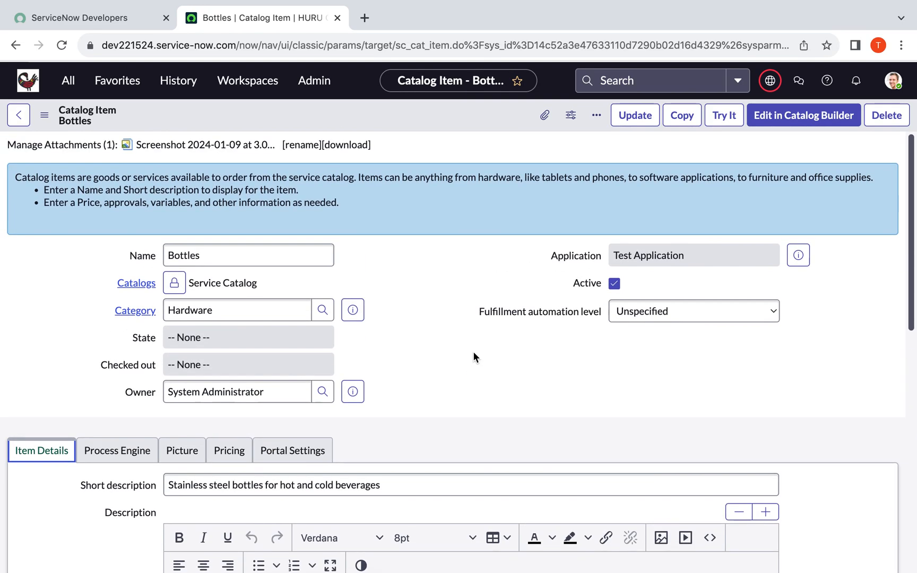
{"action": "left_click", "coordinate": [638, 121]}
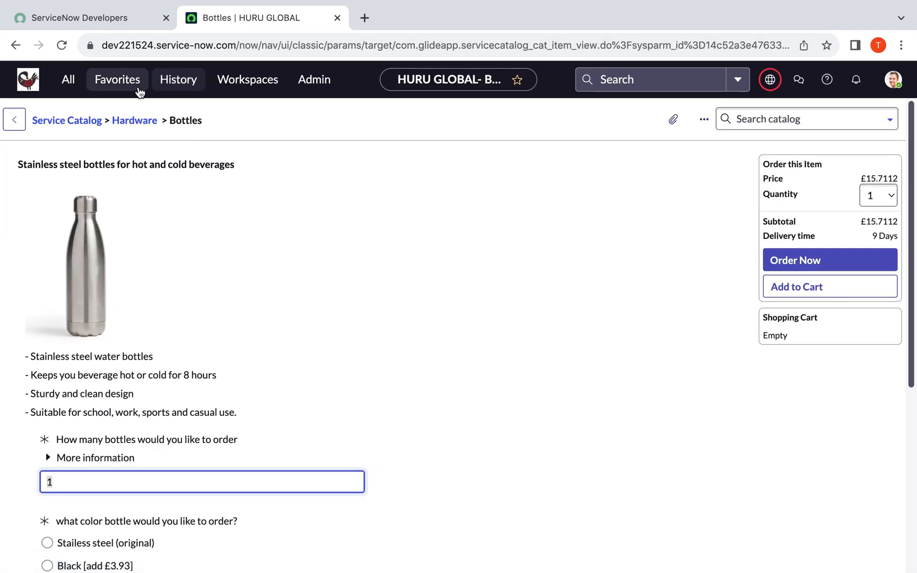
Open the Maintain Items list of the service catalog and sort it by Updated, newest first
{"action": "left_click", "coordinate": [66, 88]}
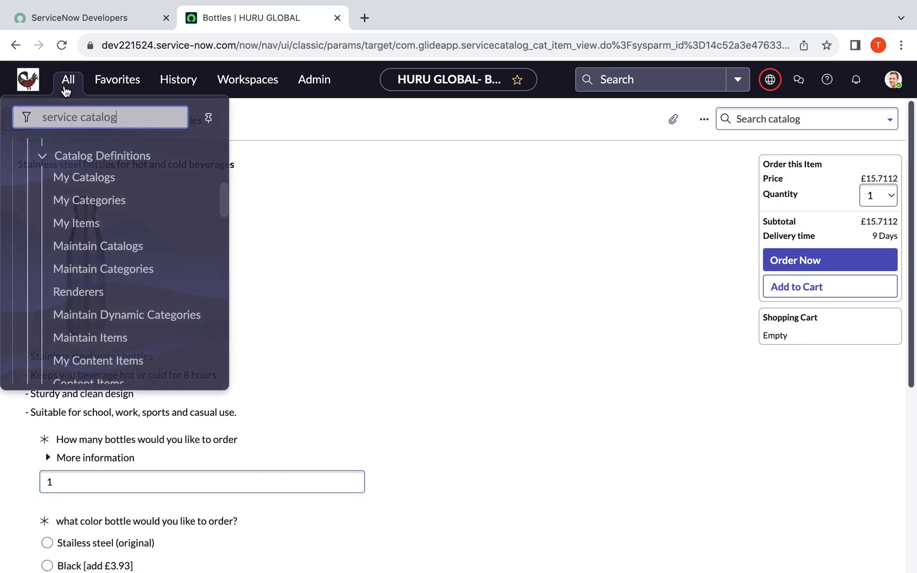
{"action": "scroll", "coordinate": [122, 264], "scroll_direction": "down", "scroll_amount": 2}
{"action": "scroll", "coordinate": [123, 264], "scroll_direction": "up", "scroll_amount": 4}
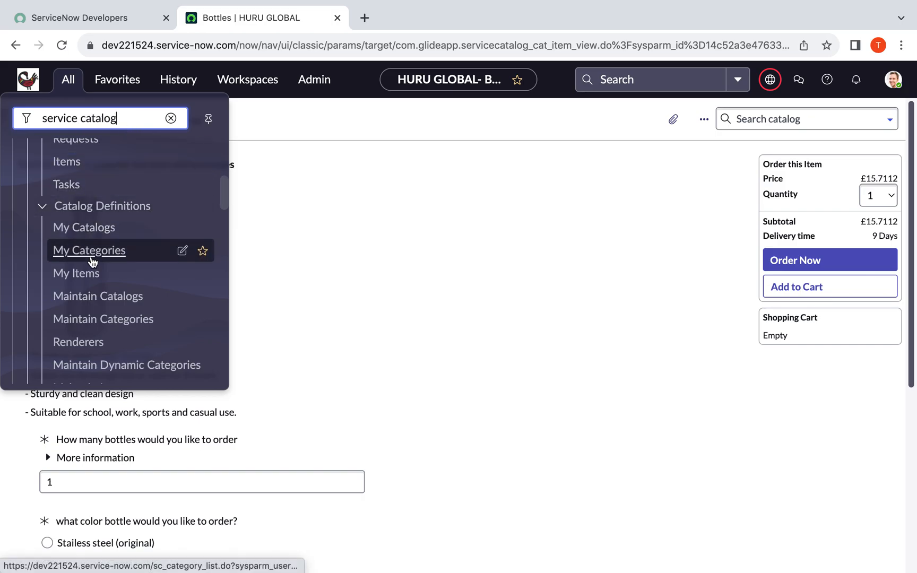
{"action": "scroll", "coordinate": [90, 261], "scroll_direction": "up", "scroll_amount": 1}
{"action": "scroll", "coordinate": [60, 305], "scroll_direction": "down", "scroll_amount": 3}
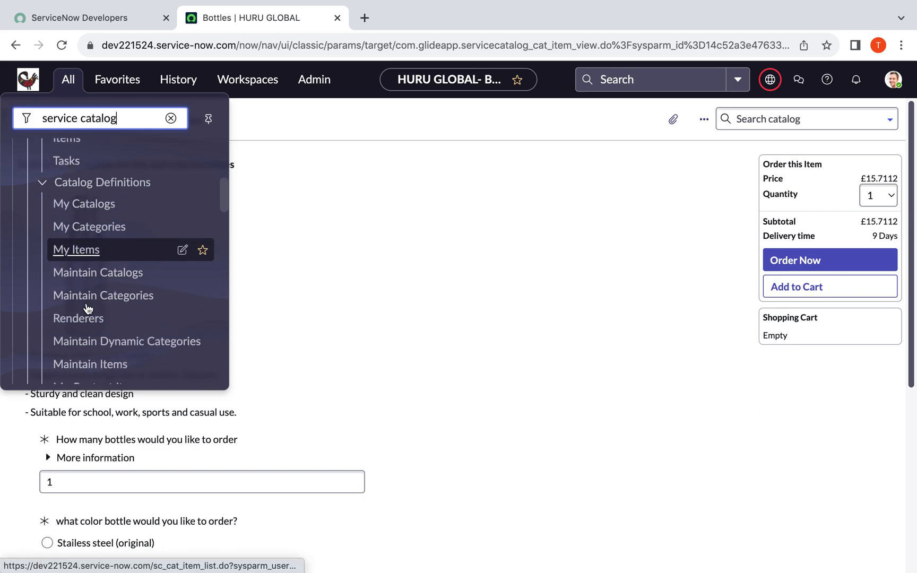
{"action": "left_click", "coordinate": [89, 330]}
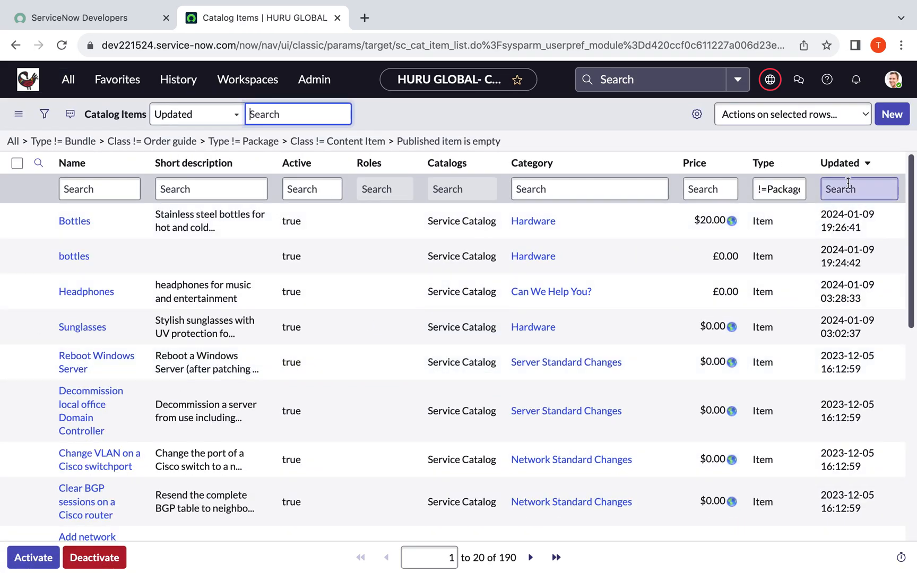
{"action": "left_click", "coordinate": [843, 164]}
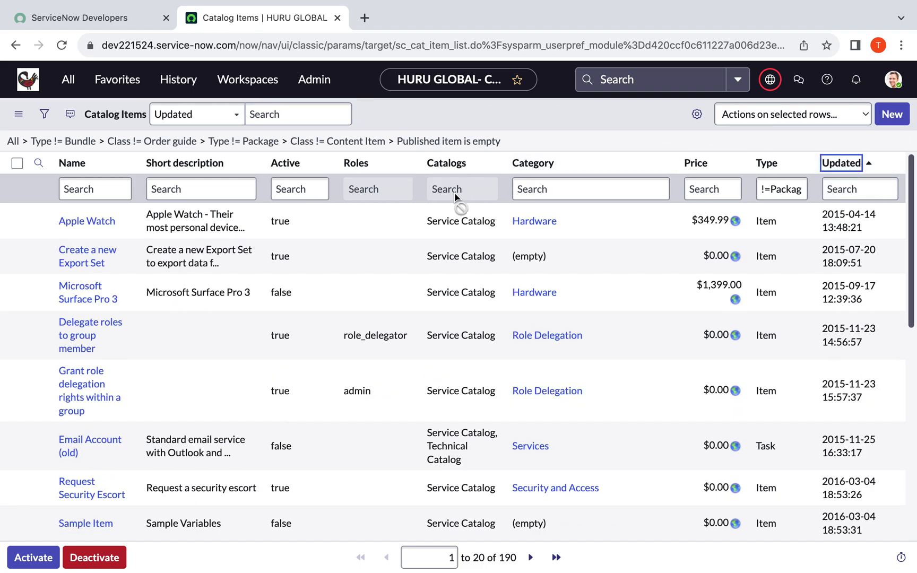
{"action": "left_click", "coordinate": [841, 163]}
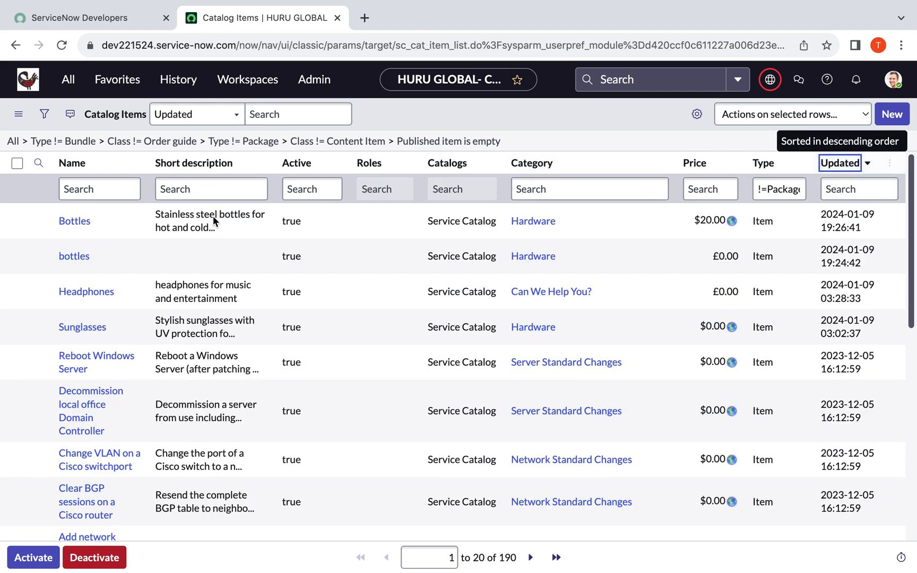
Open the Bottles item for hot and cold beverages and create a copy of it
{"action": "left_click", "coordinate": [70, 225]}
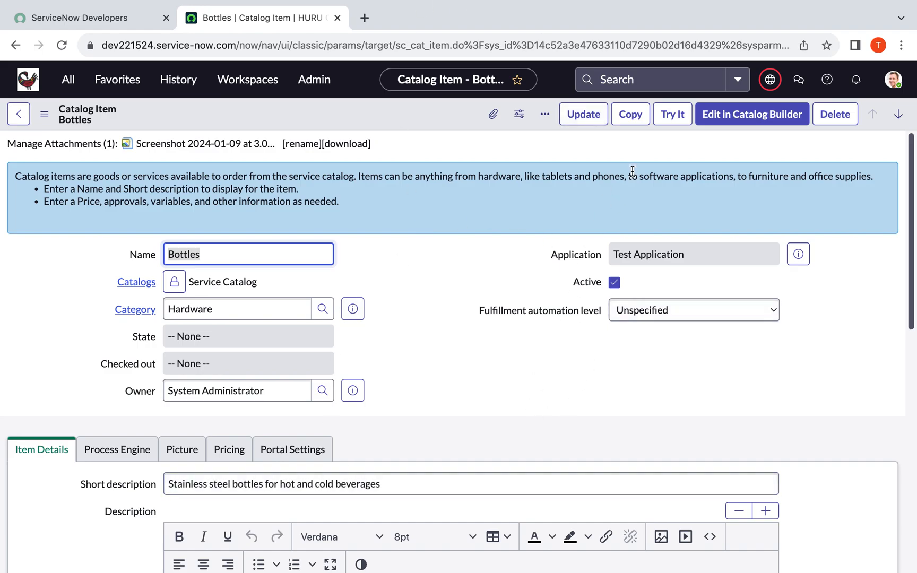
{"action": "left_click", "coordinate": [632, 115]}
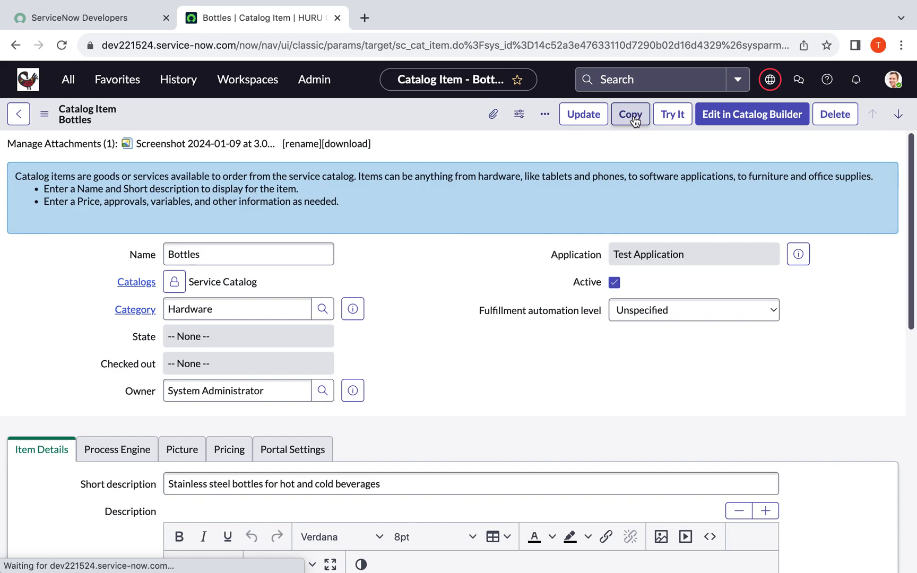
{"action": "scroll", "coordinate": [359, 262], "scroll_direction": "down", "scroll_amount": 3}
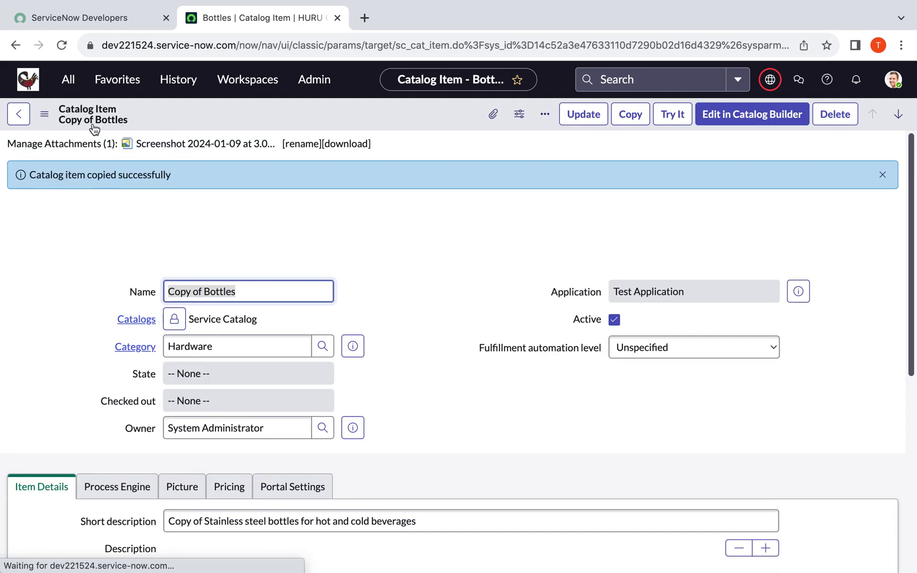
{"action": "scroll", "coordinate": [352, 196], "scroll_direction": "down", "scroll_amount": 3}
{"action": "scroll", "coordinate": [352, 197], "scroll_direction": "up", "scroll_amount": 3}
Reopen Copy of Bottles from the catalog items list and examine its details, description and catalog UI policies
{"action": "left_click", "coordinate": [19, 113]}
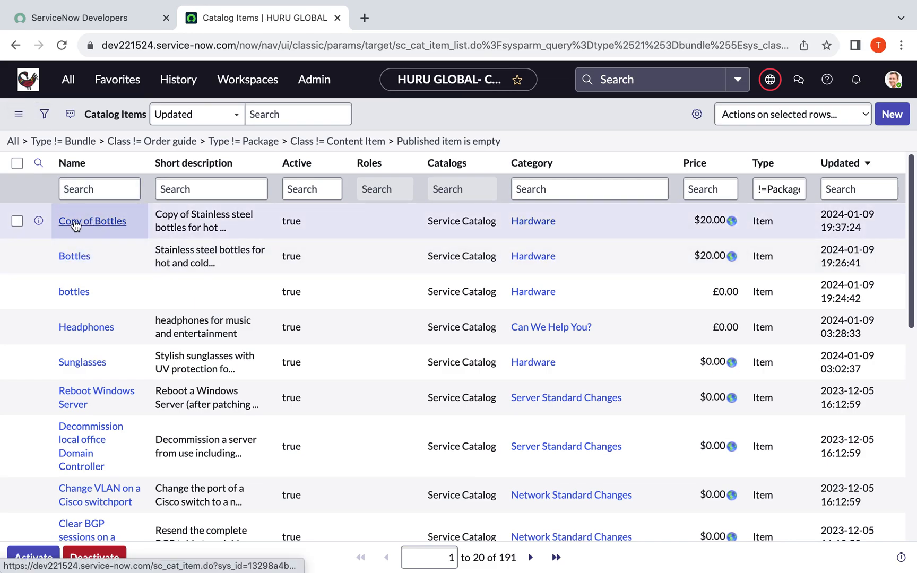
{"action": "left_click", "coordinate": [74, 221]}
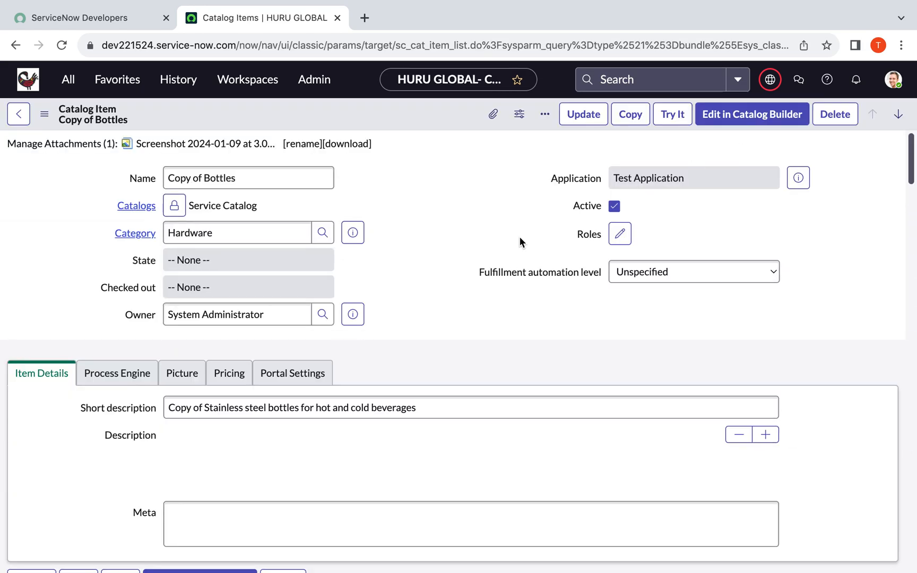
{"action": "scroll", "coordinate": [441, 255], "scroll_direction": "down", "scroll_amount": 5}
{"action": "scroll", "coordinate": [441, 257], "scroll_direction": "down", "scroll_amount": 10}
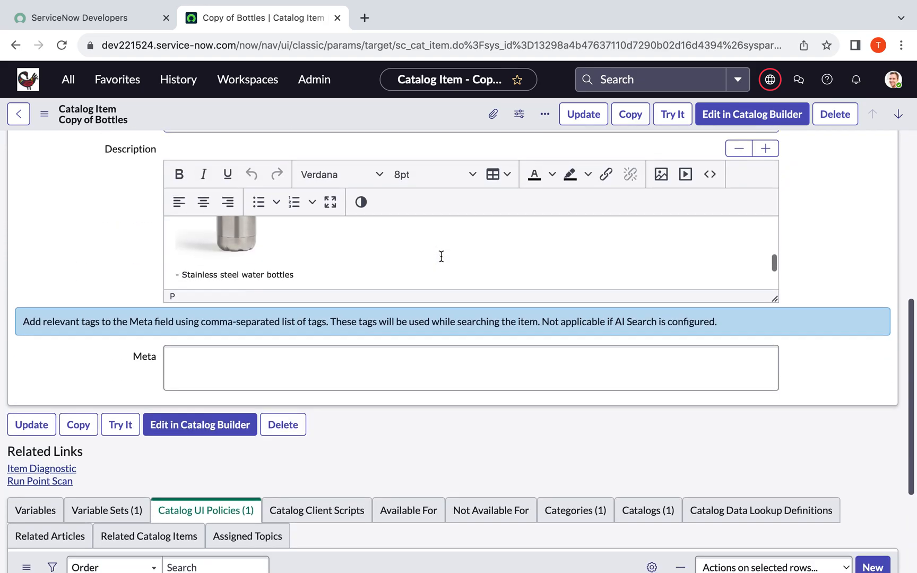
{"action": "scroll", "coordinate": [442, 256], "scroll_direction": "down", "scroll_amount": 3}
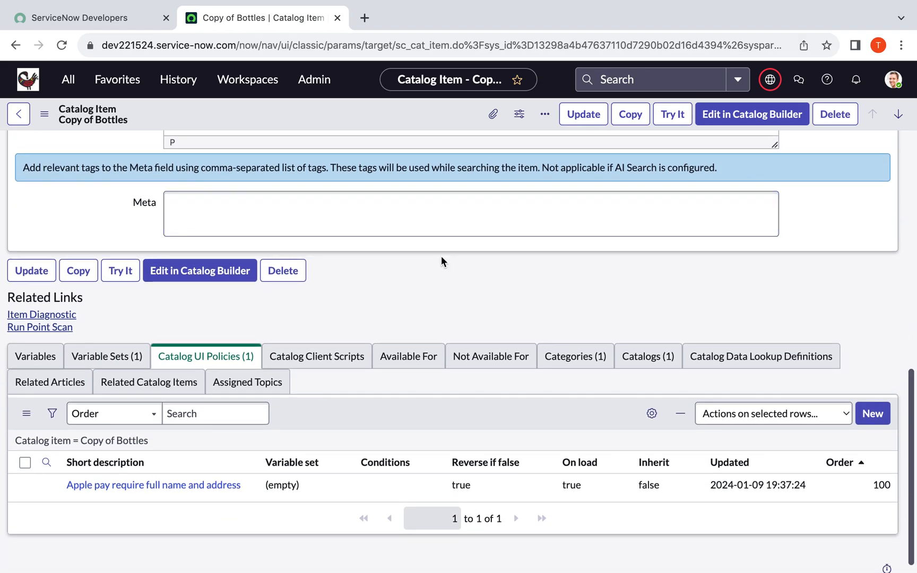
{"action": "scroll", "coordinate": [442, 260], "scroll_direction": "down", "scroll_amount": 1}
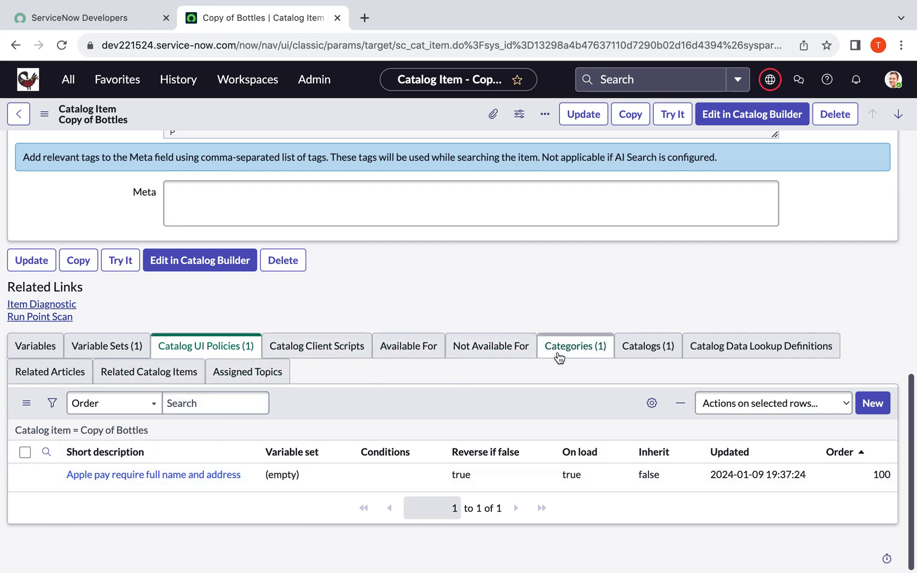
{"action": "scroll", "coordinate": [476, 278], "scroll_direction": "up", "scroll_amount": 5}
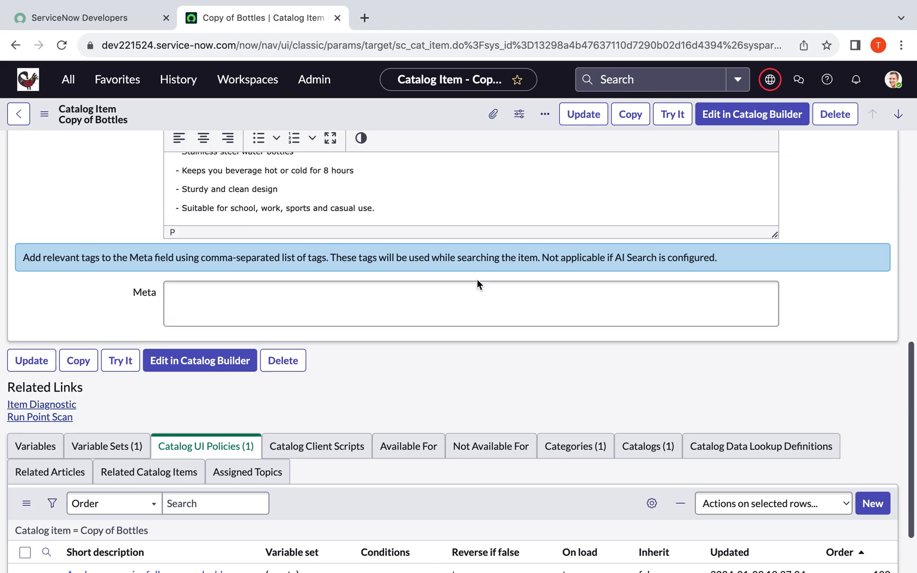
{"action": "scroll", "coordinate": [579, 189], "scroll_direction": "up", "scroll_amount": 5}
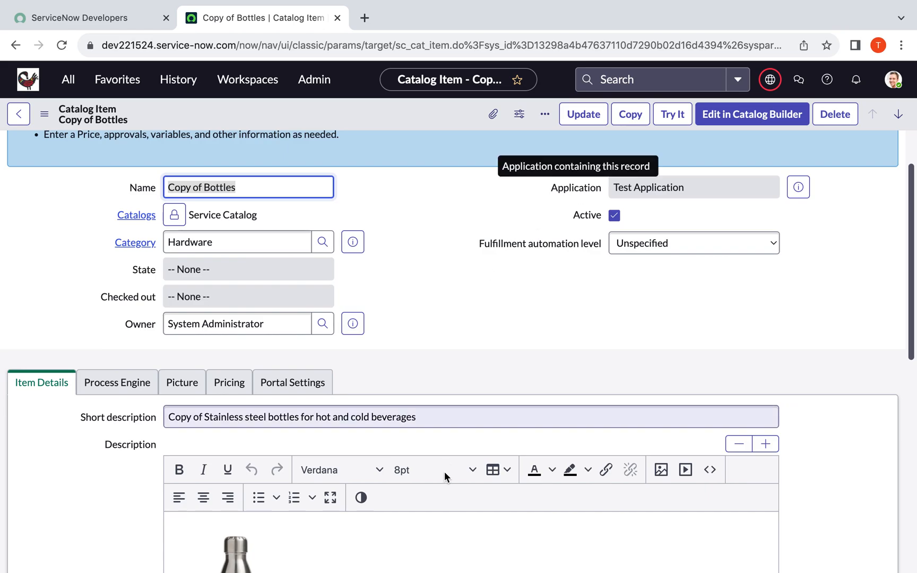
{"action": "scroll", "coordinate": [475, 260], "scroll_direction": "up", "scroll_amount": 2}
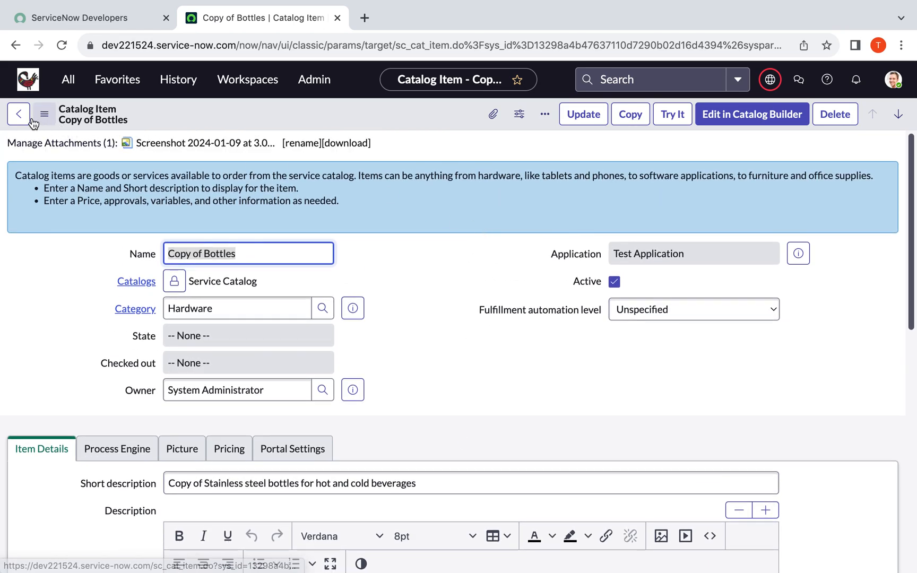
Delete the Copy of Bottles catalog item
{"action": "left_click", "coordinate": [847, 117]}
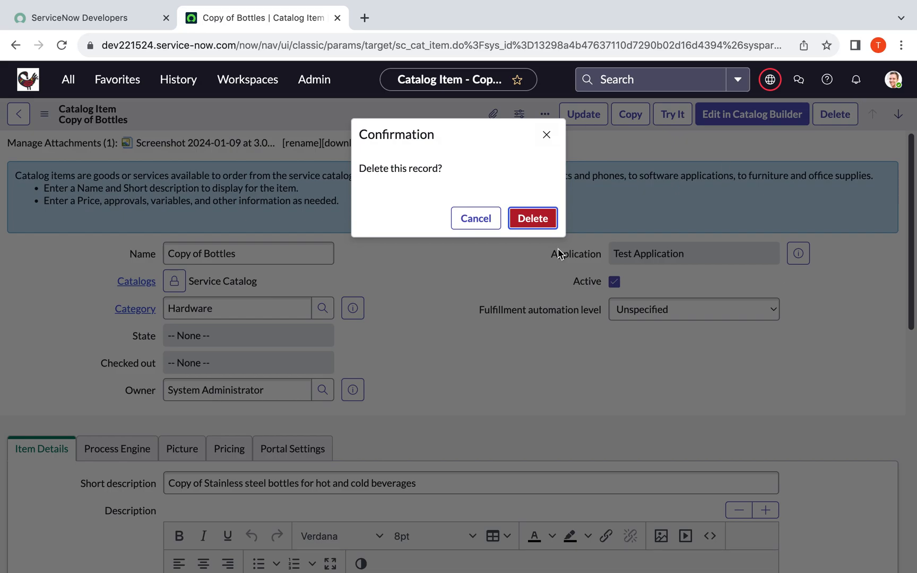
{"action": "left_click", "coordinate": [530, 222]}
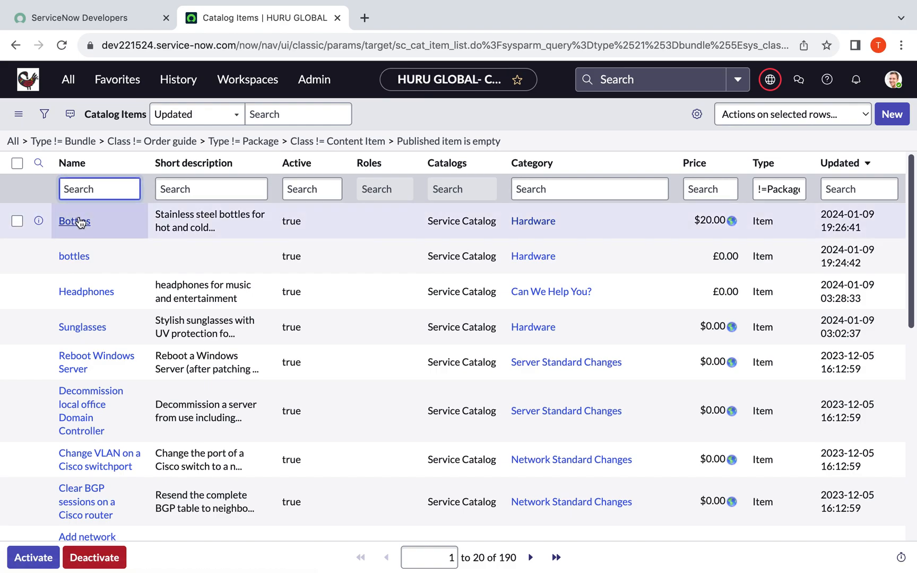
Duplicate the original Bottles item by inserting it as a new record, and open the newest Bottles record
{"action": "left_click", "coordinate": [80, 222]}
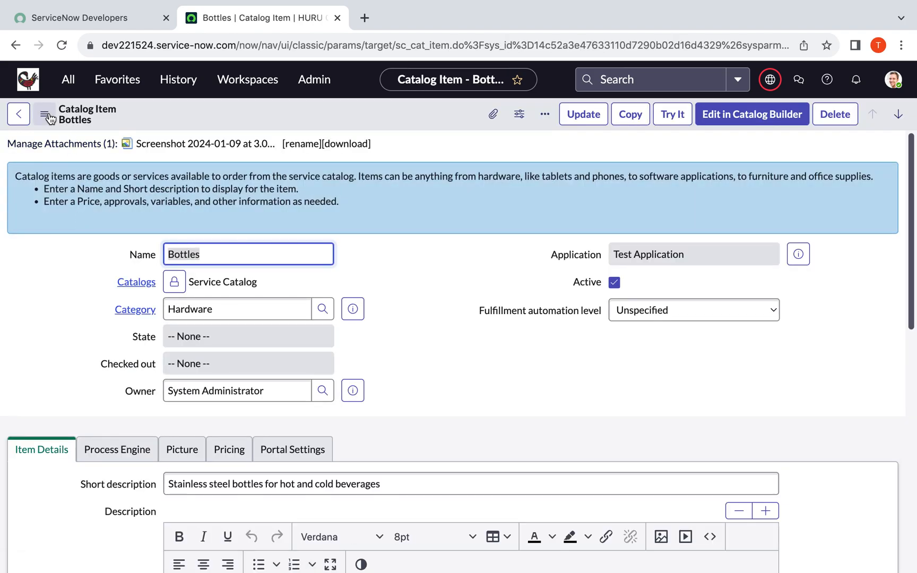
{"action": "left_click", "coordinate": [45, 113]}
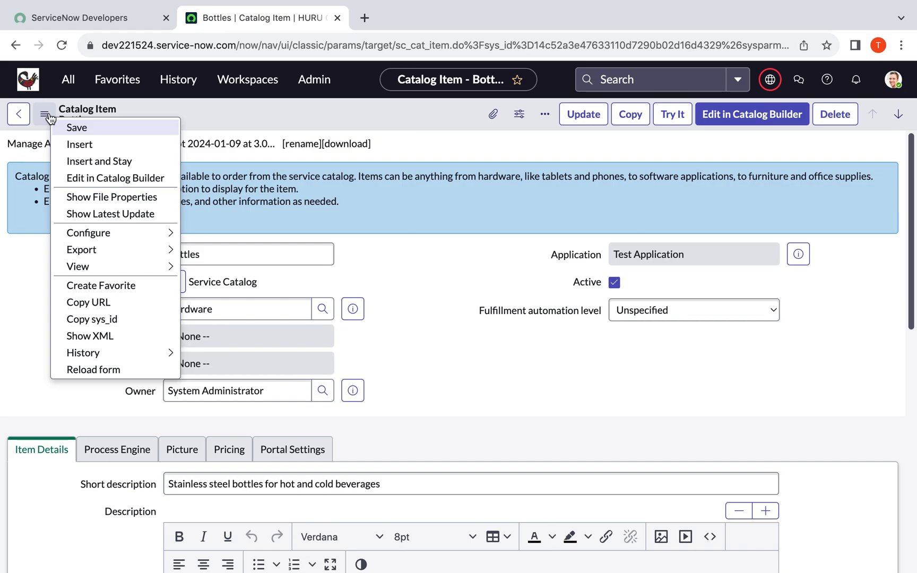
{"action": "left_click", "coordinate": [83, 161]}
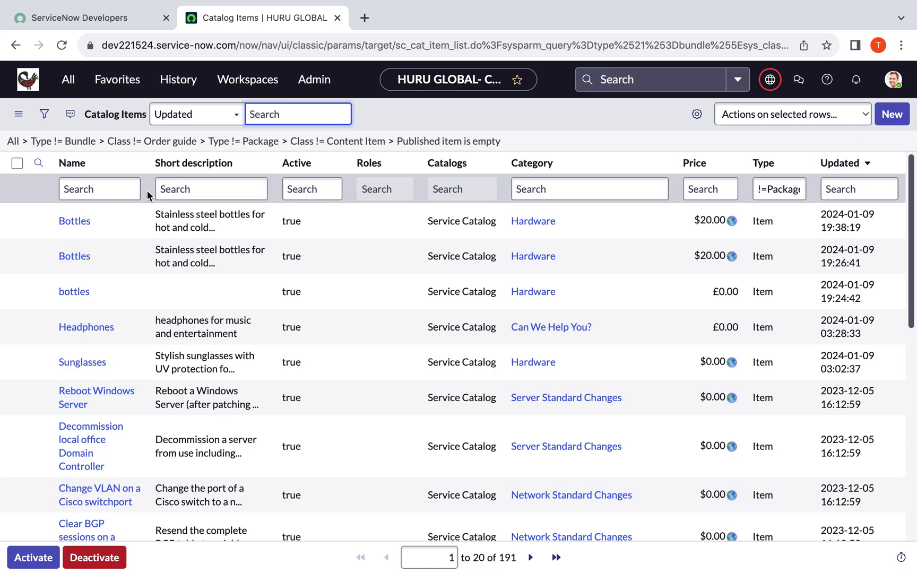
{"action": "left_click", "coordinate": [85, 225]}
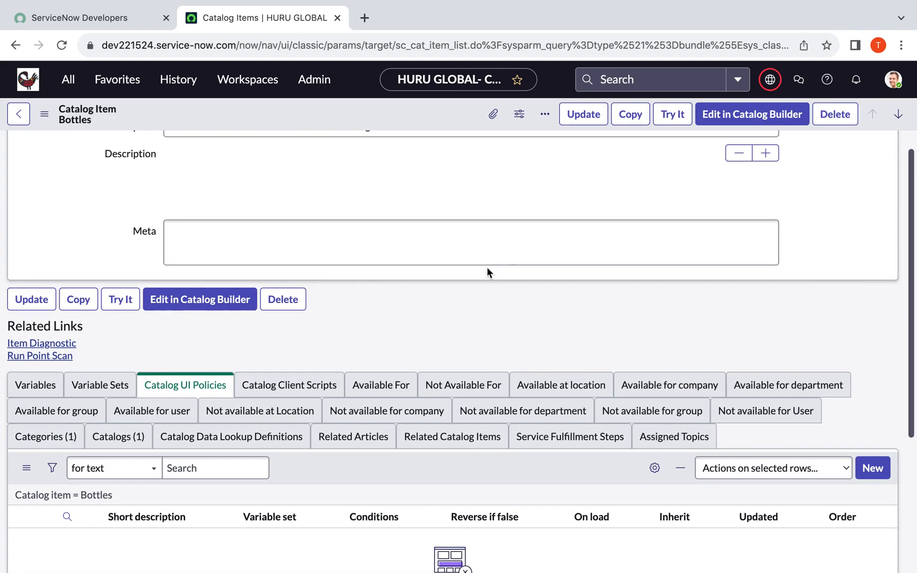
Examine the inserted Bottles record's item details, description and catalog UI policies
{"action": "scroll", "coordinate": [487, 271], "scroll_direction": "down", "scroll_amount": 10}
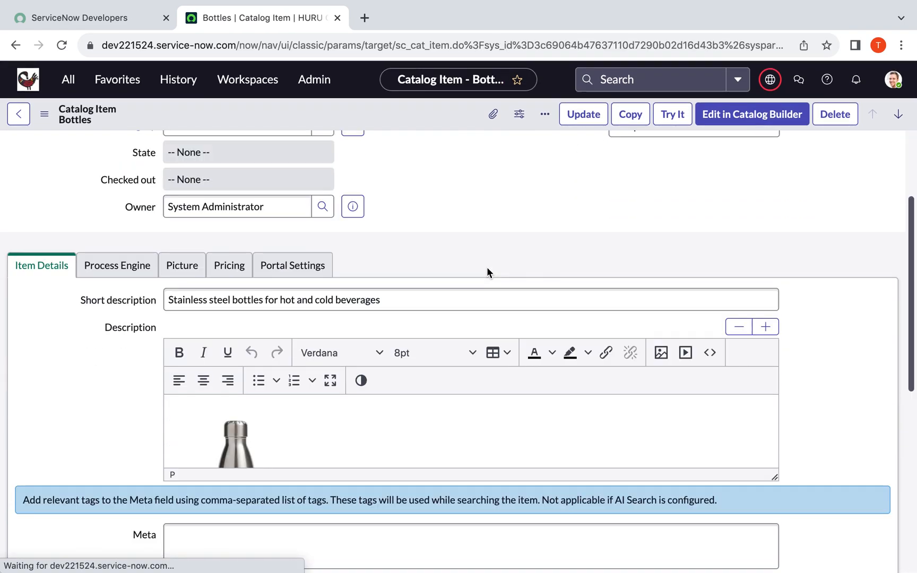
{"action": "scroll", "coordinate": [444, 492], "scroll_direction": "down", "scroll_amount": 5}
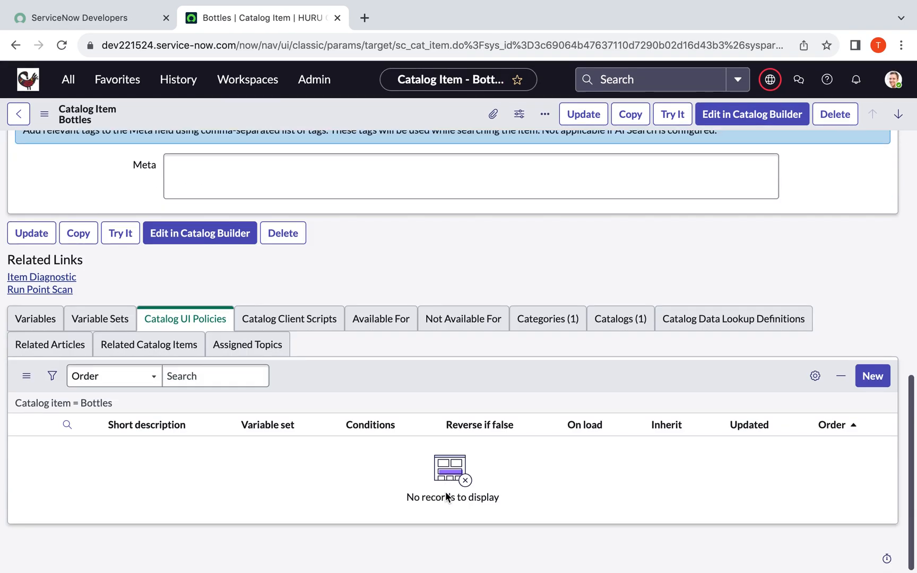
{"action": "scroll", "coordinate": [445, 491], "scroll_direction": "up", "scroll_amount": 1}
{"action": "scroll", "coordinate": [444, 491], "scroll_direction": "up", "scroll_amount": 2}
{"action": "scroll", "coordinate": [444, 492], "scroll_direction": "down", "scroll_amount": 4}
{"action": "scroll", "coordinate": [347, 237], "scroll_direction": "up", "scroll_amount": 5}
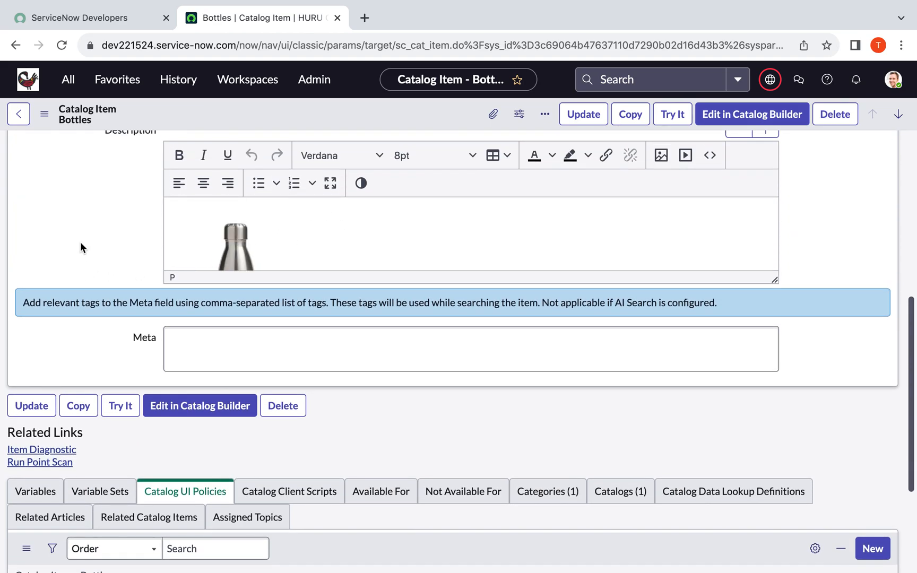
{"action": "scroll", "coordinate": [90, 228], "scroll_direction": "up", "scroll_amount": 7}
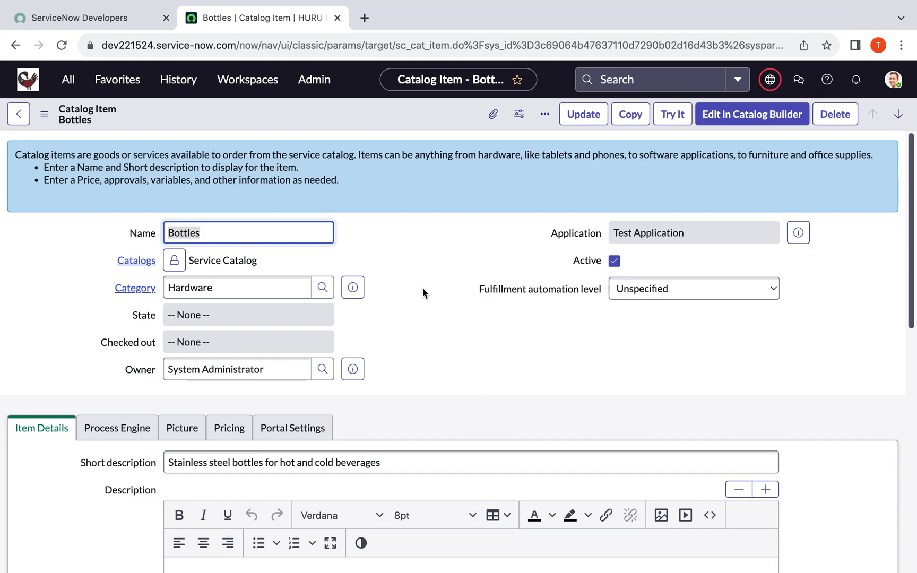
{"action": "scroll", "coordinate": [423, 293], "scroll_direction": "down", "scroll_amount": 15}
{"action": "scroll", "coordinate": [423, 292], "scroll_direction": "up", "scroll_amount": 14}
{"action": "scroll", "coordinate": [423, 292], "scroll_direction": "up", "scroll_amount": 1}
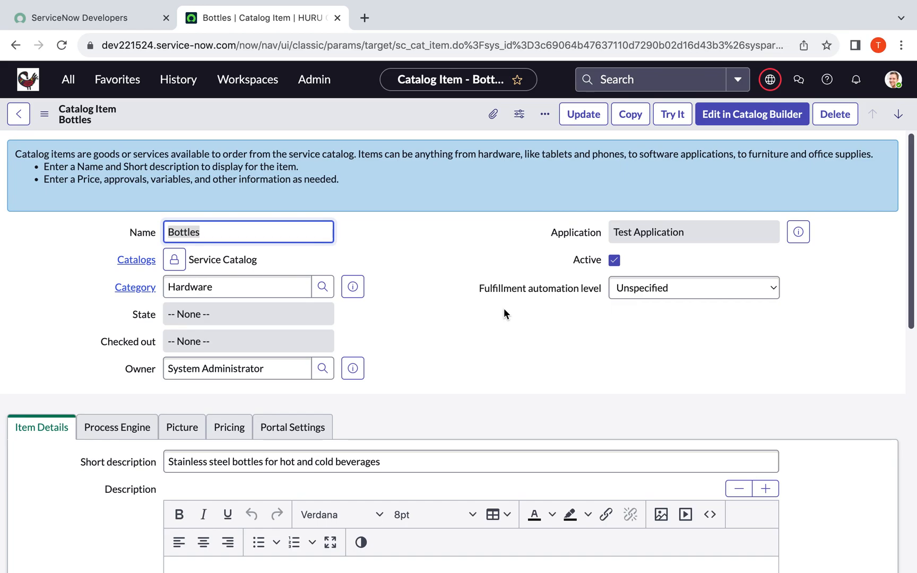
Find the Service Catalog modules in the application navigator and open Catalog Builder
{"action": "mouse_move", "coordinate": [659, 6]}
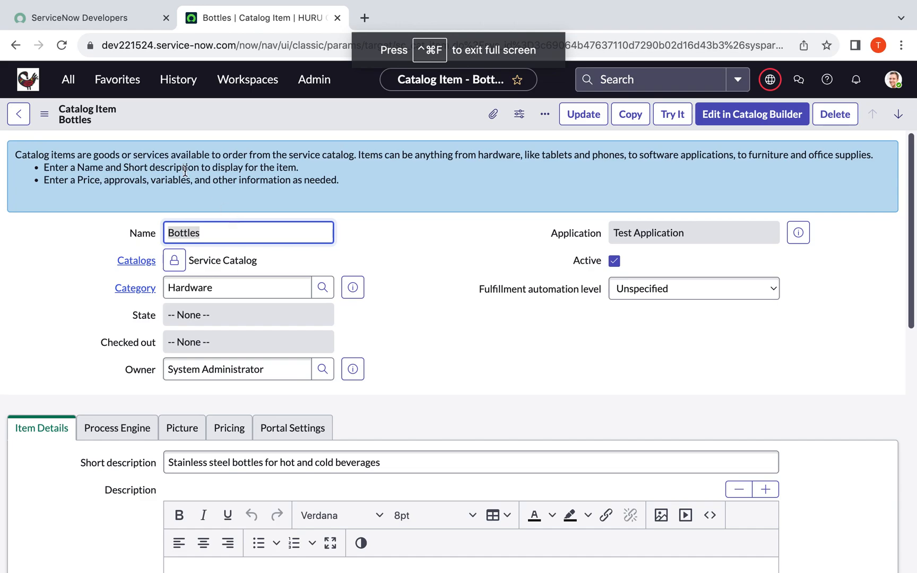
{"action": "left_click", "coordinate": [70, 82]}
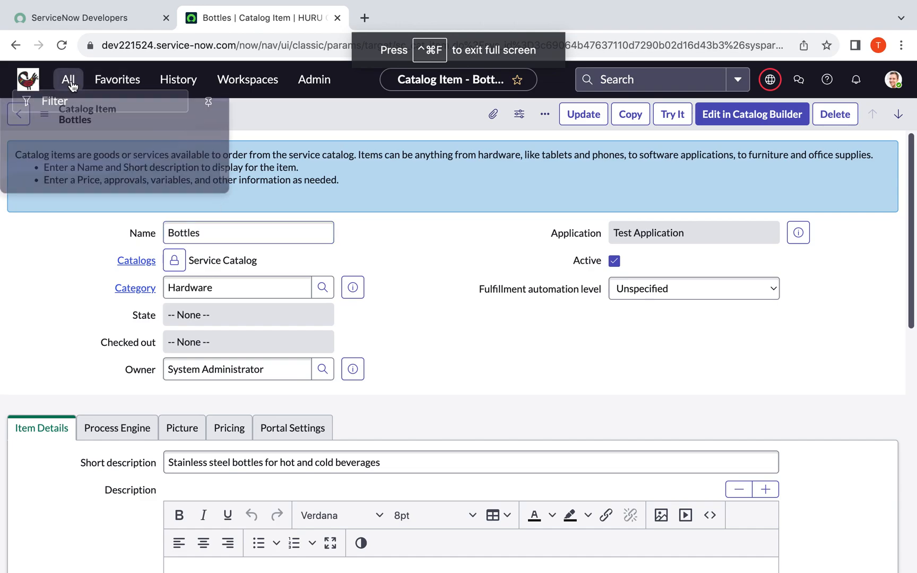
{"action": "type", "text": "se"}
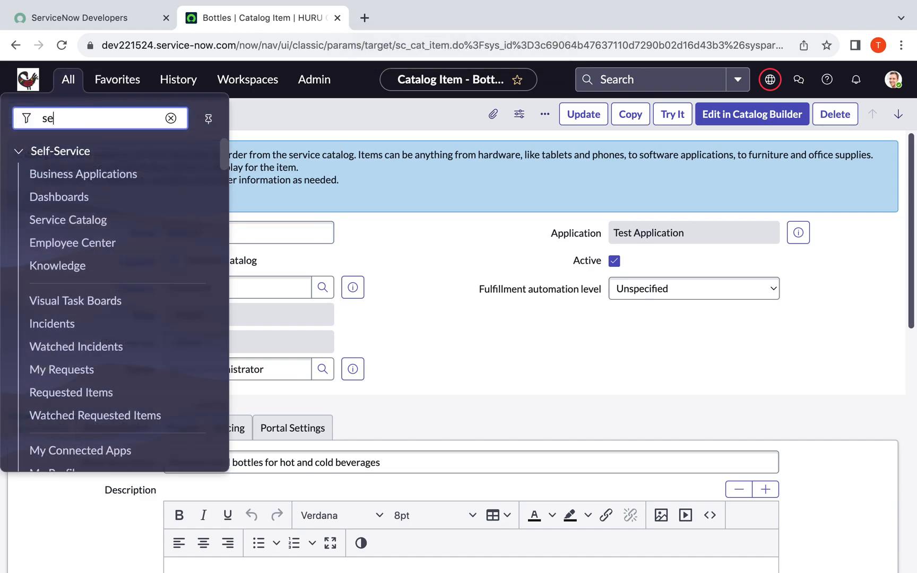
{"action": "type", "text": "rvice catalo"}
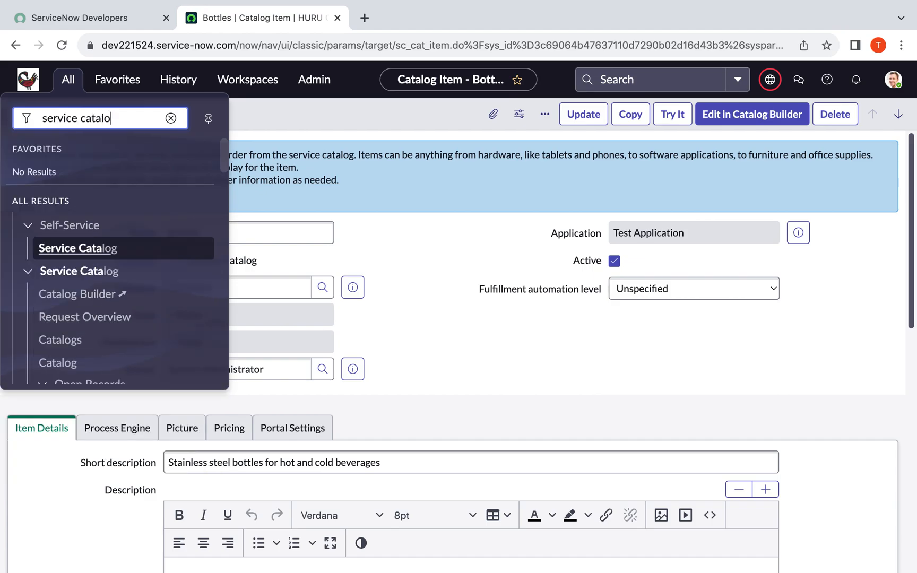
{"action": "left_click", "coordinate": [70, 259]}
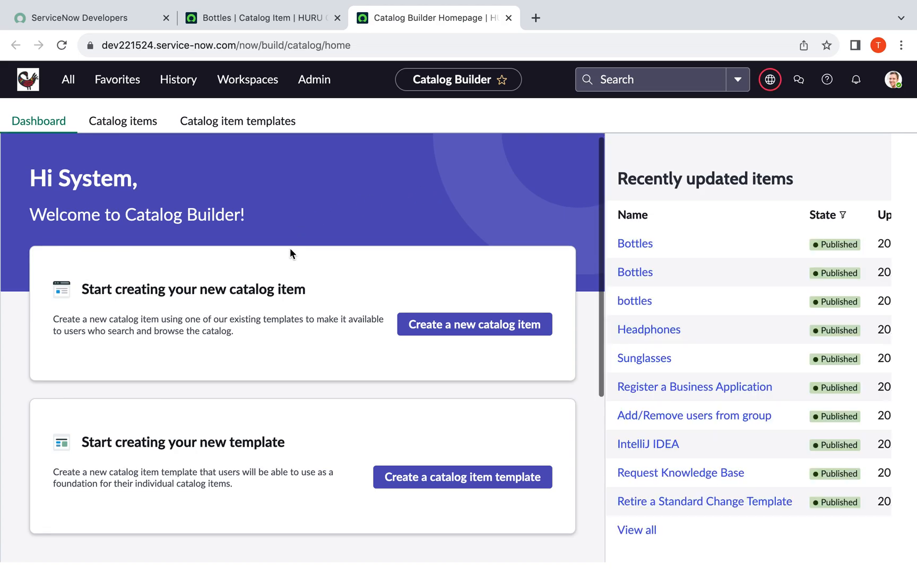
Review the Catalog Builder dashboard's creation options and start creating a new catalog item
{"action": "scroll", "coordinate": [289, 248], "scroll_direction": "down", "scroll_amount": 1}
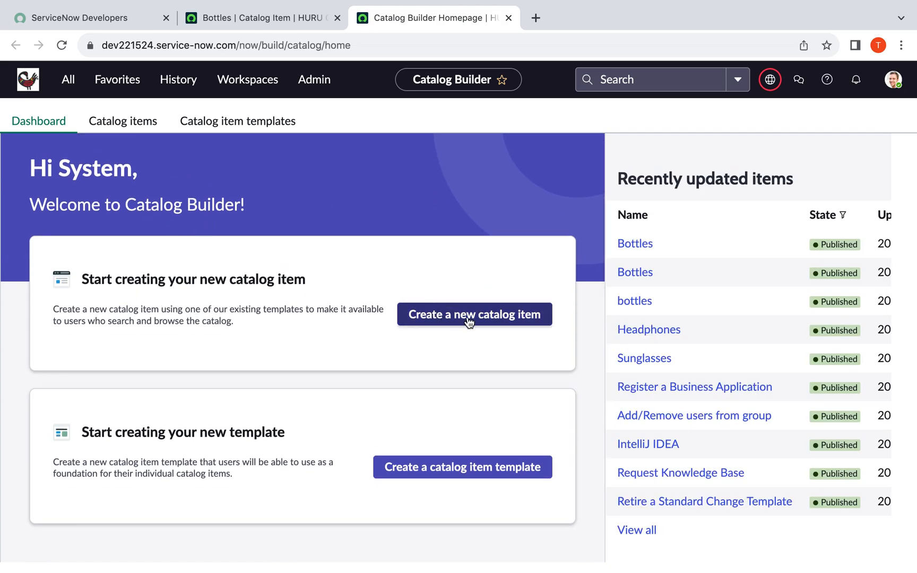
{"action": "scroll", "coordinate": [372, 471], "scroll_direction": "down", "scroll_amount": 1}
{"action": "scroll", "coordinate": [372, 469], "scroll_direction": "down", "scroll_amount": 2}
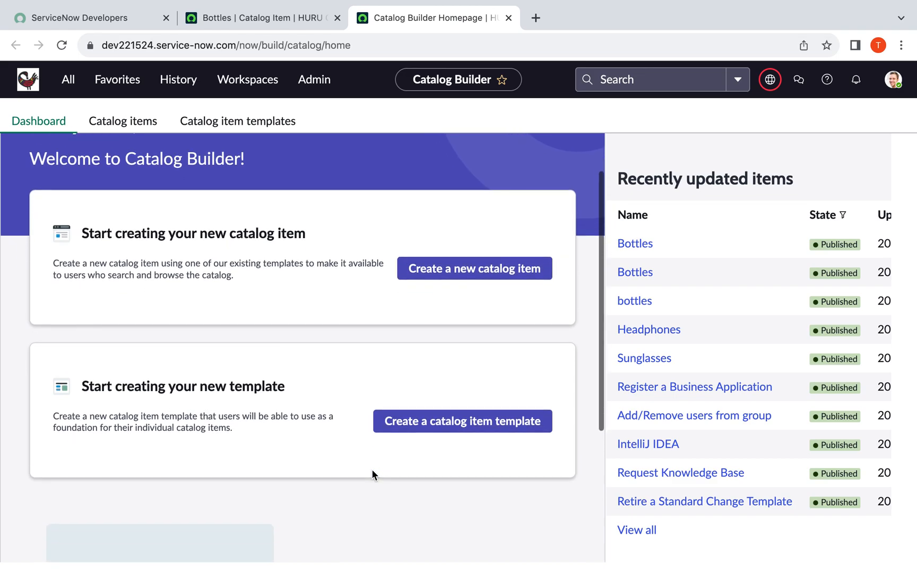
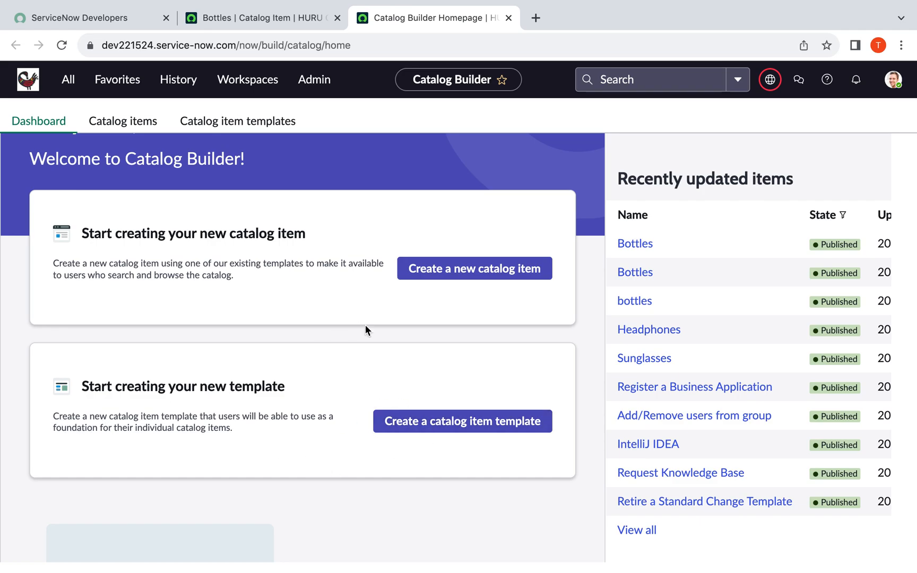
{"action": "scroll", "coordinate": [453, 311], "scroll_direction": "up", "scroll_amount": 2}
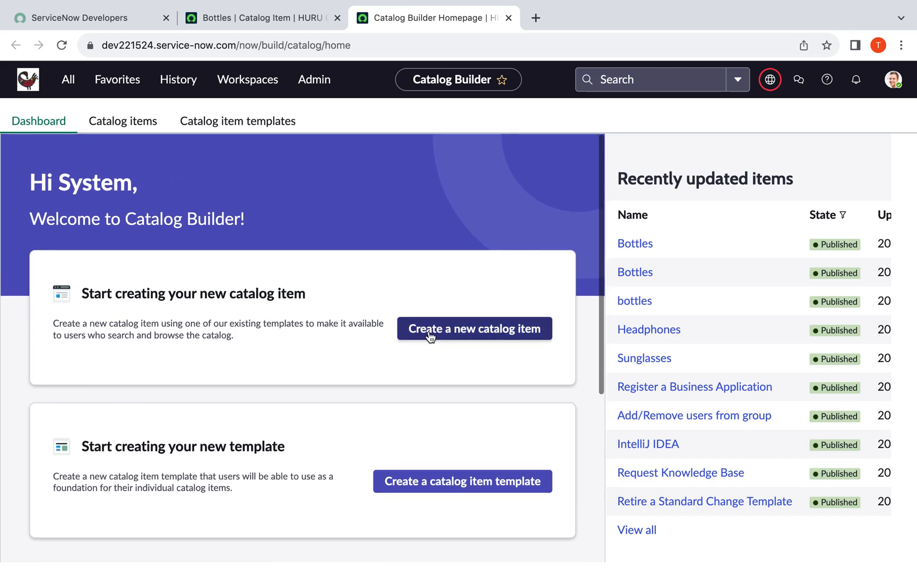
{"action": "left_click", "coordinate": [436, 332]}
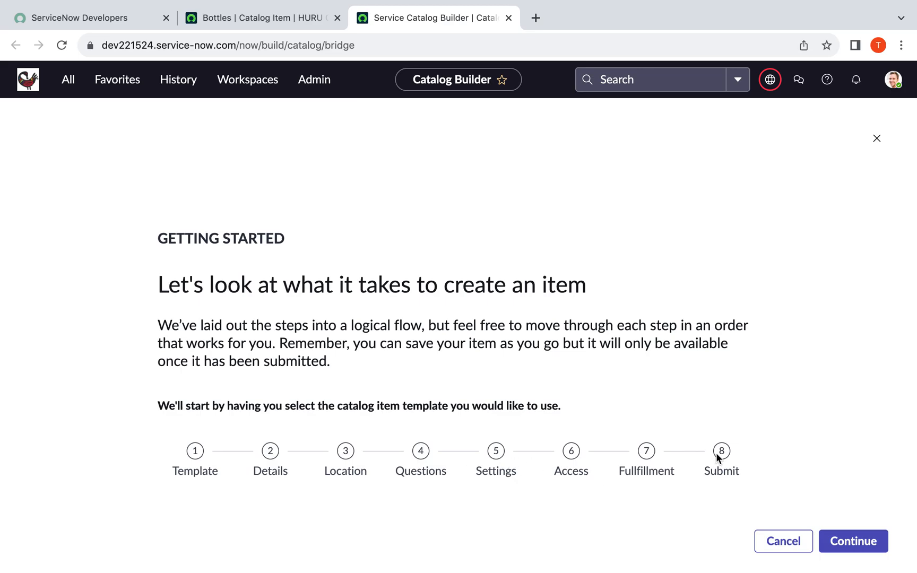
Continue to the template selection and select the "Standard items in Service Catalog" item template
{"action": "left_click", "coordinate": [849, 539]}
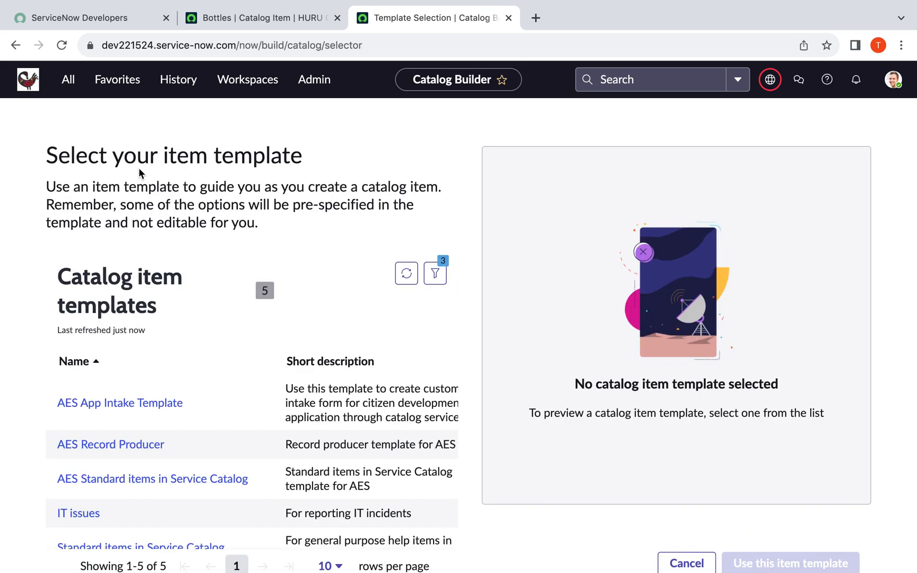
{"action": "scroll", "coordinate": [372, 241], "scroll_direction": "down", "scroll_amount": 1}
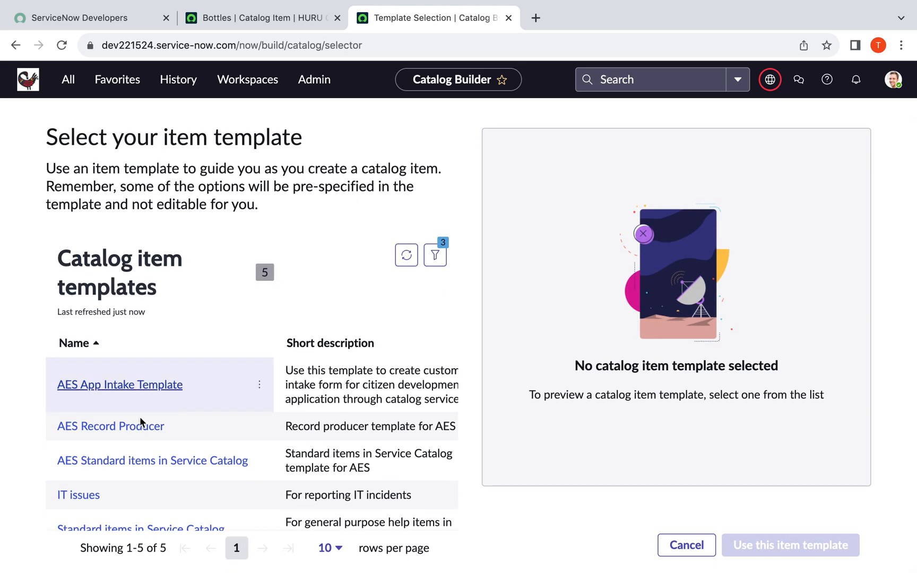
{"action": "scroll", "coordinate": [194, 421], "scroll_direction": "down", "scroll_amount": 1}
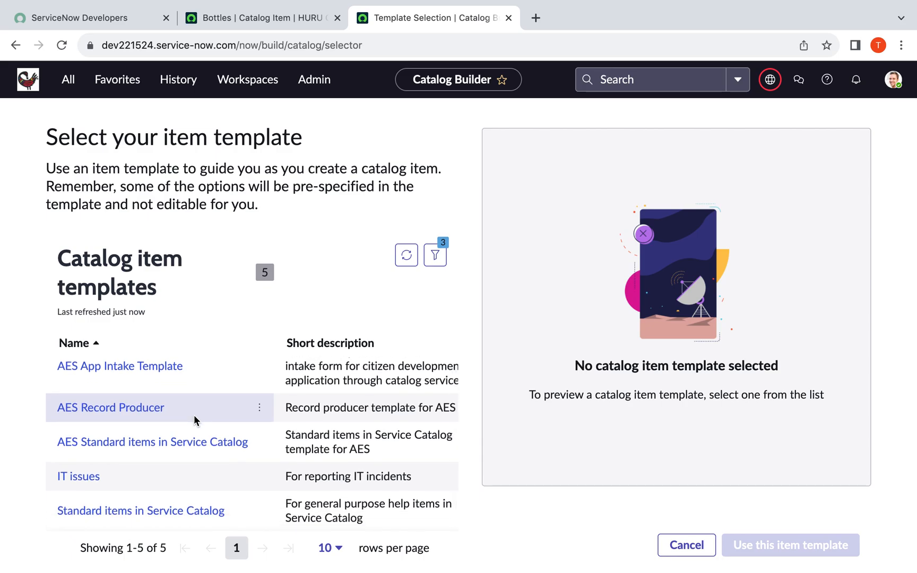
{"action": "left_click", "coordinate": [133, 516]}
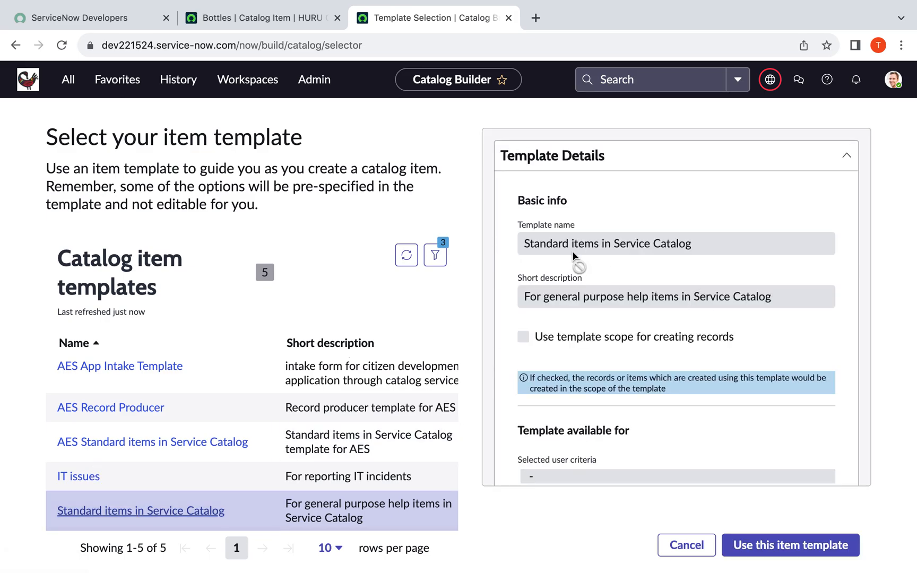
Examine the selected template's preview, including its details, location, questions, settings, access, fulfillment and overrides
{"action": "scroll", "coordinate": [630, 320], "scroll_direction": "down", "scroll_amount": 2}
{"action": "scroll", "coordinate": [630, 320], "scroll_direction": "up", "scroll_amount": 2}
{"action": "scroll", "coordinate": [588, 332], "scroll_direction": "down", "scroll_amount": 2}
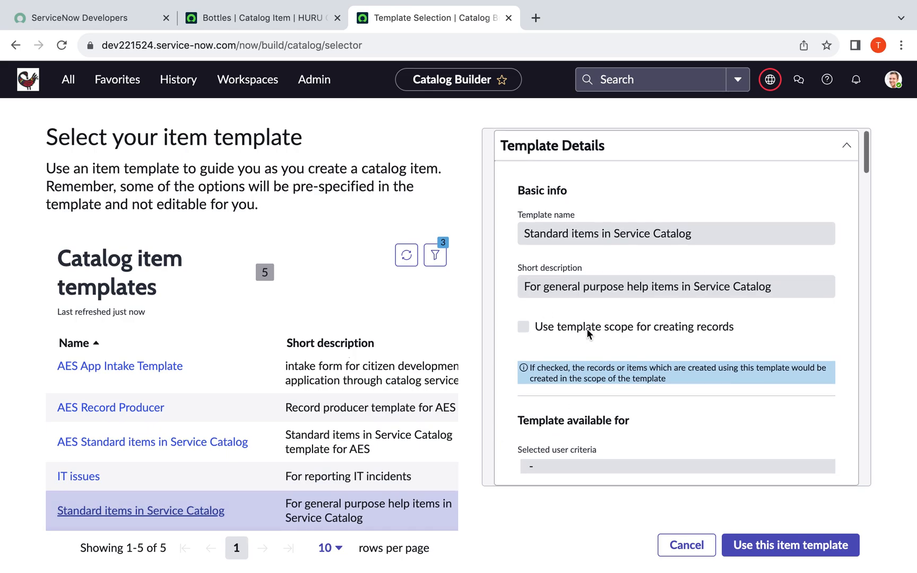
{"action": "scroll", "coordinate": [606, 307], "scroll_direction": "down", "scroll_amount": 5}
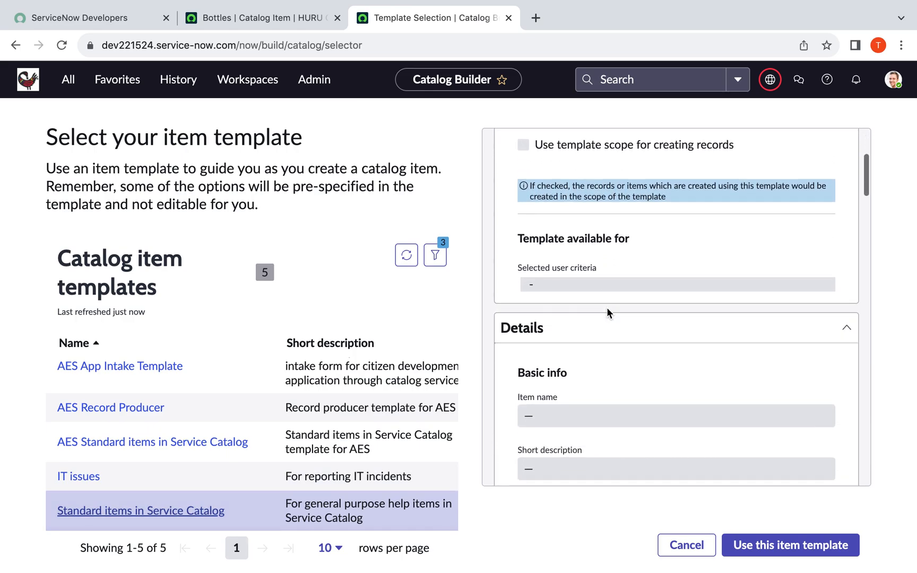
{"action": "scroll", "coordinate": [554, 340], "scroll_direction": "down", "scroll_amount": 5}
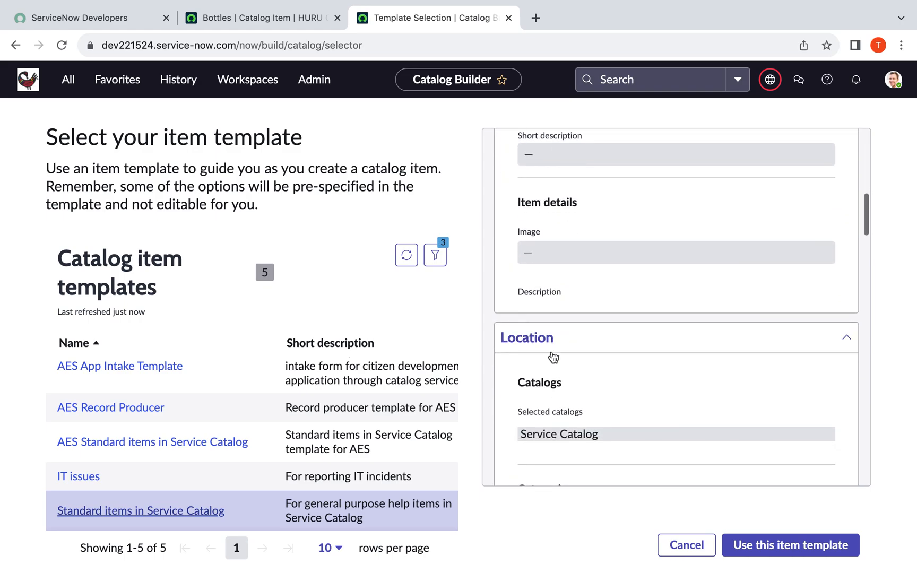
{"action": "scroll", "coordinate": [548, 380], "scroll_direction": "down", "scroll_amount": 10}
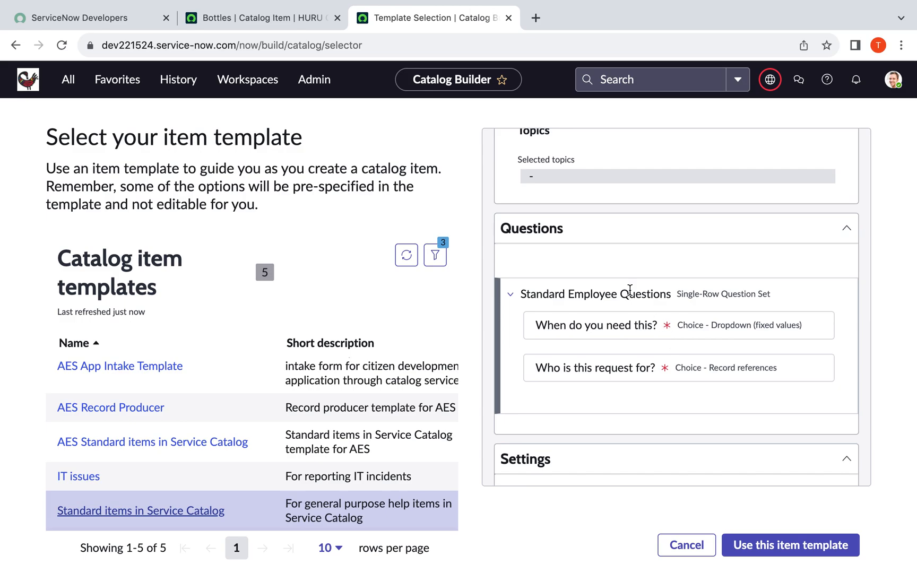
{"action": "scroll", "coordinate": [652, 380], "scroll_direction": "down", "scroll_amount": 3}
{"action": "left_click", "coordinate": [651, 380]}
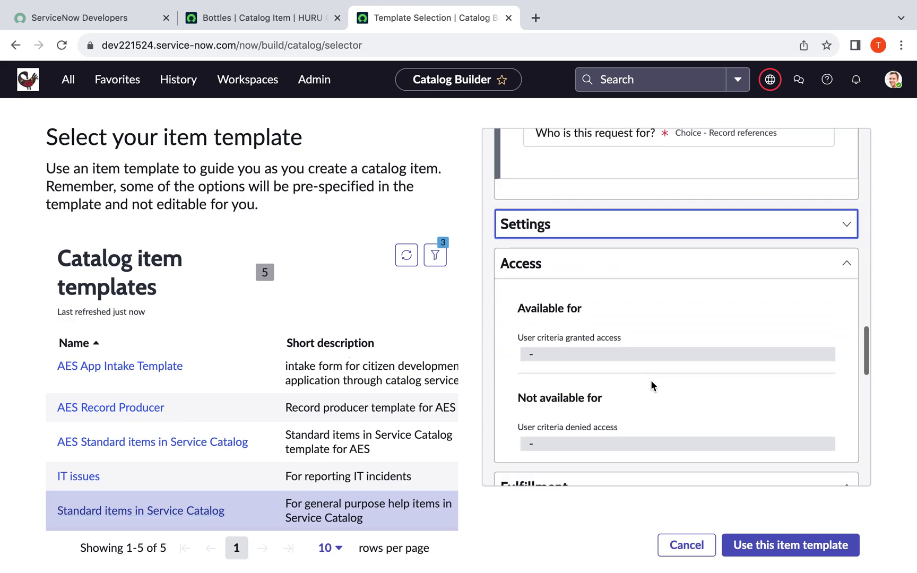
{"action": "left_click", "coordinate": [596, 229]}
{"action": "scroll", "coordinate": [608, 296], "scroll_direction": "down", "scroll_amount": 10}
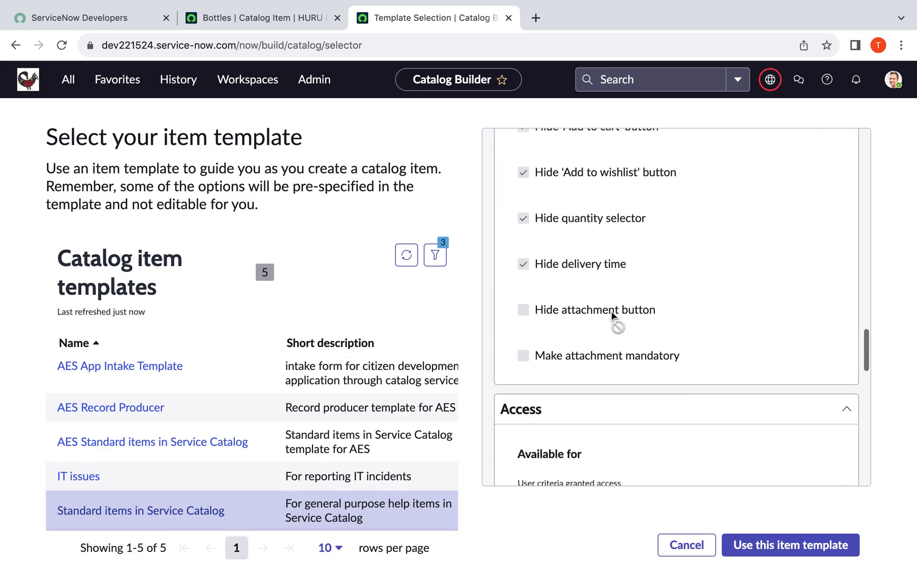
{"action": "scroll", "coordinate": [612, 316], "scroll_direction": "down", "scroll_amount": 8}
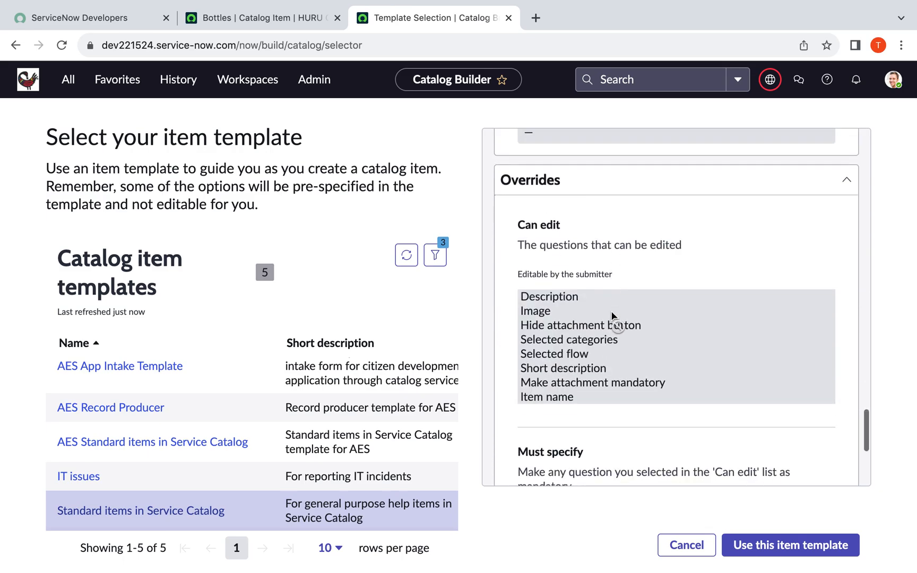
{"action": "scroll", "coordinate": [610, 317], "scroll_direction": "up", "scroll_amount": 8}
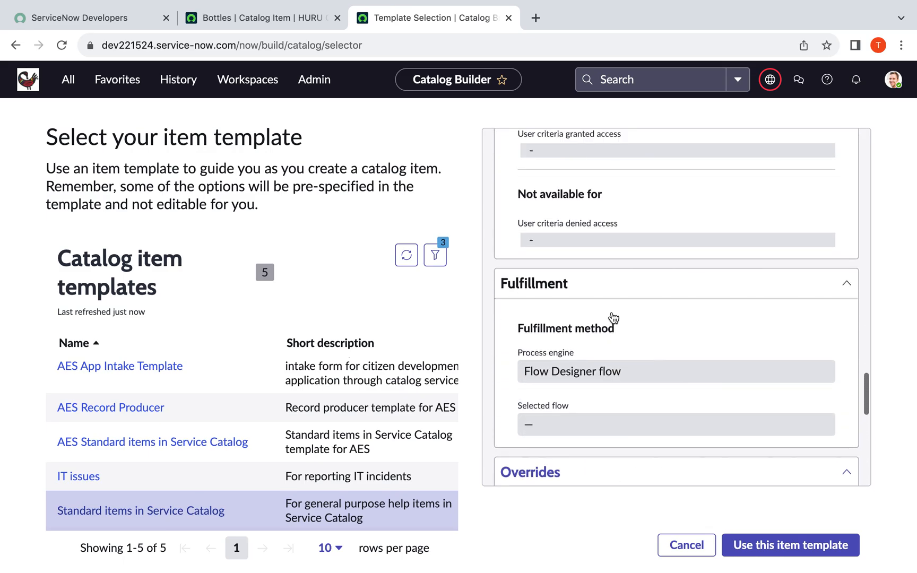
Use the selected template for a new catalog item named "T-shirt" with the short description "company t-shirt"
{"action": "left_click", "coordinate": [754, 549]}
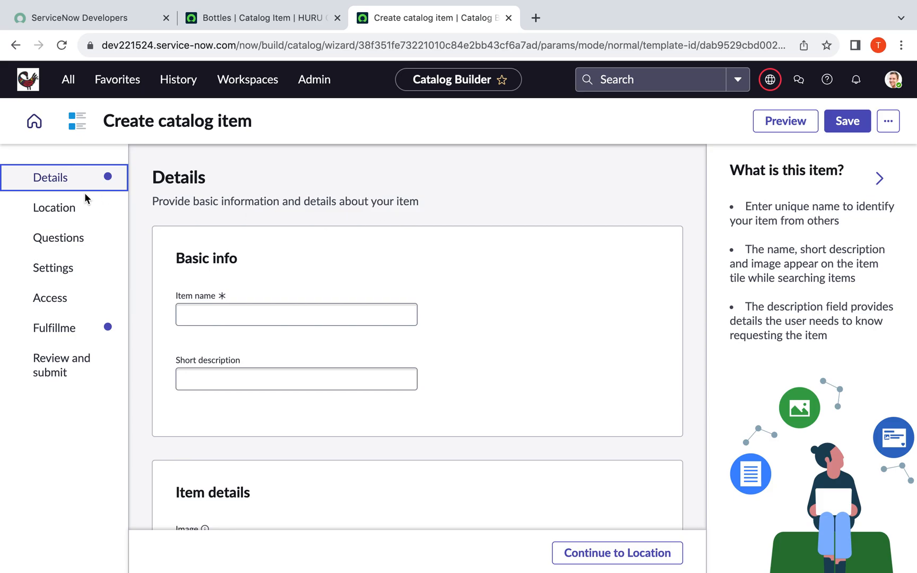
{"action": "left_click", "coordinate": [271, 314]}
{"action": "scroll", "coordinate": [272, 309], "scroll_direction": "down", "scroll_amount": 3}
{"action": "scroll", "coordinate": [272, 309], "scroll_direction": "up", "scroll_amount": 3}
{"action": "left_click", "coordinate": [247, 309]}
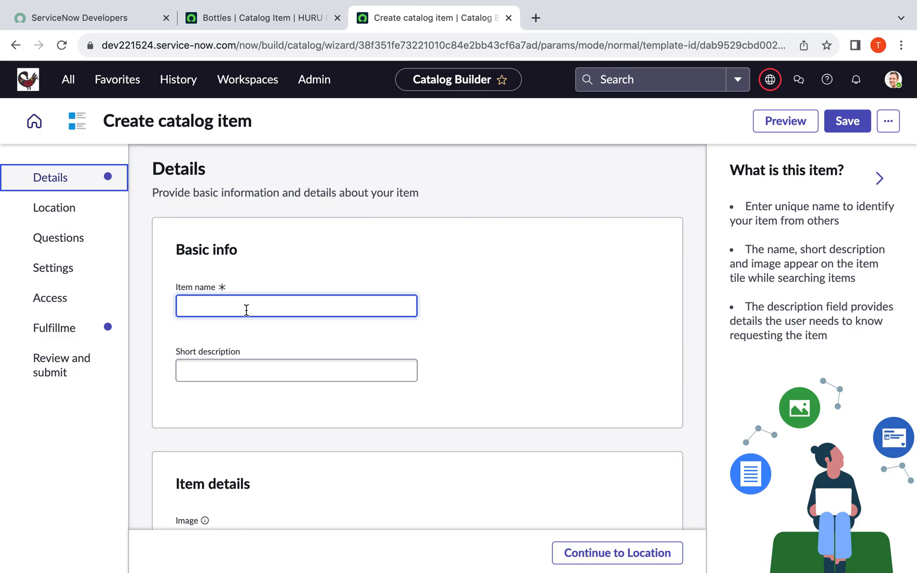
{"action": "type", "text": "T-shirt"}
{"action": "scroll", "coordinate": [248, 331], "scroll_direction": "down", "scroll_amount": 2}
{"action": "left_click", "coordinate": [236, 299]}
{"action": "type", "text": "company t-s"}
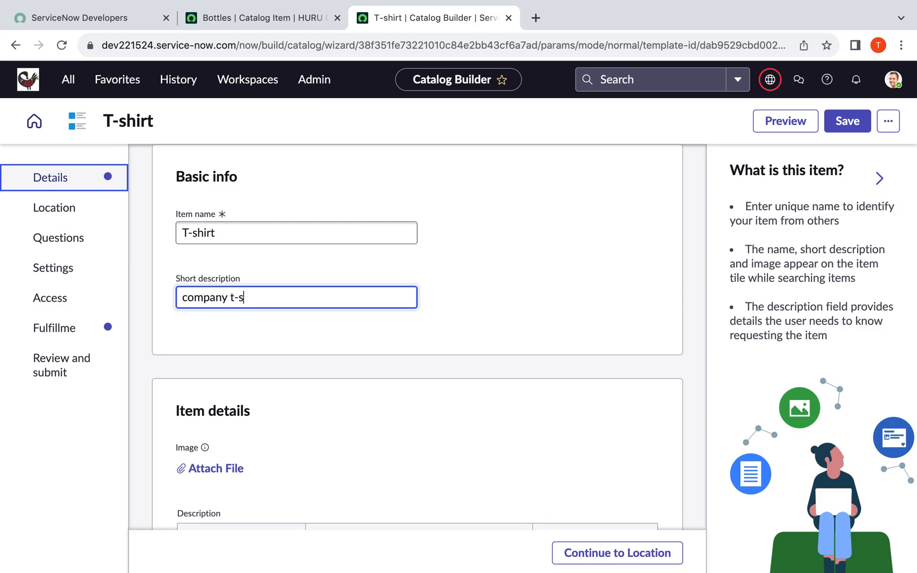
Attach the 7.13 PM screenshot from the recent files as the item's image
{"action": "scroll", "coordinate": [269, 325], "scroll_direction": "down", "scroll_amount": 3}
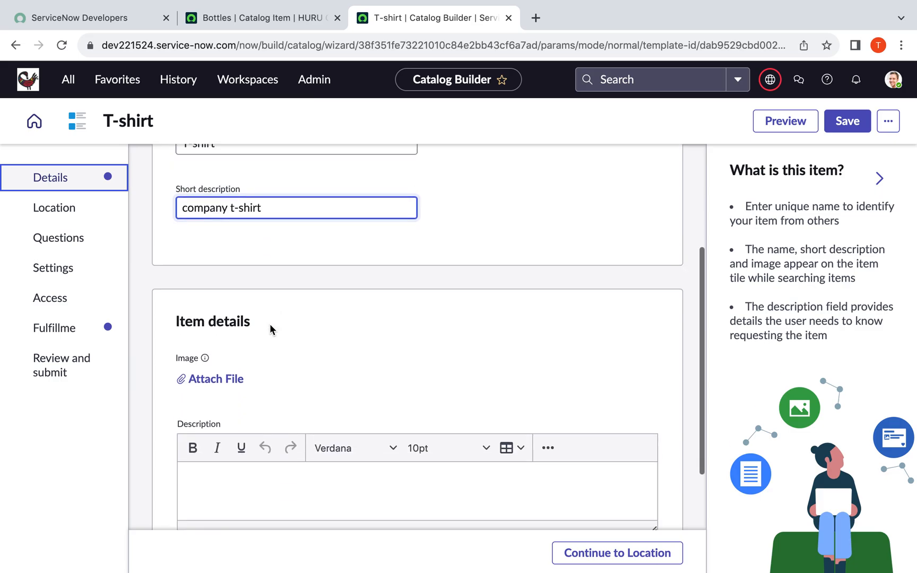
{"action": "left_click", "coordinate": [223, 335]}
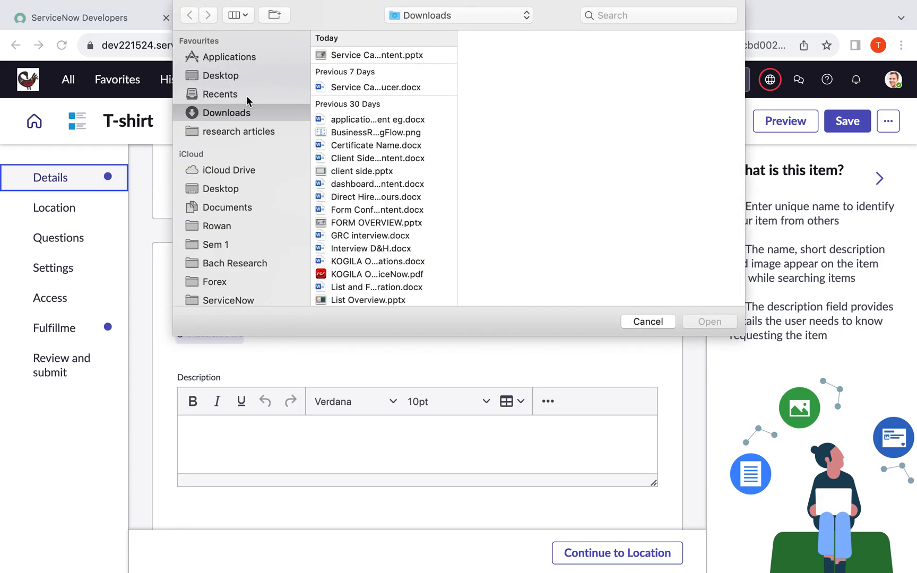
{"action": "left_click", "coordinate": [244, 95]}
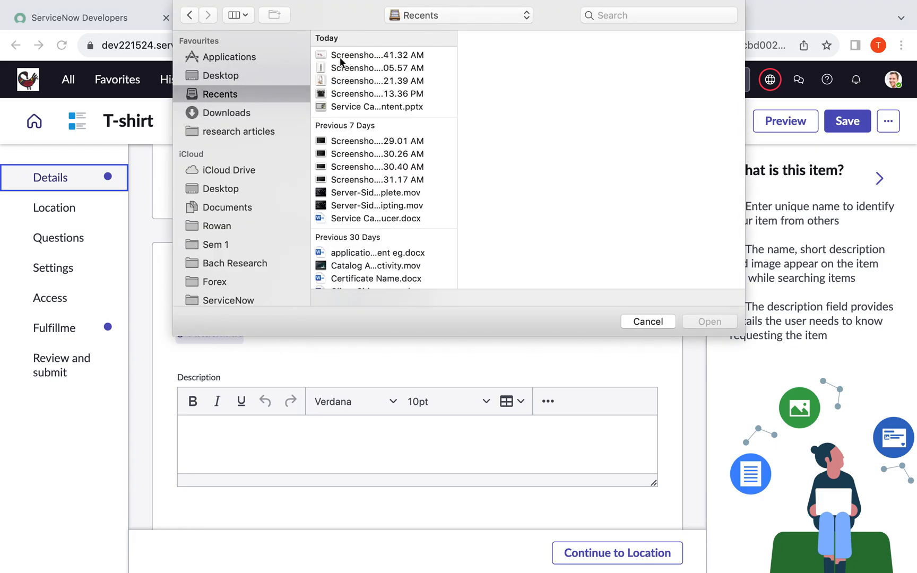
{"action": "double_click", "coordinate": [336, 93]}
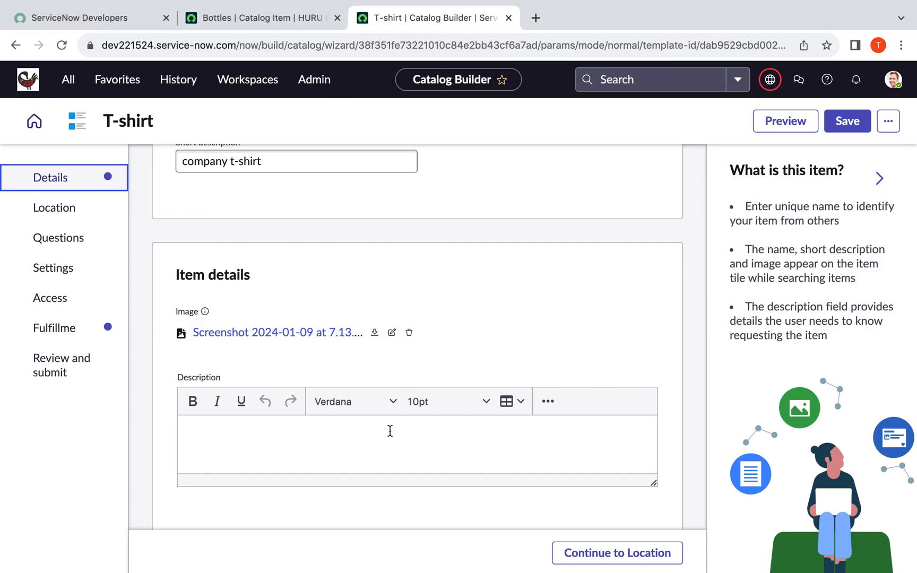
Enter the item description "unisex t-shirt available in 2 different colors" and continue to the Location stage
{"action": "left_click", "coordinate": [218, 442]}
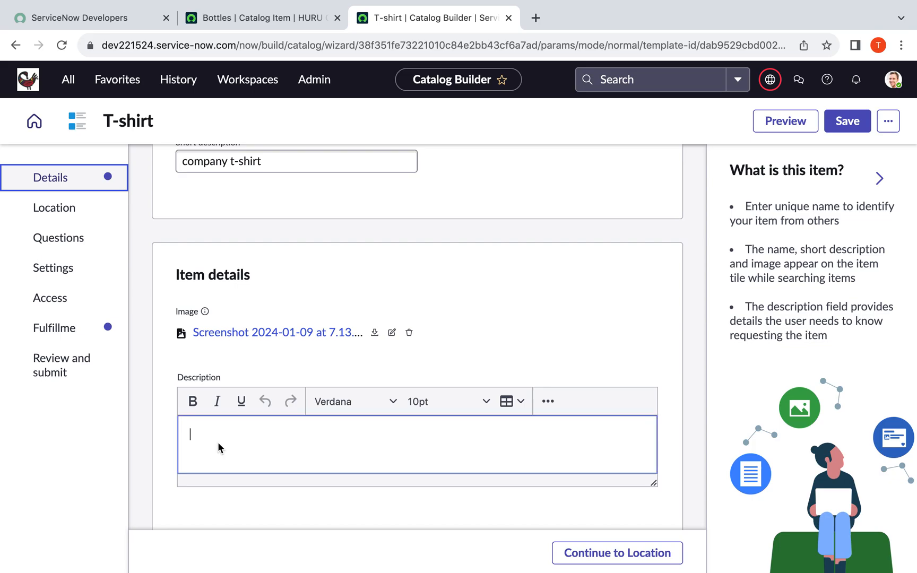
{"action": "scroll", "coordinate": [212, 439], "scroll_direction": "down", "scroll_amount": 2}
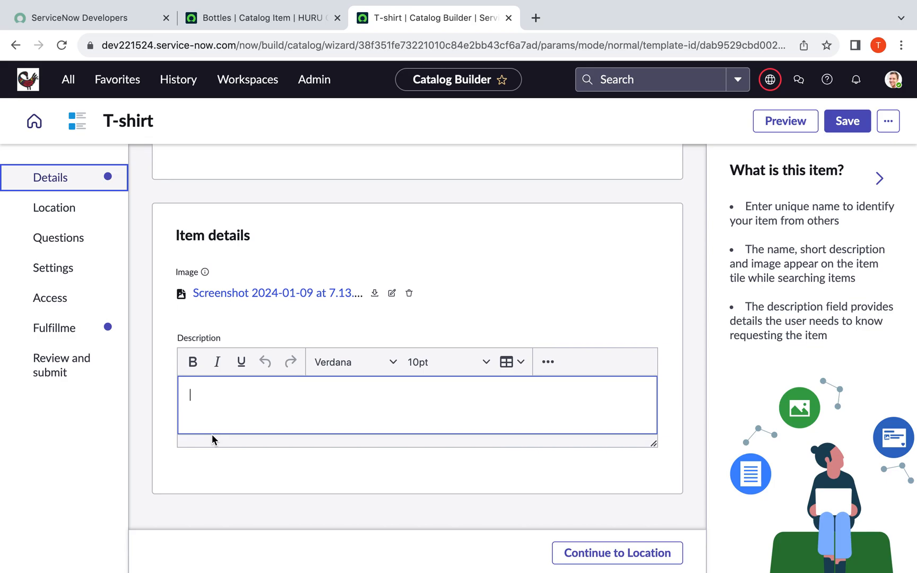
{"action": "type", "text": "unisex t-shirt av"}
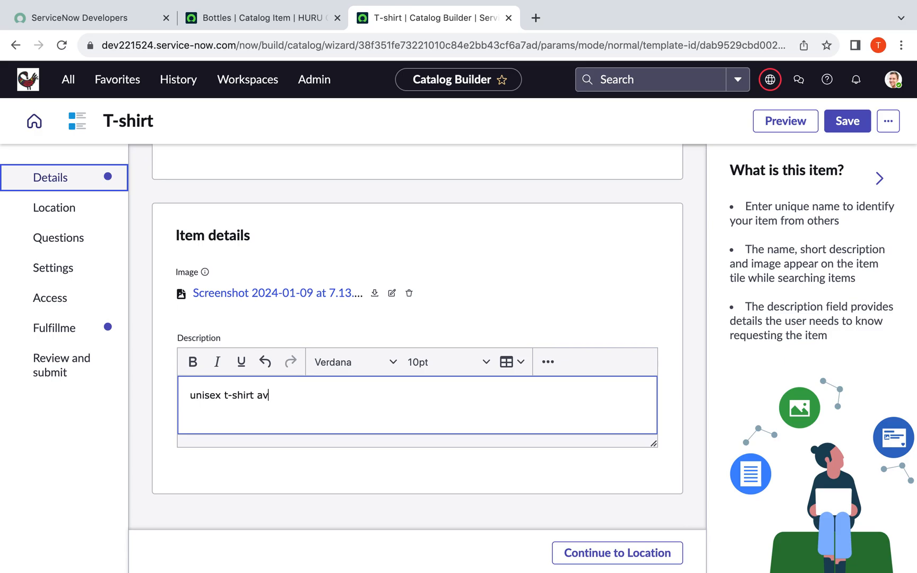
{"action": "type", "text": "ailable in 2 differe"}
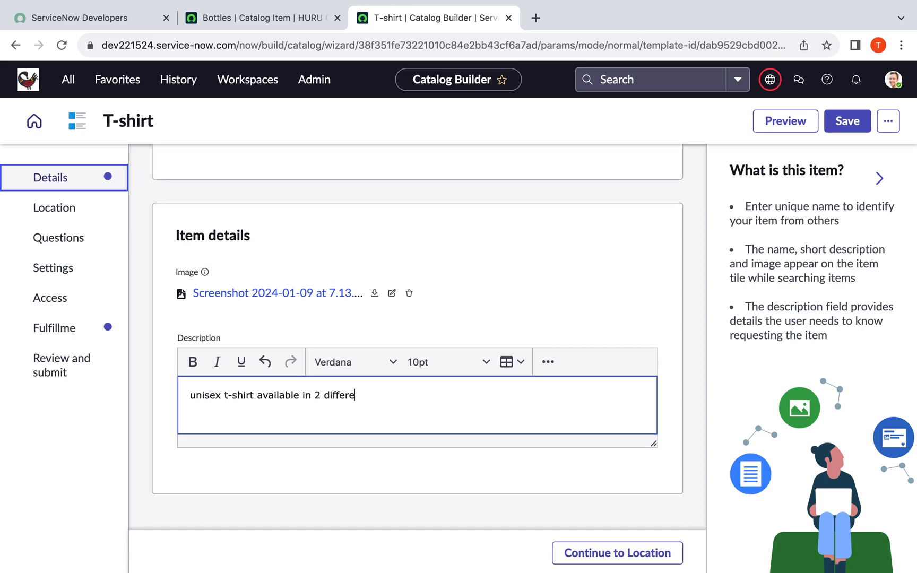
{"action": "type", "text": "olors"}
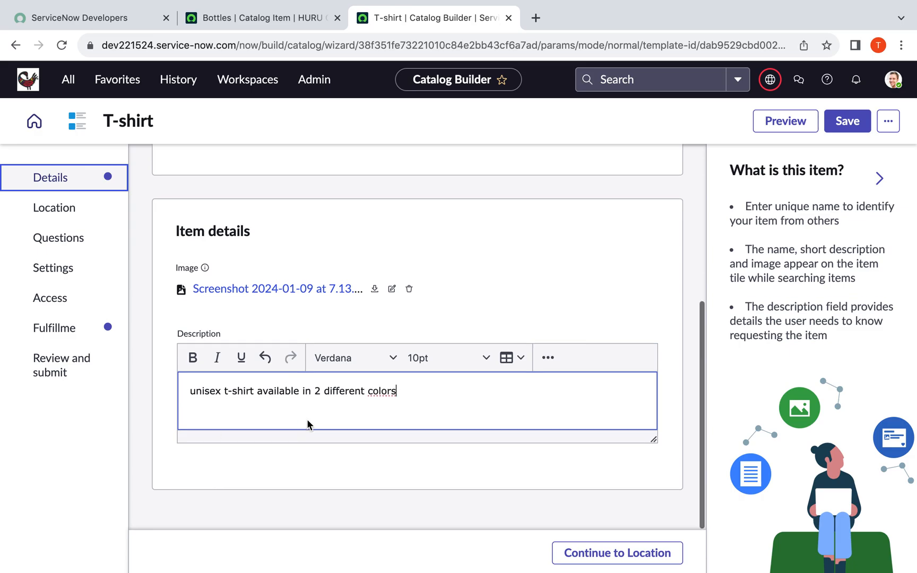
{"action": "scroll", "coordinate": [380, 317], "scroll_direction": "down", "scroll_amount": 1}
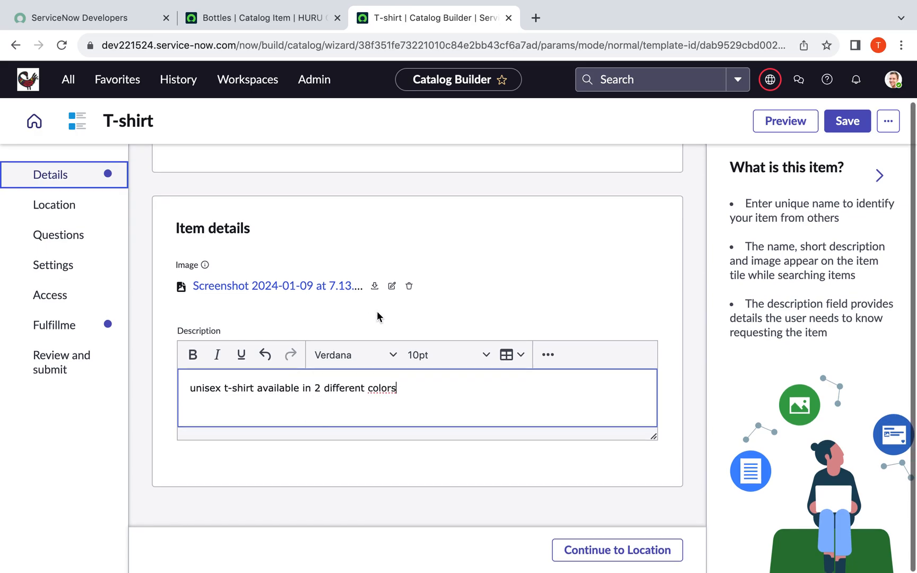
{"action": "left_click", "coordinate": [576, 549]}
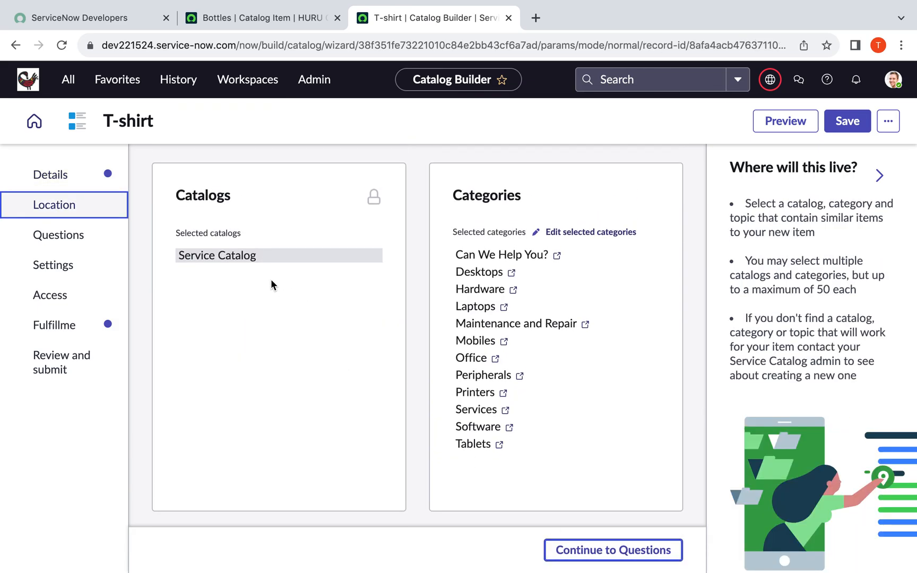
Remove Desktops, Hardware, Laptops, Maintenance and Repair, Mobiles, Peripherals, Printers, Software and Tablets from the item's selected categories
{"action": "left_click", "coordinate": [225, 257]}
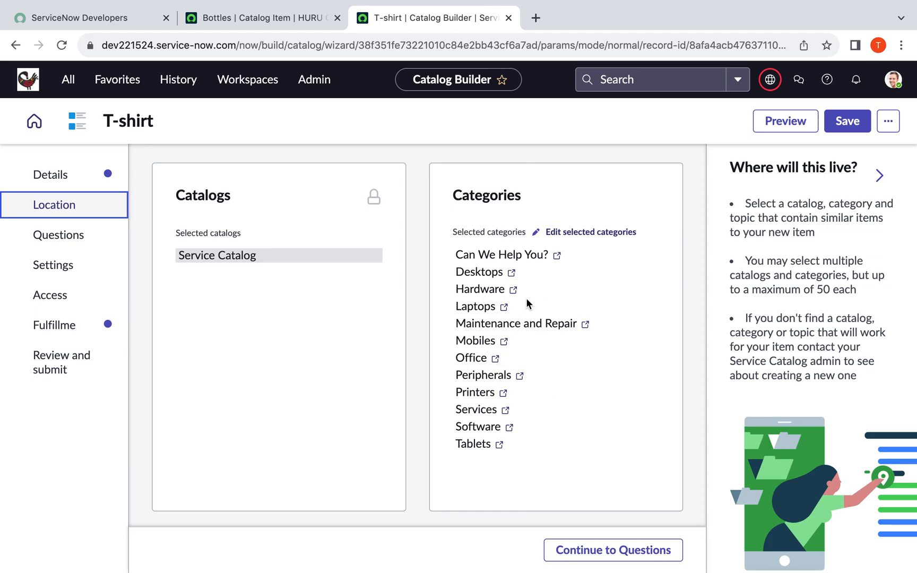
{"action": "left_click", "coordinate": [583, 234]}
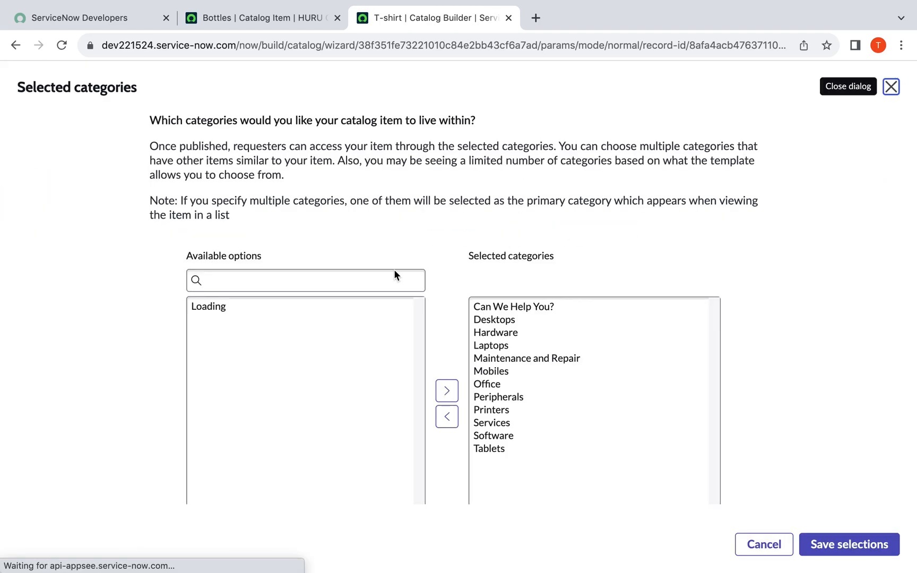
{"action": "scroll", "coordinate": [342, 374], "scroll_direction": "down", "scroll_amount": 1}
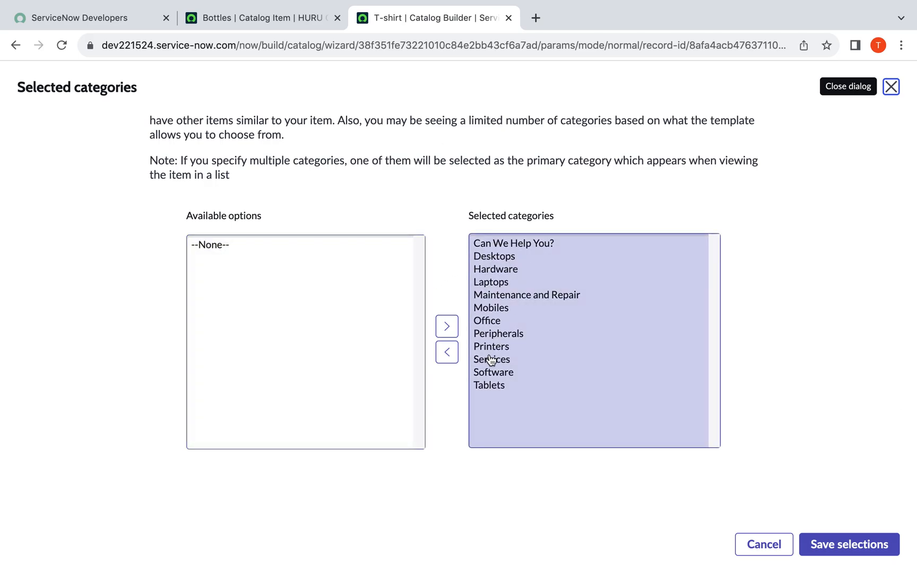
{"action": "left_click", "coordinate": [486, 388]}
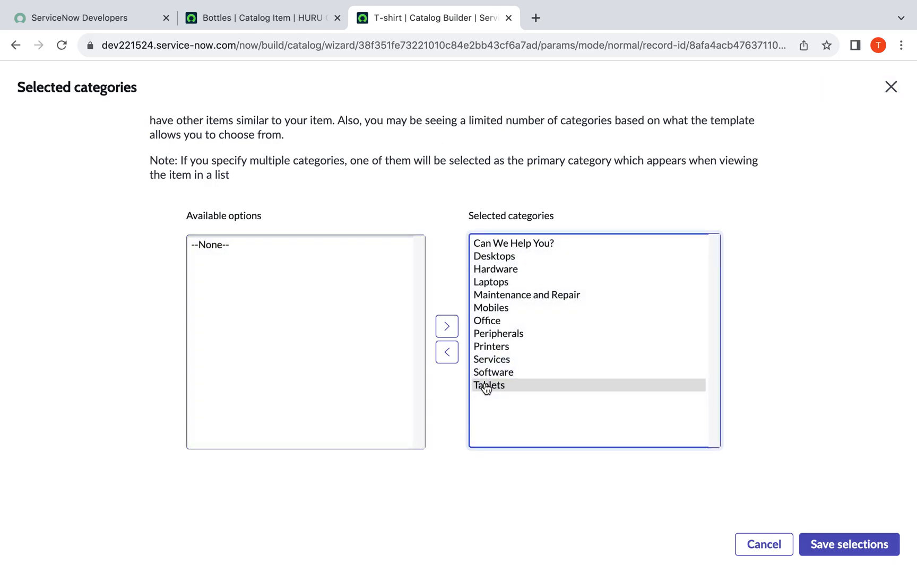
{"action": "left_click", "coordinate": [487, 373], "text": "shift"}
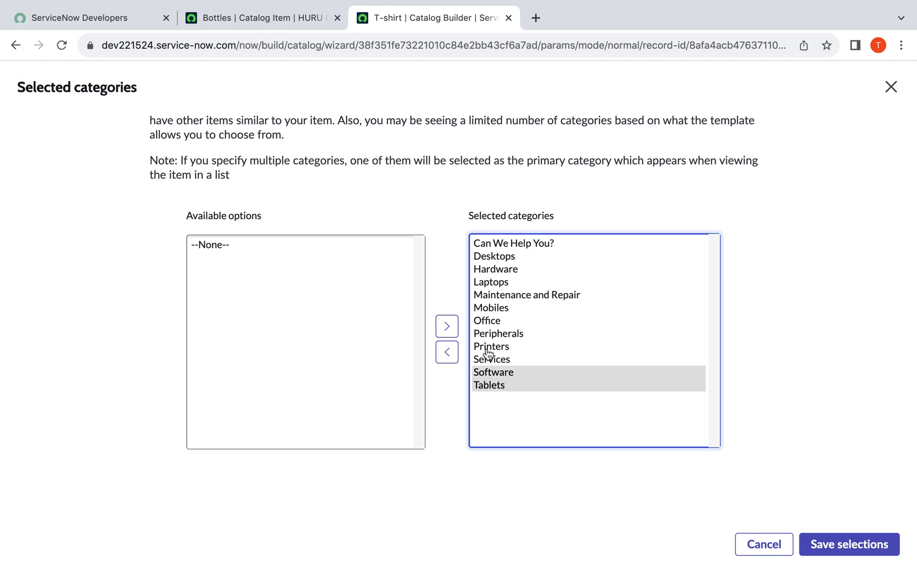
{"action": "left_click", "coordinate": [487, 349], "text": "super"}
{"action": "left_click", "coordinate": [489, 336], "text": "super"}
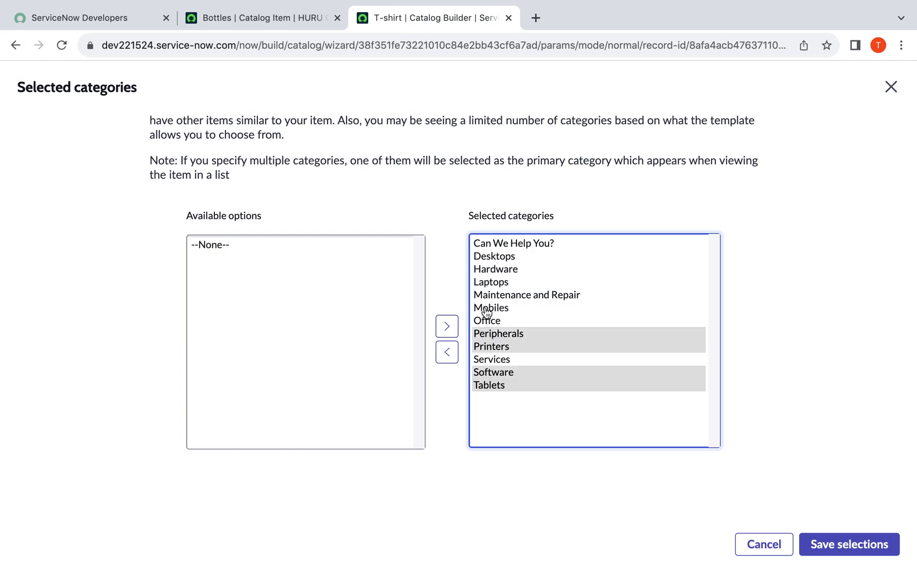
{"action": "left_click", "coordinate": [486, 312], "text": "super"}
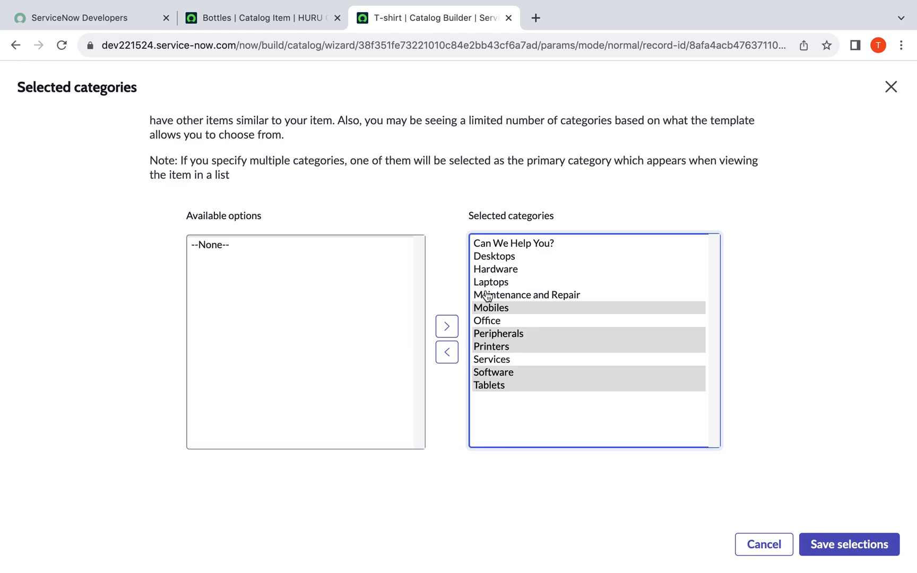
{"action": "left_click", "coordinate": [487, 296], "text": "super"}
{"action": "left_click", "coordinate": [487, 283], "text": "super"}
{"action": "left_click", "coordinate": [488, 270], "text": "super"}
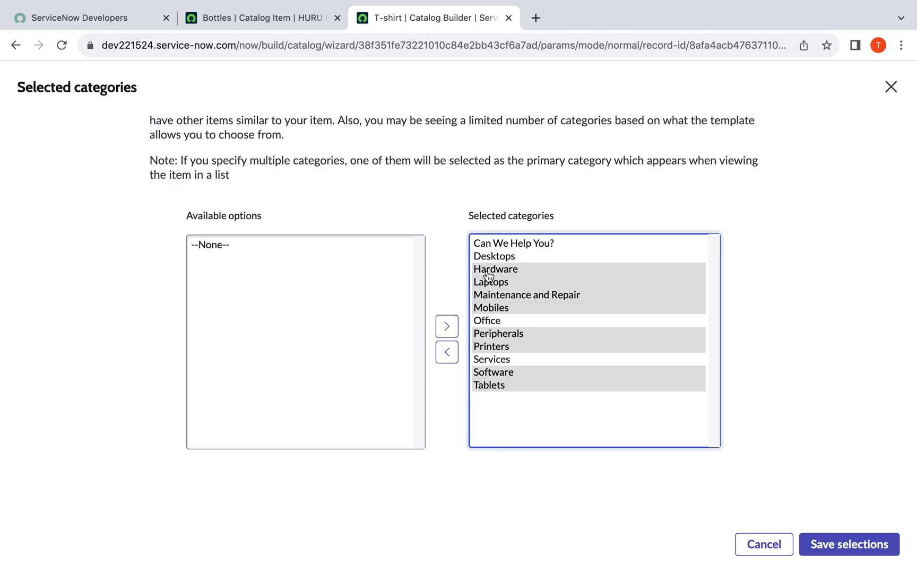
{"action": "left_click", "coordinate": [488, 260], "text": "super"}
{"action": "left_click", "coordinate": [445, 352]}
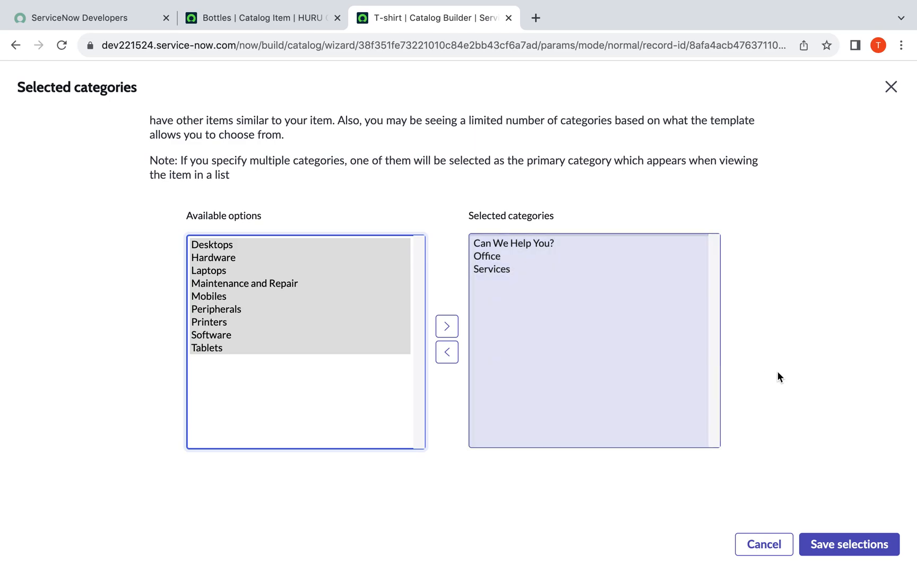
Save the reduced category list and add Hardware back to the item's selected categories
{"action": "left_click", "coordinate": [837, 545]}
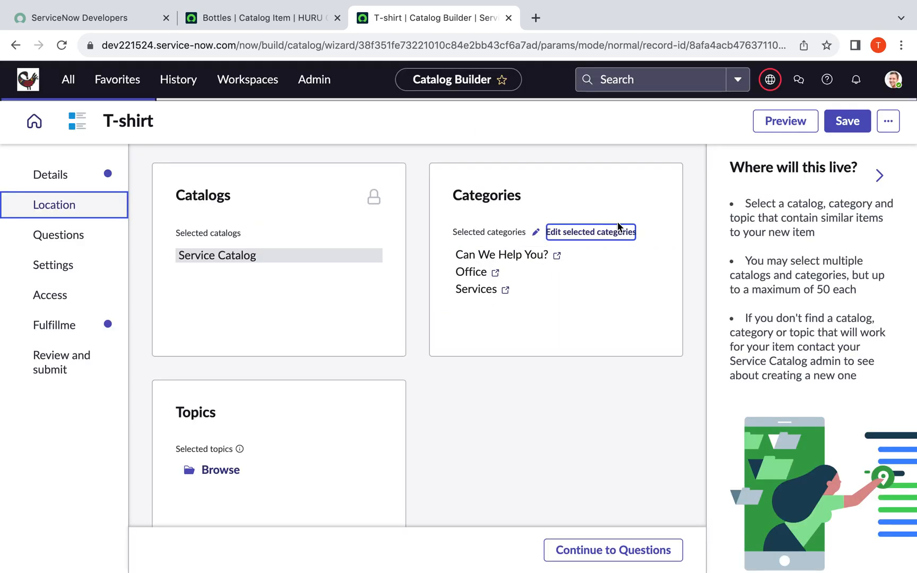
{"action": "left_click", "coordinate": [576, 227]}
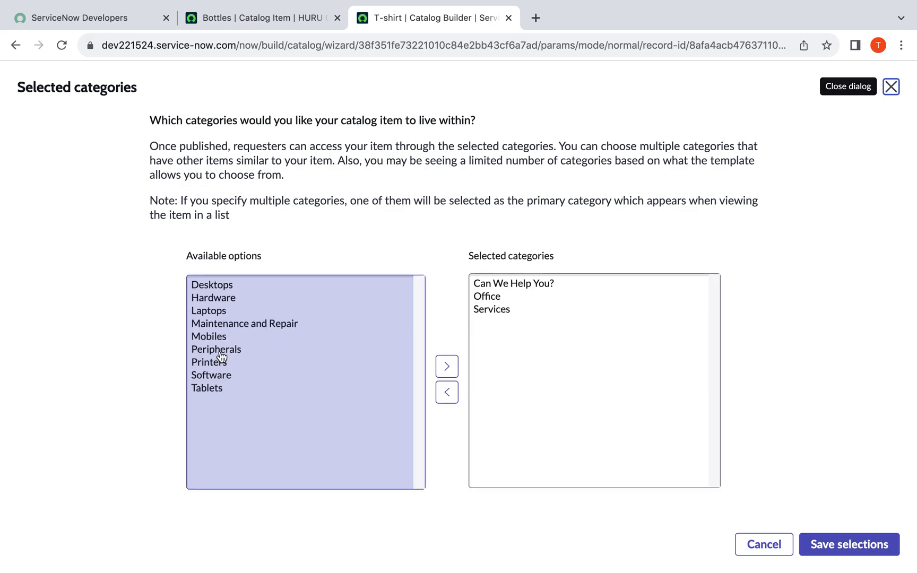
{"action": "left_click", "coordinate": [212, 297]}
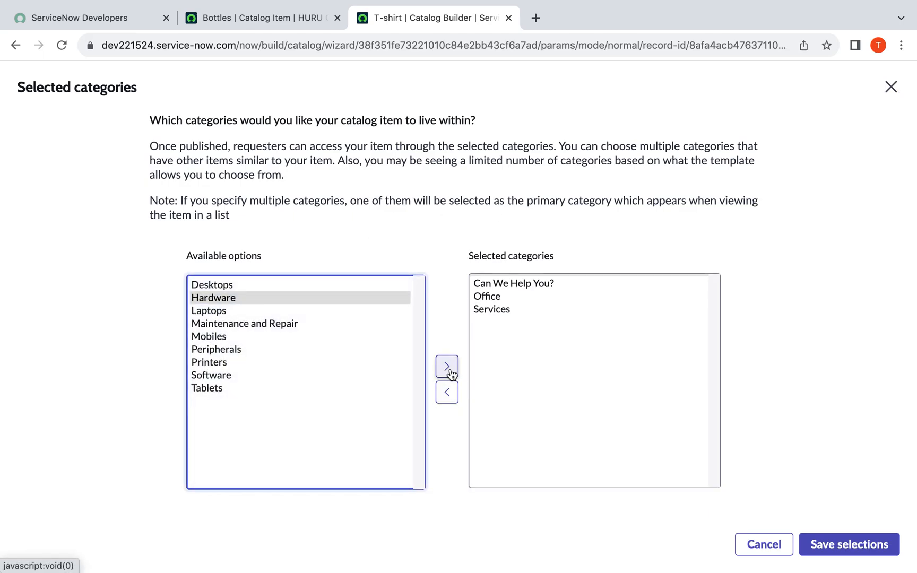
{"action": "left_click", "coordinate": [447, 367]}
{"action": "left_click", "coordinate": [844, 544]}
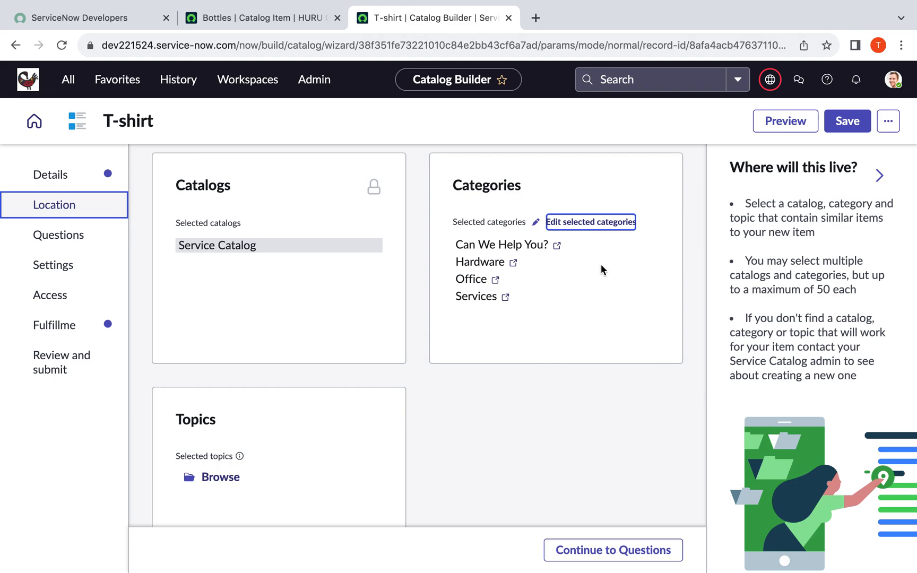
Continue from Location to the Questions stage and review the questions in the Standard Employee Questions set
{"action": "scroll", "coordinate": [504, 307], "scroll_direction": "down", "scroll_amount": 1}
{"action": "scroll", "coordinate": [504, 307], "scroll_direction": "up", "scroll_amount": 1}
{"action": "scroll", "coordinate": [504, 306], "scroll_direction": "down", "scroll_amount": 1}
{"action": "scroll", "coordinate": [505, 307], "scroll_direction": "up", "scroll_amount": 2}
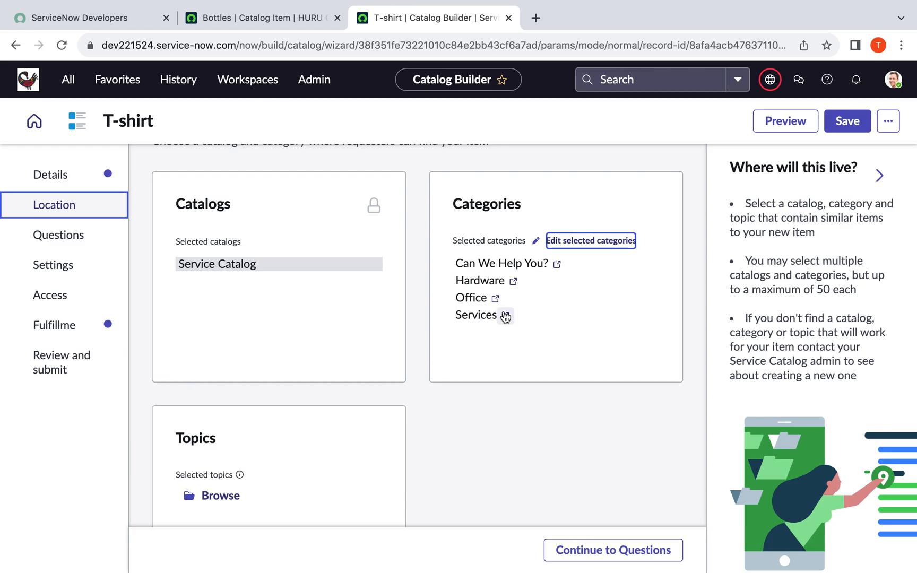
{"action": "scroll", "coordinate": [318, 349], "scroll_direction": "down", "scroll_amount": 3}
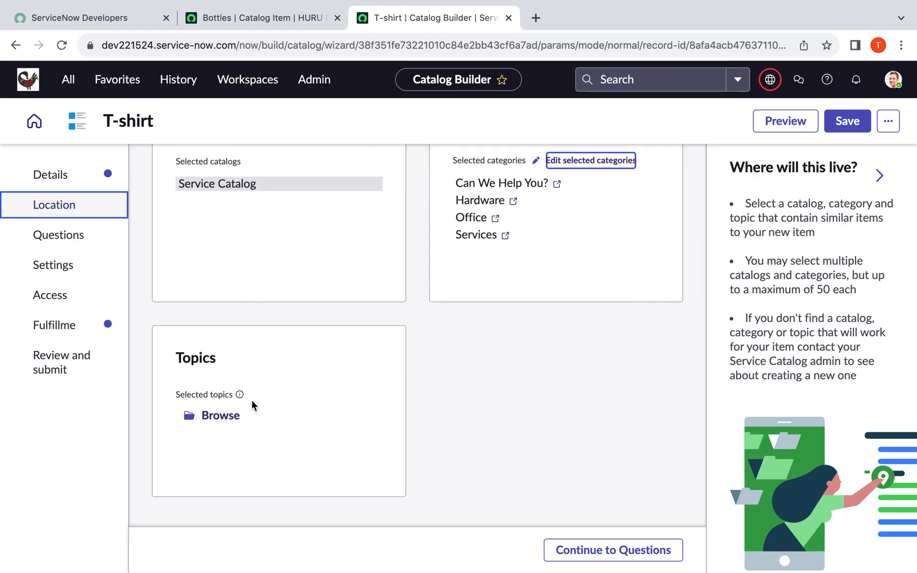
{"action": "left_click", "coordinate": [592, 559]}
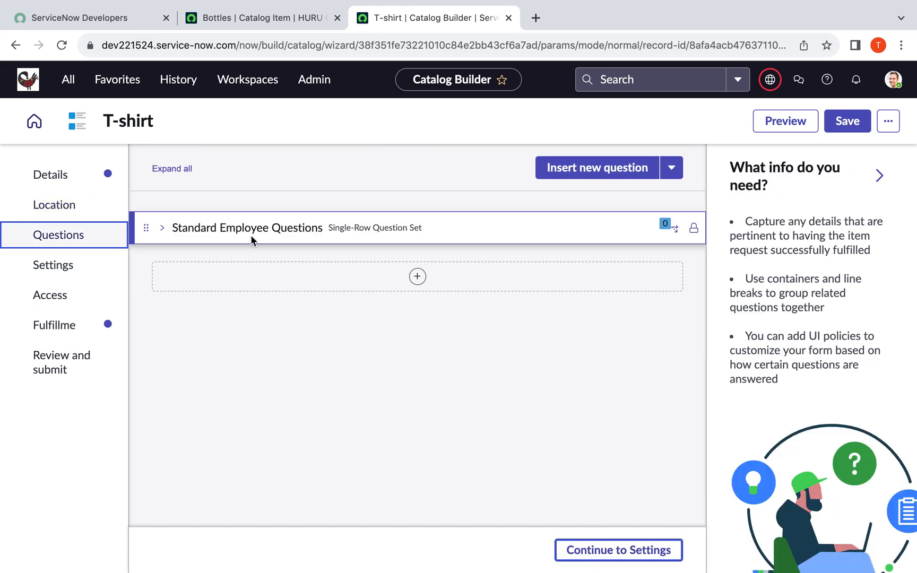
{"action": "left_click", "coordinate": [162, 228]}
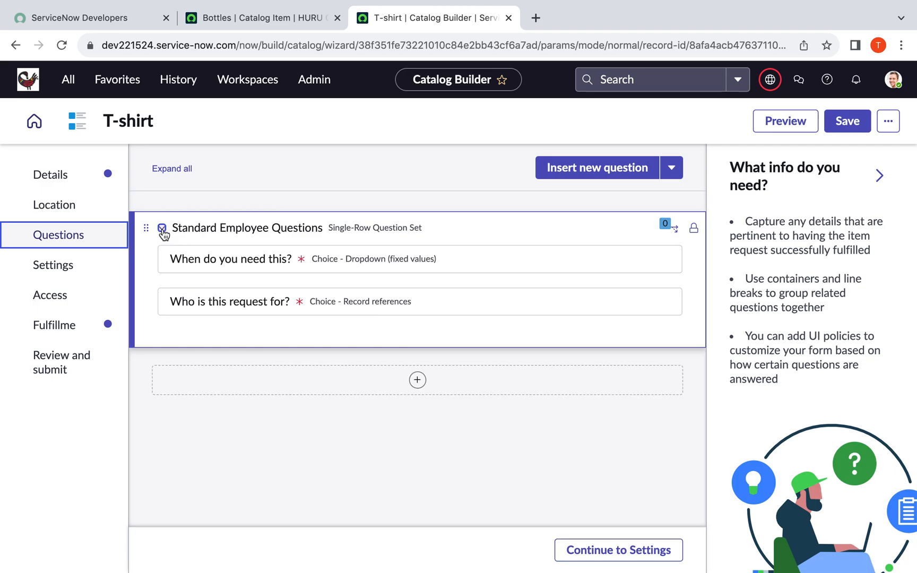
{"action": "left_click", "coordinate": [162, 228]}
{"action": "left_click", "coordinate": [162, 228]}
{"action": "left_click", "coordinate": [162, 228]}
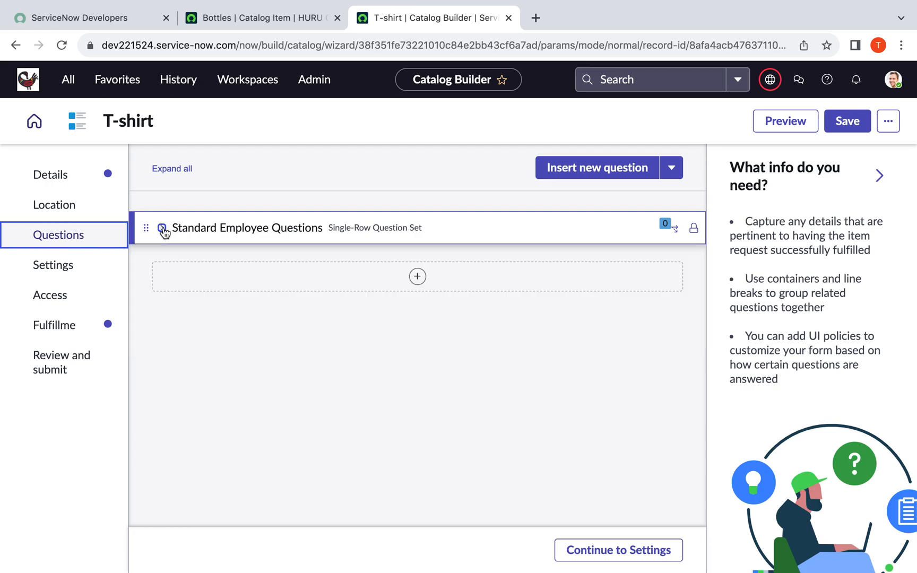
Start a new question below the Standard Employee Questions with type Choice and subtype Dropdown (fixed values)
{"action": "left_click", "coordinate": [416, 277]}
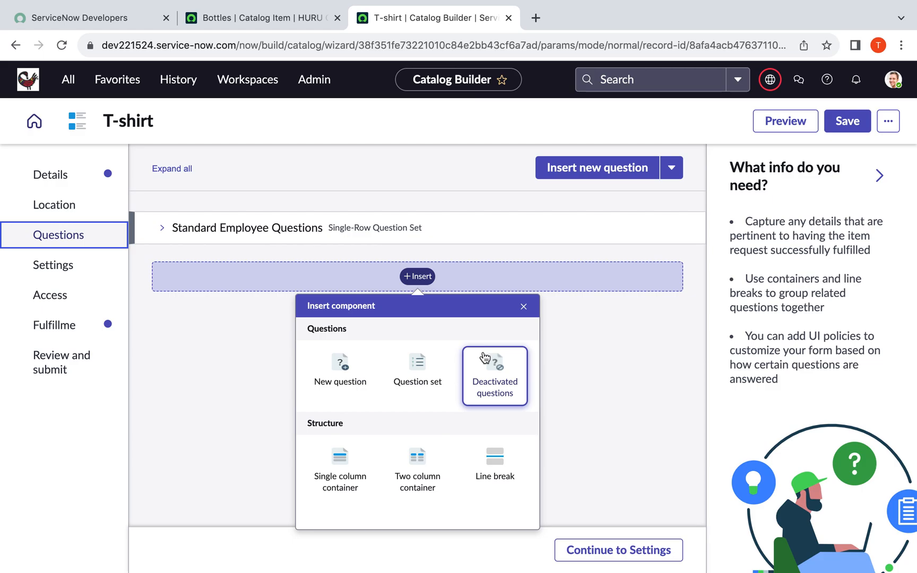
{"action": "left_click", "coordinate": [329, 366]}
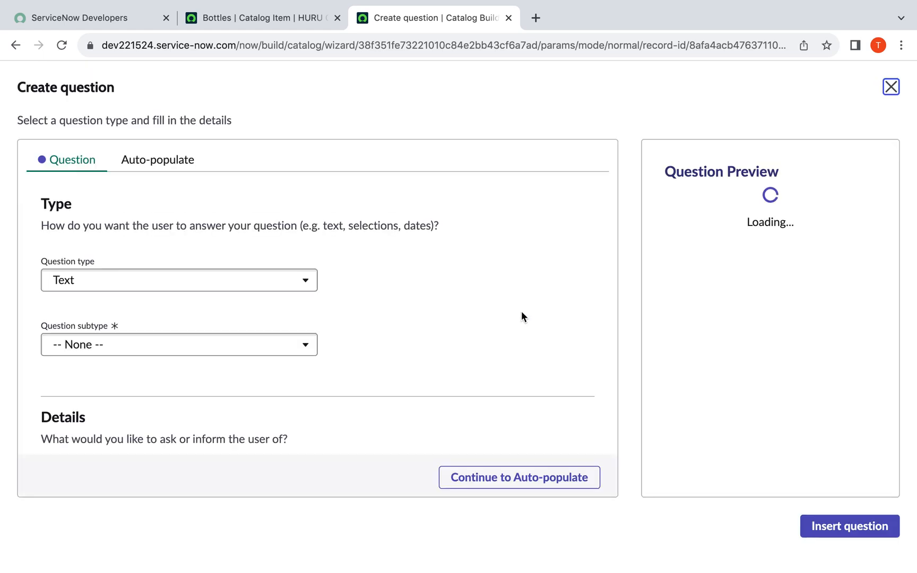
{"action": "left_click", "coordinate": [136, 282]}
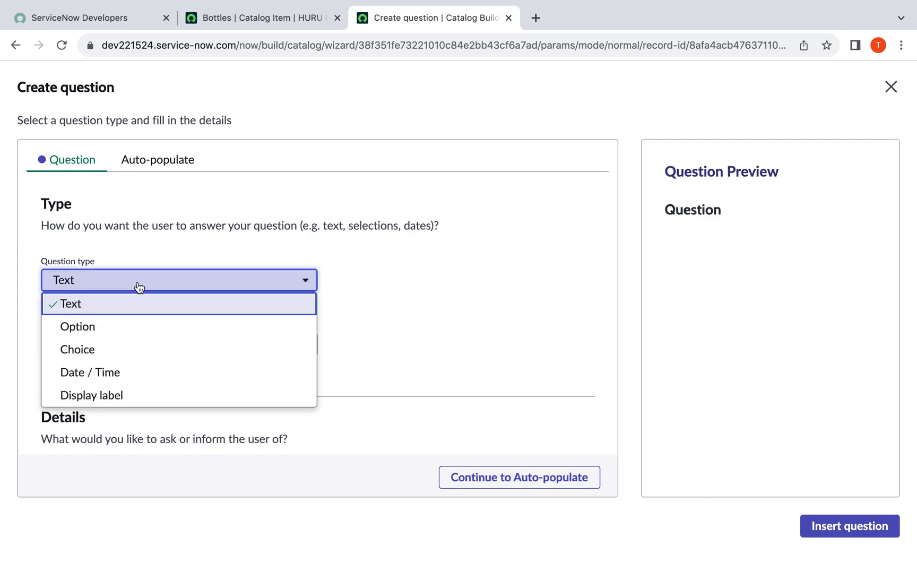
{"action": "left_click", "coordinate": [142, 348]}
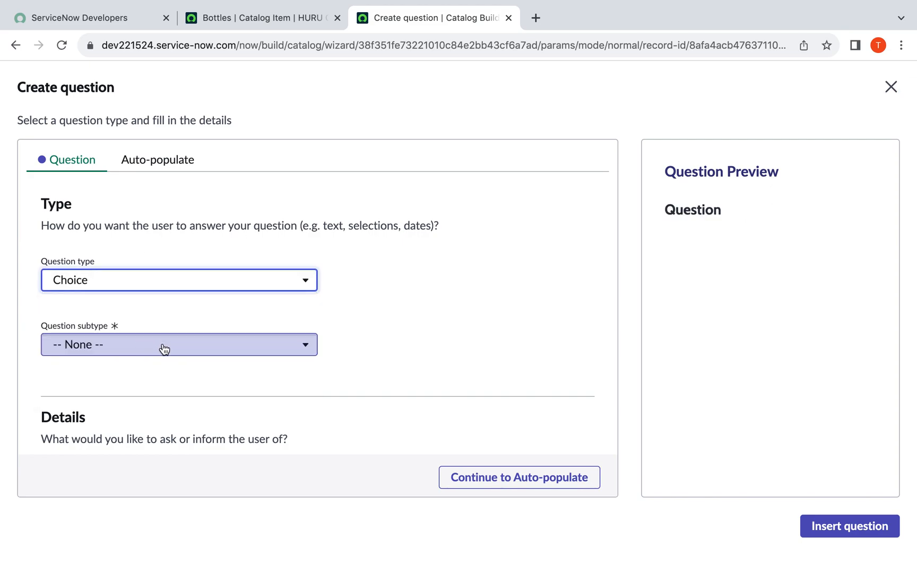
{"action": "left_click", "coordinate": [164, 348]}
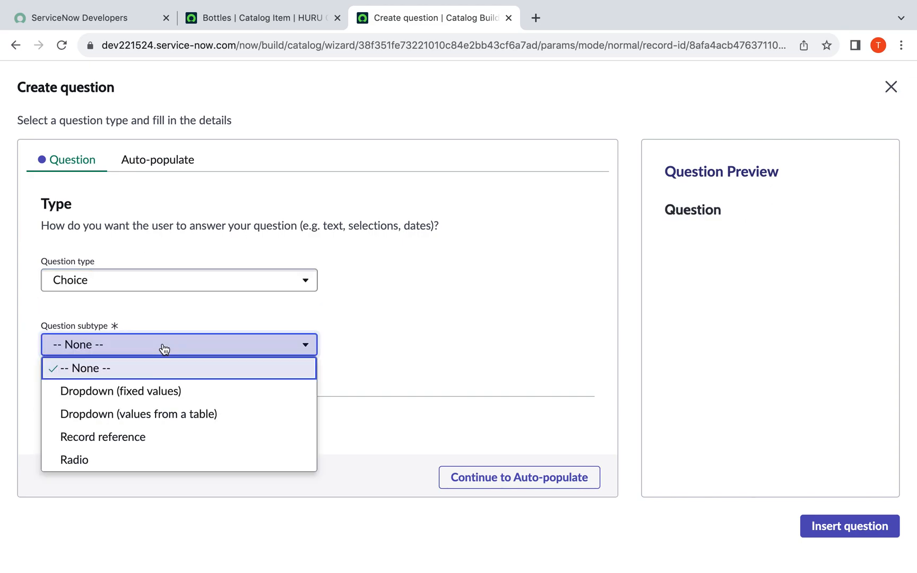
{"action": "left_click", "coordinate": [196, 393]}
Enter the question label "What color t-shirt do you want to order?"
{"action": "scroll", "coordinate": [266, 327], "scroll_direction": "down", "scroll_amount": 4}
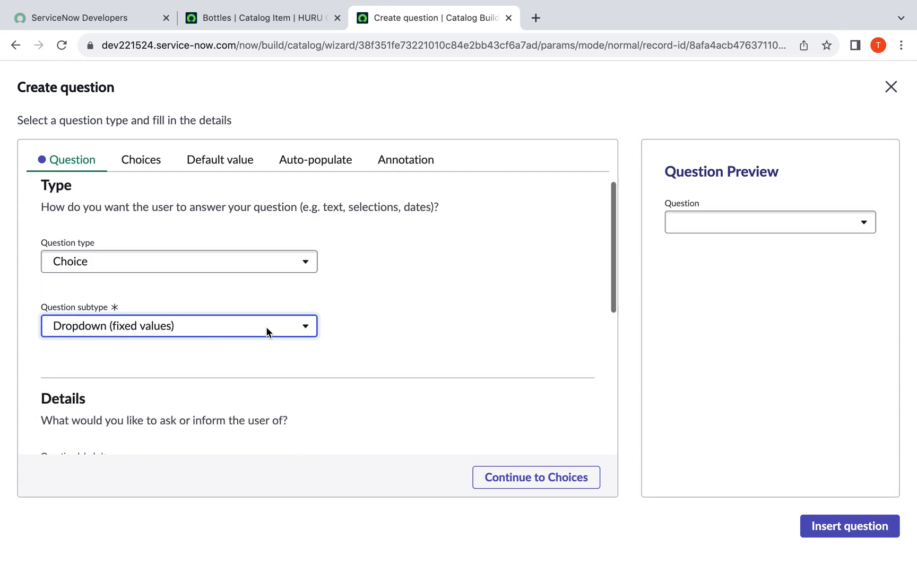
{"action": "left_click", "coordinate": [209, 290]}
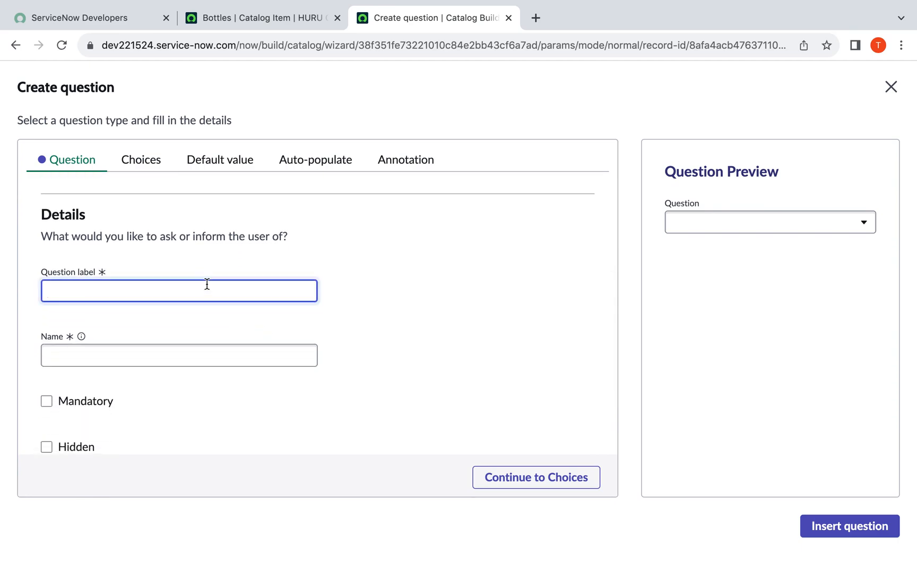
{"action": "type", "text": "What color t-shirt do"}
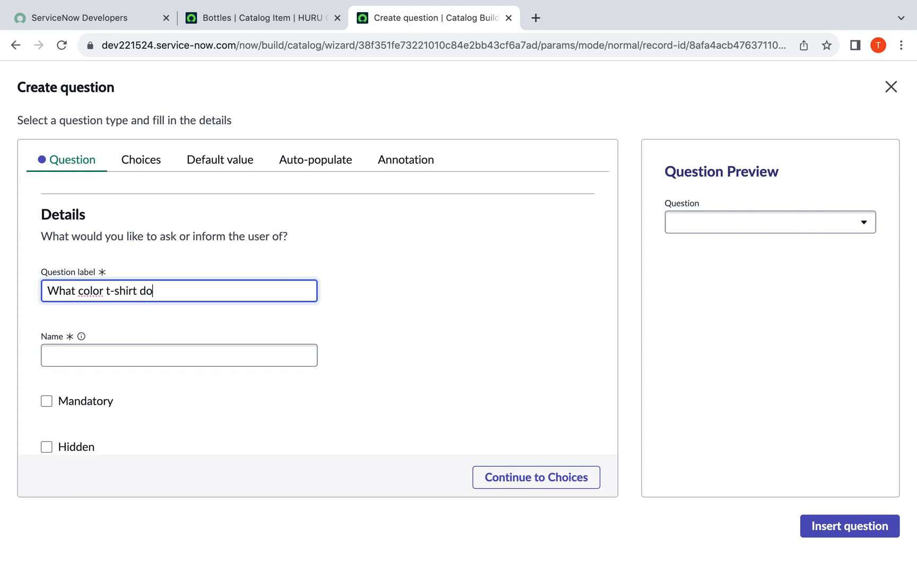
{"action": "type", "text": " you want to order"}
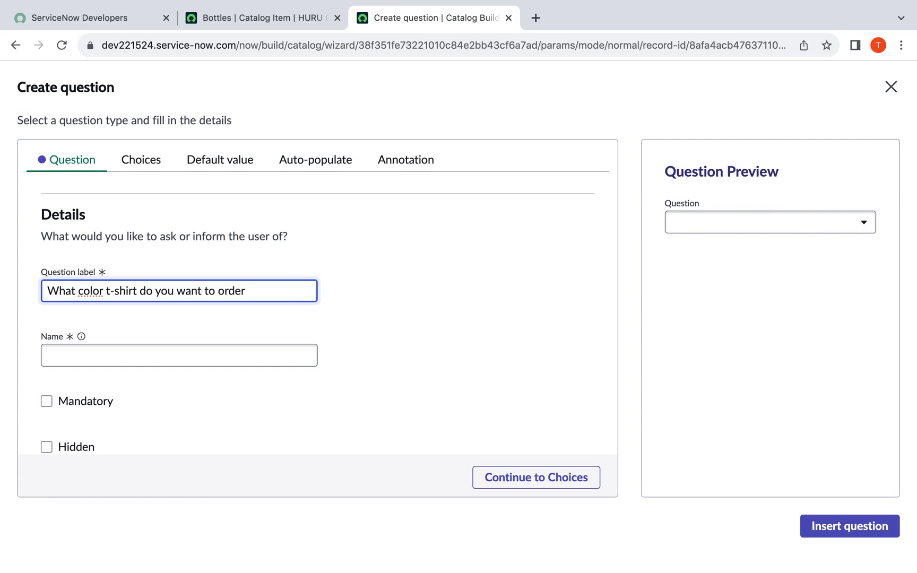
Shorten the question's name to color_t_shirt
{"action": "left_click", "coordinate": [173, 351]}
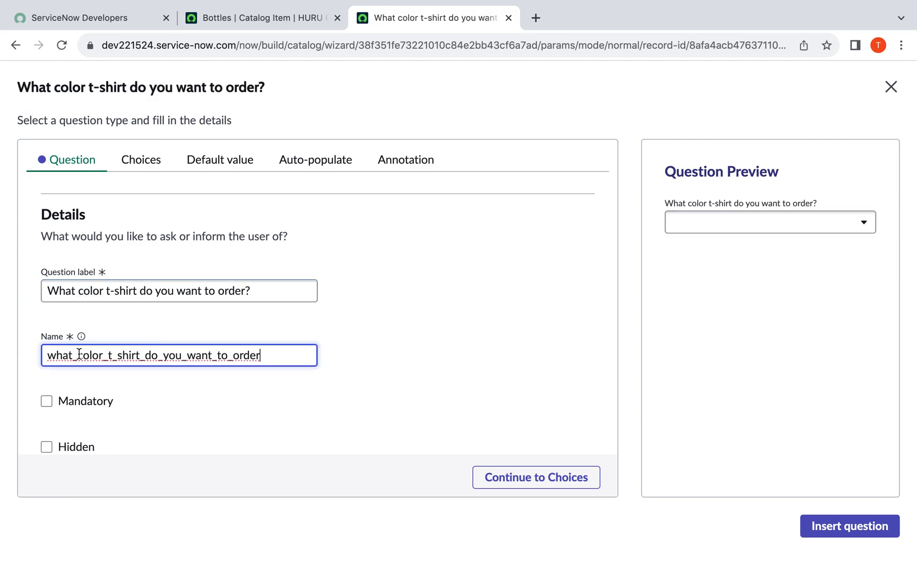
{"action": "left_click_drag", "start_coordinate": [79, 354], "coordinate": [34, 354]}
{"action": "key", "text": "BackSpace"}
{"action": "left_click_drag", "start_coordinate": [240, 353], "coordinate": [114, 352]}
{"action": "key", "text": "BackSpace"}
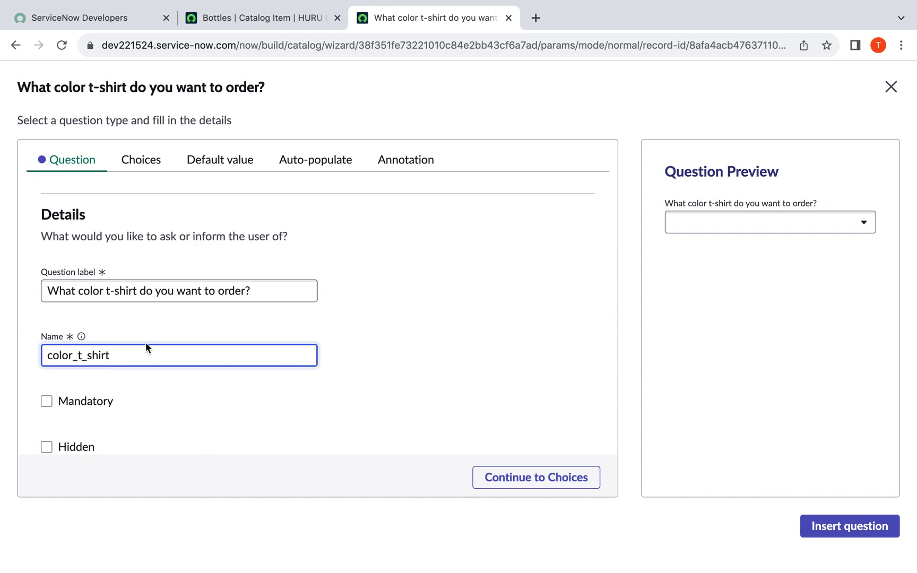
Make the t-shirt color question mandatory and continue to its choices
{"action": "scroll", "coordinate": [133, 354], "scroll_direction": "down", "scroll_amount": 2}
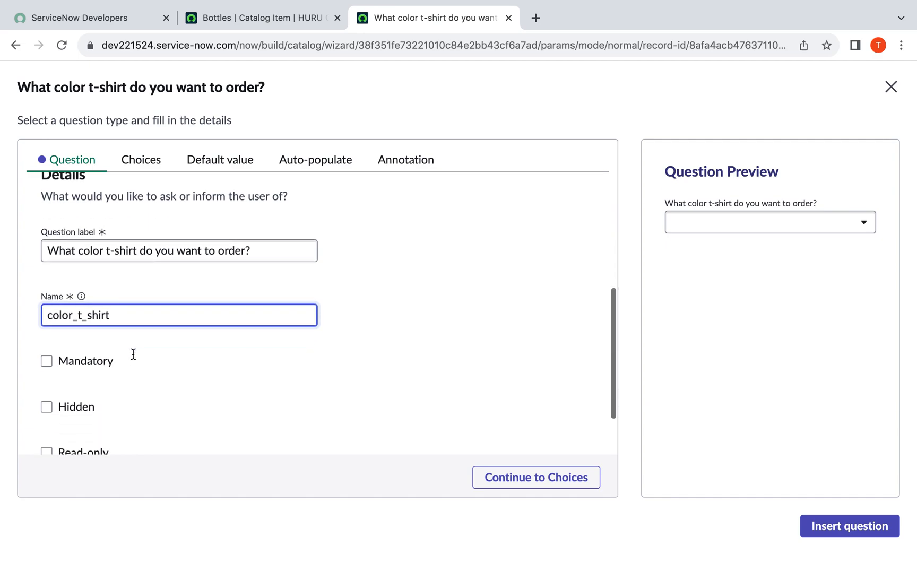
{"action": "scroll", "coordinate": [94, 357], "scroll_direction": "down", "scroll_amount": 3}
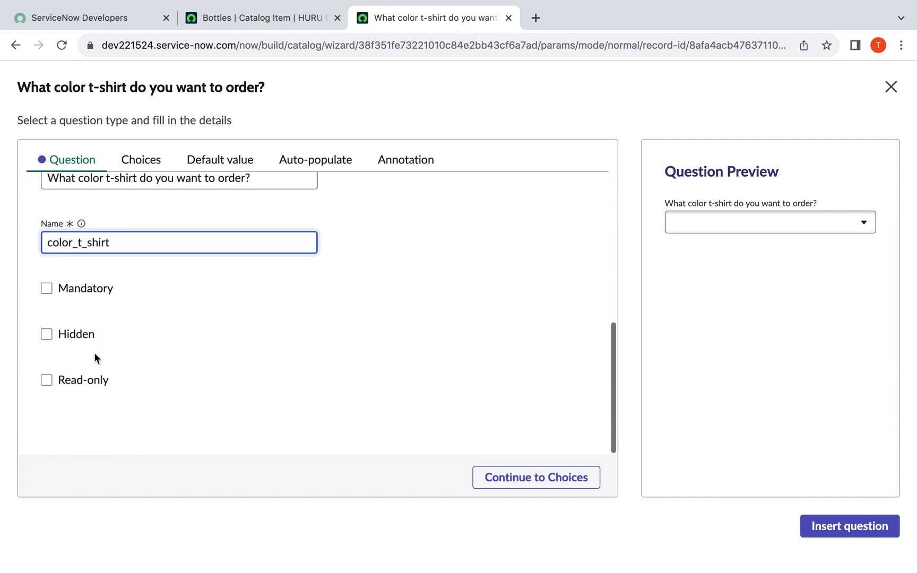
{"action": "left_click", "coordinate": [47, 289]}
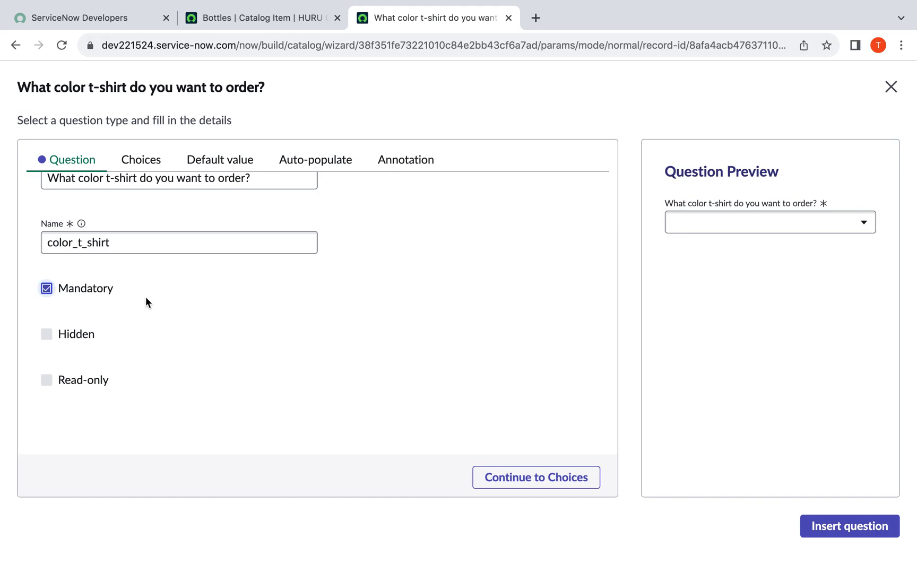
{"action": "left_click", "coordinate": [578, 482]}
Add an available choice with the display name "black" and the value "black"
{"action": "scroll", "coordinate": [403, 268], "scroll_direction": "down", "scroll_amount": 2}
{"action": "scroll", "coordinate": [249, 315], "scroll_direction": "up", "scroll_amount": 3}
{"action": "scroll", "coordinate": [248, 315], "scroll_direction": "down", "scroll_amount": 2}
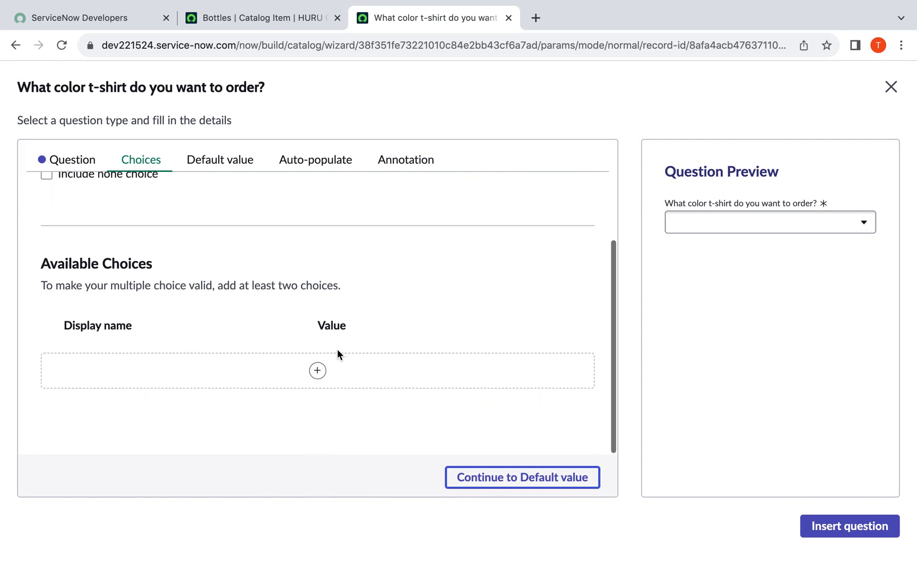
{"action": "left_click", "coordinate": [319, 371]}
{"action": "left_click", "coordinate": [227, 376]}
{"action": "type", "text": "bal"}
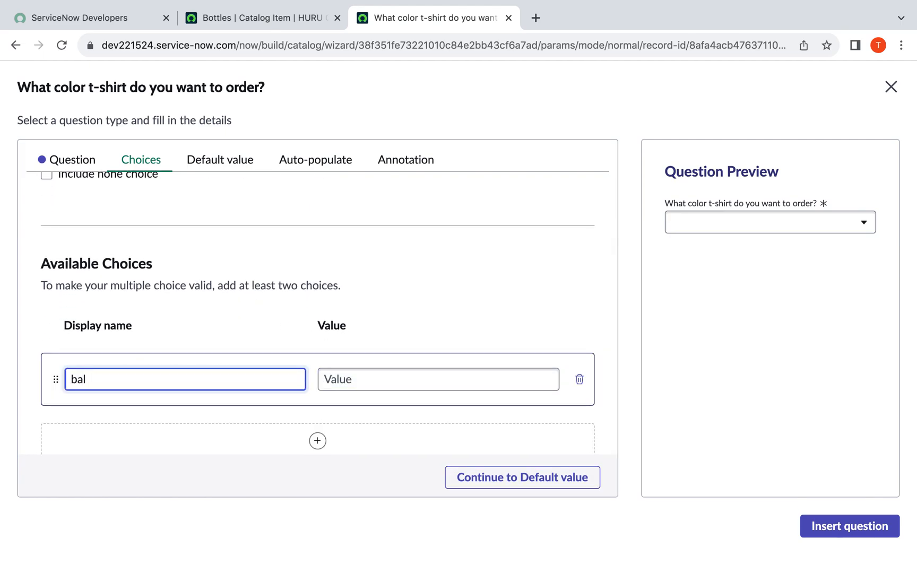
{"action": "type", "text": "cklack"}
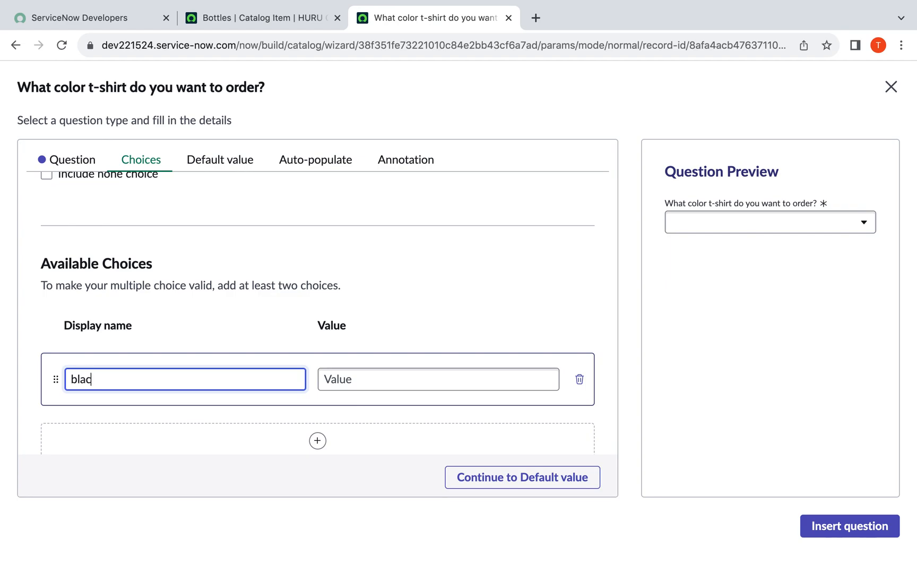
{"action": "left_click", "coordinate": [395, 381]}
{"action": "type", "text": "black"}
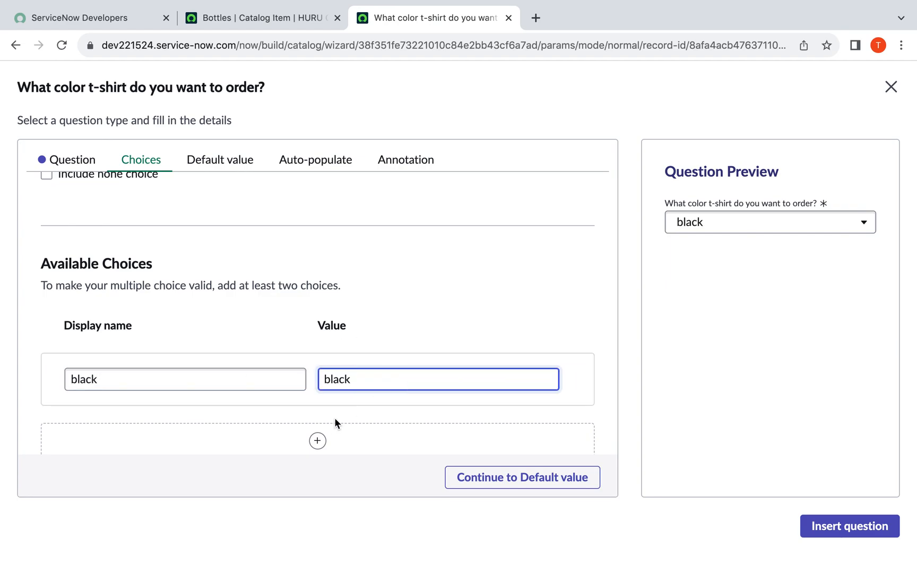
Add a second choice with the display name "blue" and the value "blue"
{"action": "left_click", "coordinate": [318, 441]}
{"action": "scroll", "coordinate": [231, 413], "scroll_direction": "down", "scroll_amount": 2}
{"action": "left_click", "coordinate": [197, 372]}
{"action": "type", "text": "blue"}
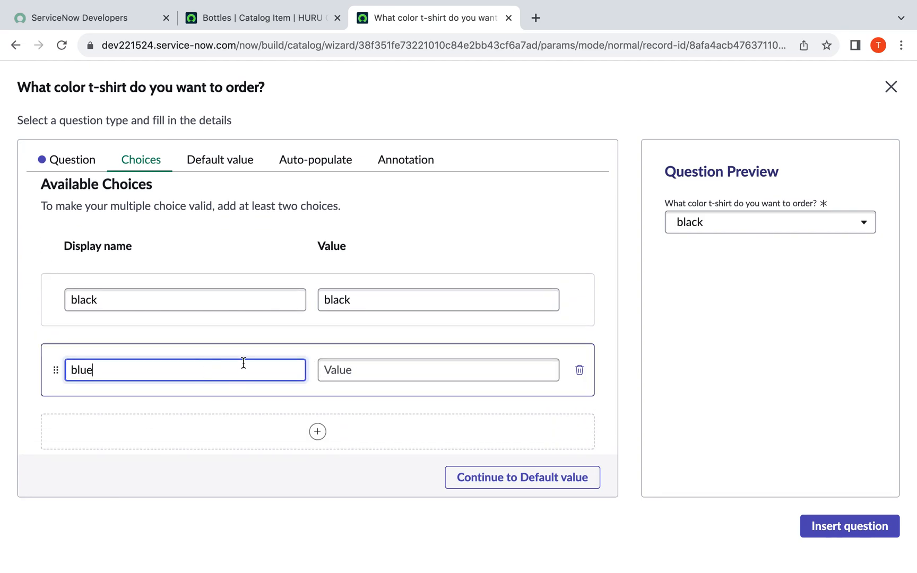
{"action": "left_click", "coordinate": [351, 370]}
{"action": "type", "text": "blue"}
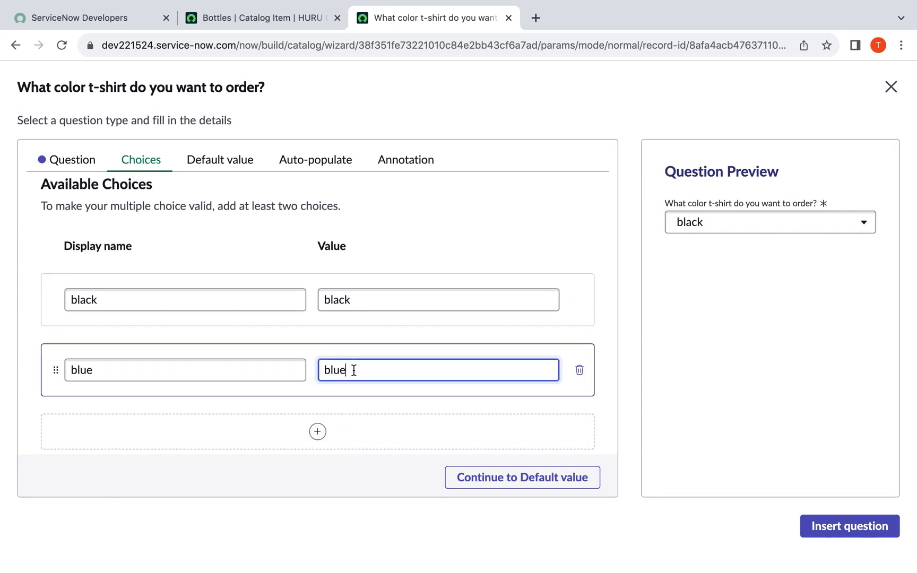
Set the question's default value to black and check which questions auto-populate can depend on
{"action": "left_click", "coordinate": [522, 478]}
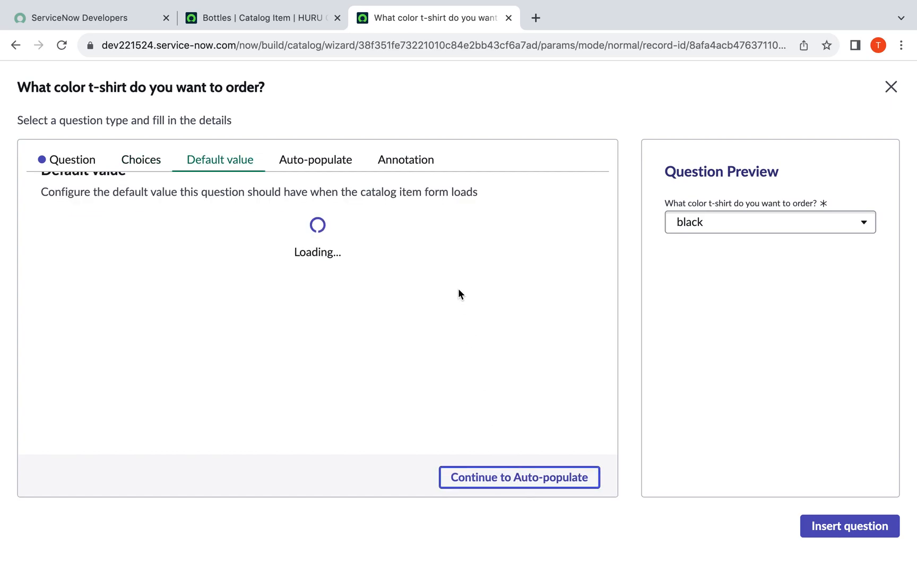
{"action": "left_click", "coordinate": [307, 265]}
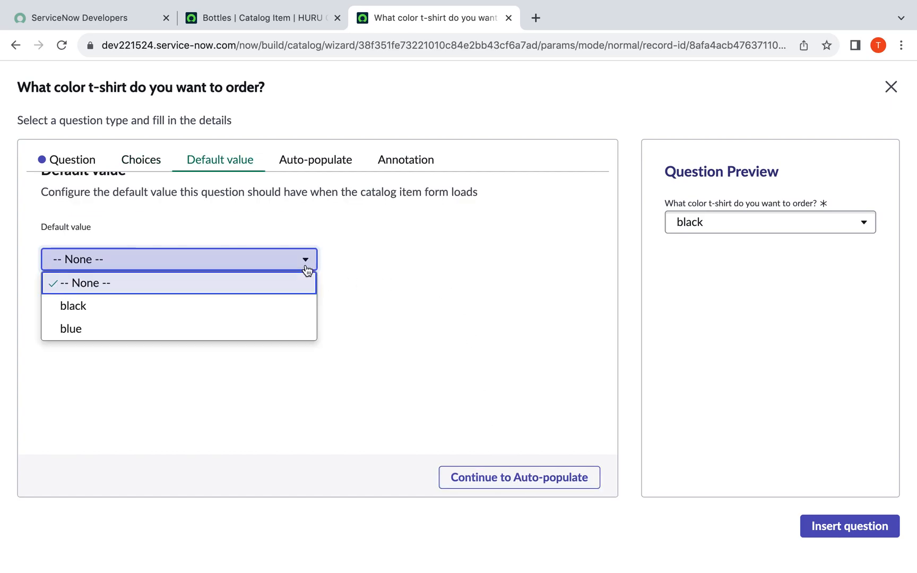
{"action": "left_click", "coordinate": [282, 307]}
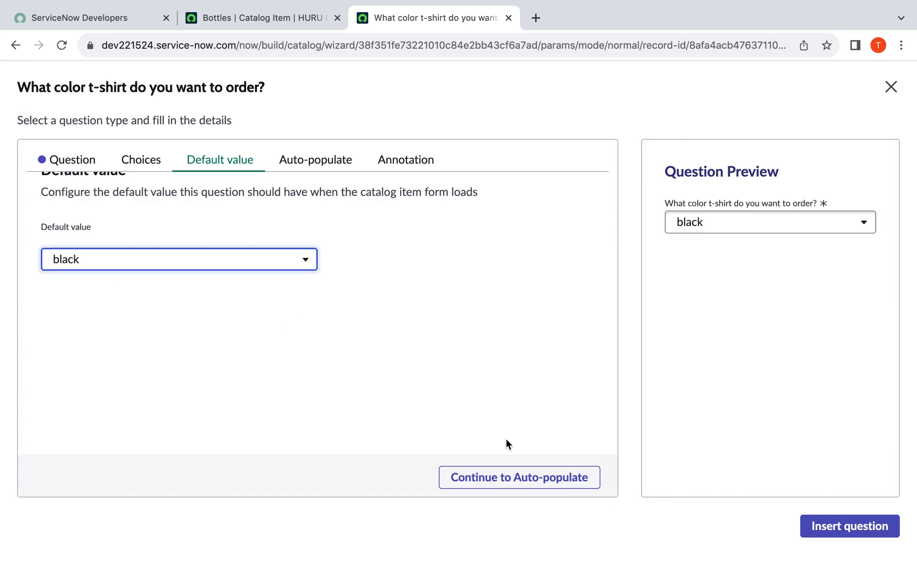
{"action": "left_click", "coordinate": [516, 477]}
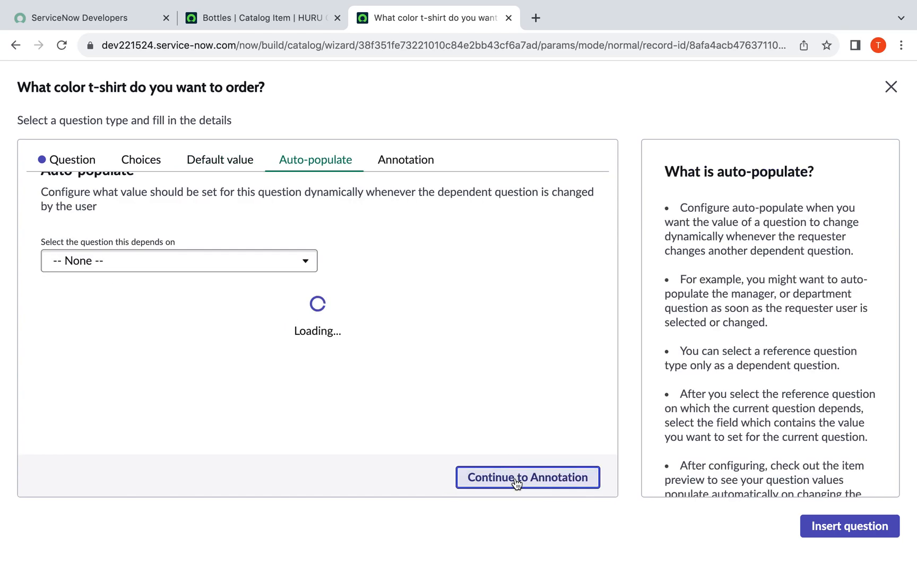
{"action": "left_click", "coordinate": [273, 266]}
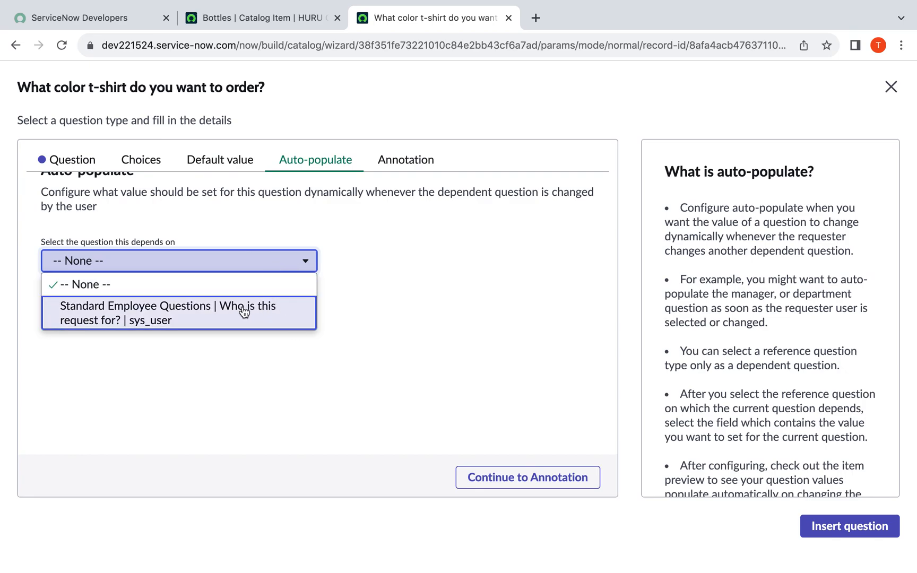
{"action": "left_click", "coordinate": [360, 288]}
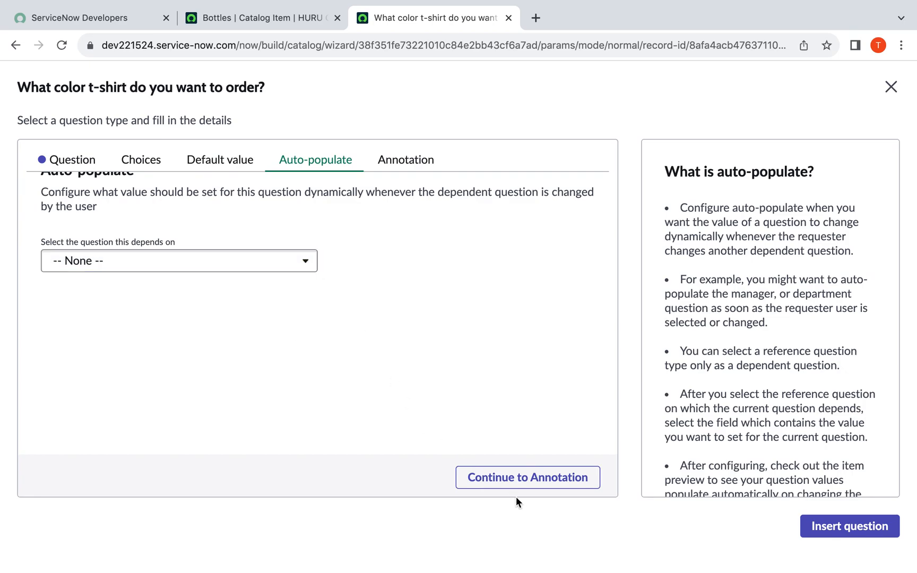
Insert the t-shirt color question without instructions, reopen it to review its settings, and save it
{"action": "left_click", "coordinate": [508, 479]}
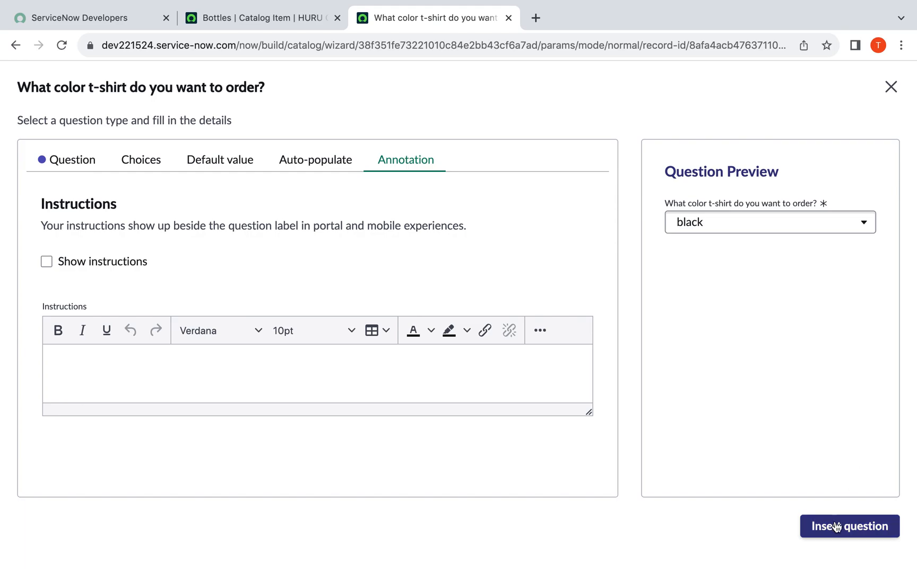
{"action": "left_click", "coordinate": [817, 525]}
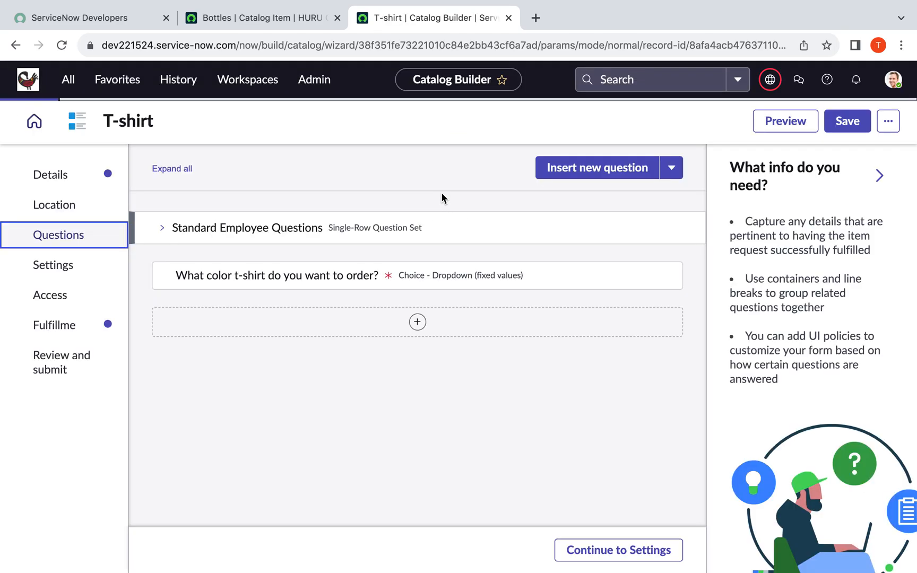
{"action": "mouse_move", "coordinate": [278, 276]}
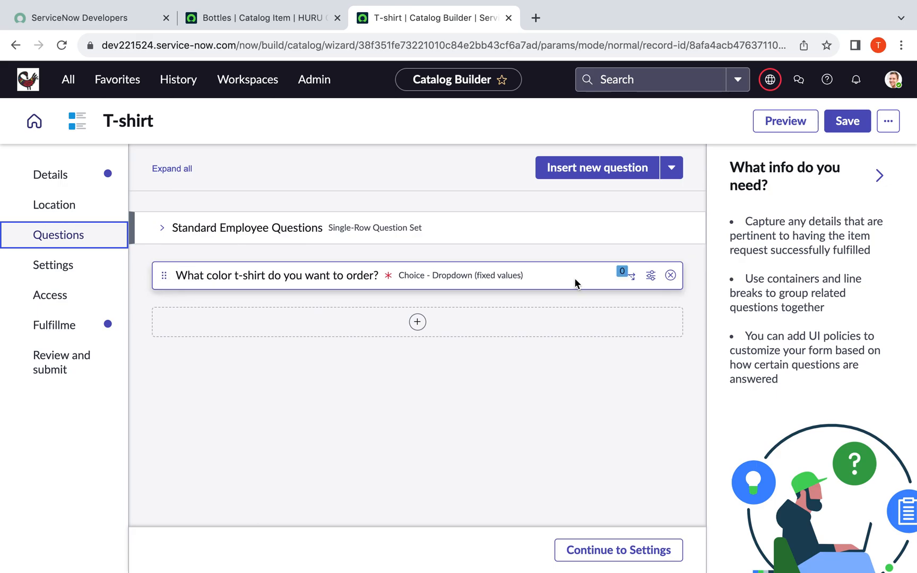
{"action": "left_click", "coordinate": [651, 277]}
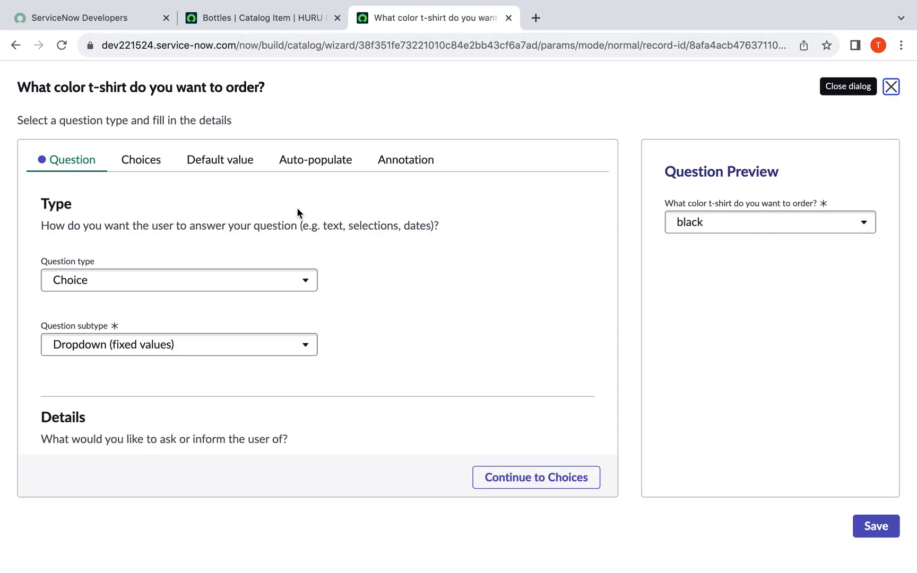
{"action": "left_click", "coordinate": [883, 534]}
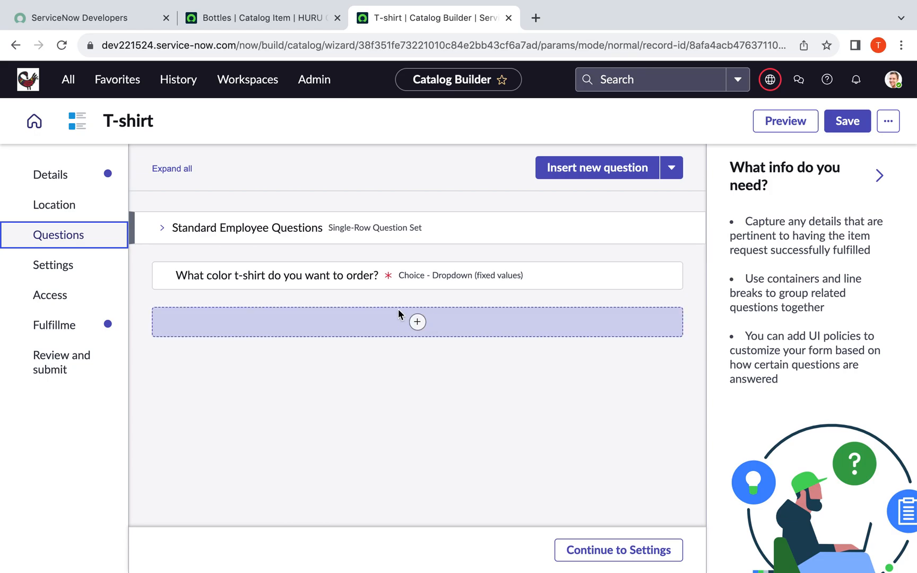
Start a new question below the color question with type Choice and subtype Dropdown (fixed values)
{"action": "left_click", "coordinate": [418, 322]}
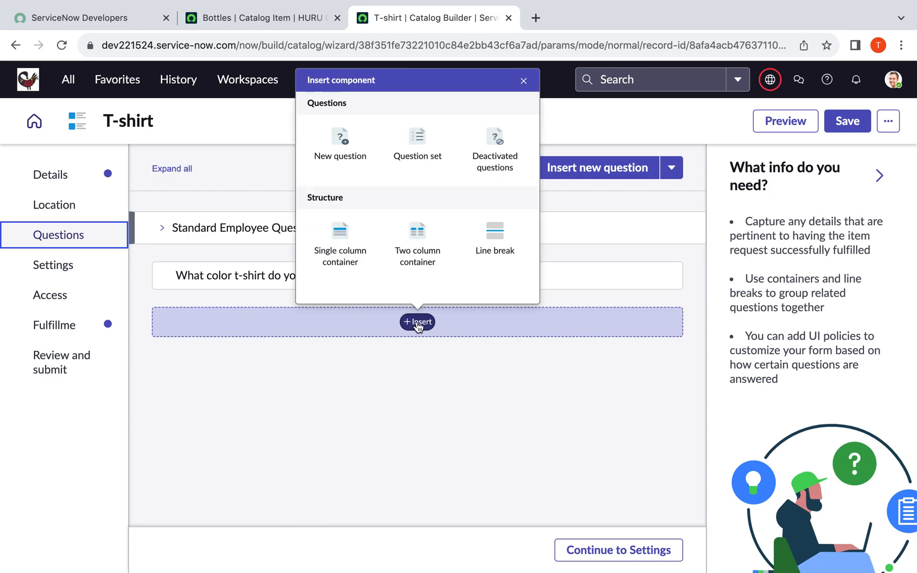
{"action": "left_click", "coordinate": [341, 139]}
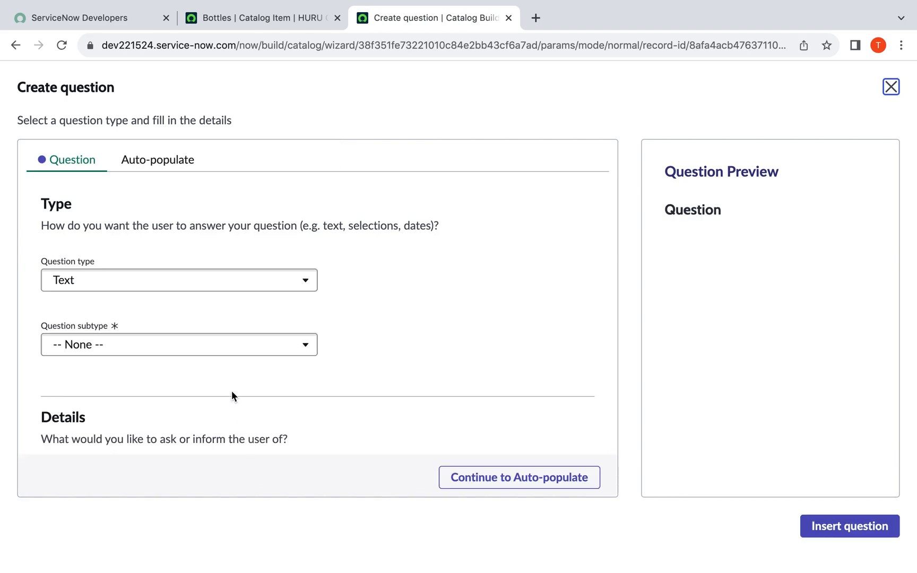
{"action": "left_click", "coordinate": [261, 290]}
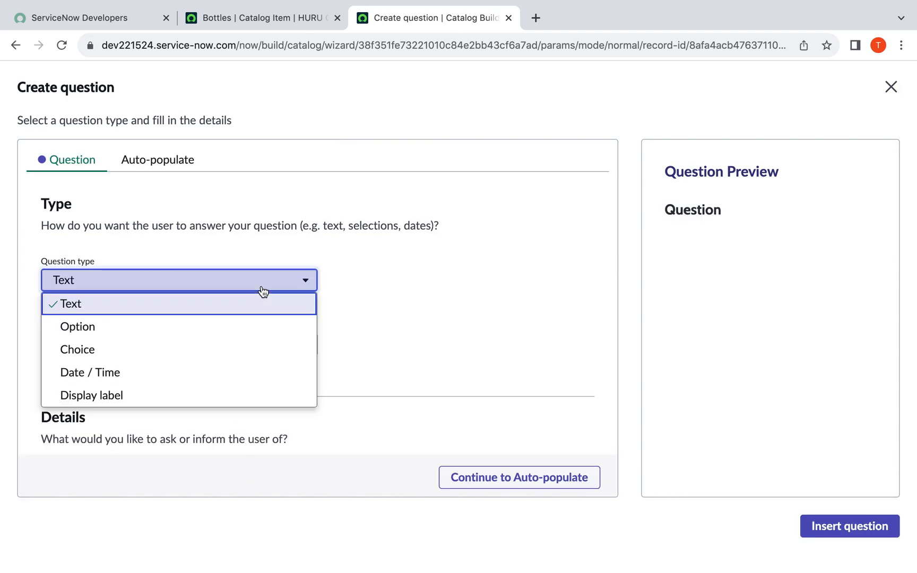
{"action": "left_click", "coordinate": [243, 349]}
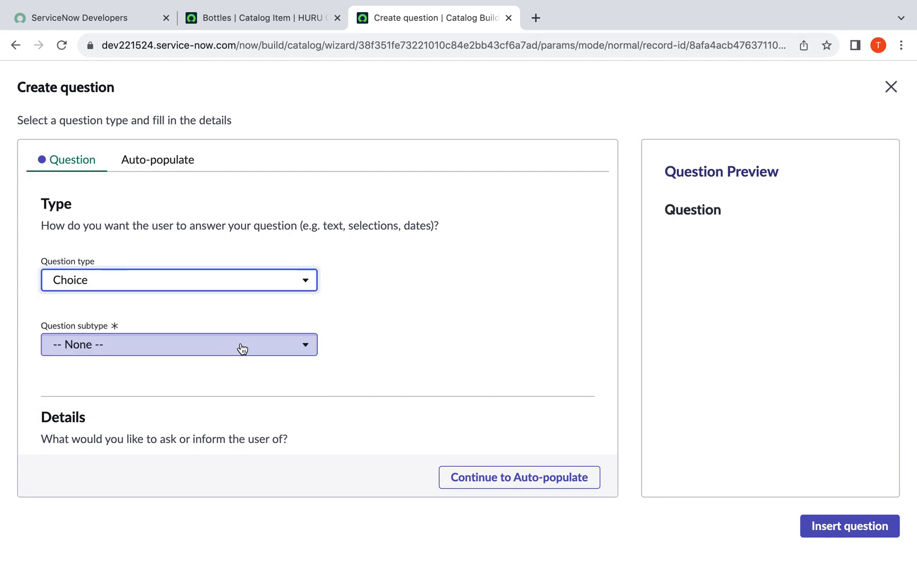
{"action": "left_click", "coordinate": [205, 350]}
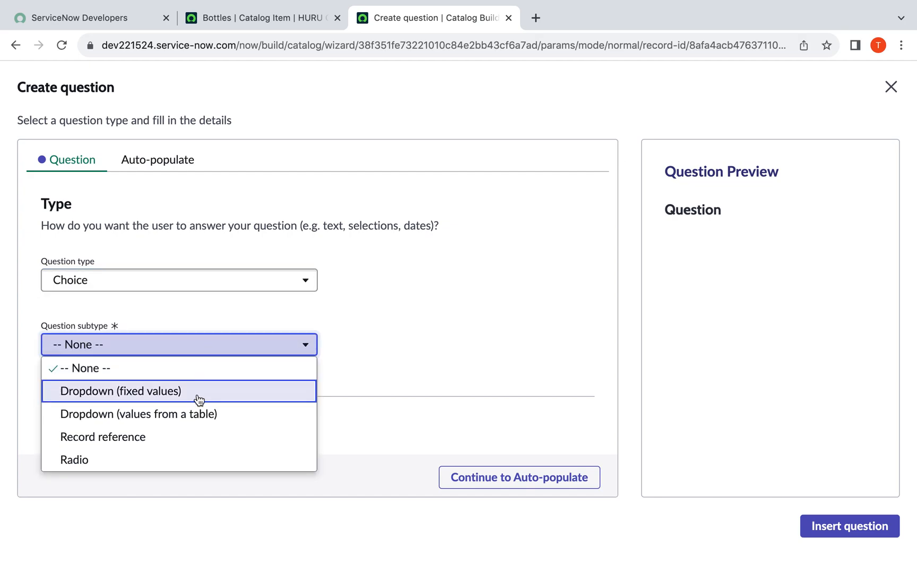
{"action": "left_click", "coordinate": [202, 394]}
Set the new question's label to "What is your T-shirt size?"
{"action": "scroll", "coordinate": [203, 397], "scroll_direction": "down", "scroll_amount": 3}
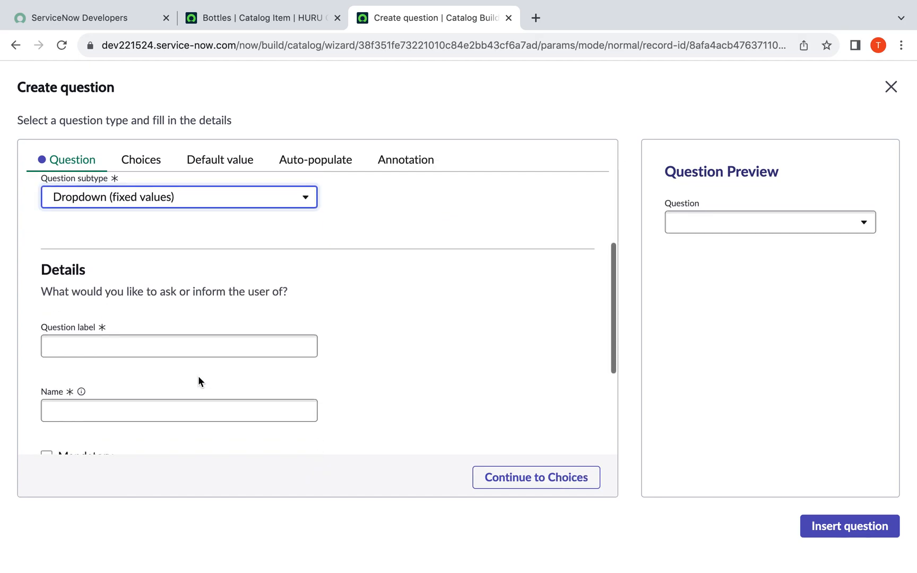
{"action": "left_click", "coordinate": [190, 349]}
{"action": "type", "text": "What size T"}
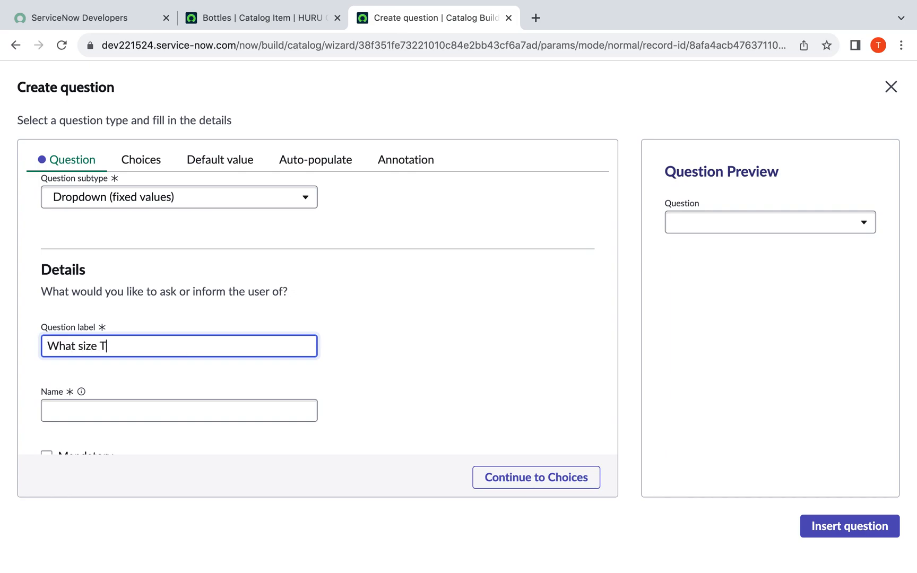
{"action": "type", "text": "-shirt do you want "}
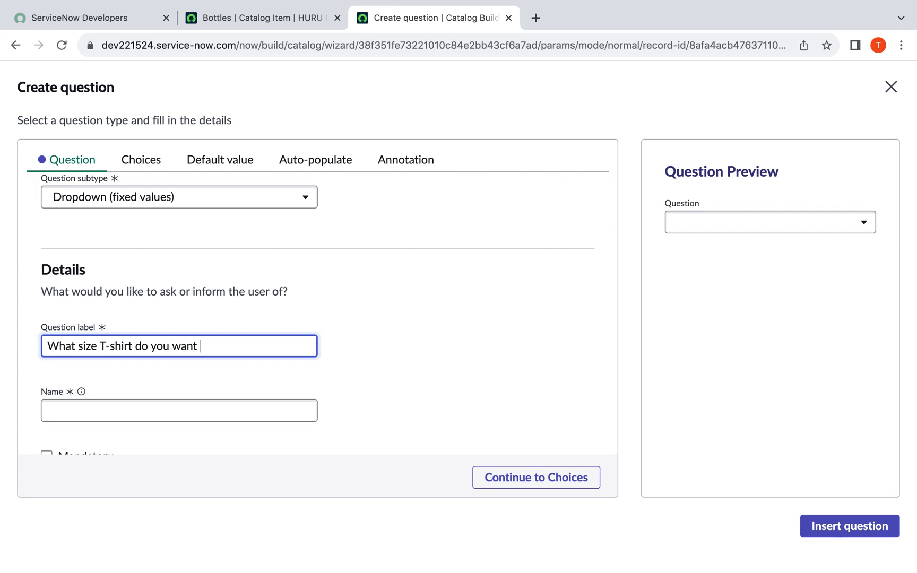
{"action": "type", "text": "to order"}
{"action": "left_click_drag", "start_coordinate": [242, 345], "coordinate": [130, 347]}
{"action": "key", "text": "BackSpace"}
{"action": "left_click", "coordinate": [104, 350]}
{"action": "key", "text": "BackSpace"}
{"action": "key", "text": "BackSpace"}
{"action": "key", "text": "BackSpace"}
{"action": "key", "text": "BackSpace"}
{"action": "key", "text": "BackSpace"}
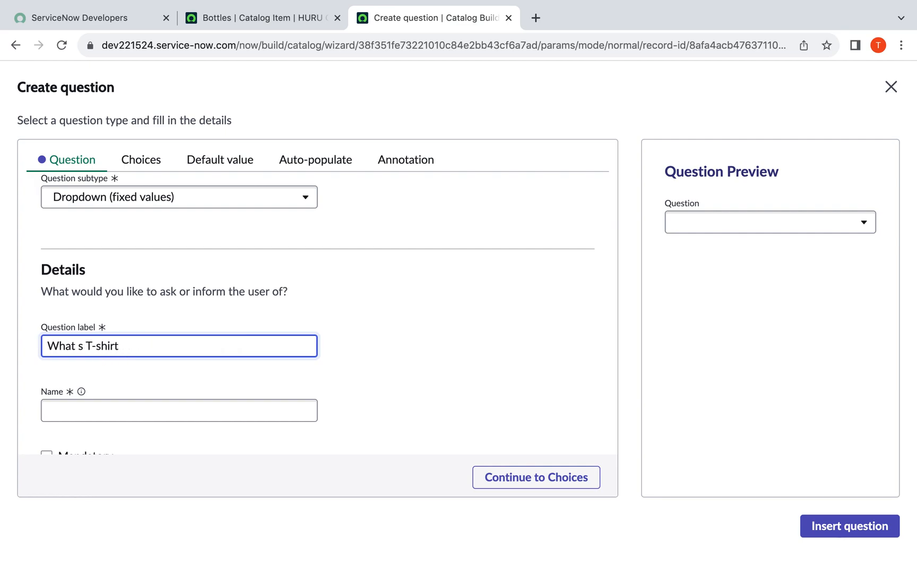
{"action": "type", "text": "is your T-shirt size?"}
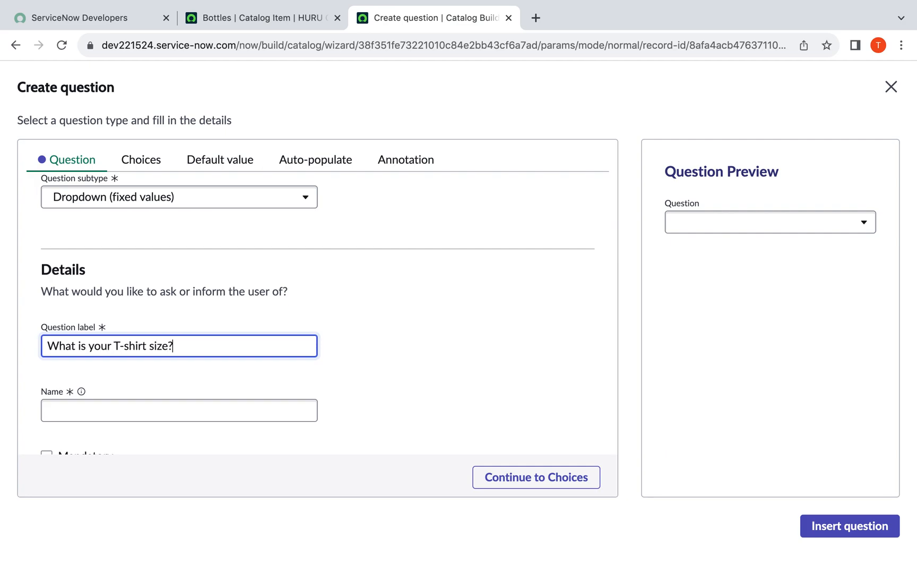
Shorten the question name to t_shirt_size, make the question mandatory, and continue to its choices
{"action": "scroll", "coordinate": [198, 354], "scroll_direction": "down", "scroll_amount": 2}
{"action": "left_click", "coordinate": [164, 348]}
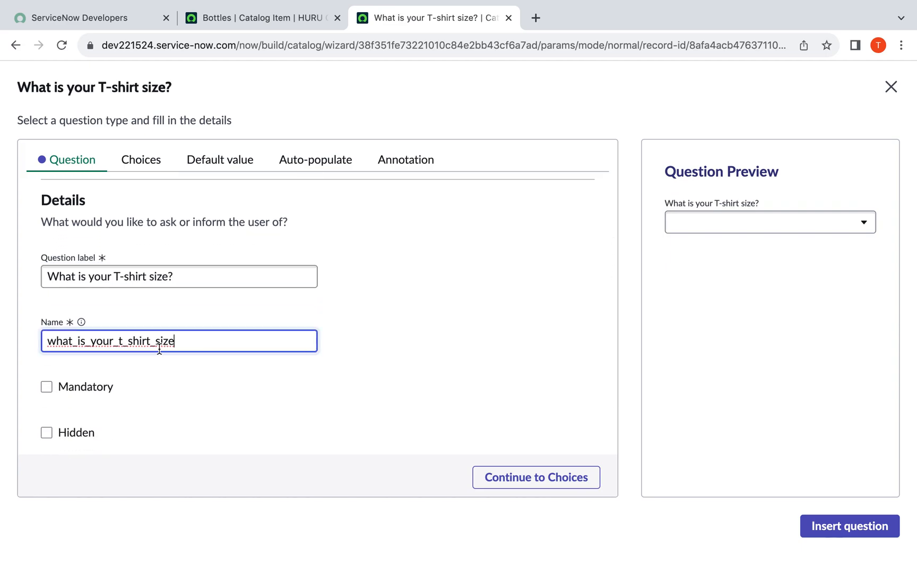
{"action": "left_click_drag", "start_coordinate": [119, 343], "coordinate": [37, 343]}
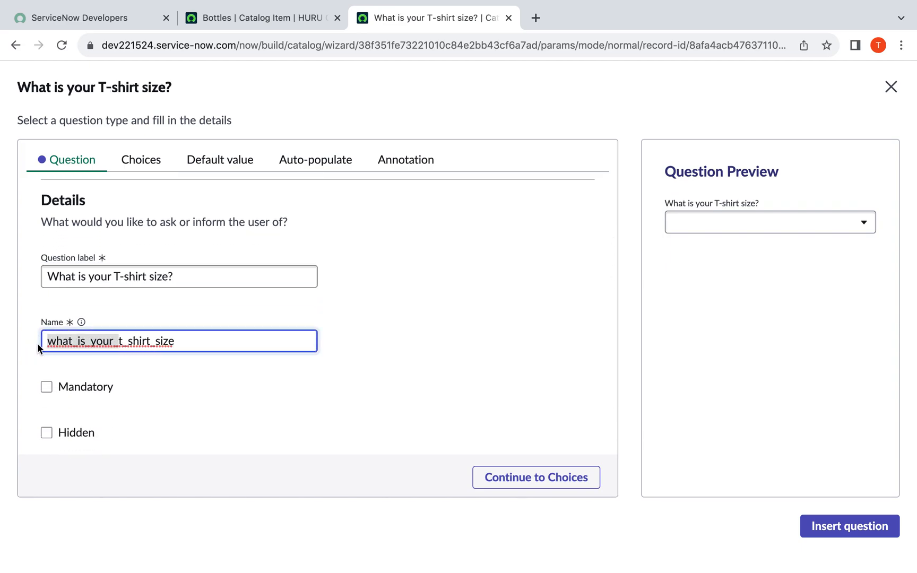
{"action": "key", "text": "BackSpace"}
{"action": "scroll", "coordinate": [76, 382], "scroll_direction": "down", "scroll_amount": 1}
{"action": "left_click", "coordinate": [46, 341]}
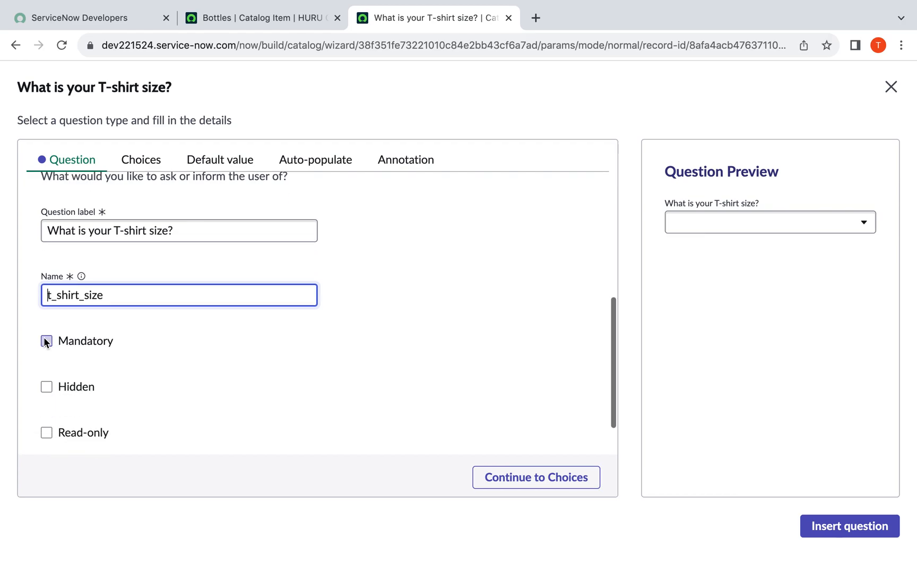
{"action": "left_click", "coordinate": [480, 477]}
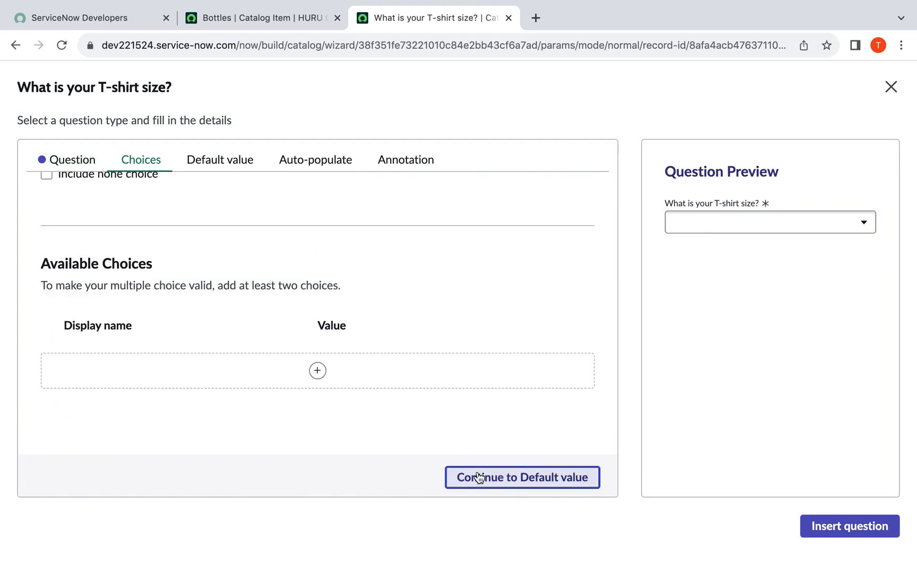
Add the choices "small" with value "small" and "medium" with value "medium" to the size question
{"action": "left_click", "coordinate": [316, 366]}
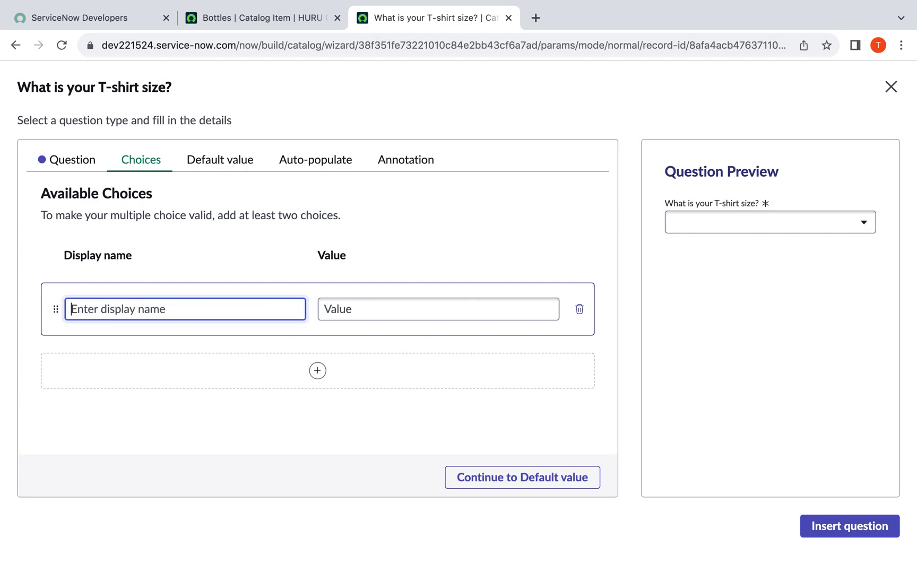
{"action": "type", "text": "small"}
{"action": "left_click", "coordinate": [404, 313]}
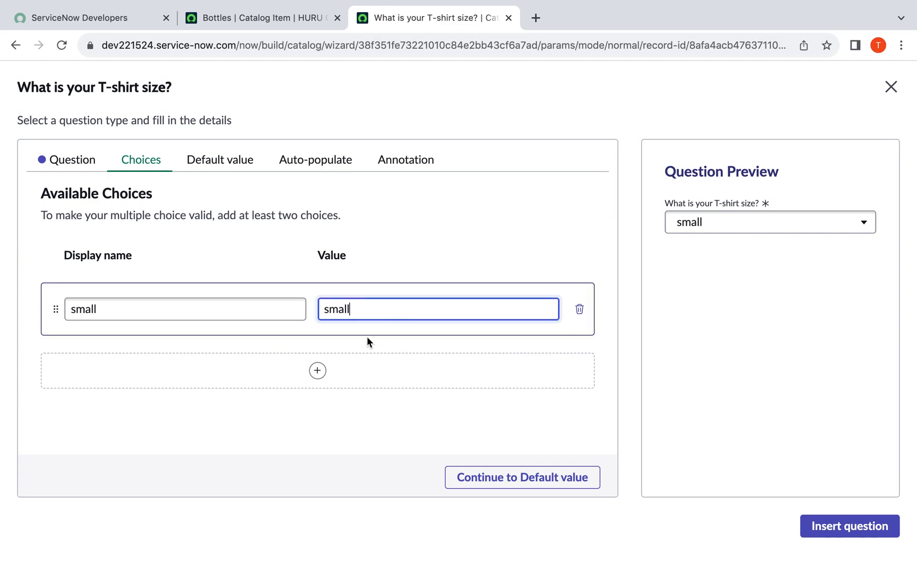
{"action": "left_click", "coordinate": [317, 372]}
{"action": "left_click", "coordinate": [219, 375]}
{"action": "type", "text": "medium"}
{"action": "left_click", "coordinate": [343, 385]}
{"action": "type", "text": "medium"}
Add two more size choices: "large" with value "large" and "extra large" with value "extra_large"
{"action": "left_click", "coordinate": [319, 443]}
{"action": "scroll", "coordinate": [251, 395], "scroll_direction": "down", "scroll_amount": 2}
{"action": "left_click", "coordinate": [226, 359]}
{"action": "type", "text": "large"}
{"action": "left_click", "coordinate": [393, 355]}
{"action": "type", "text": "large"}
{"action": "left_click", "coordinate": [320, 417]}
{"action": "left_click", "coordinate": [228, 426]}
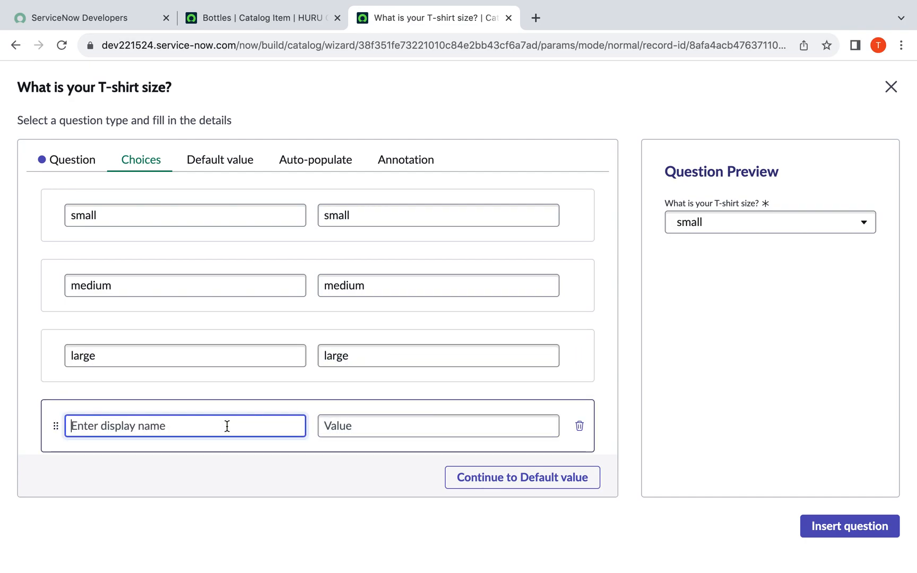
{"action": "type", "text": "extra large"}
{"action": "left_click", "coordinate": [406, 426]}
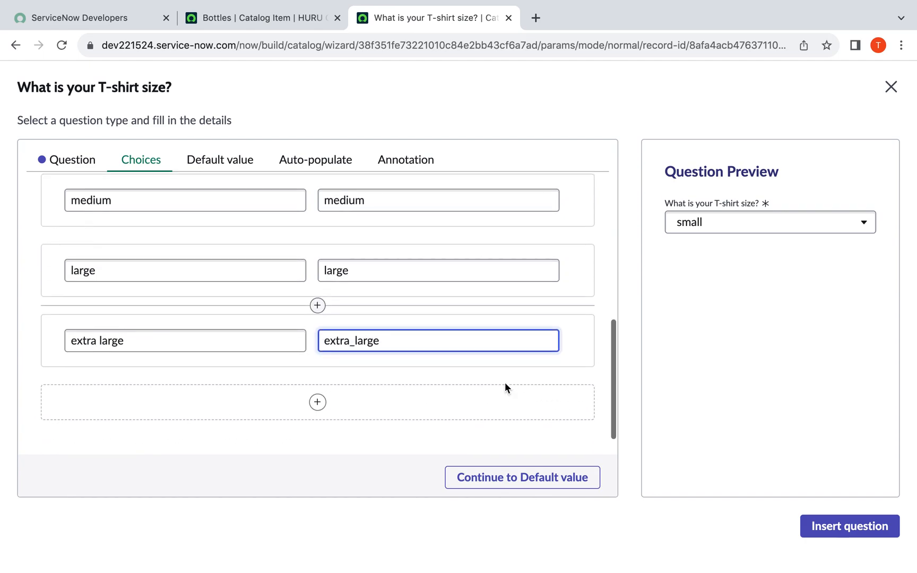
Set the size question's default value to medium
{"action": "left_click", "coordinate": [568, 483]}
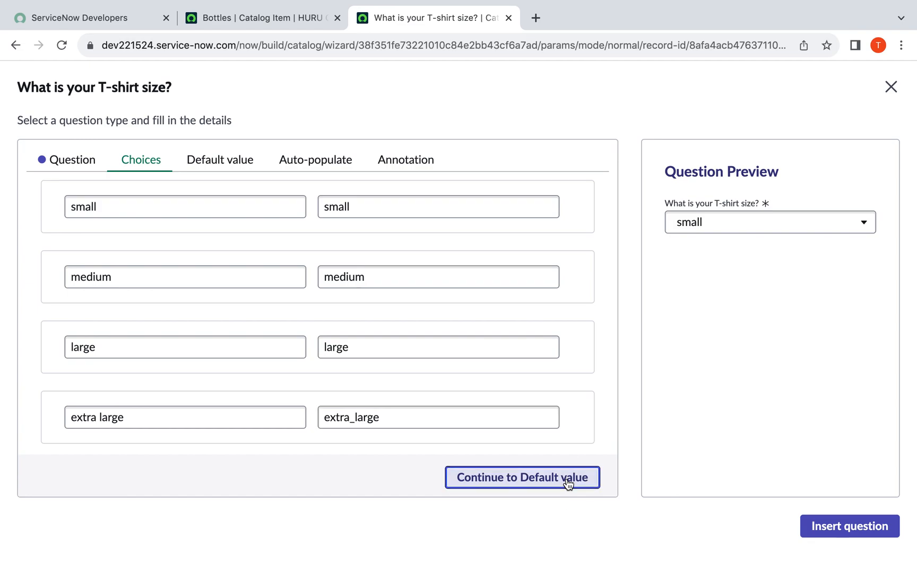
{"action": "left_click", "coordinate": [271, 262]}
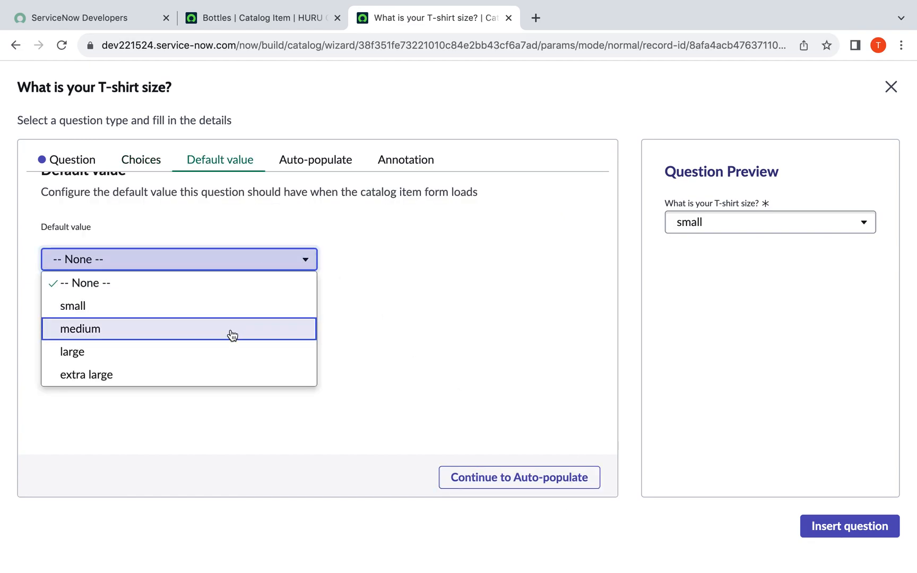
{"action": "left_click", "coordinate": [232, 332]}
Leave auto-populate and instructions unset for the size question and insert it into the catalog item
{"action": "left_click", "coordinate": [516, 475]}
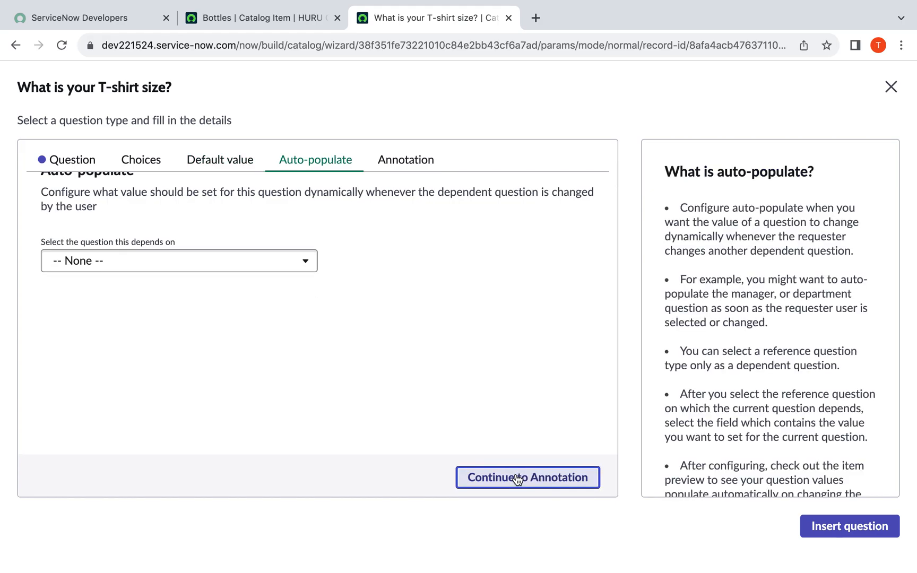
{"action": "scroll", "coordinate": [482, 340], "scroll_direction": "up", "scroll_amount": 1}
{"action": "left_click", "coordinate": [508, 476]}
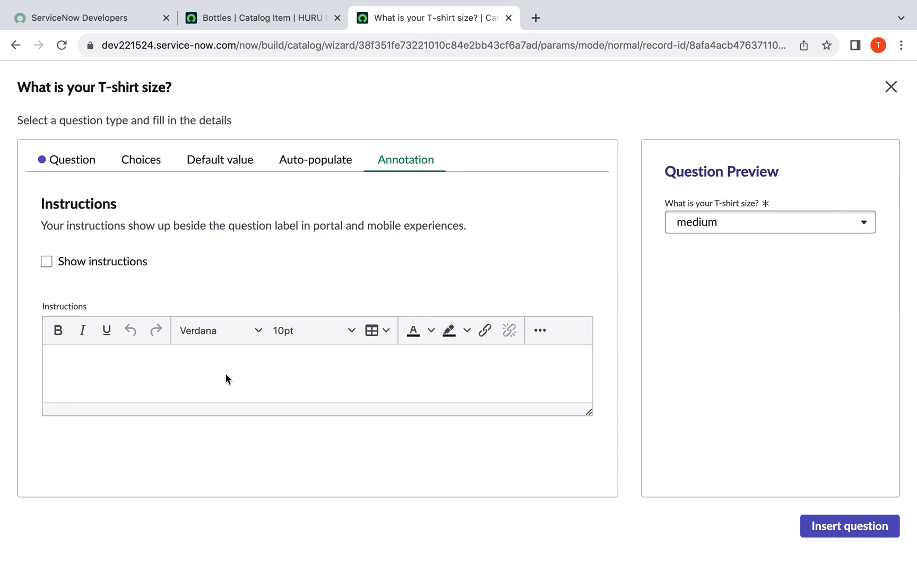
{"action": "left_click", "coordinate": [859, 528]}
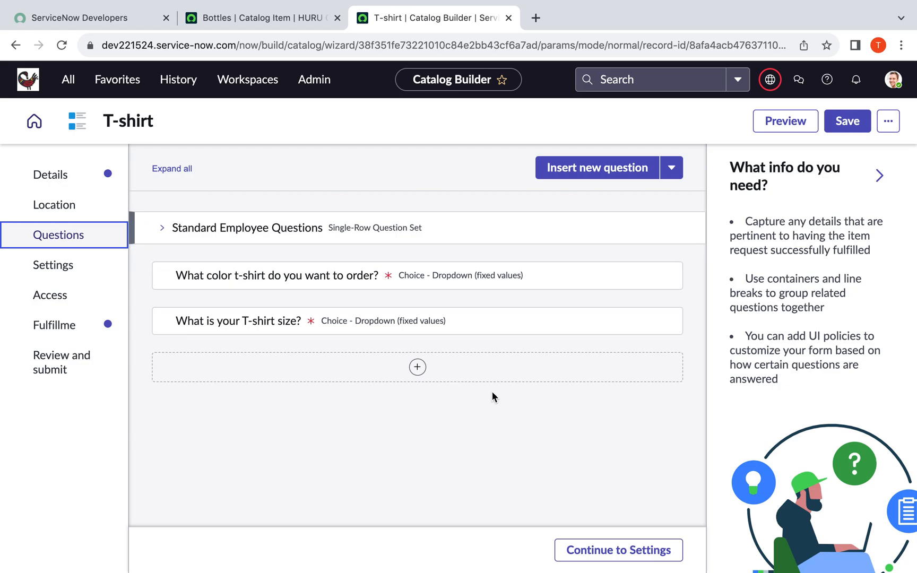
Review the item's portal settings and its granted and denied user access criteria
{"action": "left_click", "coordinate": [608, 550]}
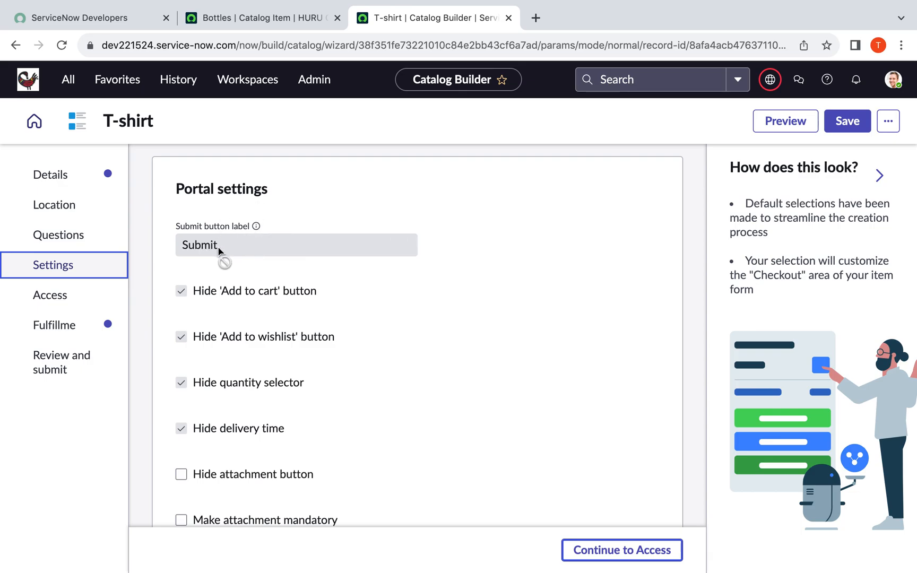
{"action": "scroll", "coordinate": [336, 276], "scroll_direction": "down", "scroll_amount": 2}
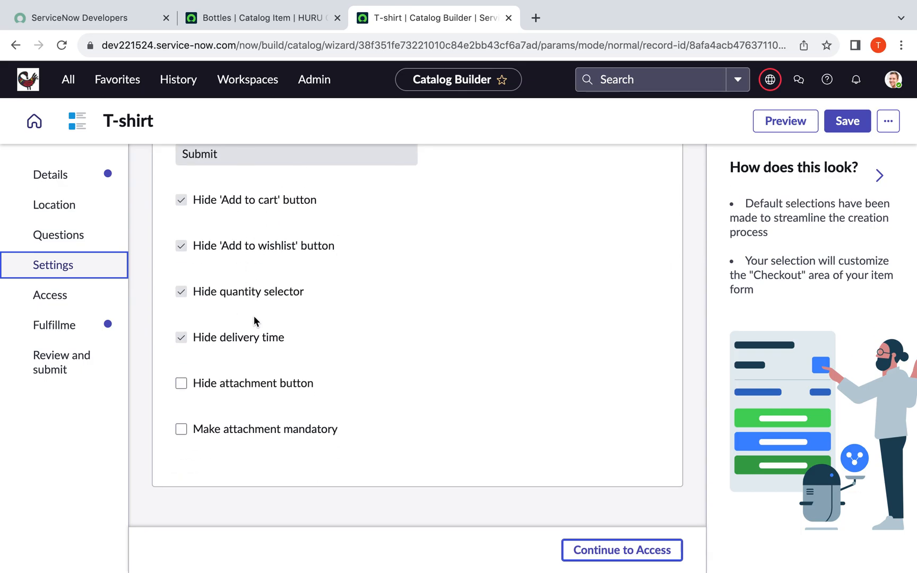
{"action": "left_click", "coordinate": [622, 551]}
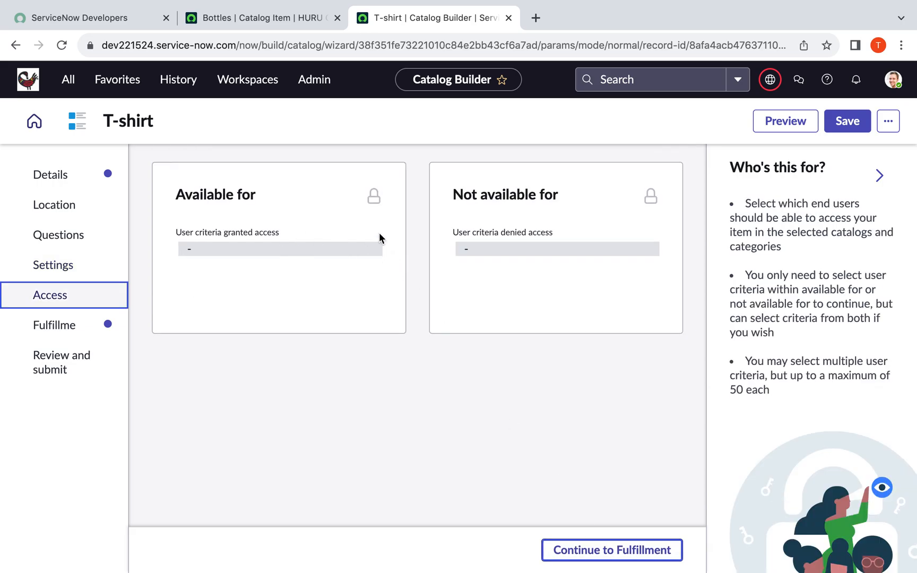
{"action": "scroll", "coordinate": [538, 357], "scroll_direction": "up", "scroll_amount": 2}
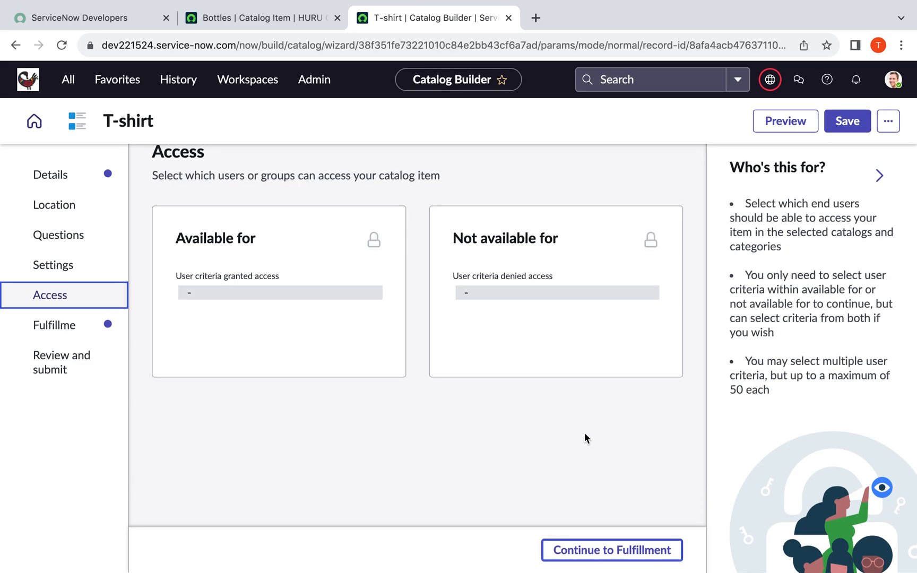
Set the T-shirt item's fulfillment flow to Service Catalog item request
{"action": "left_click", "coordinate": [587, 550]}
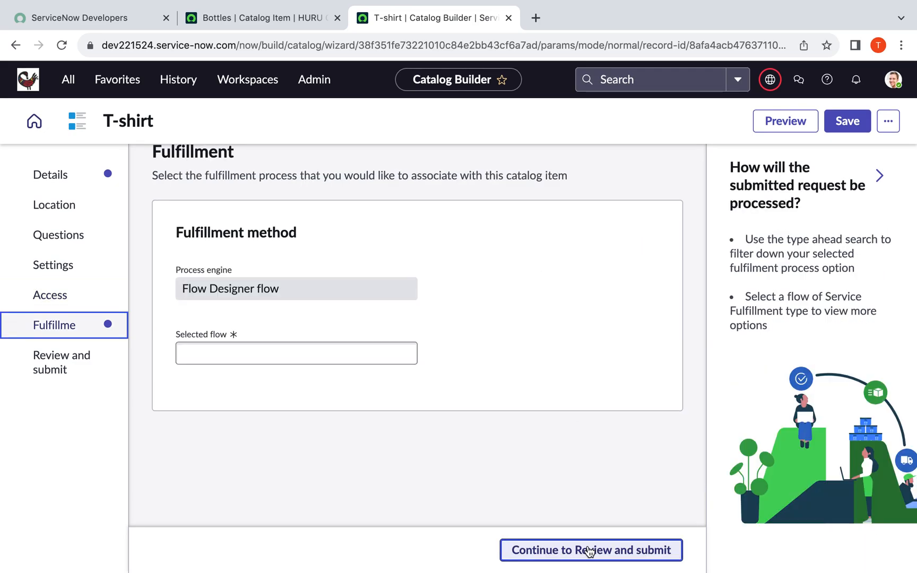
{"action": "scroll", "coordinate": [495, 276], "scroll_direction": "up", "scroll_amount": 1}
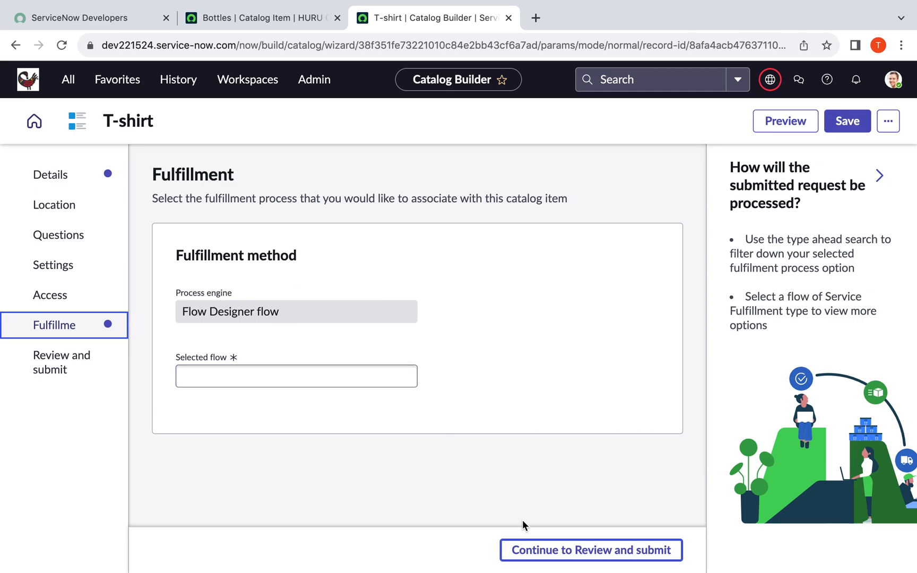
{"action": "left_click", "coordinate": [263, 376]}
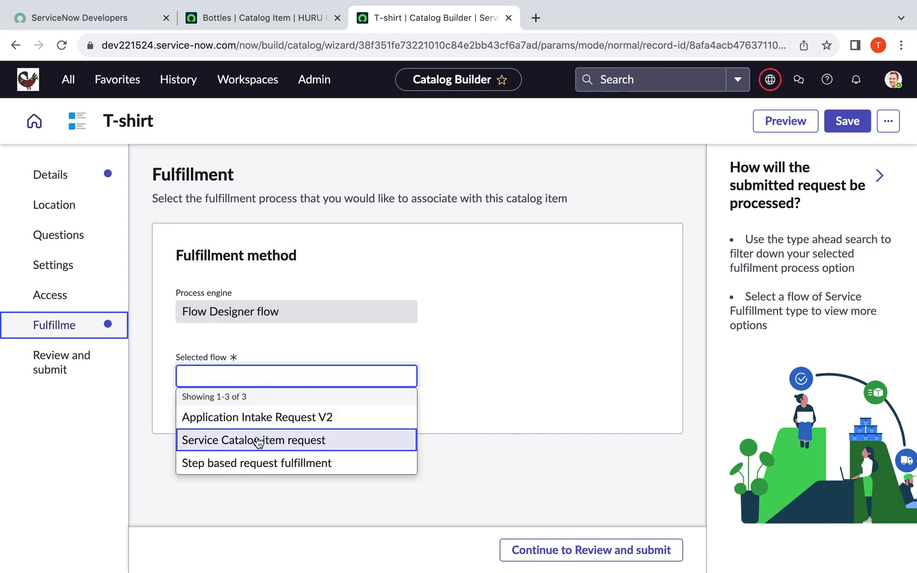
{"action": "left_click", "coordinate": [276, 446]}
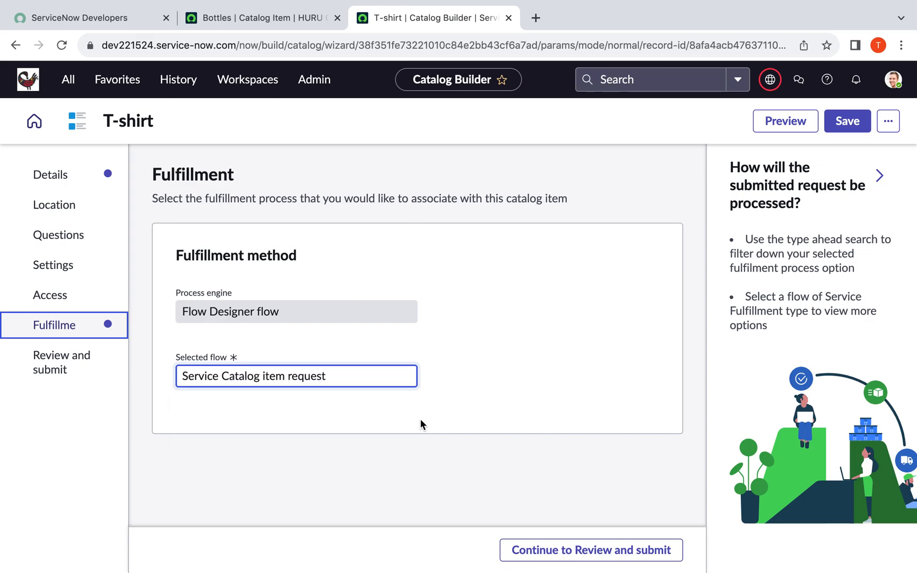
Review the T-shirt item's full summary from details through fulfillment and submit the item
{"action": "left_click", "coordinate": [591, 550]}
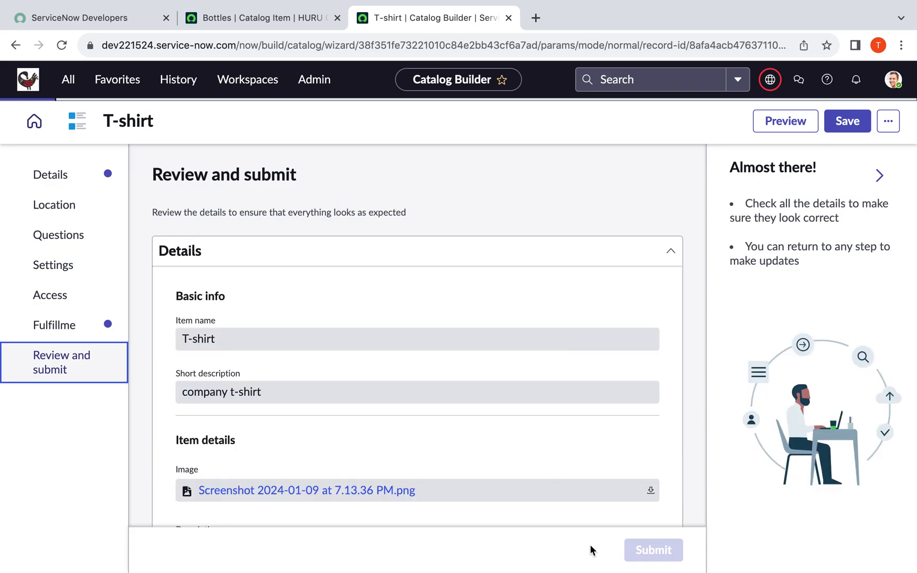
{"action": "scroll", "coordinate": [478, 306], "scroll_direction": "down", "scroll_amount": 2}
{"action": "scroll", "coordinate": [478, 307], "scroll_direction": "down", "scroll_amount": 10}
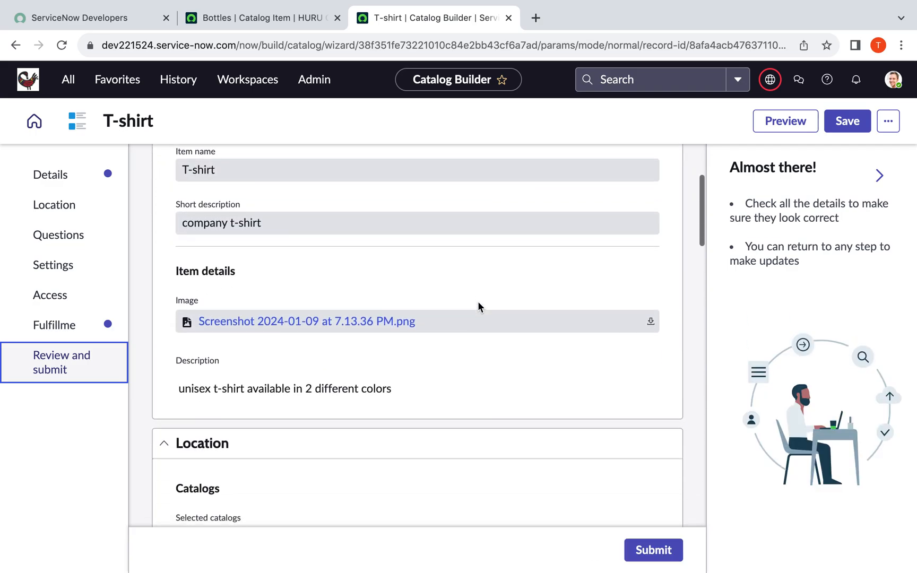
{"action": "scroll", "coordinate": [479, 307], "scroll_direction": "down", "scroll_amount": 15}
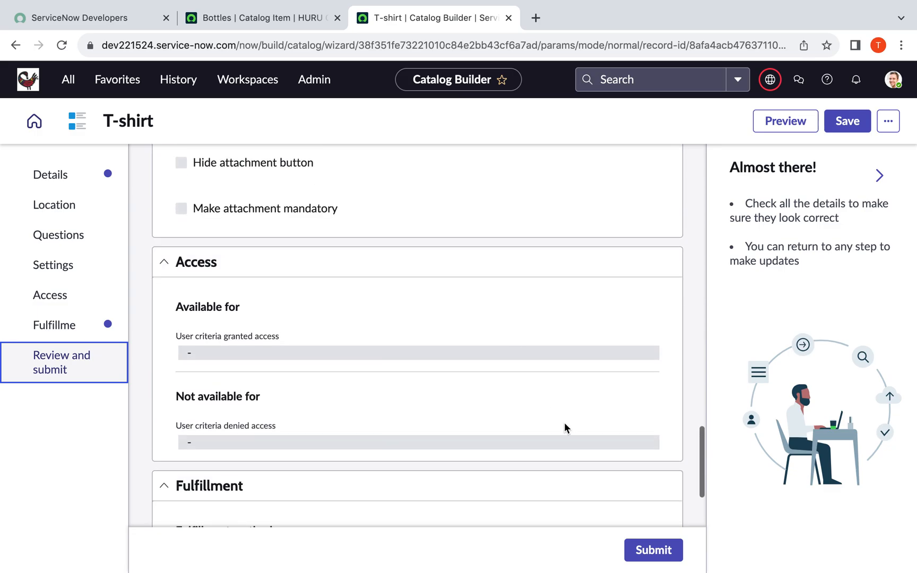
{"action": "left_click", "coordinate": [642, 547]}
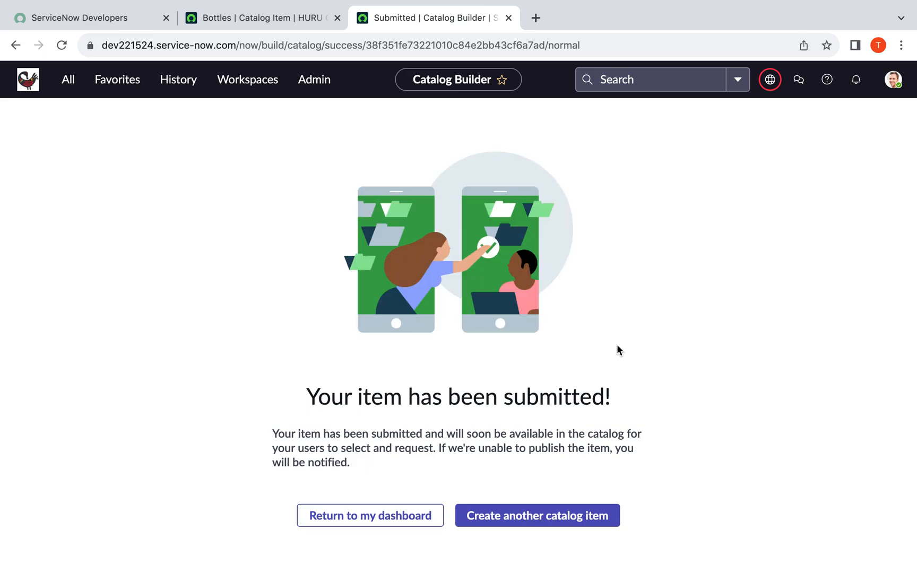
Return to the Catalog Builder dashboard and check the state of the recently updated items
{"action": "left_click", "coordinate": [401, 517]}
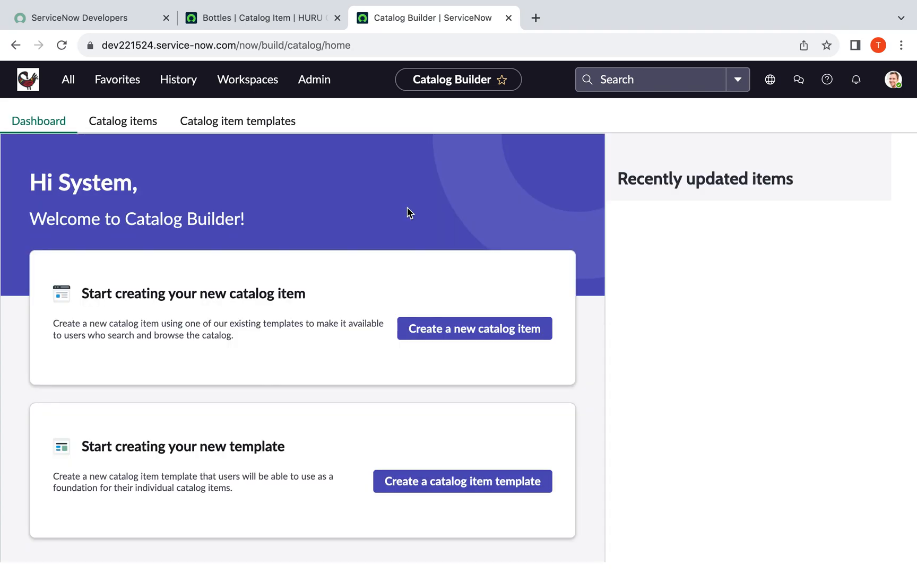
{"action": "scroll", "coordinate": [408, 212], "scroll_direction": "down", "scroll_amount": 3}
{"action": "scroll", "coordinate": [408, 212], "scroll_direction": "up", "scroll_amount": 3}
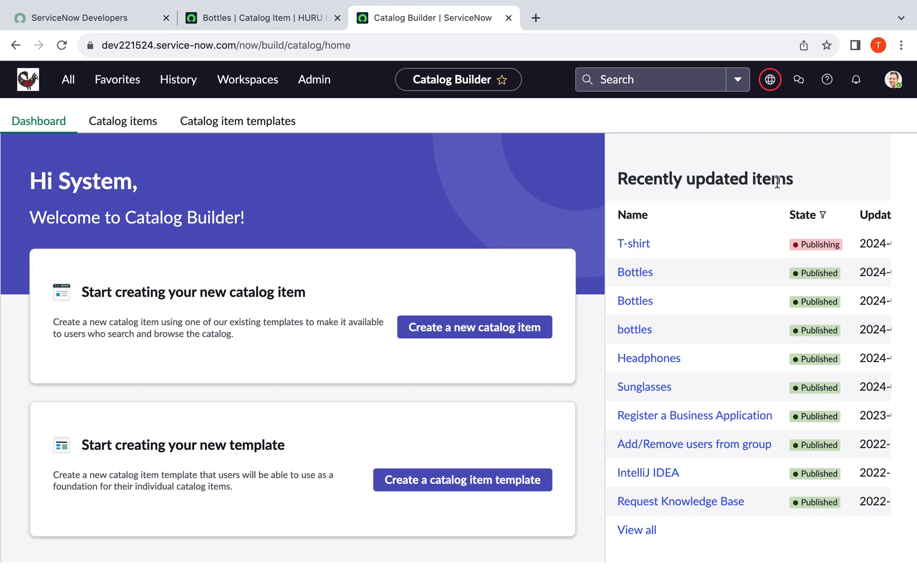
{"action": "scroll", "coordinate": [769, 350], "scroll_direction": "down", "scroll_amount": 1}
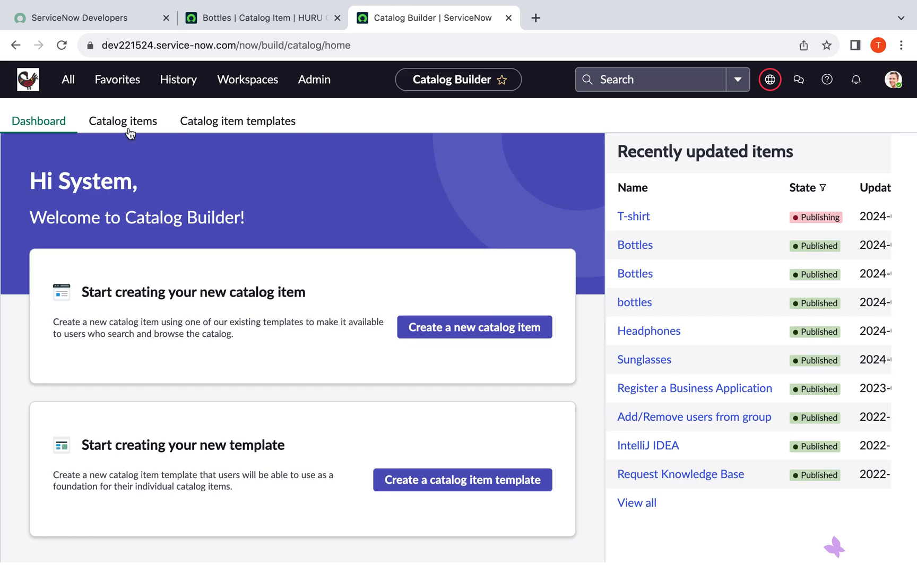
Open the T-shirt item from the Hardware category of the Service Catalog
{"action": "left_click", "coordinate": [68, 80]}
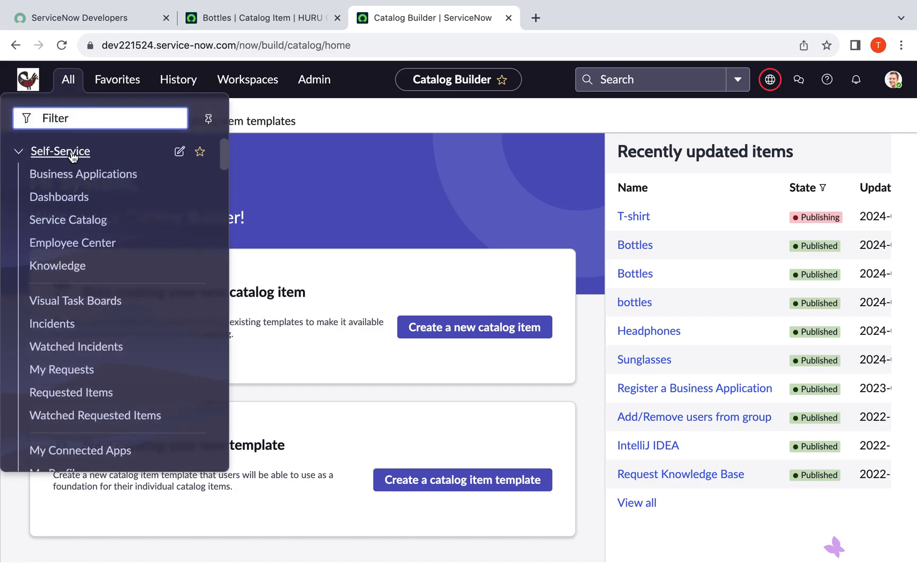
{"action": "left_click", "coordinate": [67, 220]}
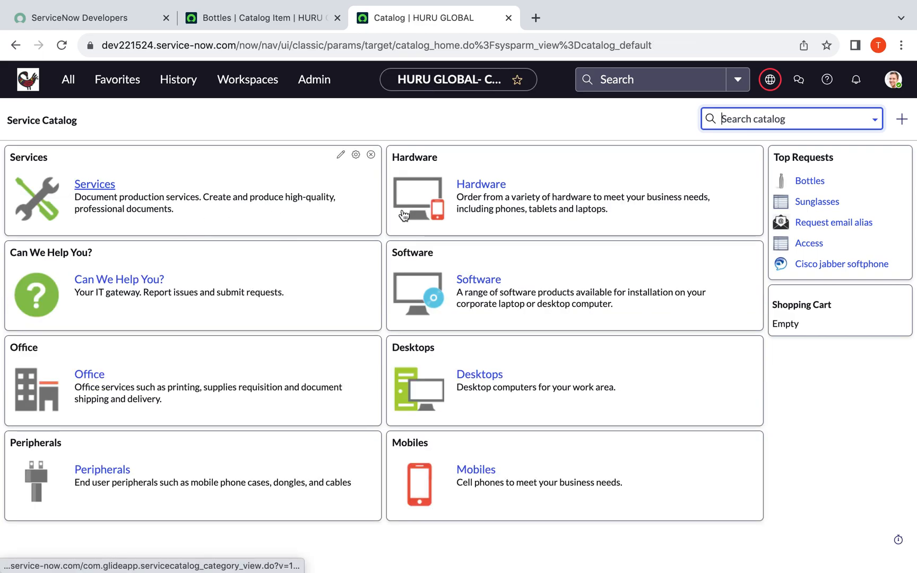
{"action": "left_click", "coordinate": [481, 184]}
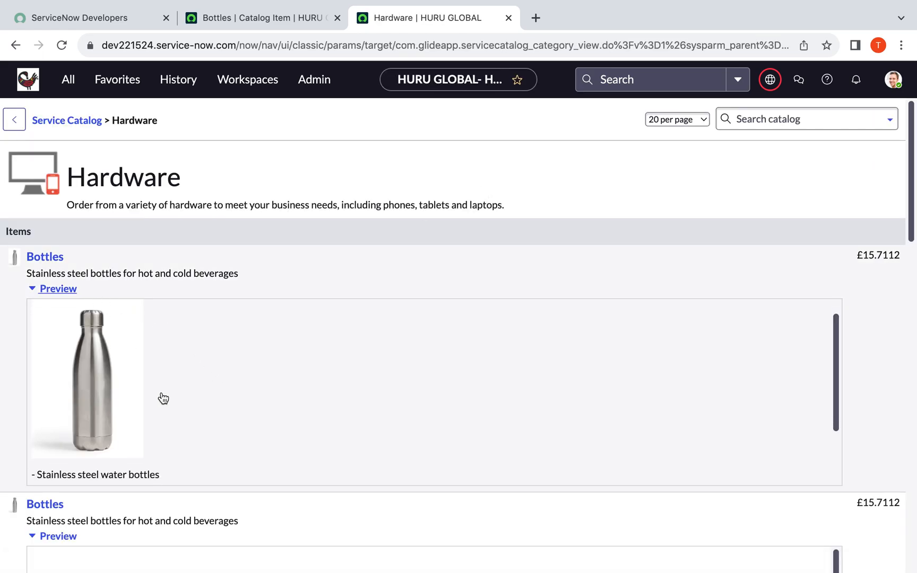
{"action": "scroll", "coordinate": [163, 399], "scroll_direction": "down", "scroll_amount": 8}
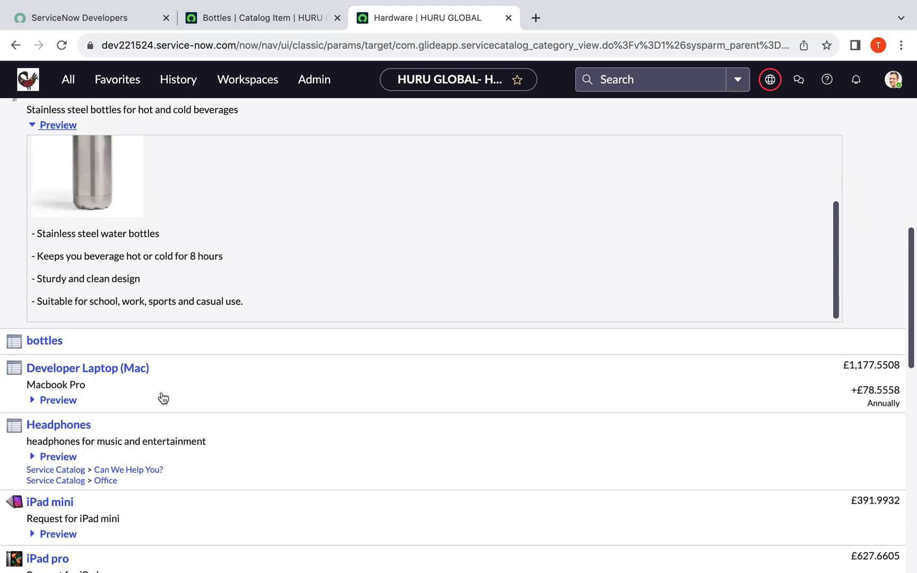
{"action": "scroll", "coordinate": [163, 399], "scroll_direction": "down", "scroll_amount": 8}
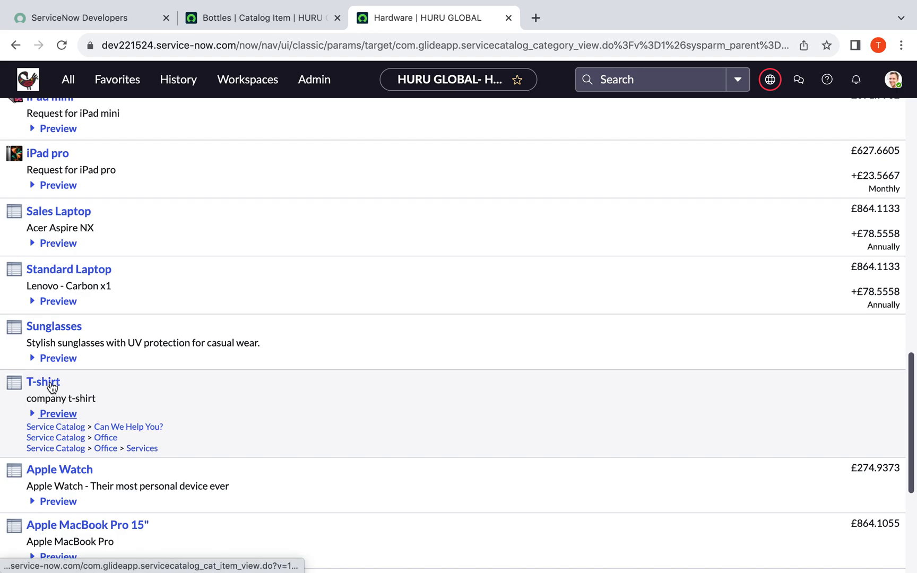
{"action": "left_click", "coordinate": [51, 385]}
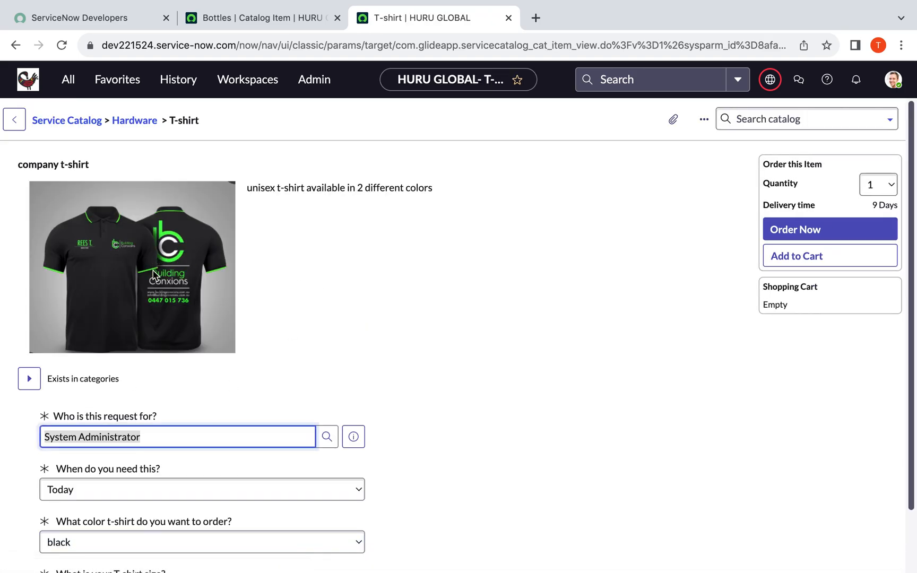
Examine the T-shirt order page's image, description and its date, color and size questions
{"action": "scroll", "coordinate": [202, 268], "scroll_direction": "down", "scroll_amount": 2}
{"action": "scroll", "coordinate": [201, 268], "scroll_direction": "up", "scroll_amount": 1}
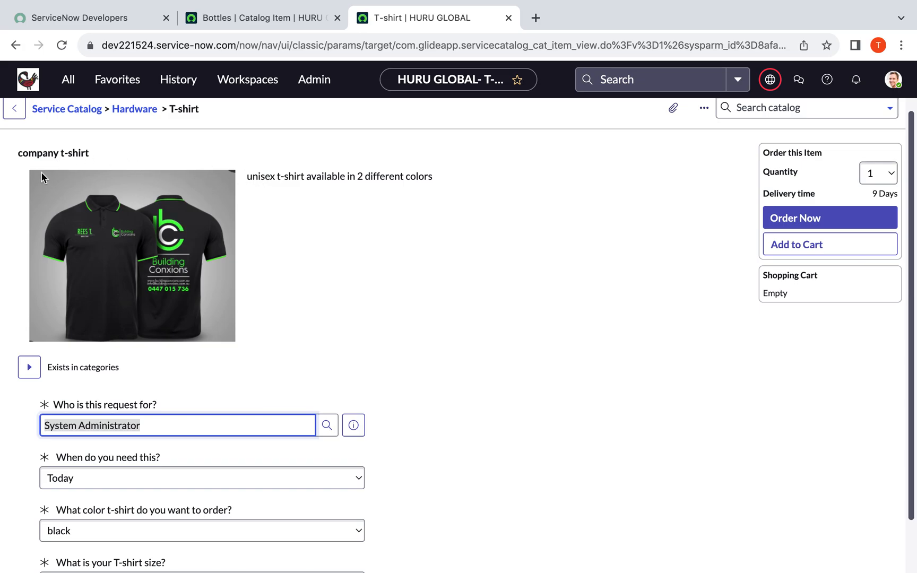
{"action": "scroll", "coordinate": [214, 306], "scroll_direction": "down", "scroll_amount": 1}
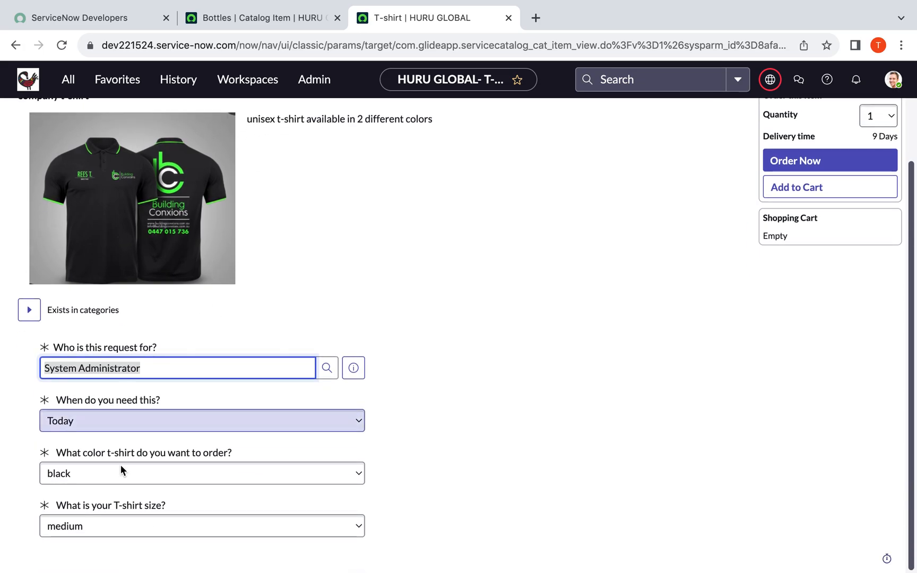
{"action": "scroll", "coordinate": [427, 277], "scroll_direction": "up", "scroll_amount": 1}
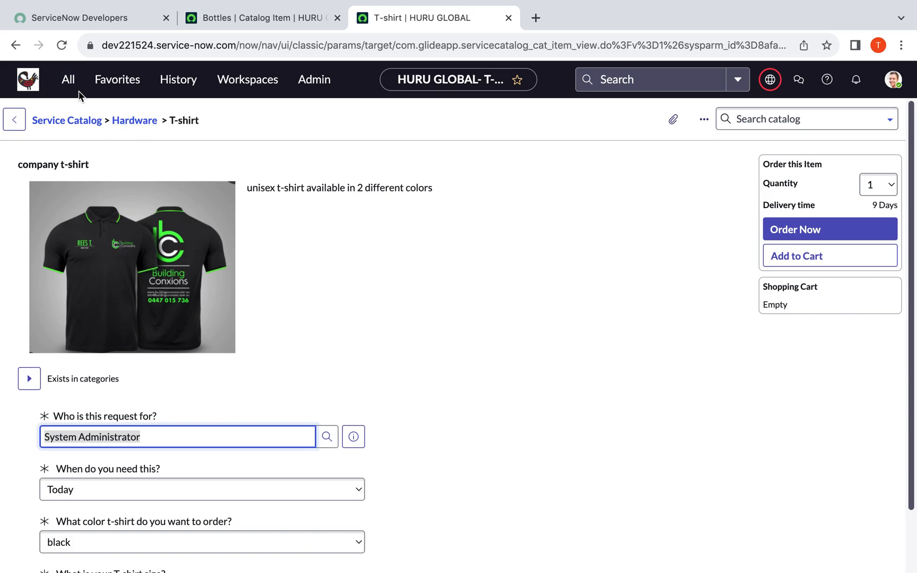
Go back to the instance home page, launch App Engine Studio and open the Test Application
{"action": "left_click", "coordinate": [31, 82]}
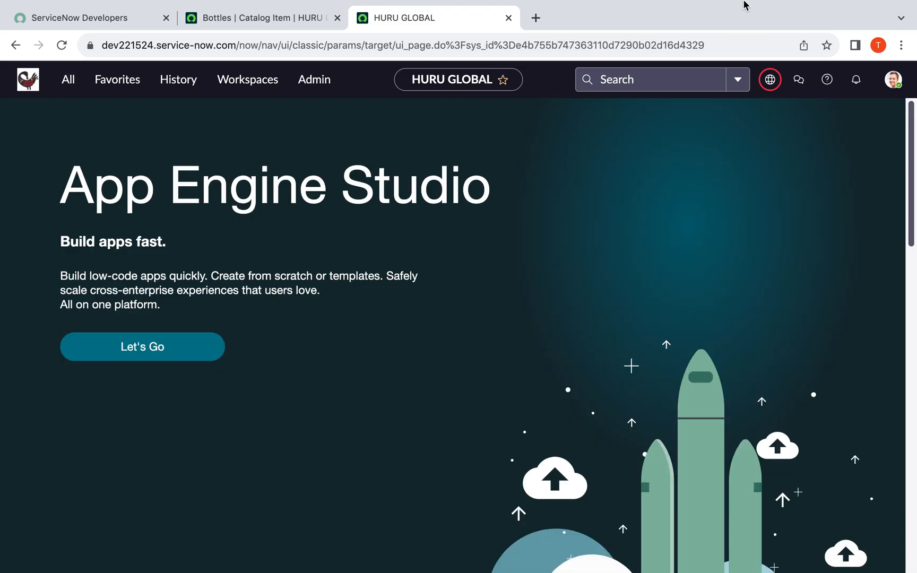
{"action": "mouse_move", "coordinate": [631, 4]}
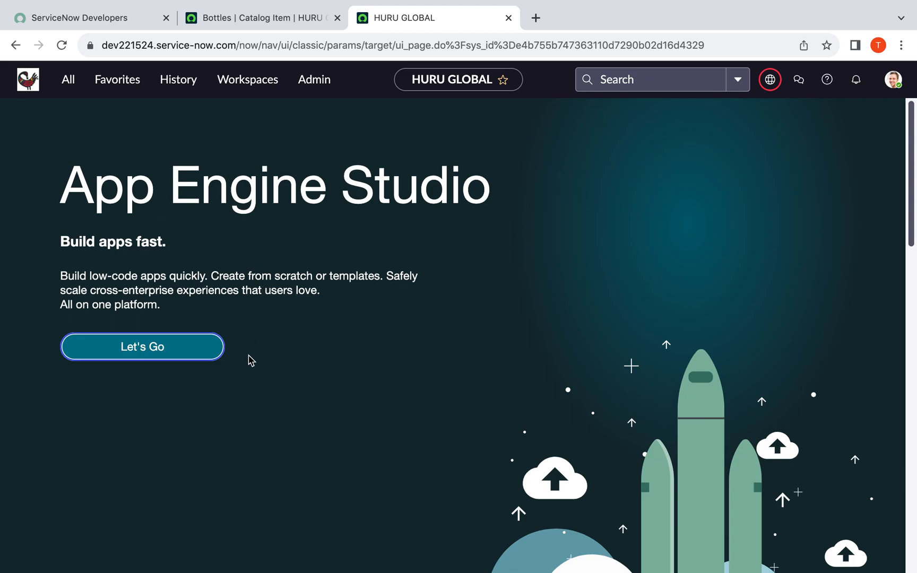
{"action": "left_click", "coordinate": [162, 348]}
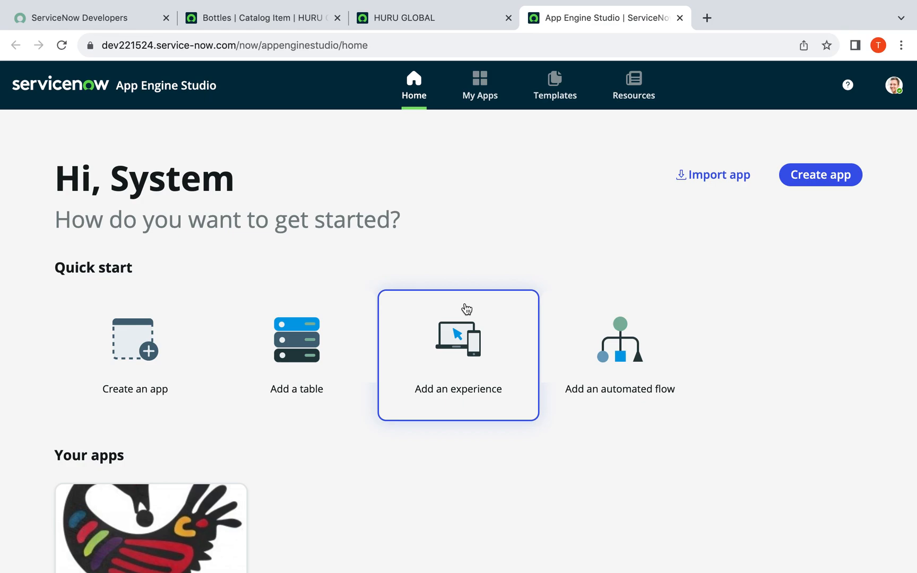
{"action": "scroll", "coordinate": [311, 356], "scroll_direction": "down", "scroll_amount": 3}
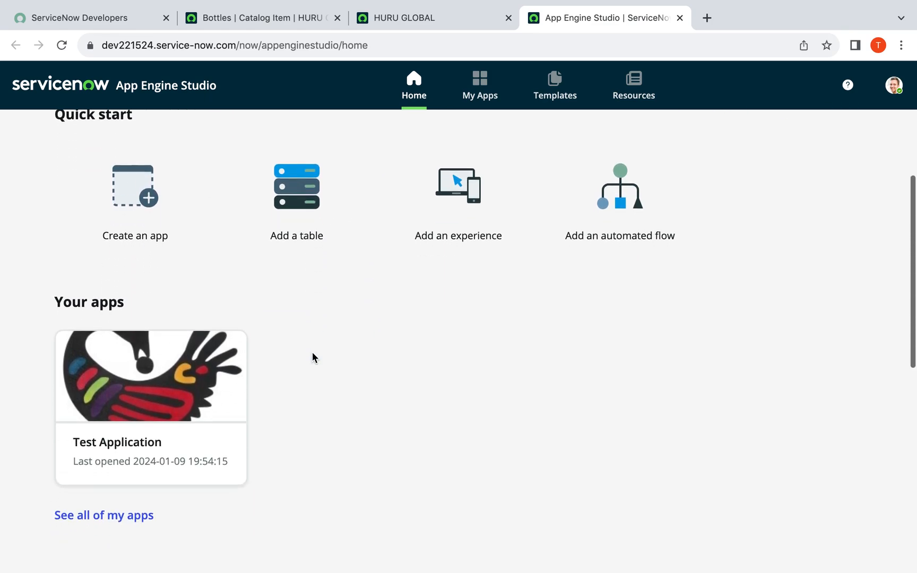
{"action": "left_click", "coordinate": [143, 437]}
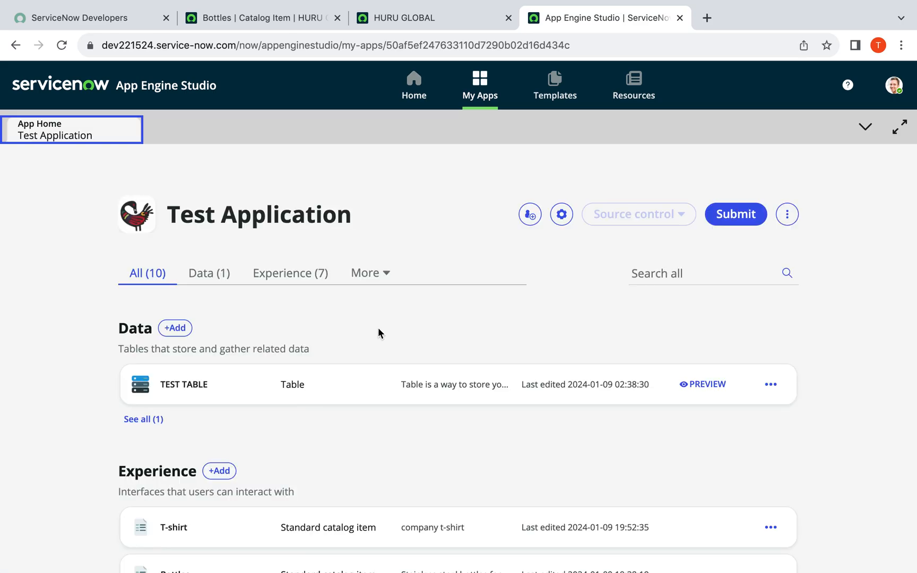
{"action": "left_click", "coordinate": [300, 164]}
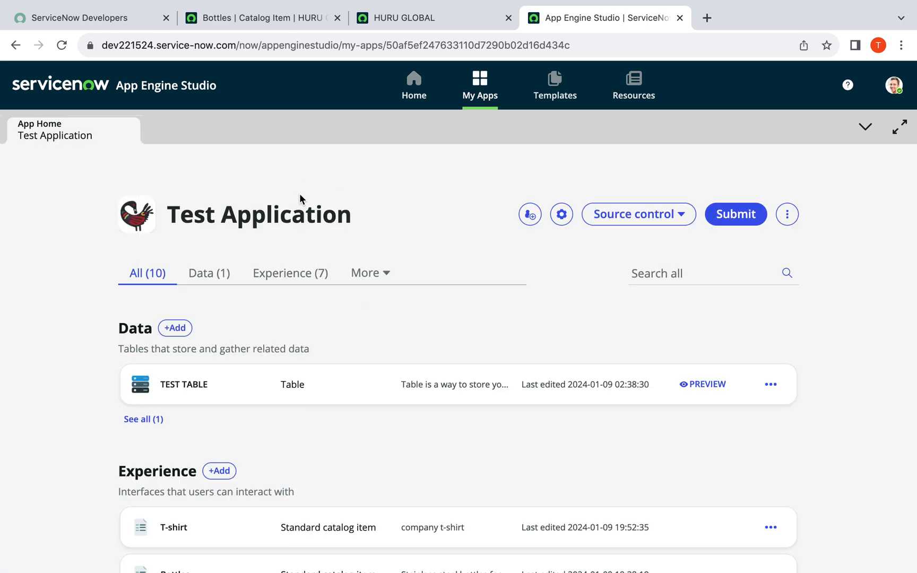
Begin adding a standard catalog item experience to the Test Application
{"action": "scroll", "coordinate": [298, 425], "scroll_direction": "down", "scroll_amount": 1}
{"action": "scroll", "coordinate": [297, 428], "scroll_direction": "down", "scroll_amount": 3}
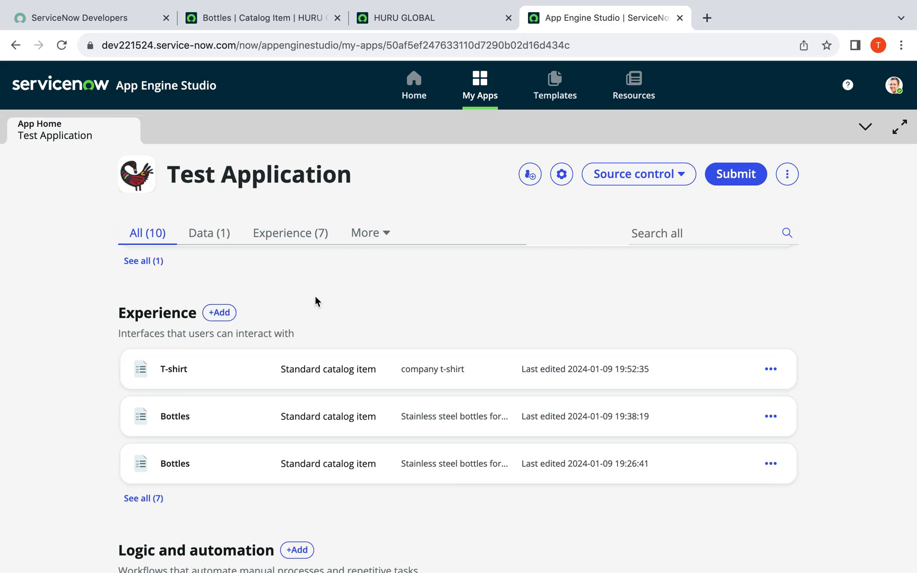
{"action": "left_click", "coordinate": [217, 313]}
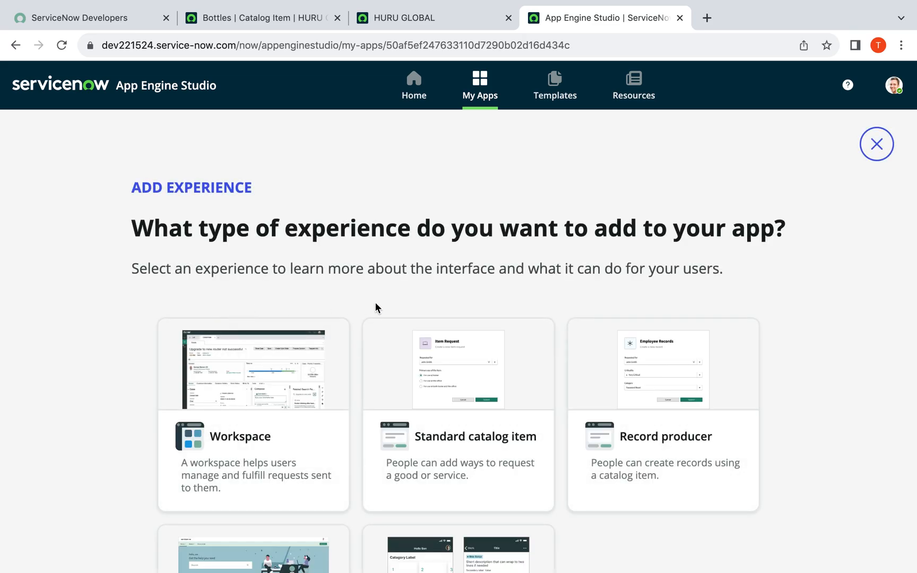
{"action": "scroll", "coordinate": [426, 327], "scroll_direction": "down", "scroll_amount": 3}
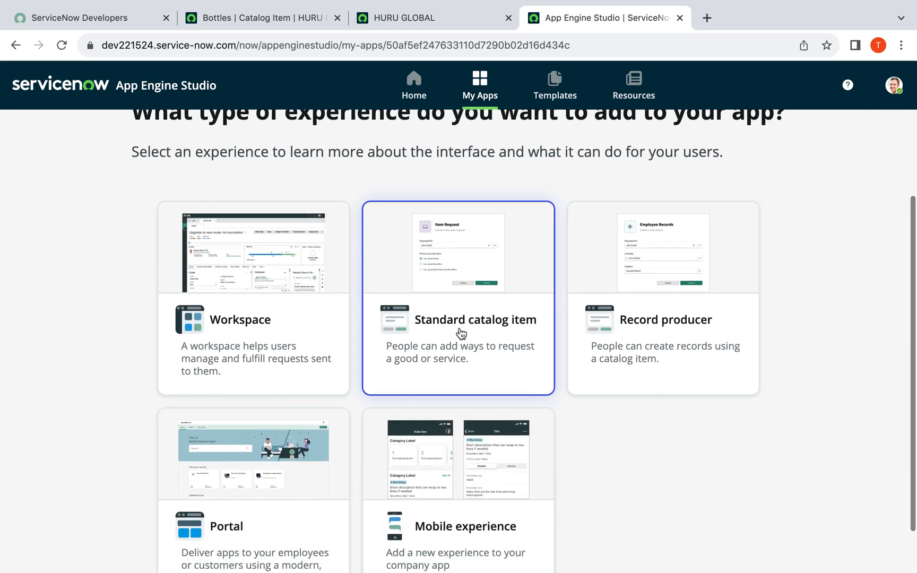
{"action": "left_click", "coordinate": [462, 334]}
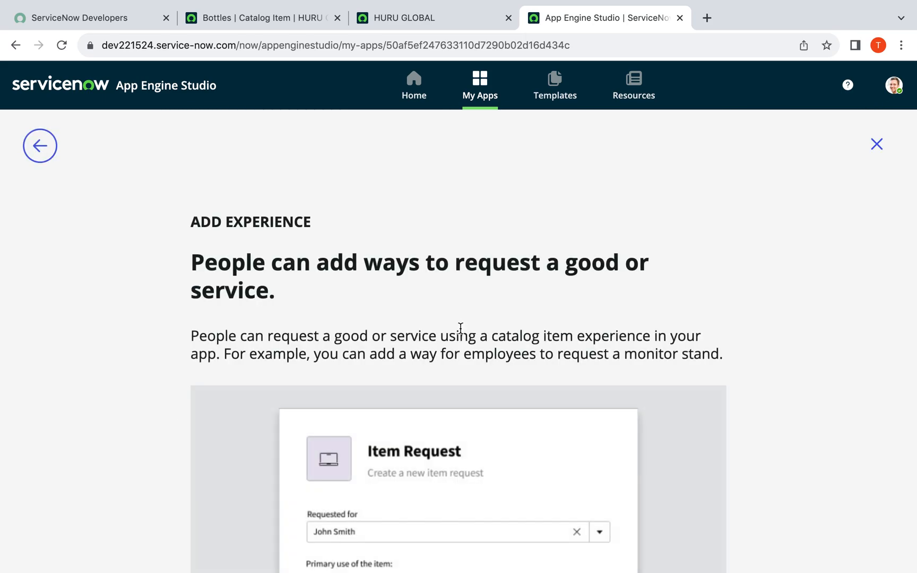
{"action": "scroll", "coordinate": [626, 298], "scroll_direction": "down", "scroll_amount": 3}
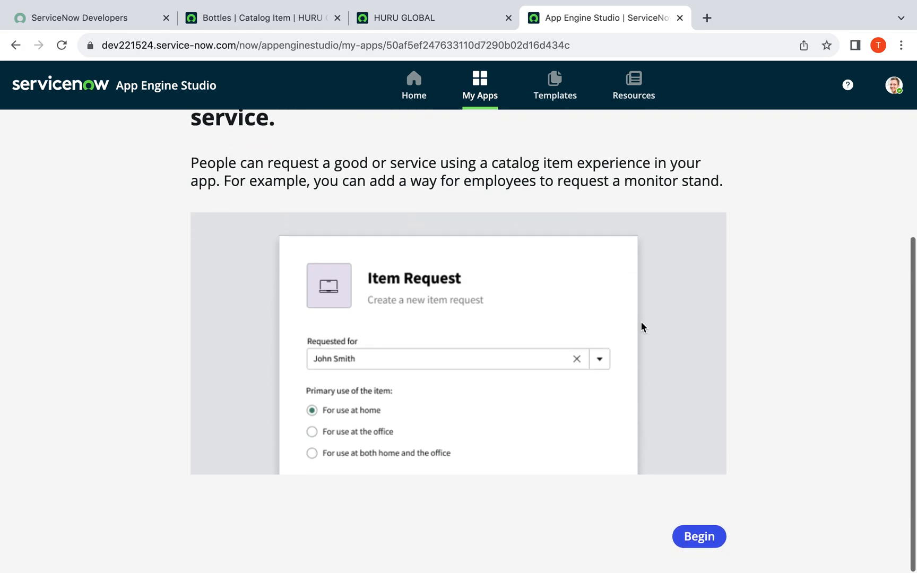
{"action": "left_click", "coordinate": [698, 537]}
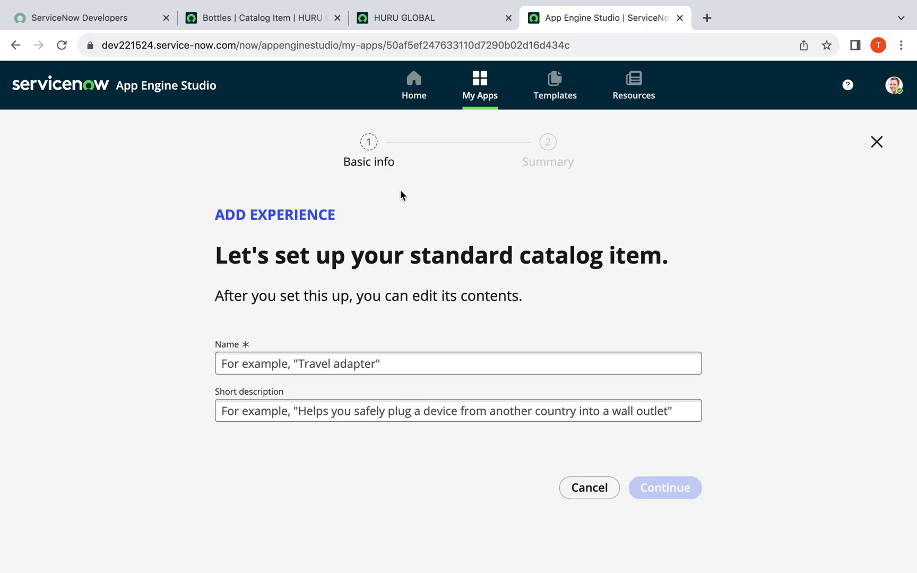
Name the new standard catalog item "Daily Planner Book"
{"action": "left_click", "coordinate": [281, 364]}
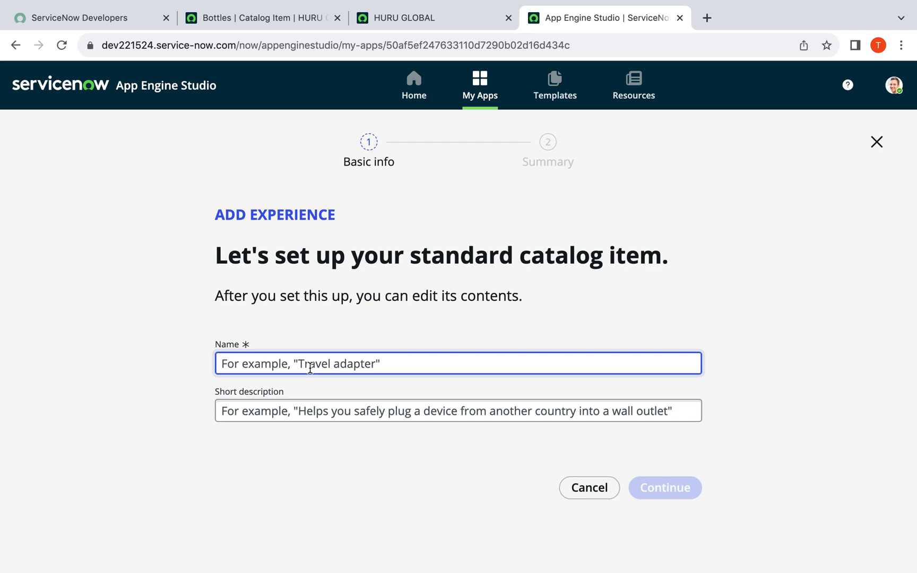
{"action": "type", "text": "Daily"}
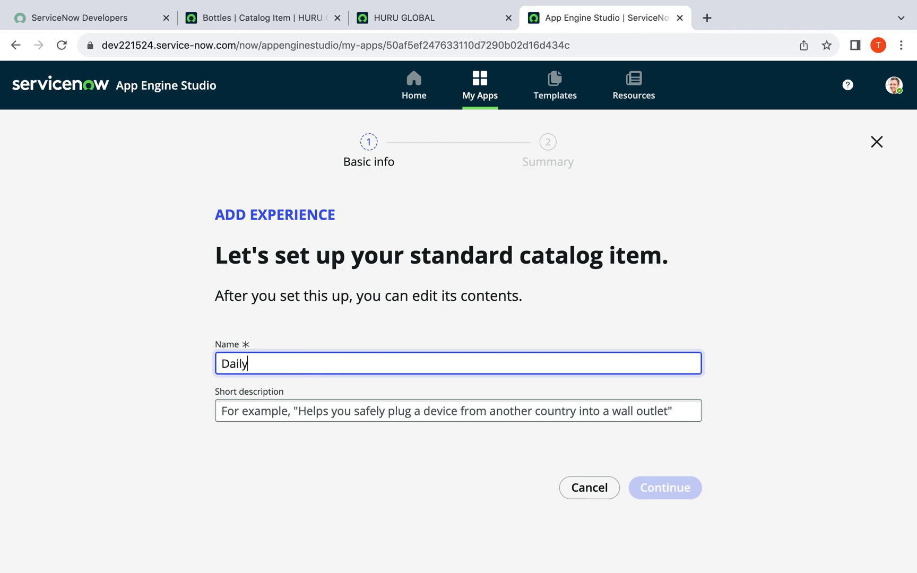
{"action": "type", "text": " Planner book"}
{"action": "left_click", "coordinate": [302, 364]}
{"action": "key", "text": "BackSpace"}
{"action": "type", "text": "B"}
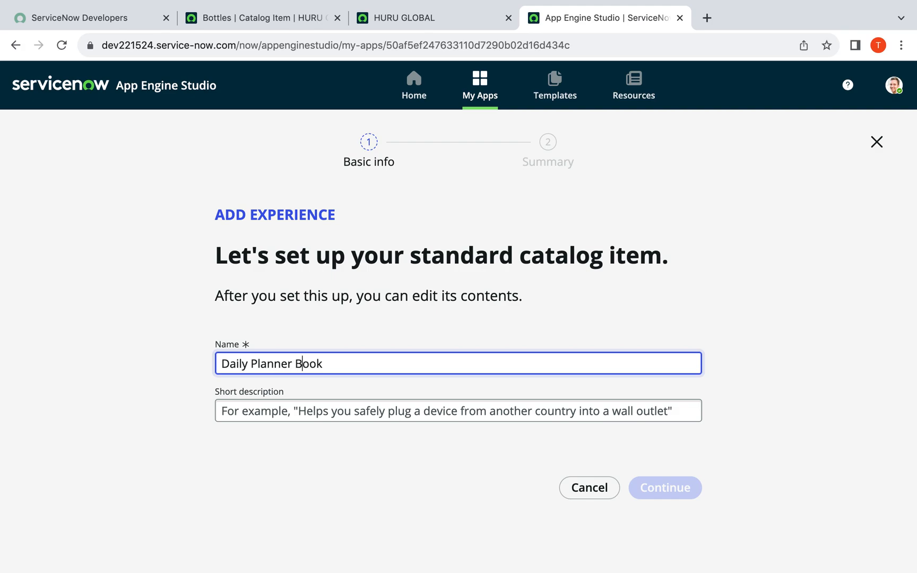
Set the short description to "this book helps you to organize your daily tasks and meetings" and create the catalog item
{"action": "left_click", "coordinate": [294, 404]}
{"action": "type", "text": "this book helps"}
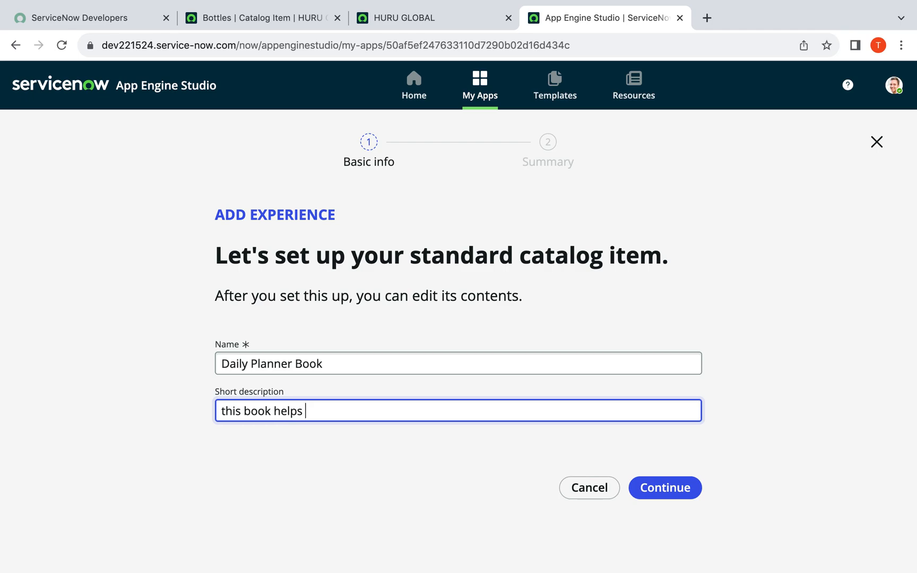
{"action": "type", "text": "you to organize your daily tak"}
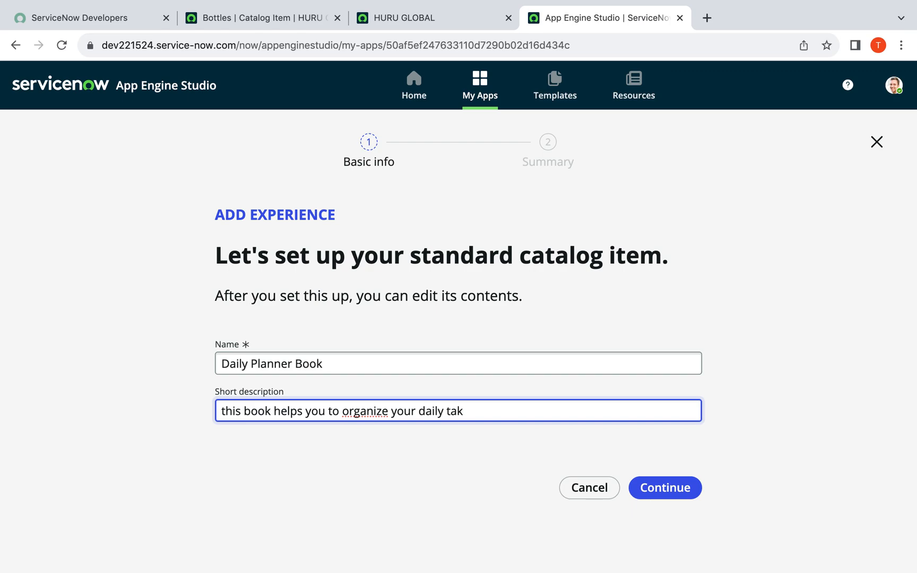
{"action": "key", "text": "BackSpace"}
{"action": "type", "text": "sks and meetings"}
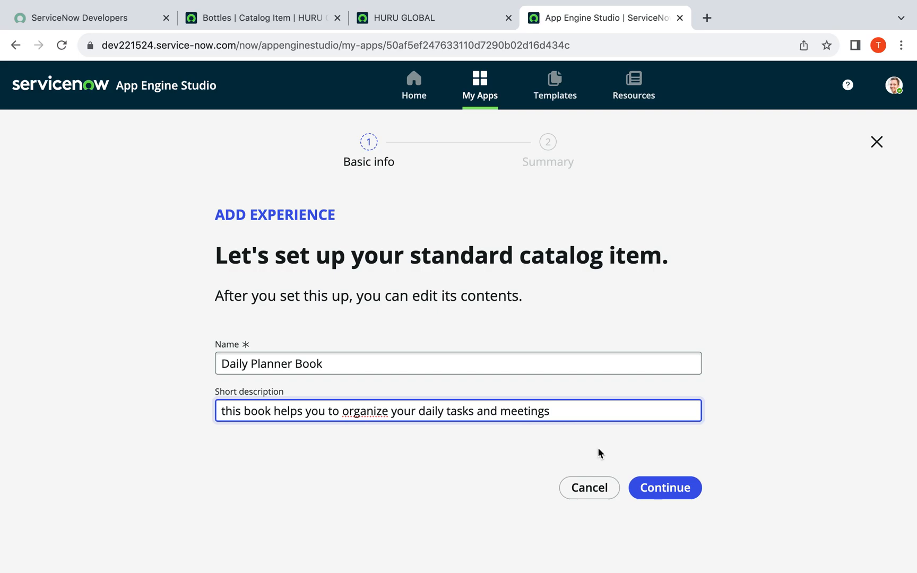
{"action": "left_click", "coordinate": [662, 486]}
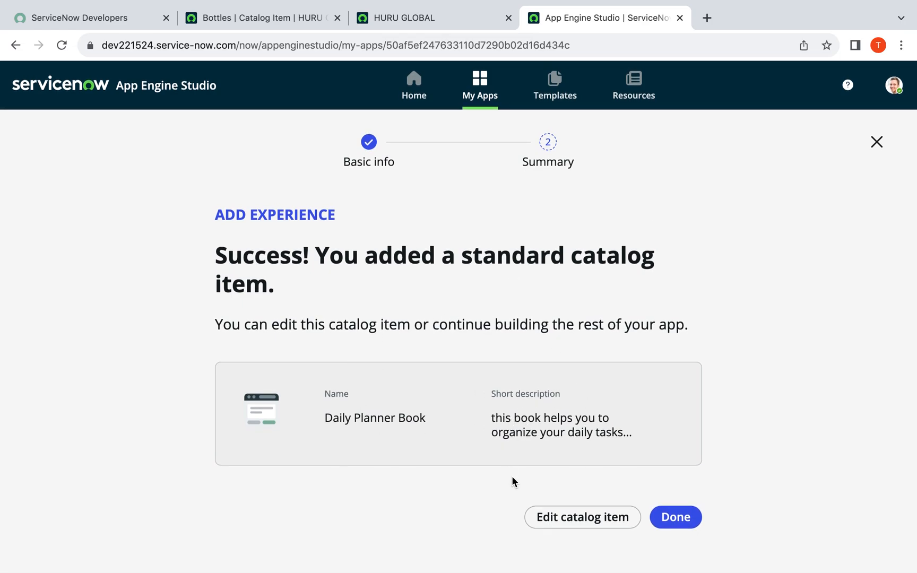
Open the item for editing and write its description: "planning and organizing your tasks and meetings made easier and efficient", with "ready to ship" on a second line
{"action": "left_click", "coordinate": [568, 520]}
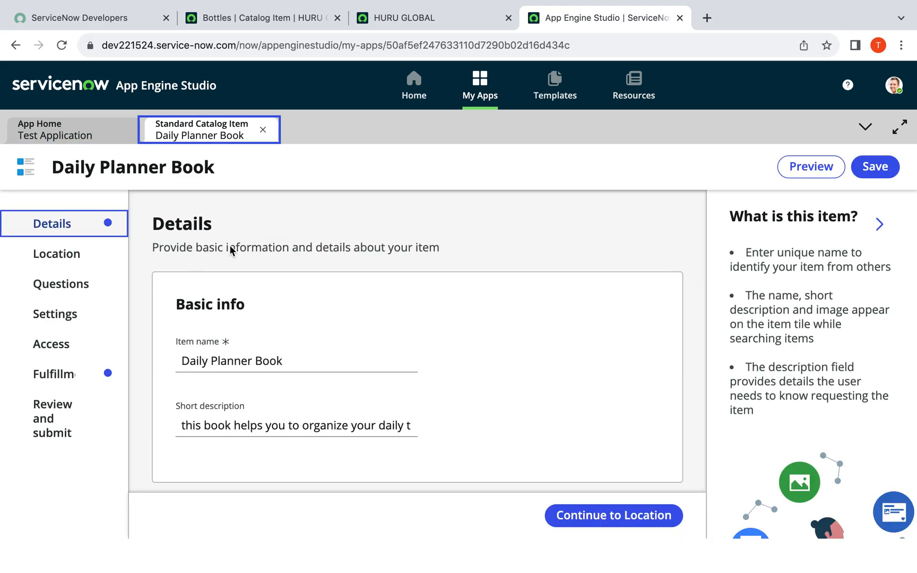
{"action": "scroll", "coordinate": [246, 332], "scroll_direction": "down", "scroll_amount": 2}
{"action": "scroll", "coordinate": [246, 331], "scroll_direction": "down", "scroll_amount": 5}
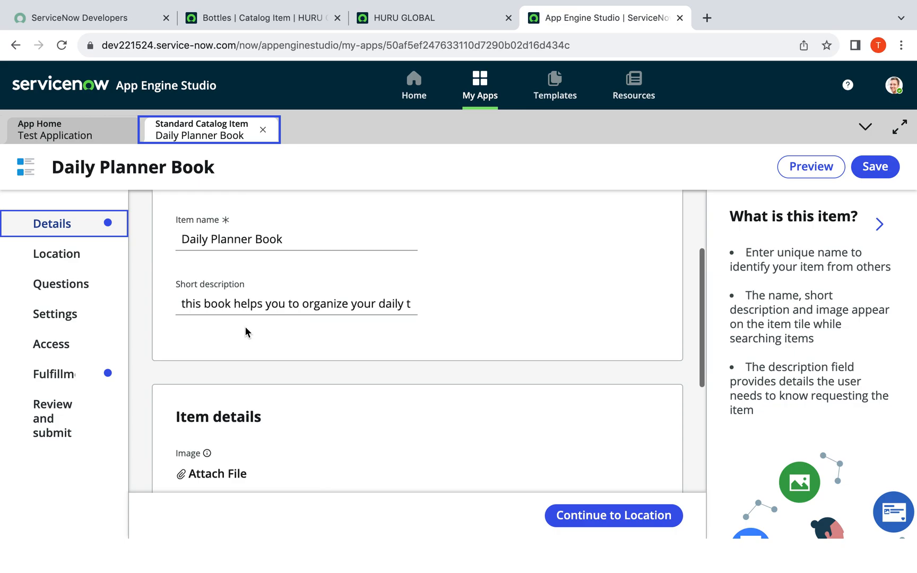
{"action": "scroll", "coordinate": [246, 332], "scroll_direction": "up", "scroll_amount": 5}
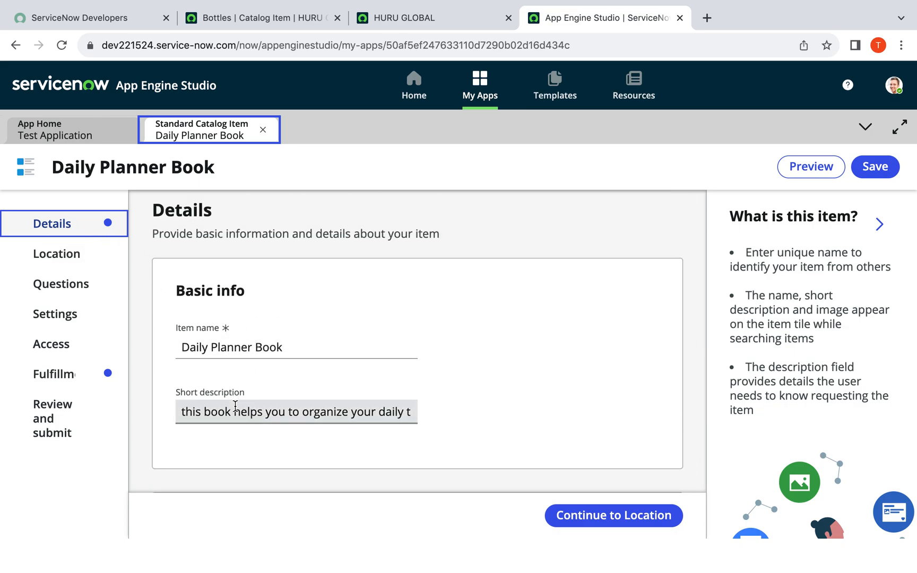
{"action": "scroll", "coordinate": [307, 343], "scroll_direction": "down", "scroll_amount": 5}
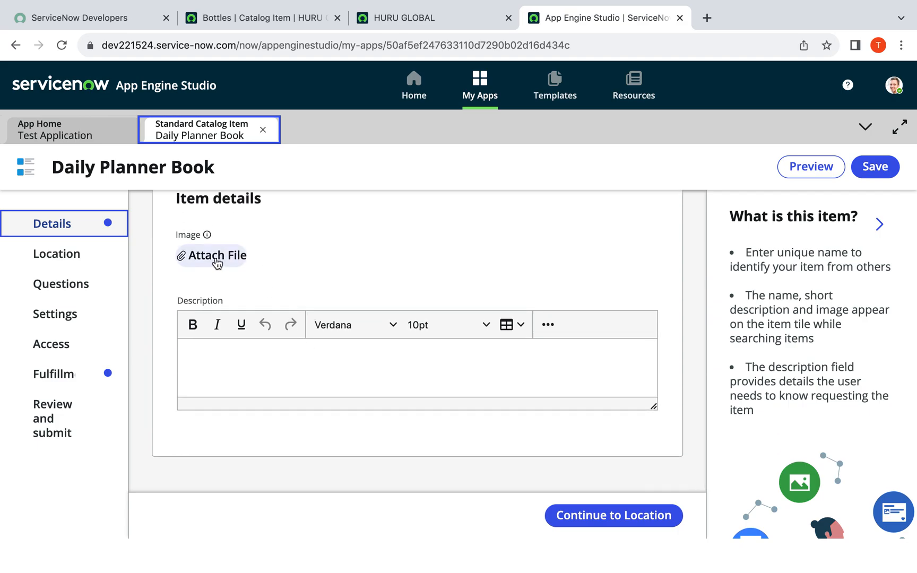
{"action": "left_click", "coordinate": [239, 356]}
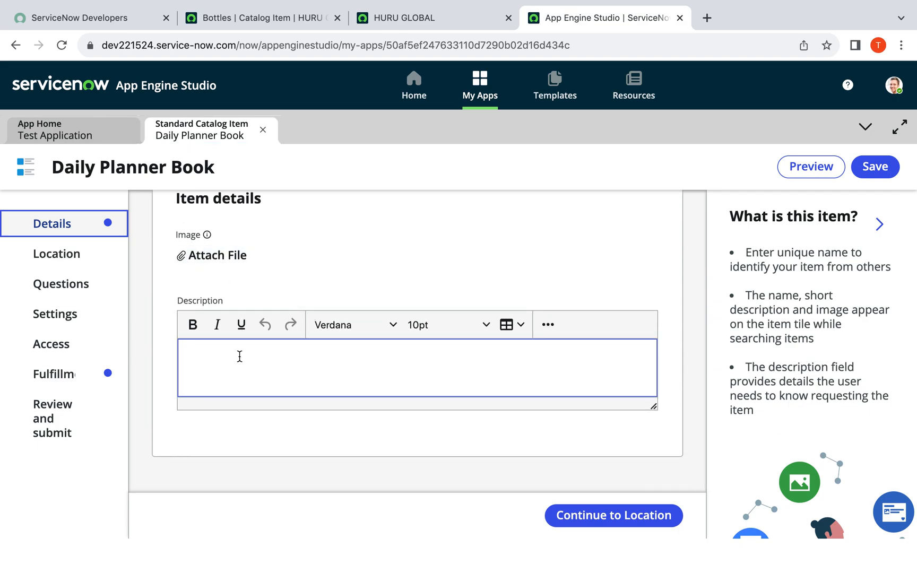
{"action": "type", "text": "planning and org"}
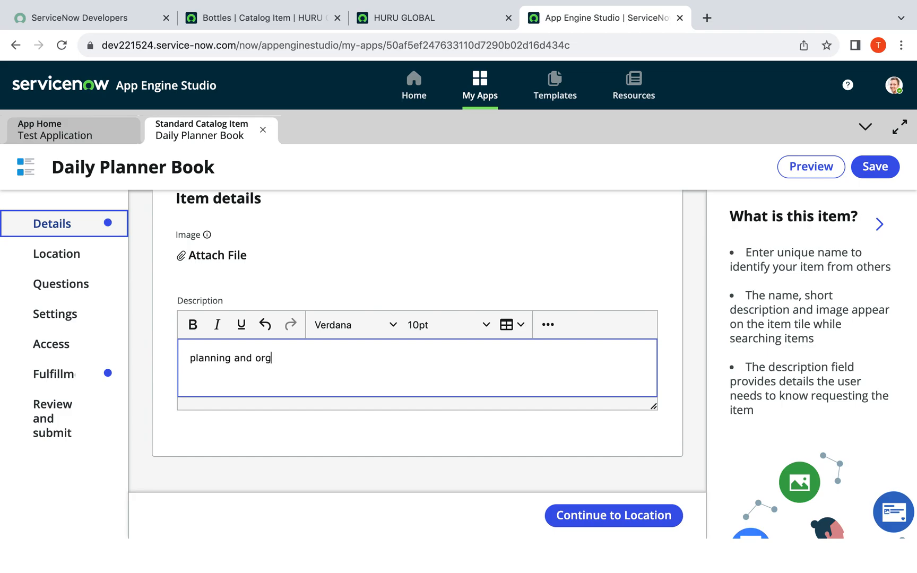
{"action": "type", "text": "anizing your tasks and meethings"}
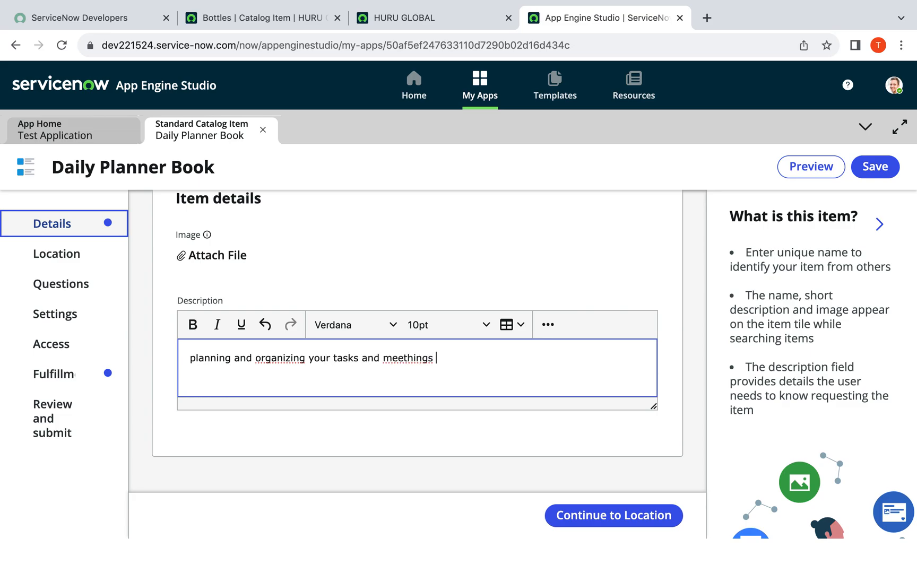
{"action": "key", "text": "BackSpace"}
{"action": "key", "text": "BackSpace"}
{"action": "key", "text": "BackSpace"}
{"action": "key", "text": "BackSpace"}
{"action": "key", "text": "BackSpace"}
{"action": "key", "text": "BackSpace"}
{"action": "type", "text": "ings made easier and efficient"}
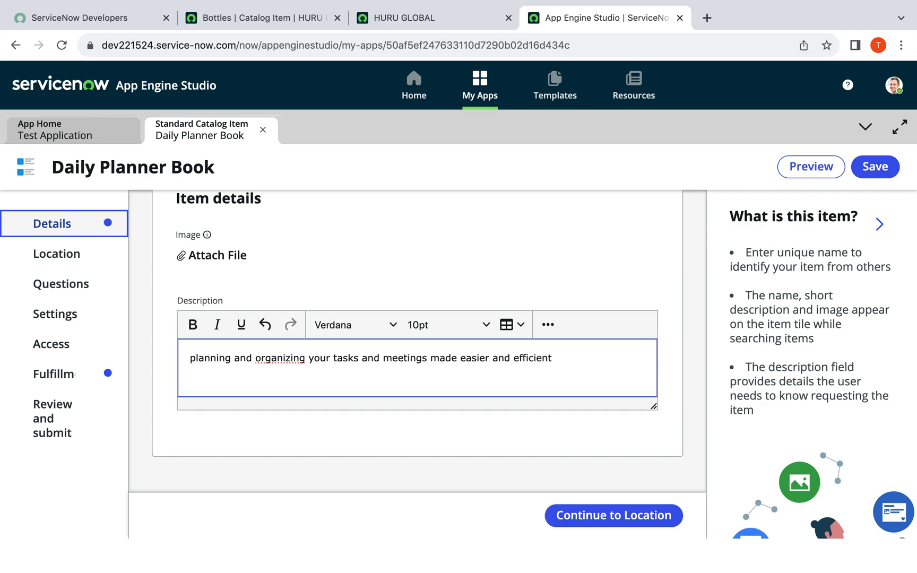
{"action": "type", "text": " ready to ship"}
{"action": "scroll", "coordinate": [424, 327], "scroll_direction": "up", "scroll_amount": 2}
{"action": "scroll", "coordinate": [426, 327], "scroll_direction": "down", "scroll_amount": 2}
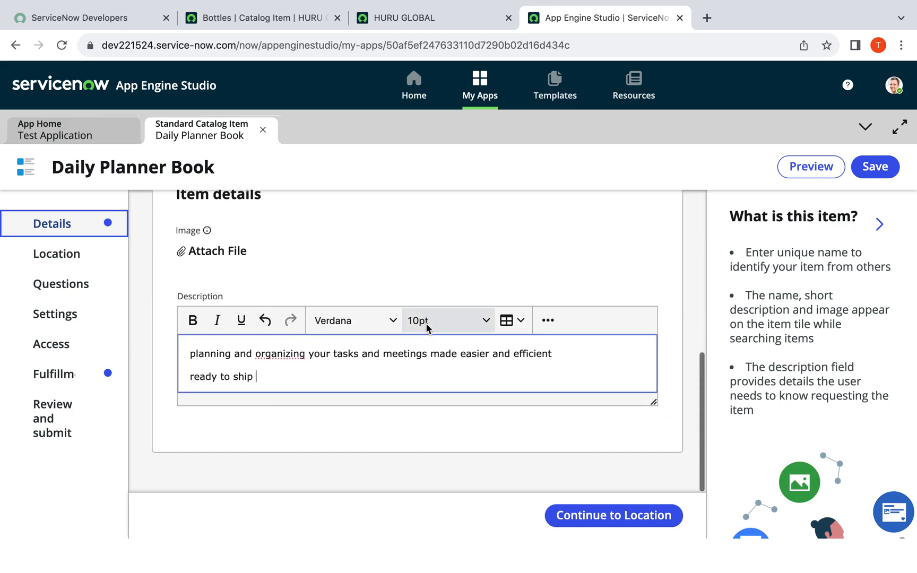
Continue to the item's location settings and assign the item to the Service Catalog
{"action": "left_click", "coordinate": [613, 515]}
{"action": "scroll", "coordinate": [403, 298], "scroll_direction": "up", "scroll_amount": 3}
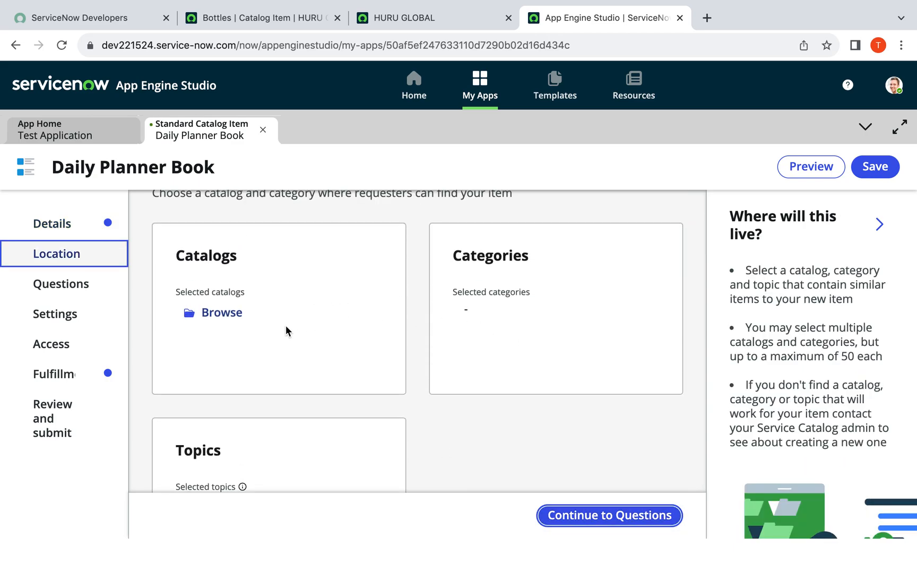
{"action": "left_click", "coordinate": [234, 312]}
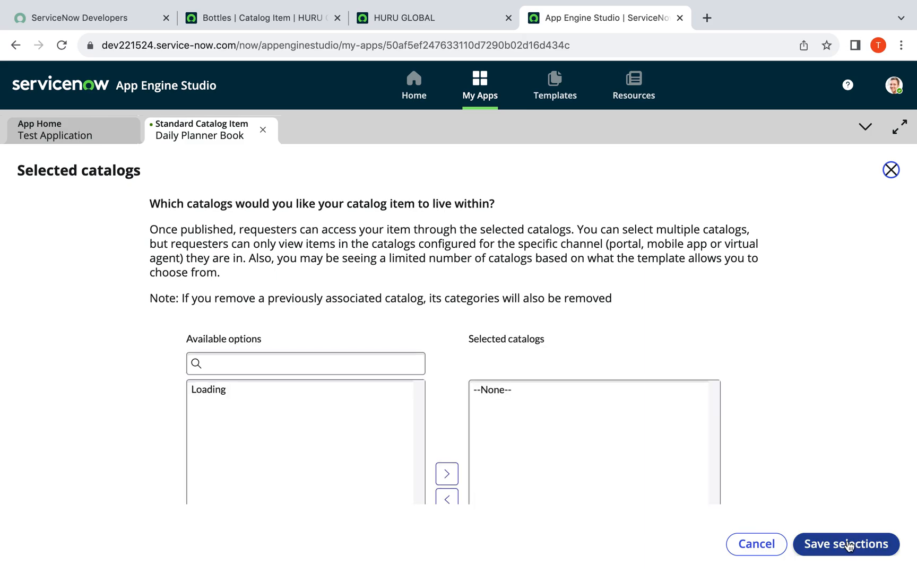
{"action": "scroll", "coordinate": [409, 366], "scroll_direction": "down", "scroll_amount": 2}
{"action": "left_click", "coordinate": [238, 327]}
{"action": "left_click", "coordinate": [446, 381]}
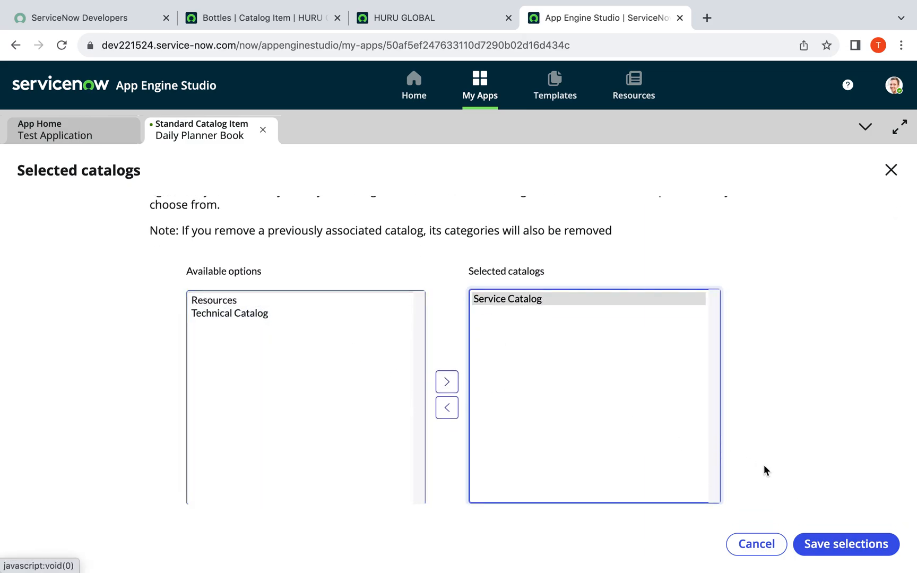
{"action": "left_click", "coordinate": [812, 547]}
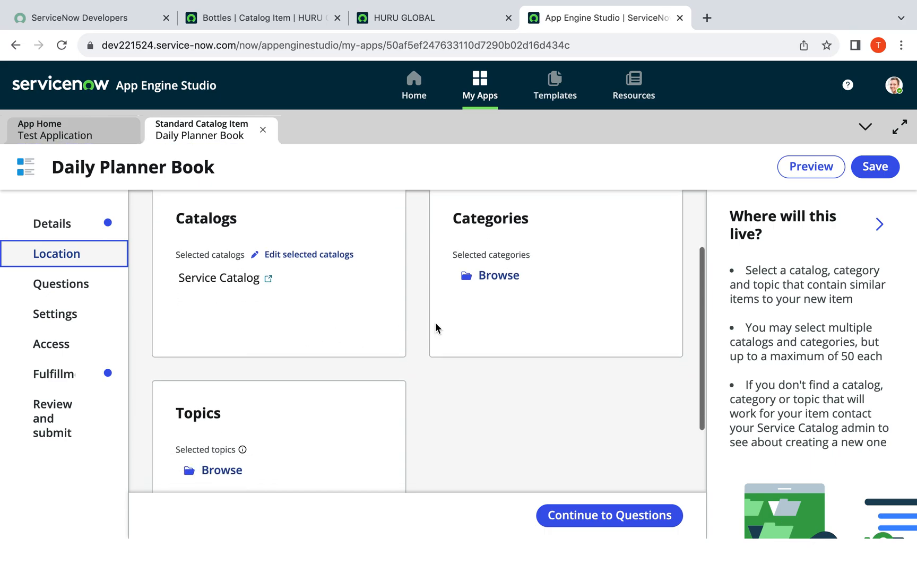
Assign the item to the Hardware, Office and Can We Help You? categories and save the selection
{"action": "left_click", "coordinate": [493, 275]}
{"action": "scroll", "coordinate": [493, 455], "scroll_direction": "down", "scroll_amount": 2}
{"action": "scroll", "coordinate": [492, 455], "scroll_direction": "down", "scroll_amount": 3}
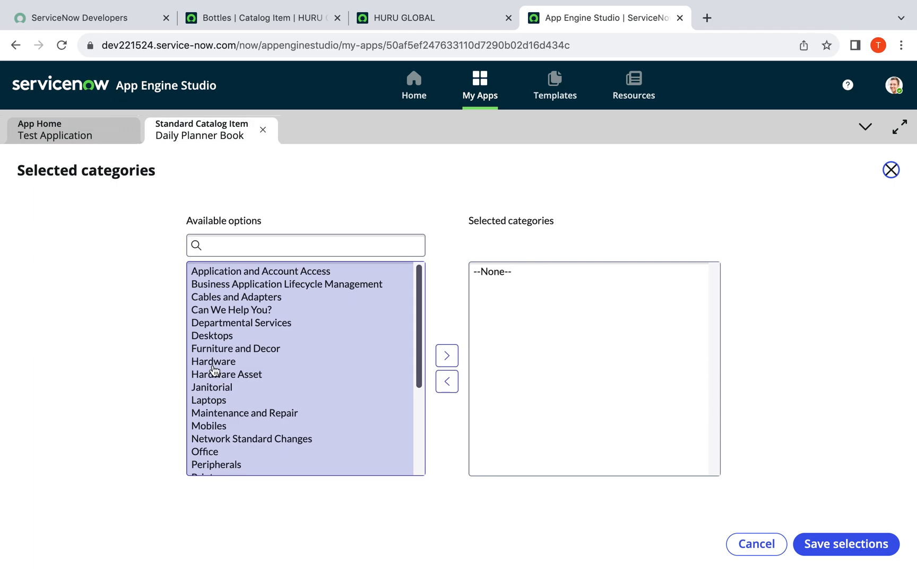
{"action": "left_click", "coordinate": [214, 366]}
{"action": "left_click", "coordinate": [445, 359]}
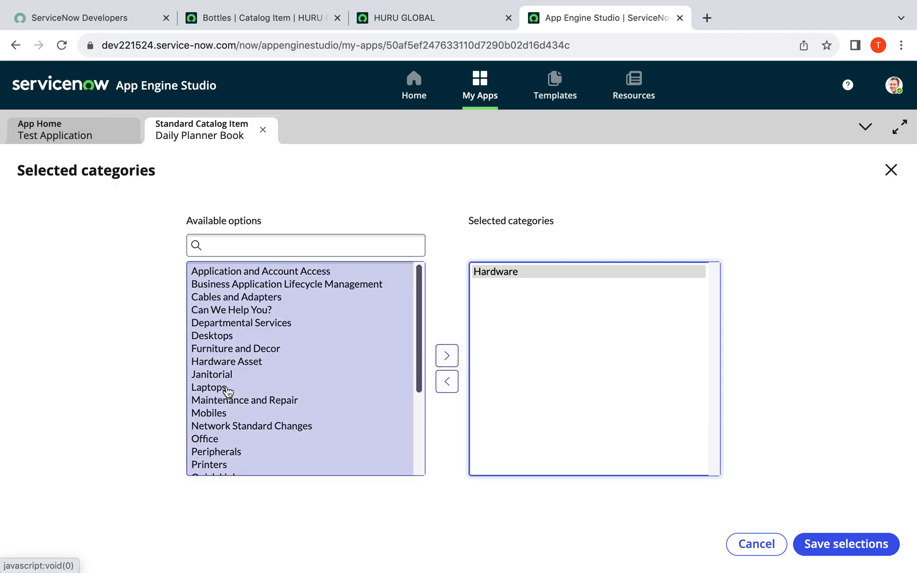
{"action": "left_click", "coordinate": [212, 440]}
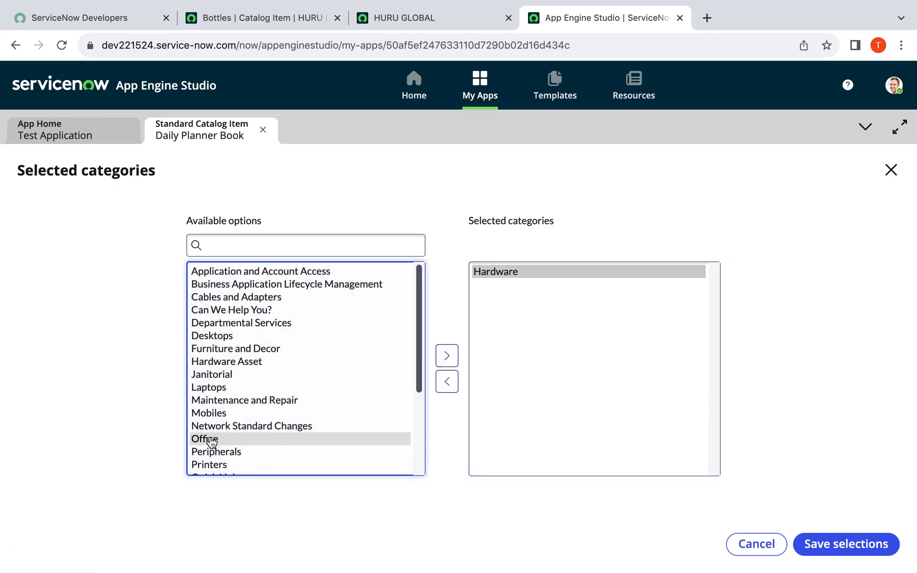
{"action": "left_click", "coordinate": [447, 356]}
{"action": "scroll", "coordinate": [256, 389], "scroll_direction": "down", "scroll_amount": 3}
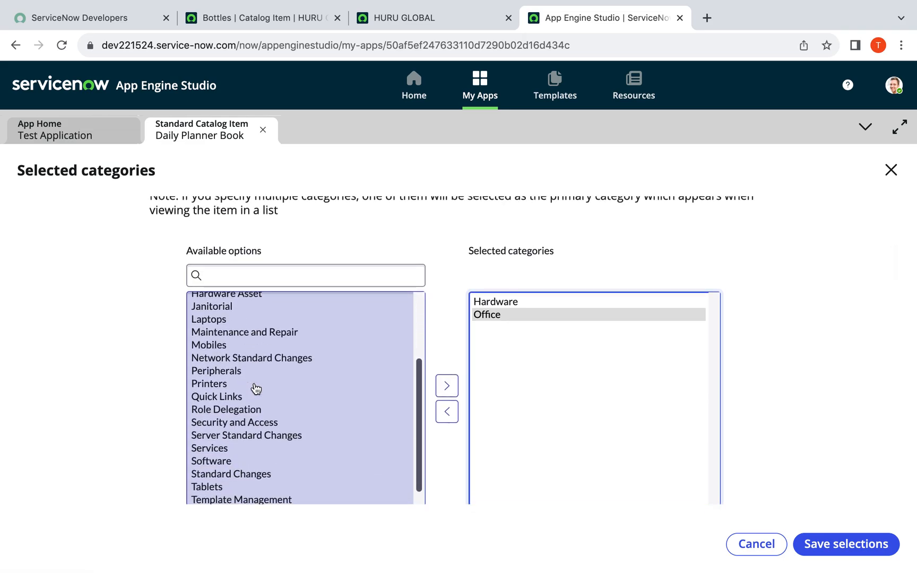
{"action": "scroll", "coordinate": [407, 195], "scroll_direction": "down", "scroll_amount": 1}
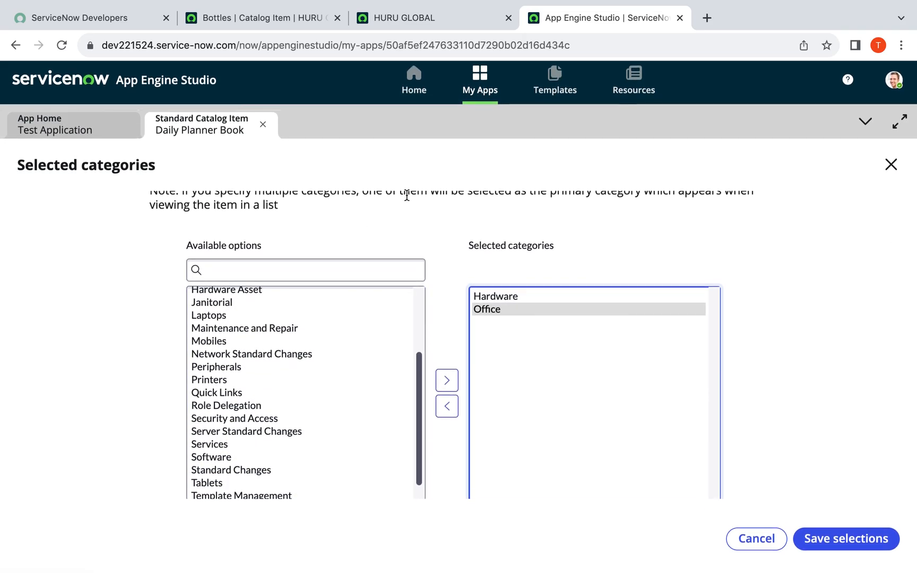
{"action": "scroll", "coordinate": [331, 340], "scroll_direction": "up", "scroll_amount": 4}
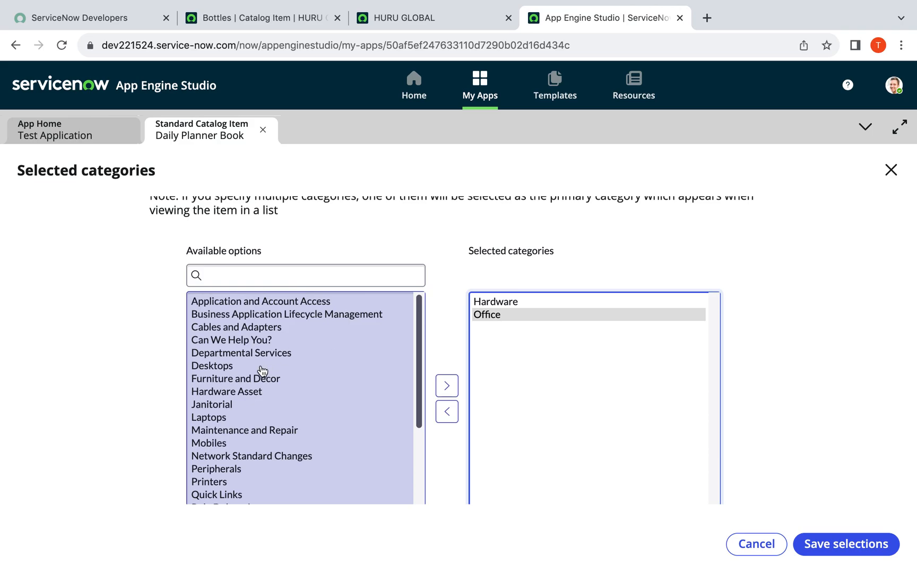
{"action": "left_click", "coordinate": [247, 340]}
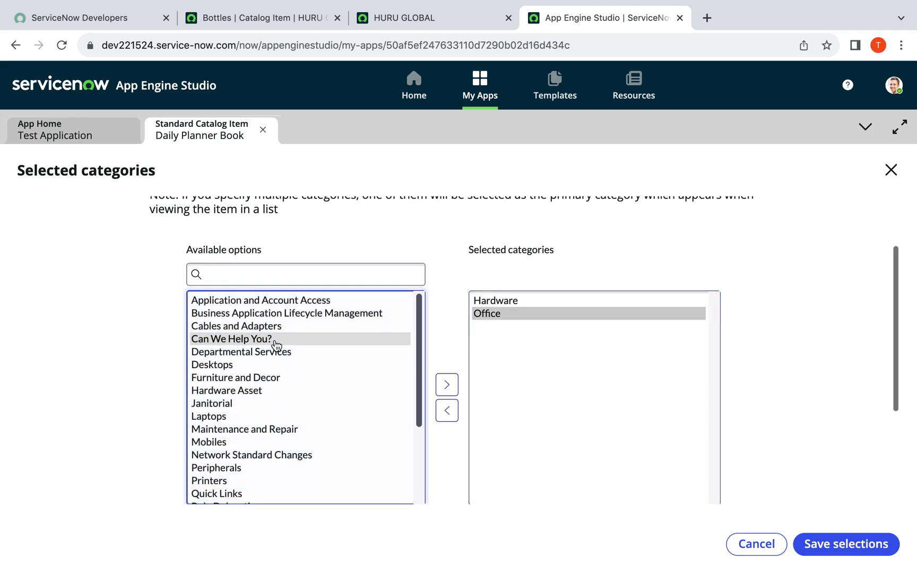
{"action": "left_click", "coordinate": [447, 385]}
{"action": "left_click", "coordinate": [836, 538]}
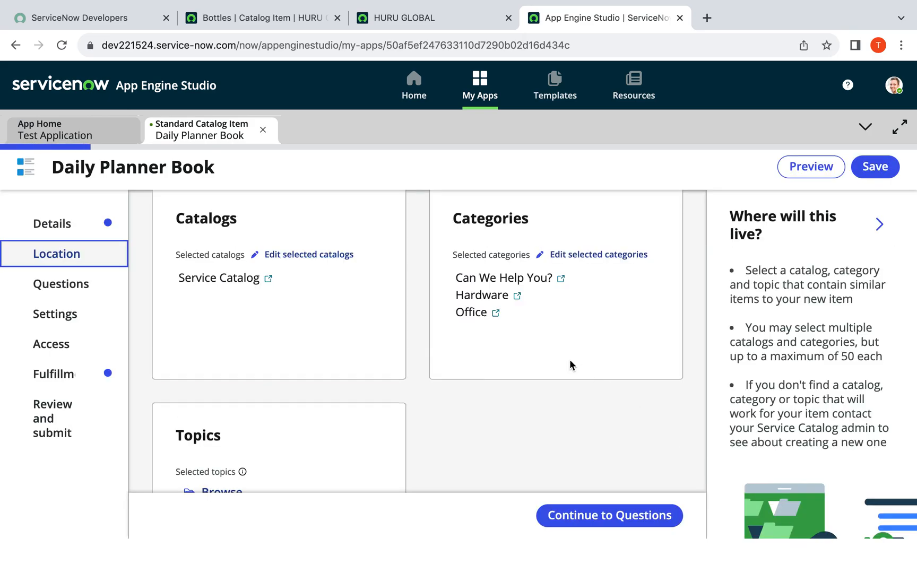
Leave the topics unset, continue to the item's questions and start inserting a new question
{"action": "scroll", "coordinate": [511, 430], "scroll_direction": "down", "scroll_amount": 2}
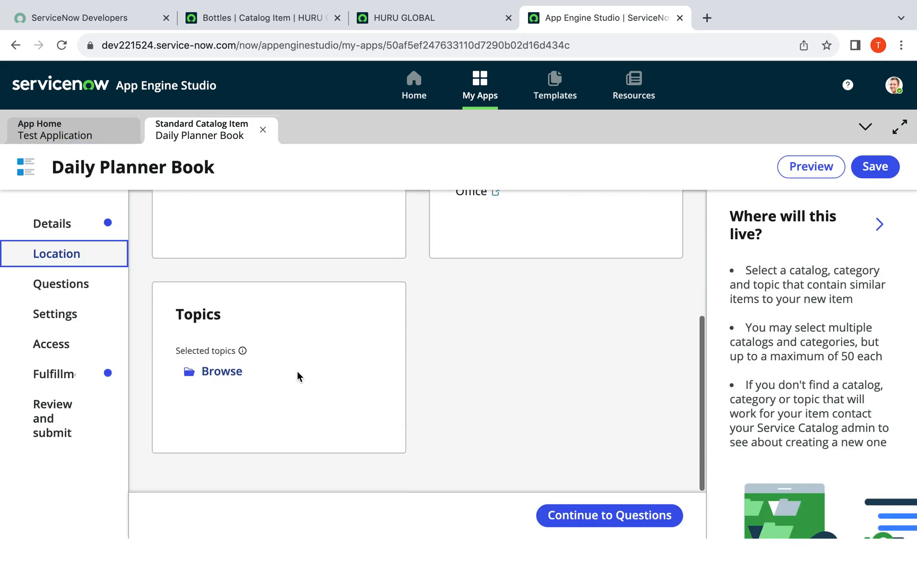
{"action": "left_click", "coordinate": [616, 516]}
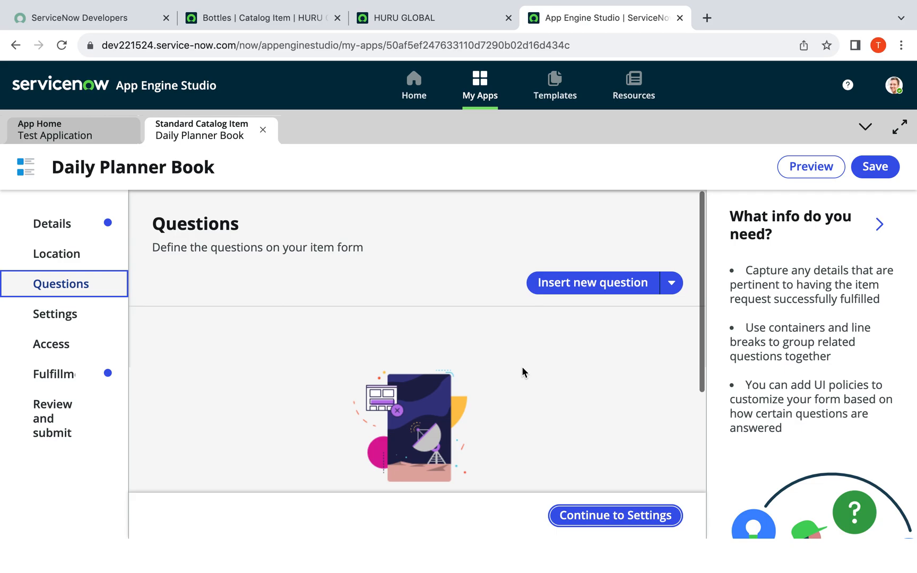
{"action": "scroll", "coordinate": [541, 211], "scroll_direction": "down", "scroll_amount": 3}
{"action": "scroll", "coordinate": [541, 212], "scroll_direction": "up", "scroll_amount": 3}
{"action": "scroll", "coordinate": [616, 199], "scroll_direction": "down", "scroll_amount": 3}
{"action": "scroll", "coordinate": [636, 203], "scroll_direction": "up", "scroll_amount": 3}
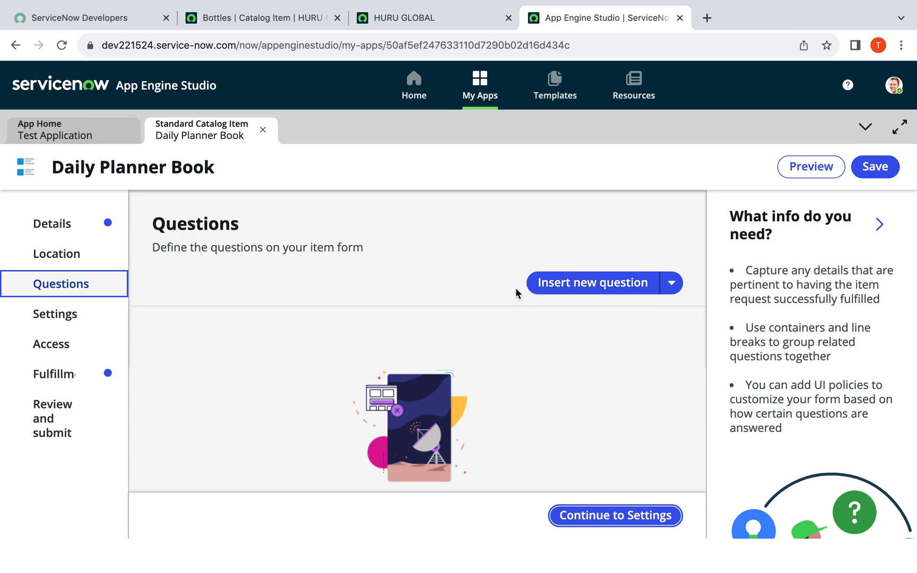
{"action": "left_click", "coordinate": [675, 286]}
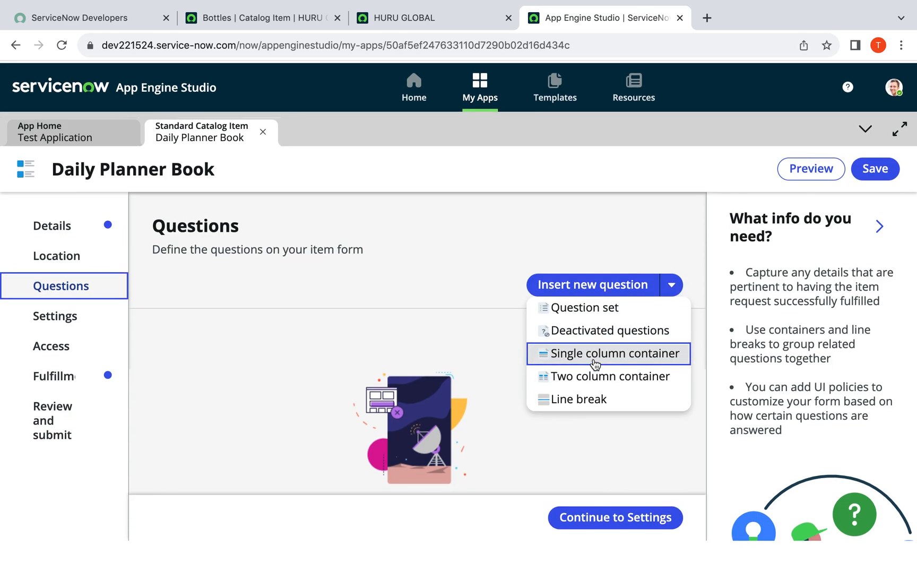
{"action": "left_click", "coordinate": [578, 282]}
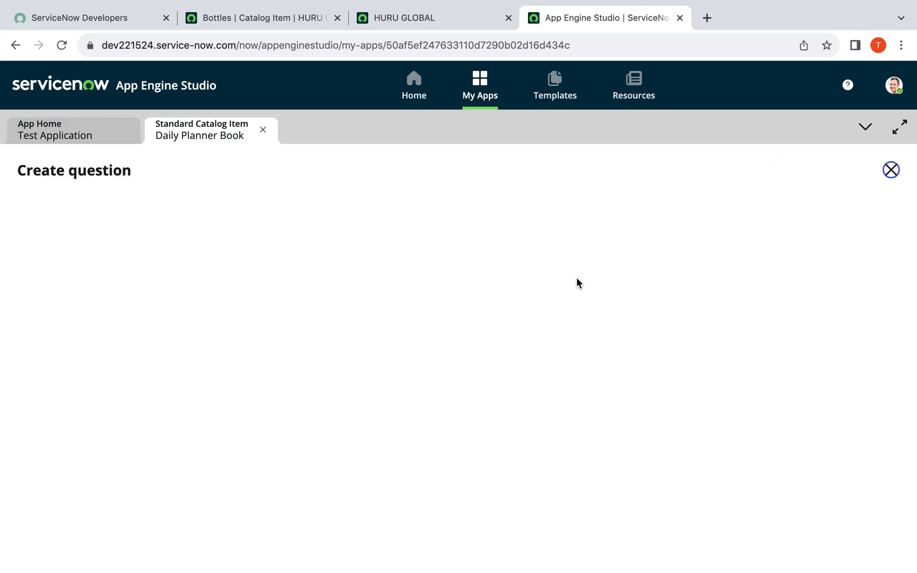
Set the new question's type to Choice with the subtype Dropdown (fixed values)
{"action": "left_click", "coordinate": [110, 371]}
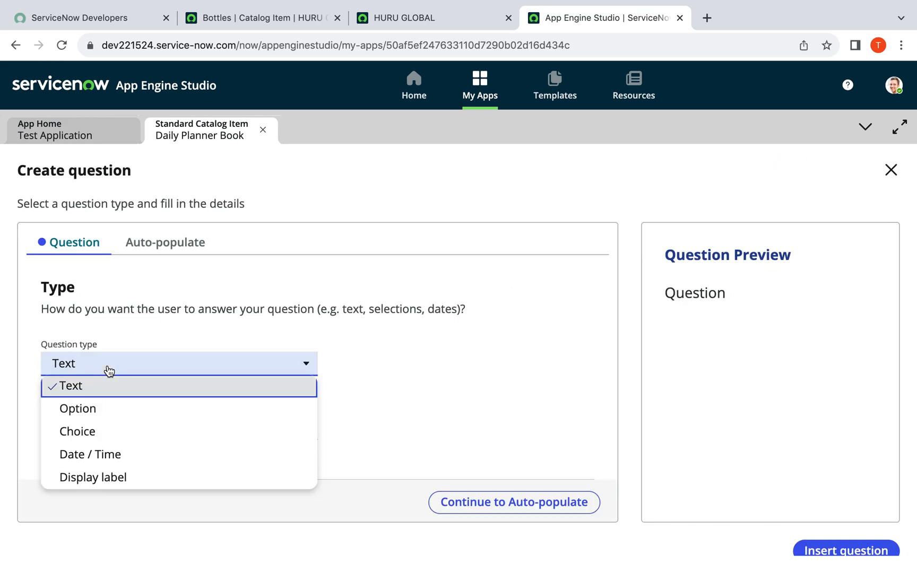
{"action": "left_click", "coordinate": [111, 432]}
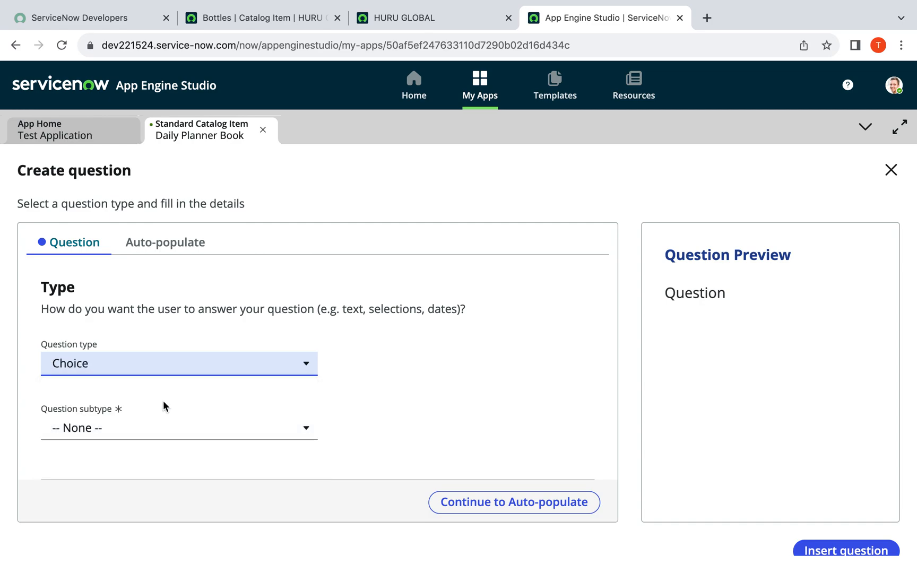
{"action": "scroll", "coordinate": [308, 343], "scroll_direction": "down", "scroll_amount": 3}
{"action": "left_click", "coordinate": [280, 342]}
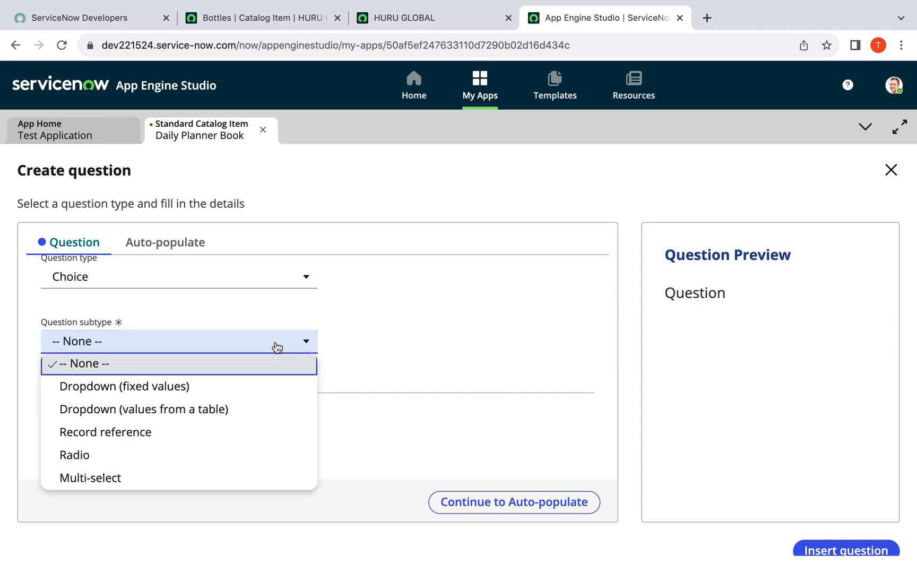
{"action": "left_click", "coordinate": [255, 385]}
{"action": "scroll", "coordinate": [433, 334], "scroll_direction": "down", "scroll_amount": 5}
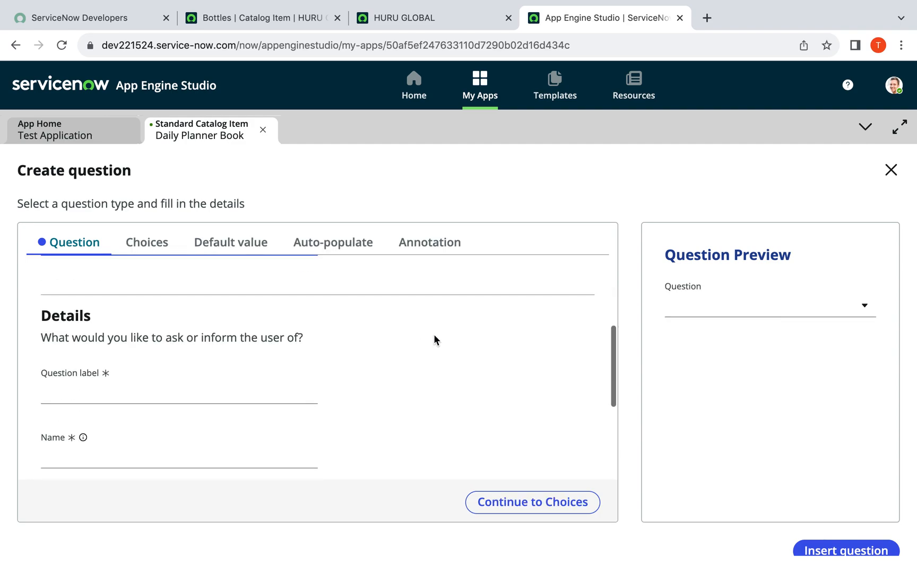
Label the question "What color do you prefer?", give it the name "color" and insert it into the item
{"action": "left_click", "coordinate": [219, 334]}
{"action": "scroll", "coordinate": [456, 297], "scroll_direction": "up", "scroll_amount": 1}
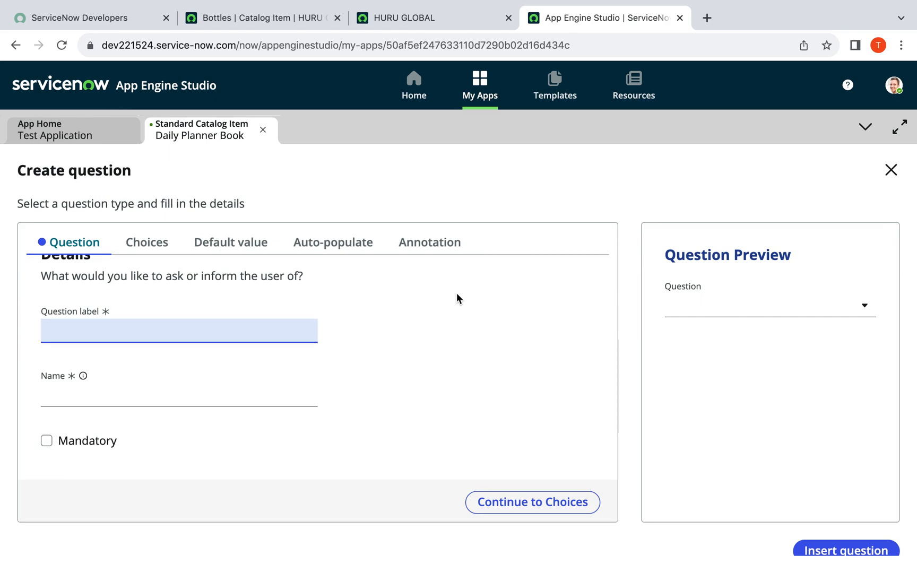
{"action": "type", "text": "What color do you prefer?"}
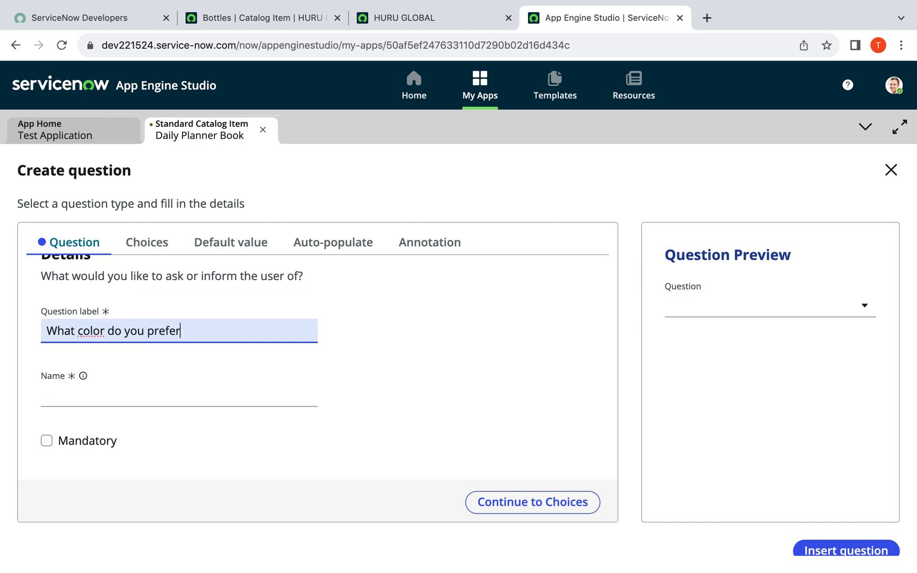
{"action": "left_click", "coordinate": [165, 402]}
{"action": "left_click_drag", "start_coordinate": [79, 398], "coordinate": [28, 404]}
{"action": "key", "text": "BackSpace"}
{"action": "left_click_drag", "start_coordinate": [170, 394], "coordinate": [74, 396]}
{"action": "key", "text": "BackSpace"}
{"action": "scroll", "coordinate": [194, 391], "scroll_direction": "down", "scroll_amount": 3}
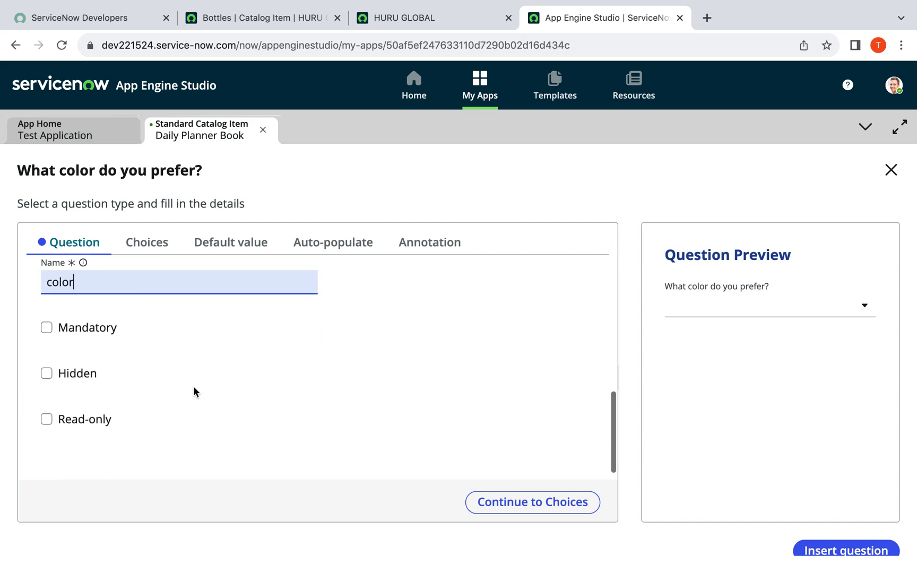
{"action": "scroll", "coordinate": [195, 391], "scroll_direction": "up", "scroll_amount": 1}
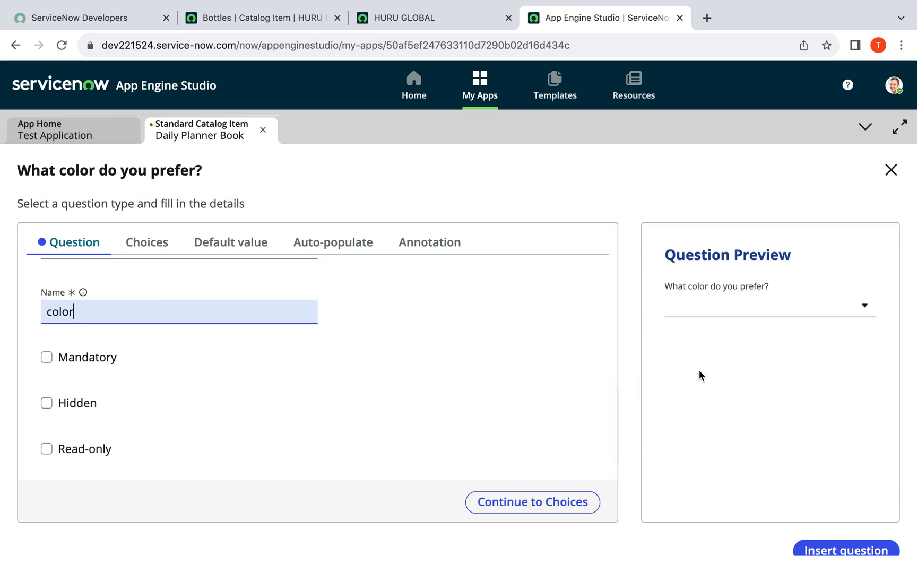
{"action": "scroll", "coordinate": [700, 372], "scroll_direction": "down", "scroll_amount": 1}
{"action": "left_click", "coordinate": [840, 535]}
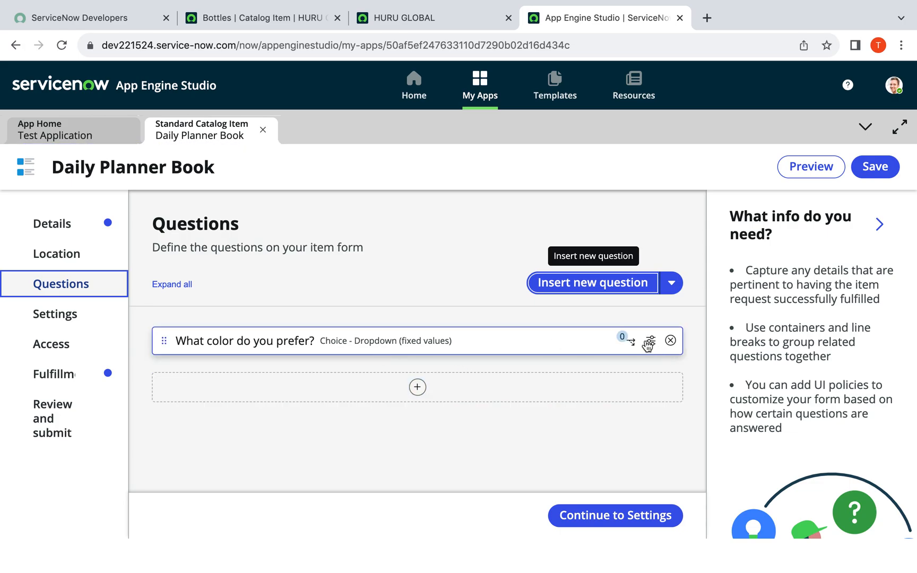
Reopen the color question for editing and continue to its available choices
{"action": "left_click", "coordinate": [651, 342]}
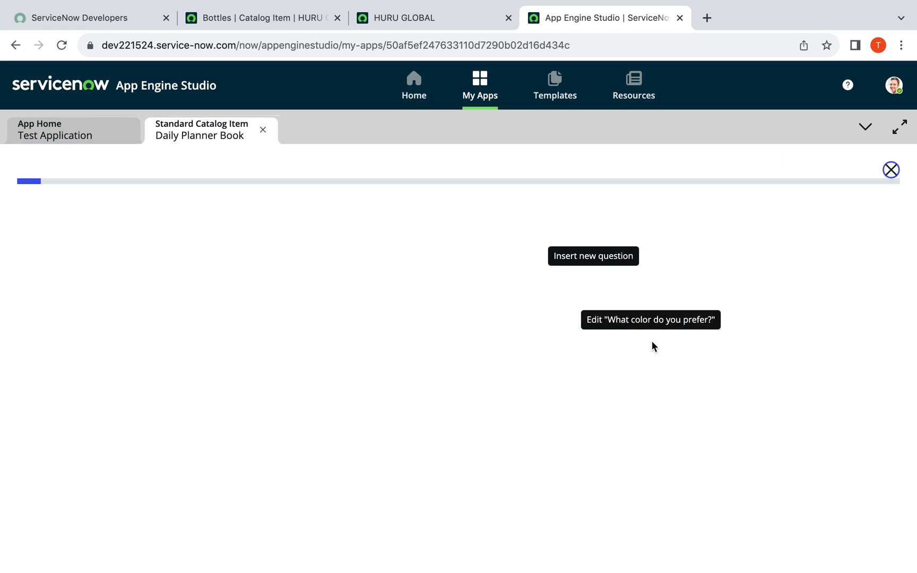
{"action": "scroll", "coordinate": [286, 430], "scroll_direction": "down", "scroll_amount": 5}
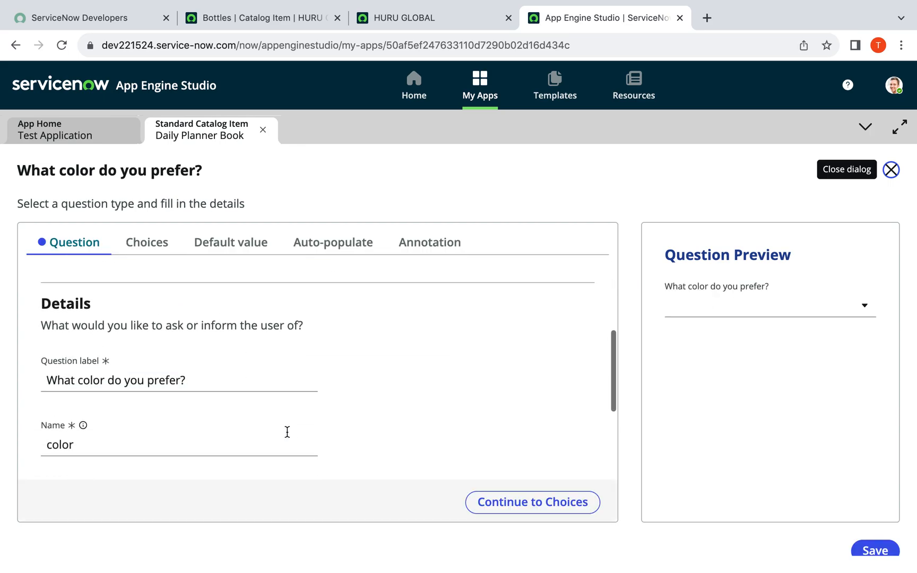
{"action": "scroll", "coordinate": [287, 437], "scroll_direction": "up", "scroll_amount": 1}
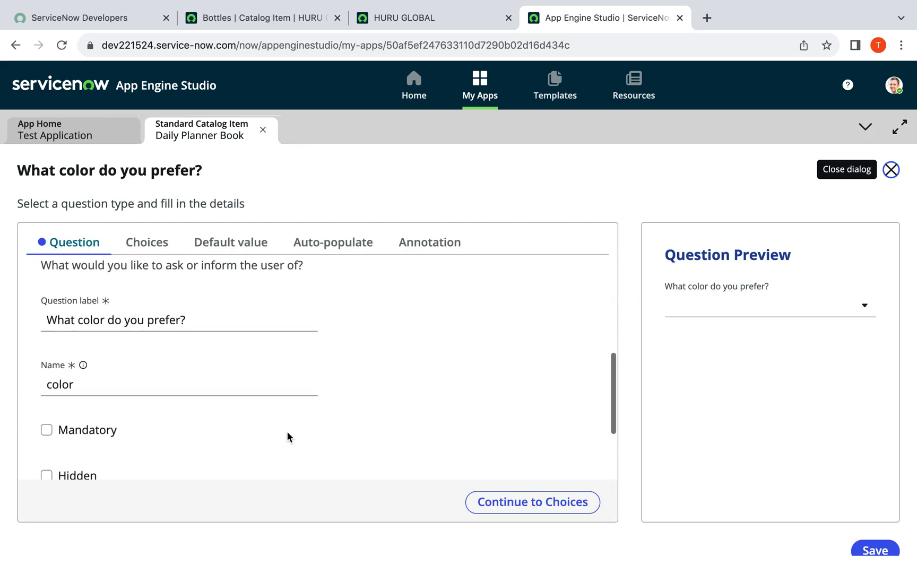
{"action": "scroll", "coordinate": [287, 437], "scroll_direction": "down", "scroll_amount": 3}
{"action": "left_click", "coordinate": [511, 502]}
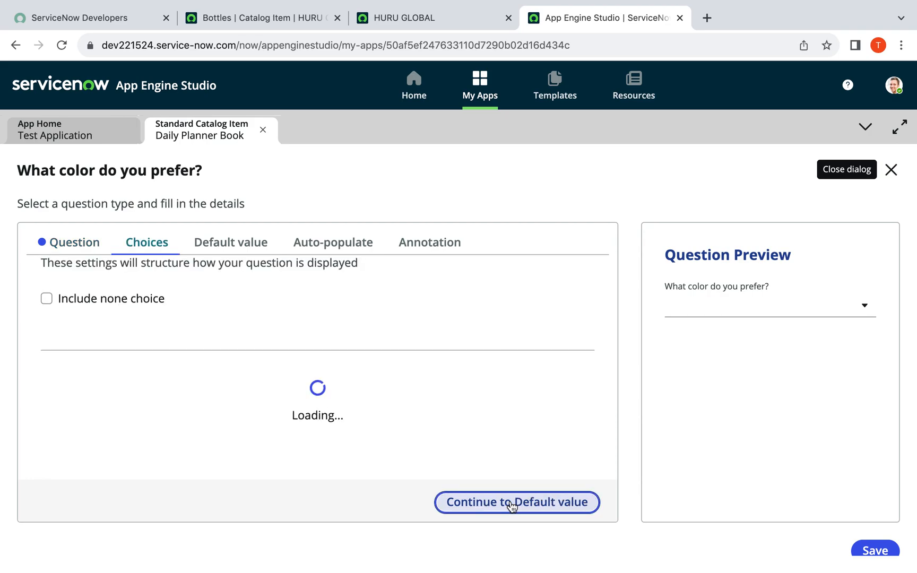
{"action": "scroll", "coordinate": [438, 333], "scroll_direction": "down", "scroll_amount": 1}
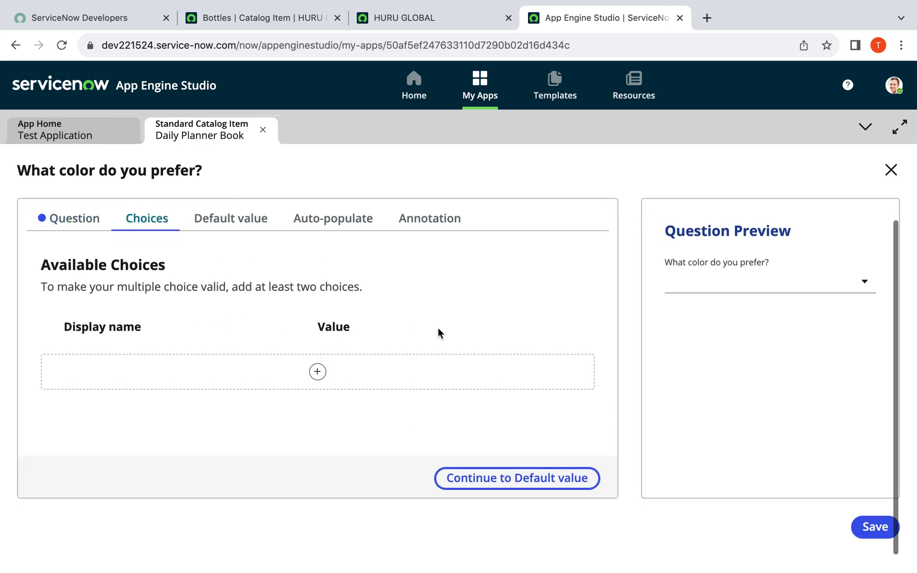
Add a first choice to the color question with the display name "Gold" and the value "gold"
{"action": "left_click", "coordinate": [319, 374]}
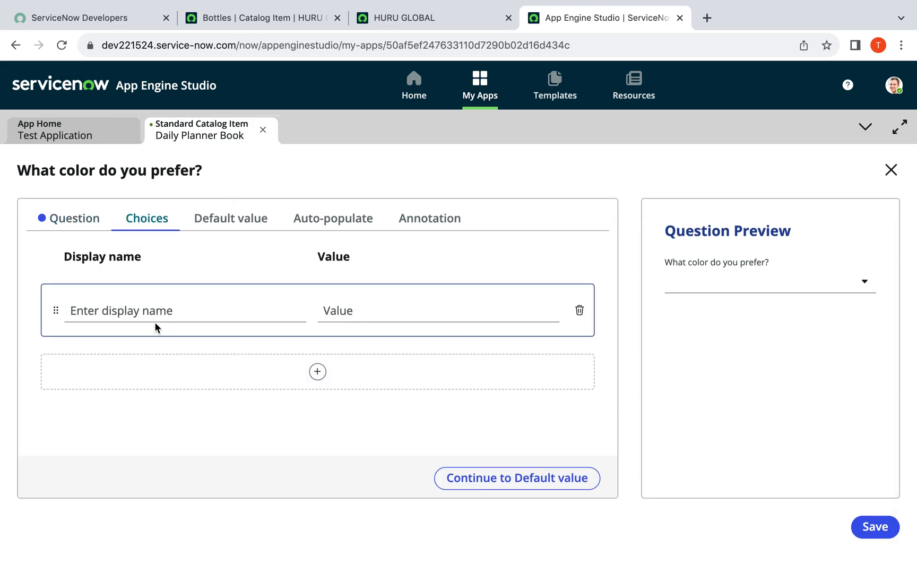
{"action": "left_click", "coordinate": [129, 313]}
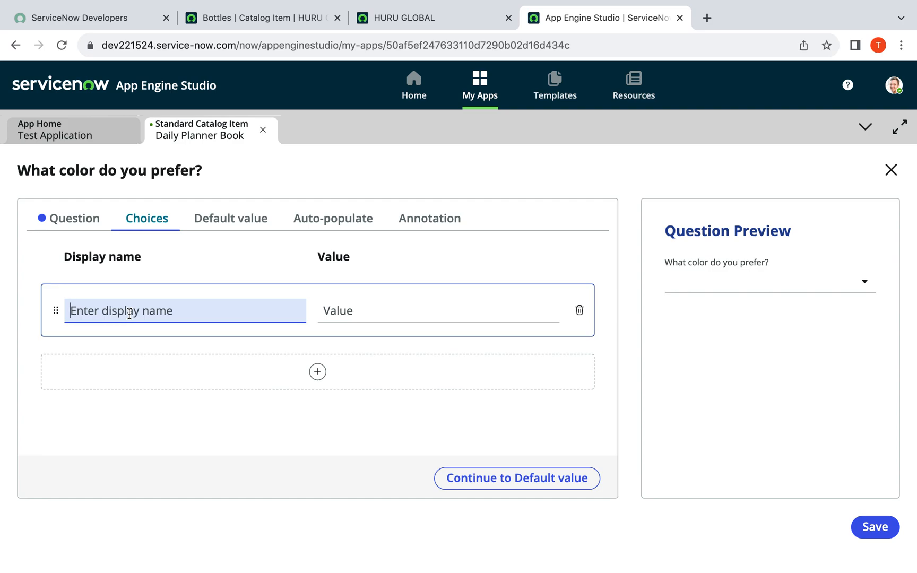
{"action": "type", "text": "Gold"}
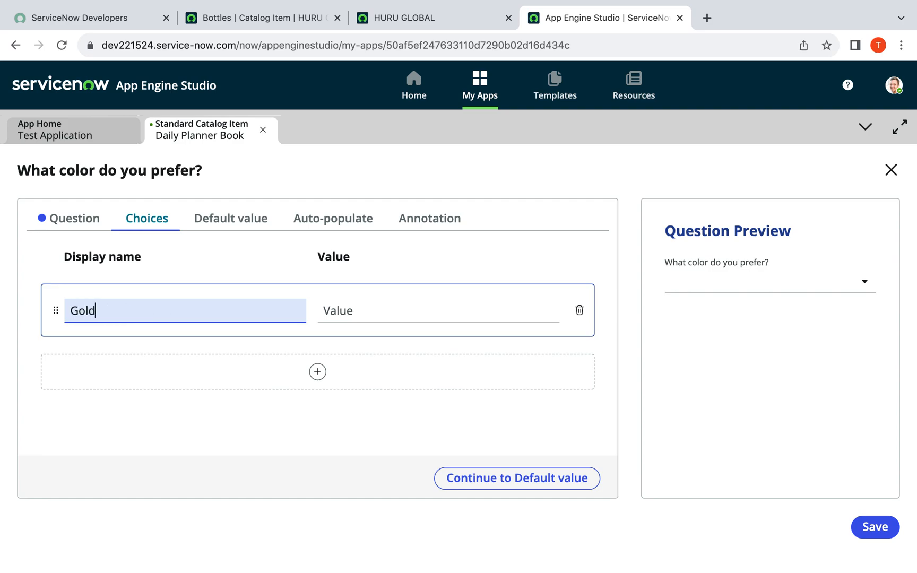
{"action": "left_click", "coordinate": [340, 312]}
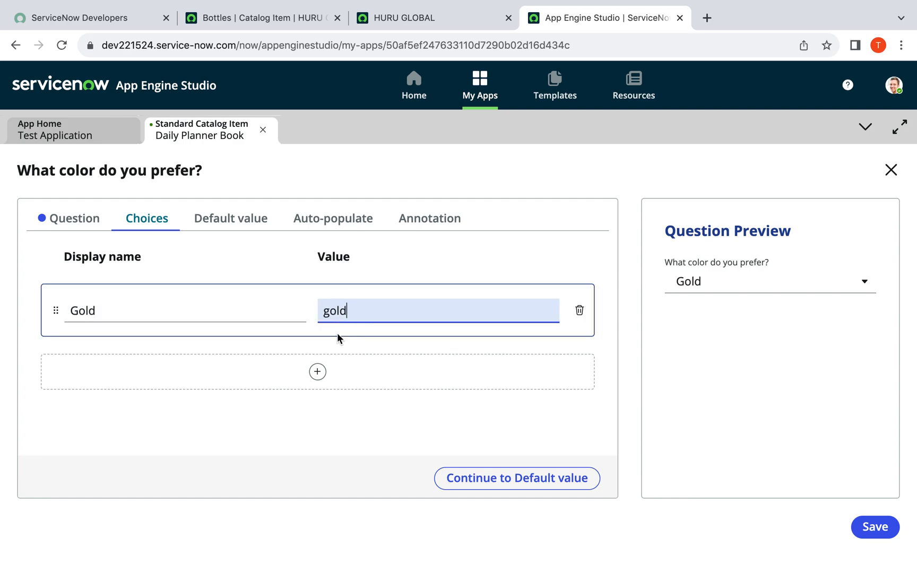
Add a second choice with the display name "Green" and the value "green"
{"action": "left_click", "coordinate": [316, 372]}
{"action": "left_click", "coordinate": [196, 380]}
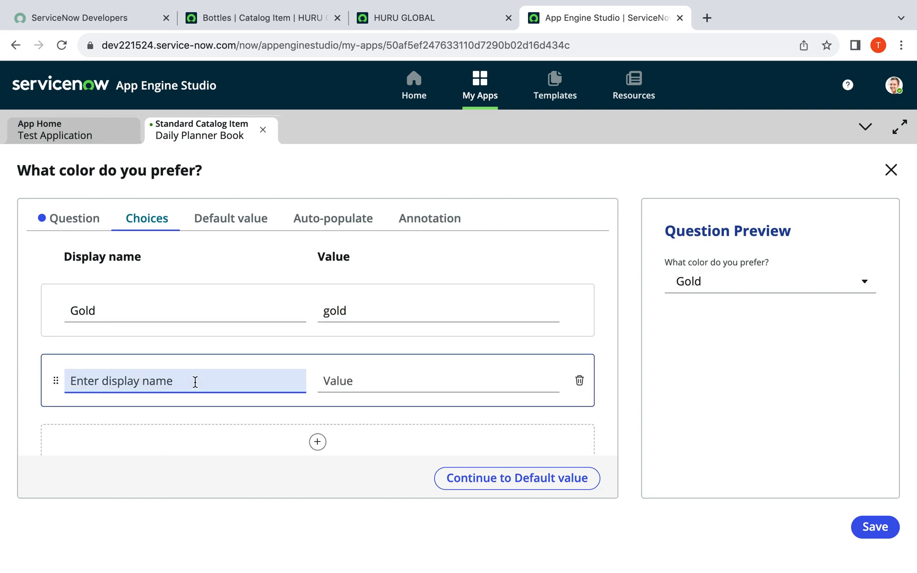
{"action": "type", "text": "Gree"}
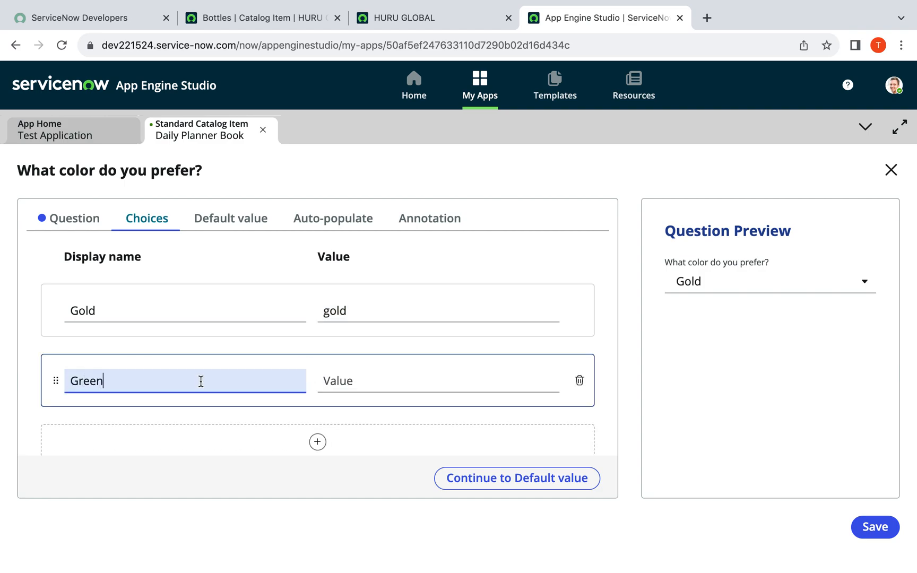
{"action": "type", "text": "n"}
{"action": "left_click", "coordinate": [375, 379]}
Add a third choice with the display name "Pink" and fill in its value
{"action": "left_click", "coordinate": [318, 441]}
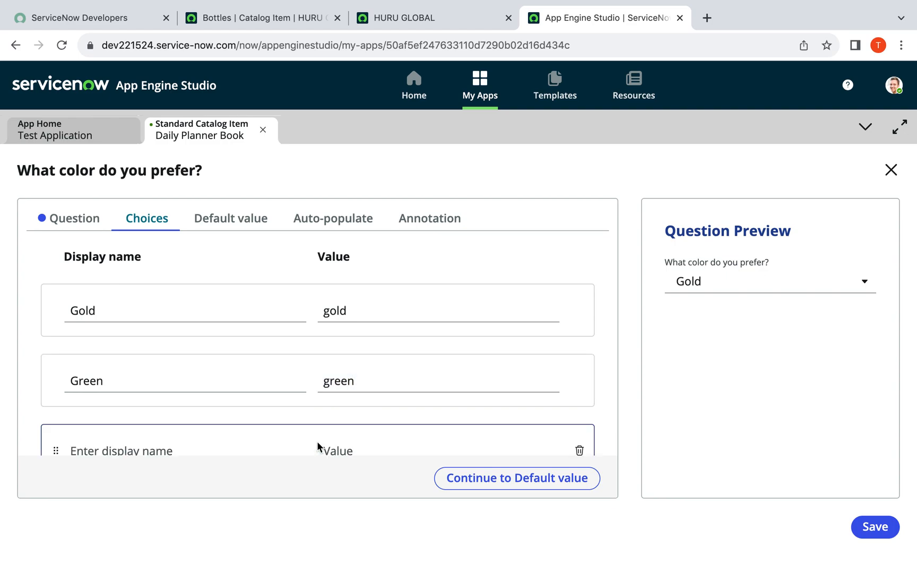
{"action": "scroll", "coordinate": [234, 358], "scroll_direction": "down", "scroll_amount": 2}
{"action": "left_click", "coordinate": [191, 383]}
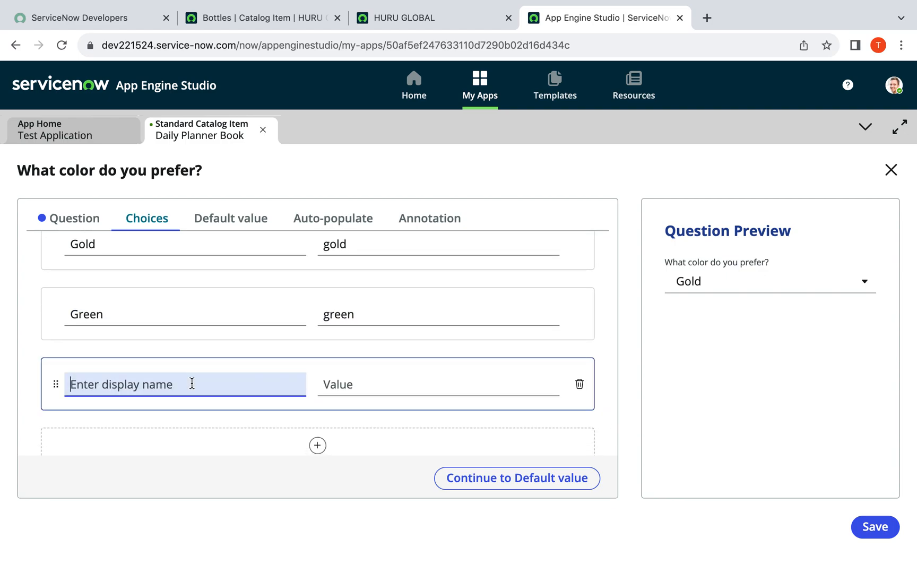
{"action": "type", "text": "Pink"}
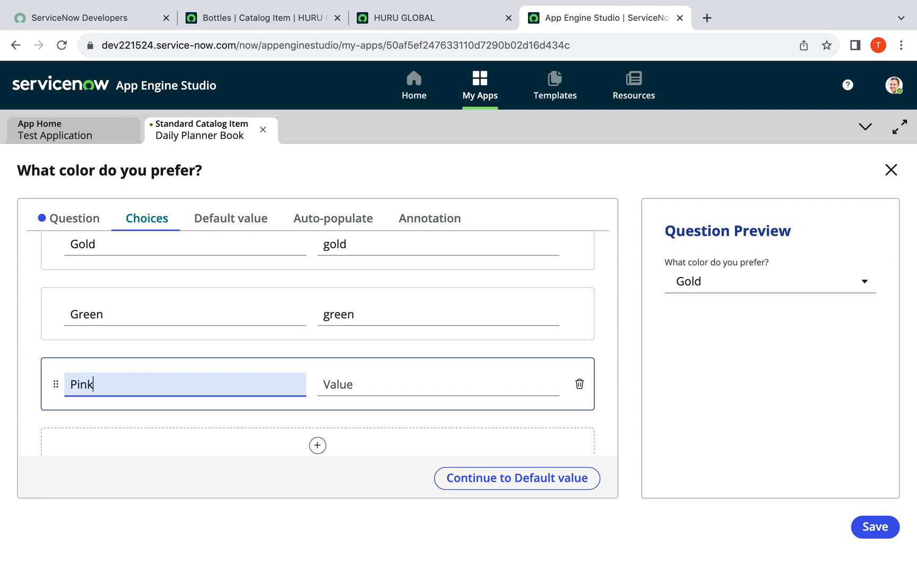
{"action": "left_click", "coordinate": [374, 385]}
Continue to the color question's default value and pick one of the color choices
{"action": "left_click", "coordinate": [561, 482]}
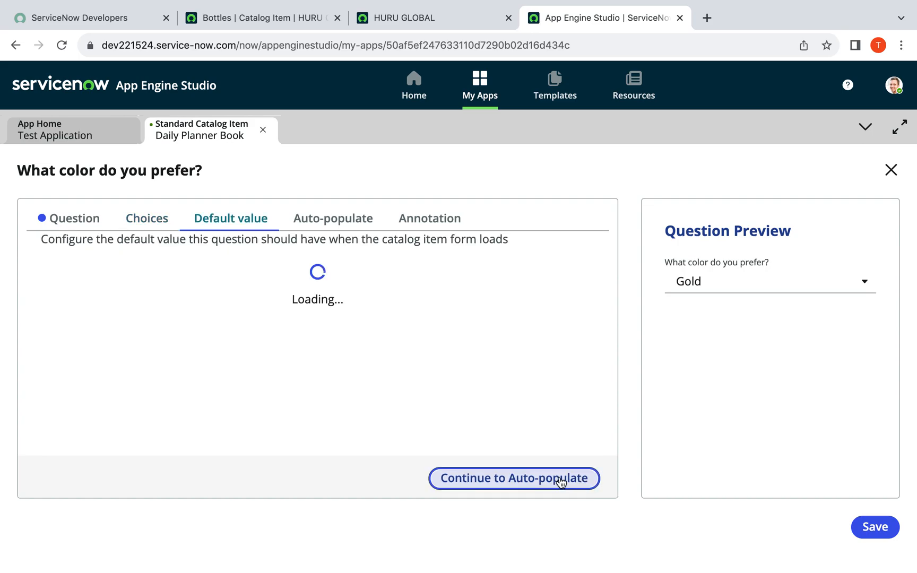
{"action": "left_click", "coordinate": [299, 309]}
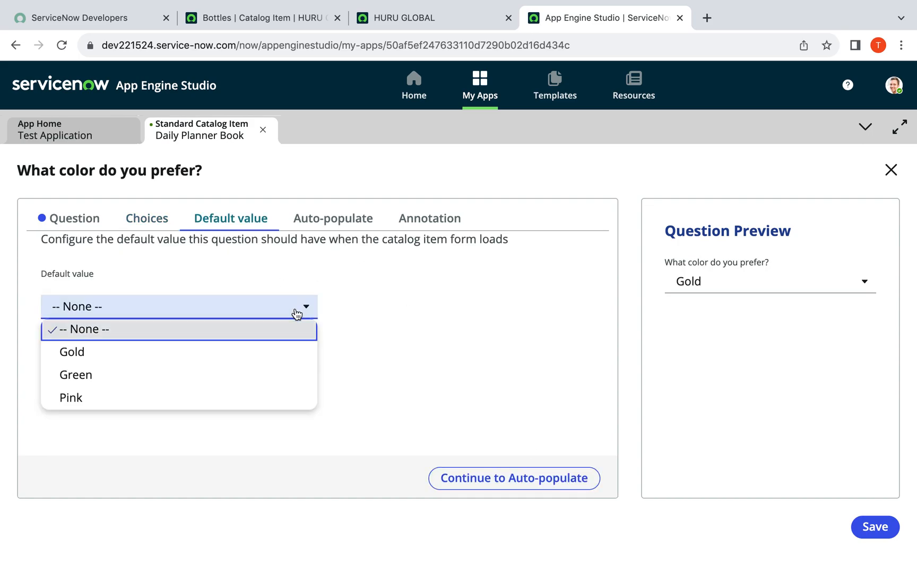
{"action": "left_click", "coordinate": [252, 365]}
Leave the question's auto-populate dependency at None and its instructions disabled, and save the question
{"action": "left_click", "coordinate": [534, 481]}
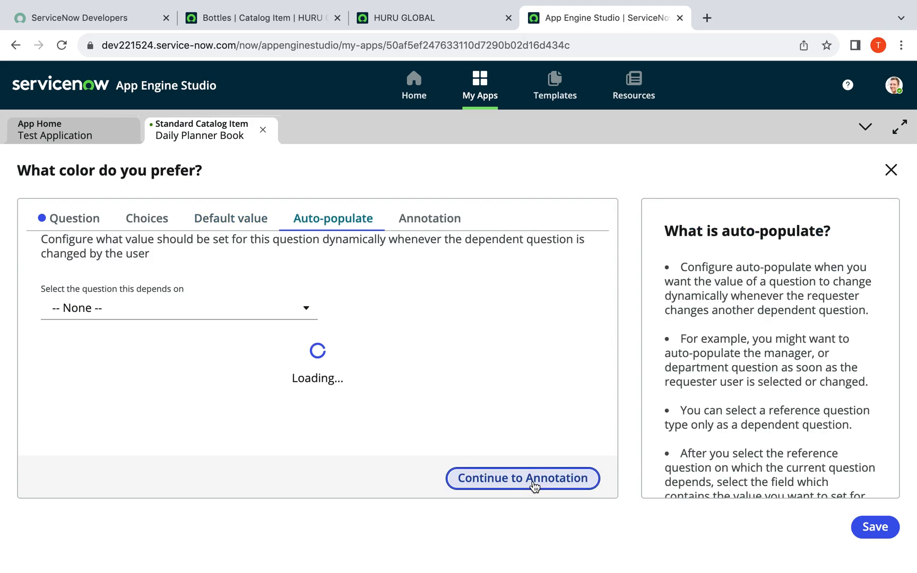
{"action": "left_click", "coordinate": [246, 309]}
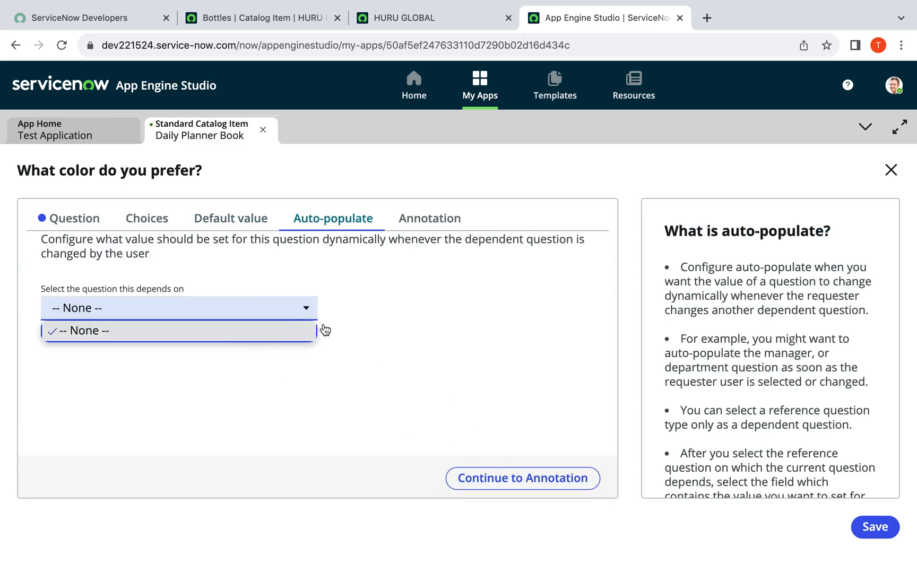
{"action": "left_click", "coordinate": [414, 348]}
{"action": "left_click", "coordinate": [476, 485]}
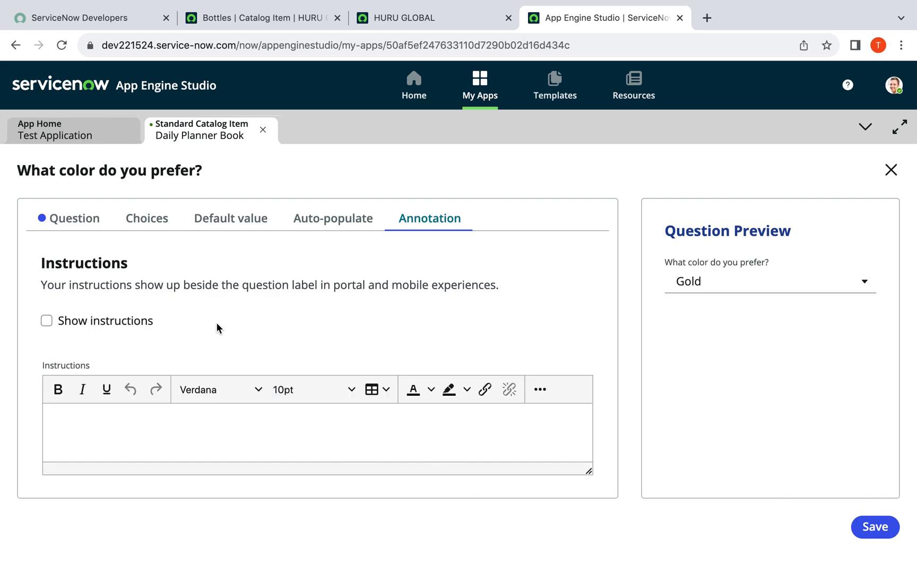
{"action": "scroll", "coordinate": [110, 327], "scroll_direction": "down", "scroll_amount": 1}
{"action": "scroll", "coordinate": [110, 327], "scroll_direction": "up", "scroll_amount": 1}
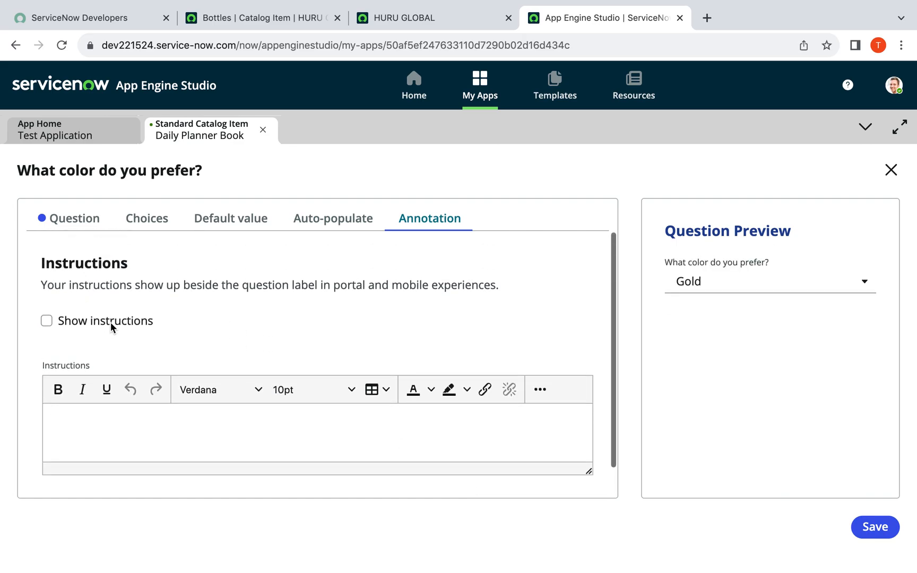
{"action": "left_click", "coordinate": [870, 526]}
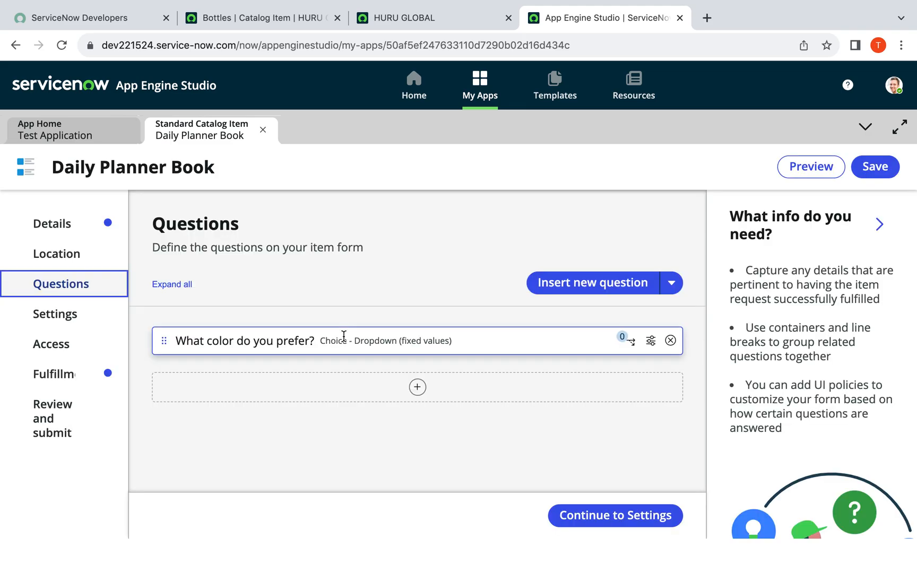
Continue to the item's settings, keep Order as the submit button label and continue to the access settings
{"action": "scroll", "coordinate": [388, 362], "scroll_direction": "down", "scroll_amount": 1}
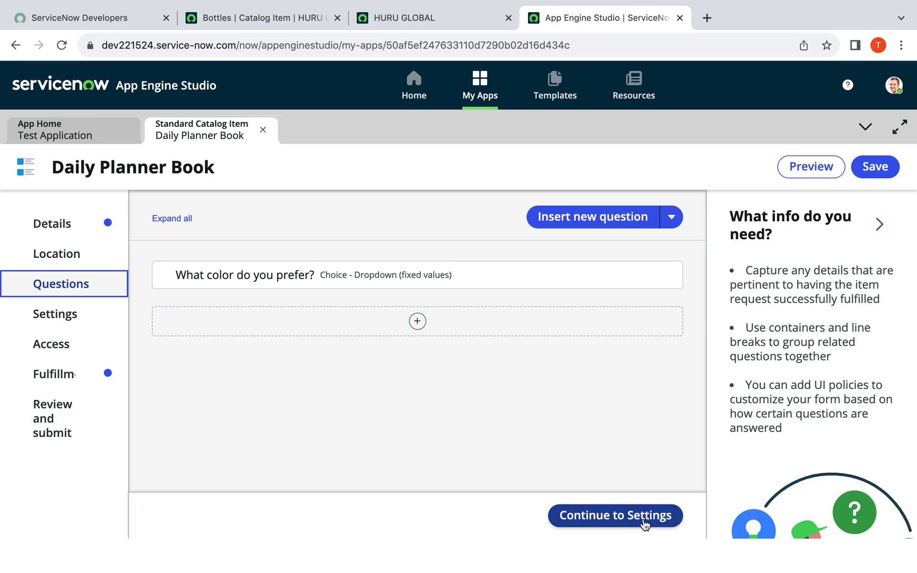
{"action": "left_click", "coordinate": [618, 518]}
{"action": "scroll", "coordinate": [485, 344], "scroll_direction": "down", "scroll_amount": 1}
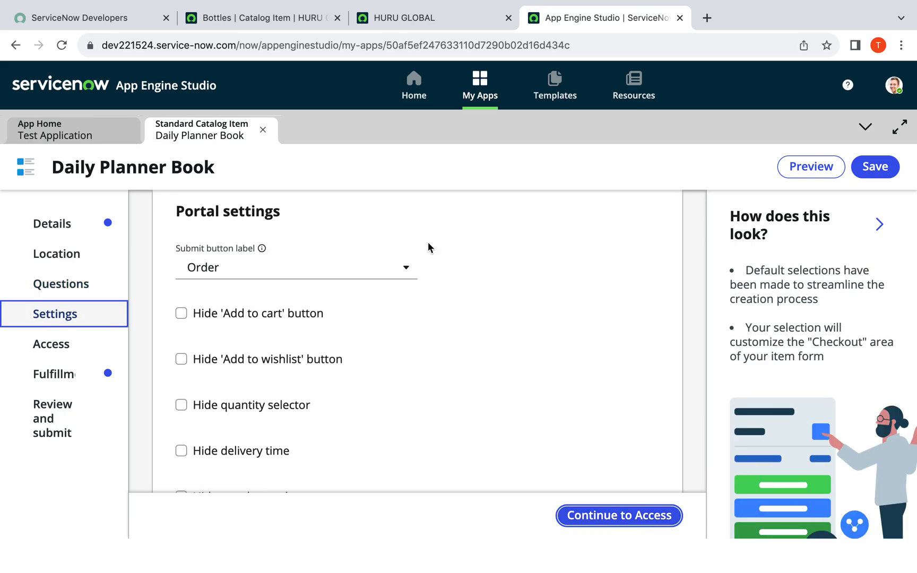
{"action": "left_click", "coordinate": [394, 277]}
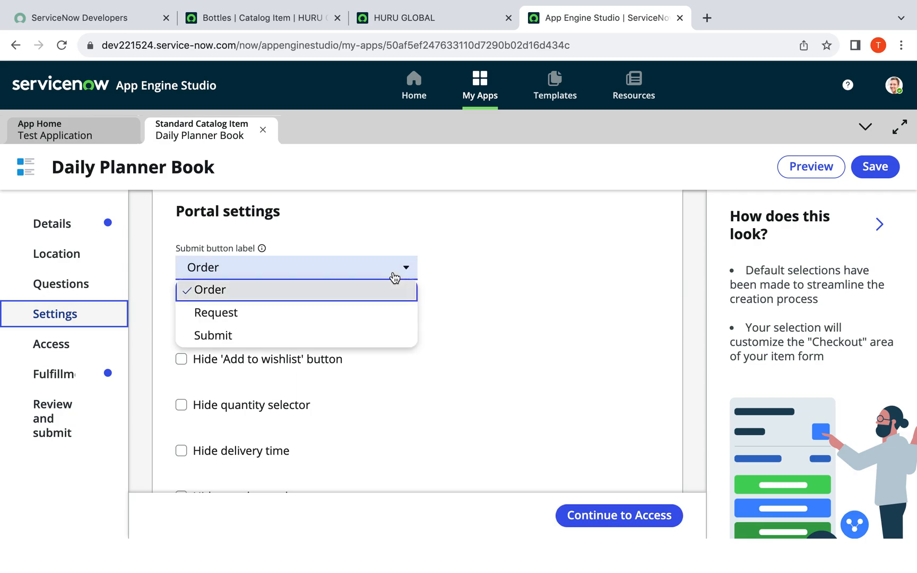
{"action": "left_click", "coordinate": [573, 264]}
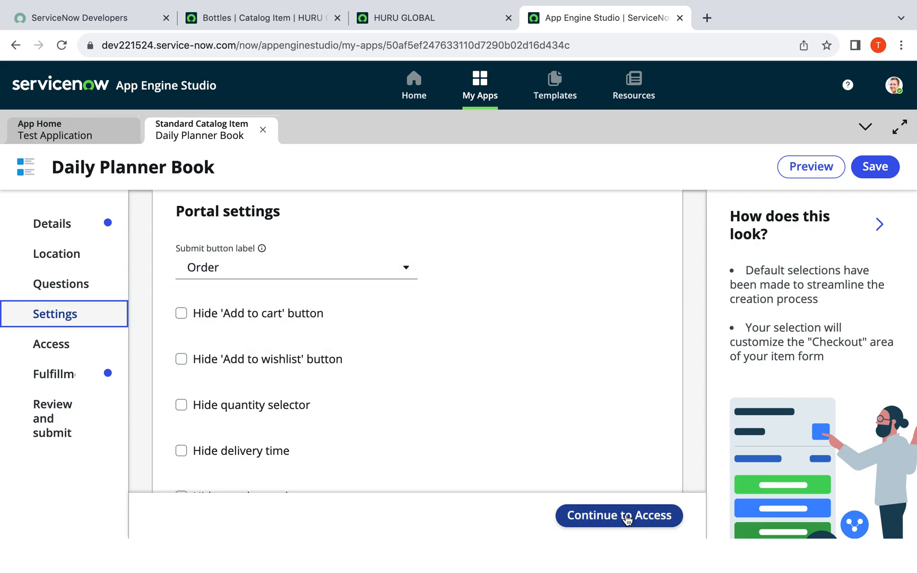
{"action": "left_click", "coordinate": [626, 518]}
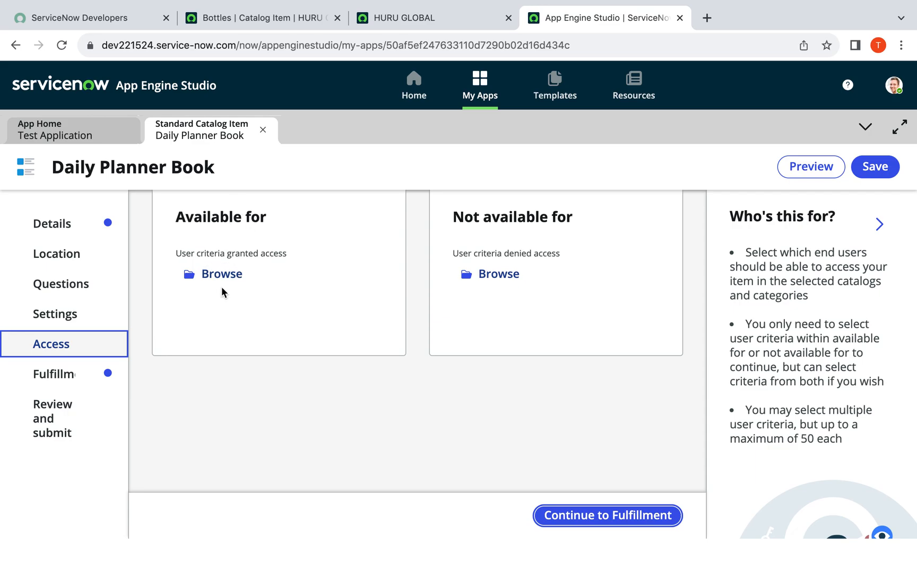
Review the item's access settings, leave both user criteria lists empty, and continue to fulfillment
{"action": "scroll", "coordinate": [271, 295], "scroll_direction": "up", "scroll_amount": 2}
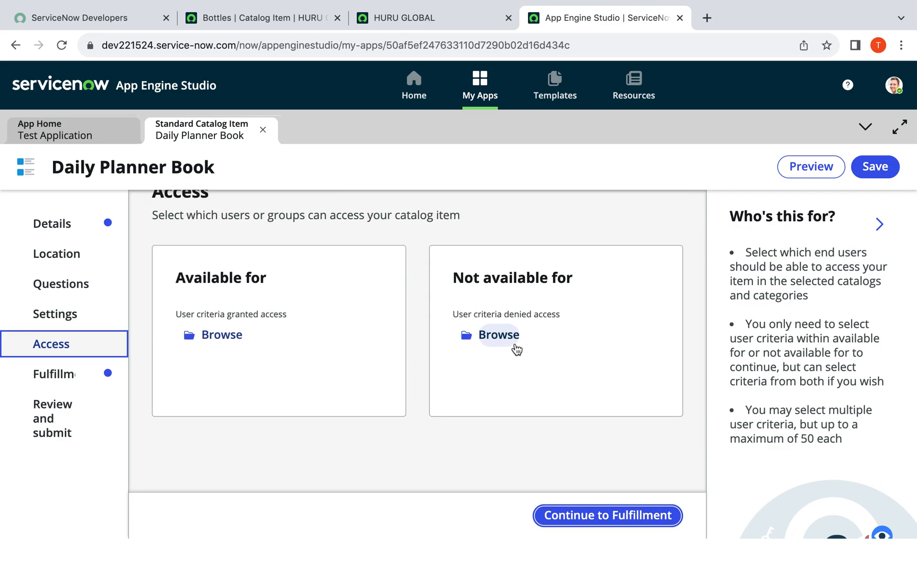
{"action": "scroll", "coordinate": [514, 348], "scroll_direction": "up", "scroll_amount": 1}
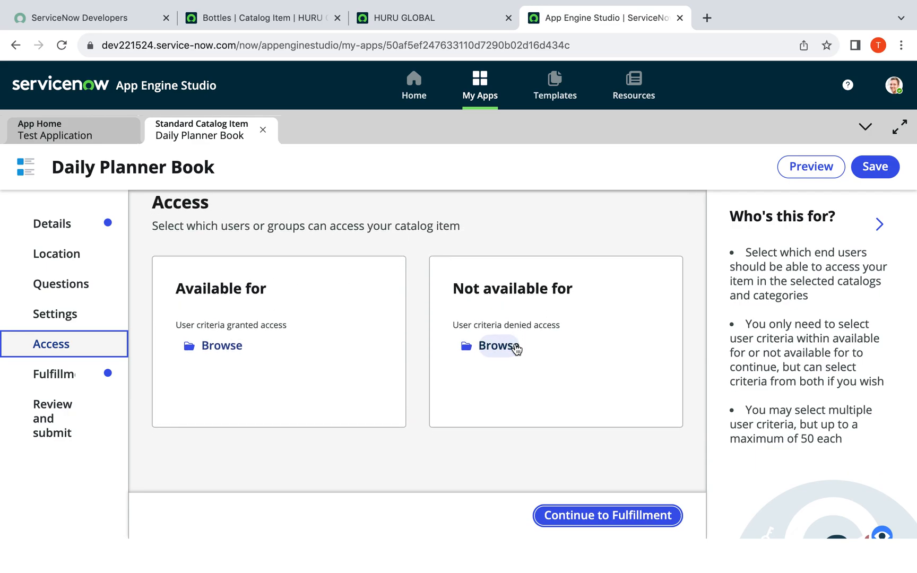
{"action": "scroll", "coordinate": [516, 349], "scroll_direction": "down", "scroll_amount": 2}
{"action": "left_click", "coordinate": [564, 515]}
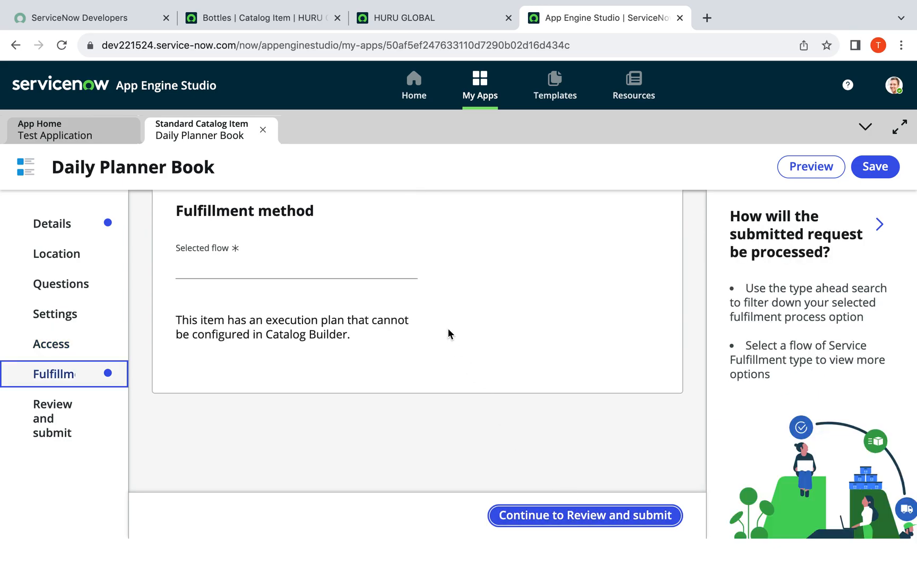
Choose "Service Catalog item request" as the selected flow for the item's fulfillment method
{"action": "left_click", "coordinate": [300, 265]}
{"action": "scroll", "coordinate": [434, 251], "scroll_direction": "up", "scroll_amount": 2}
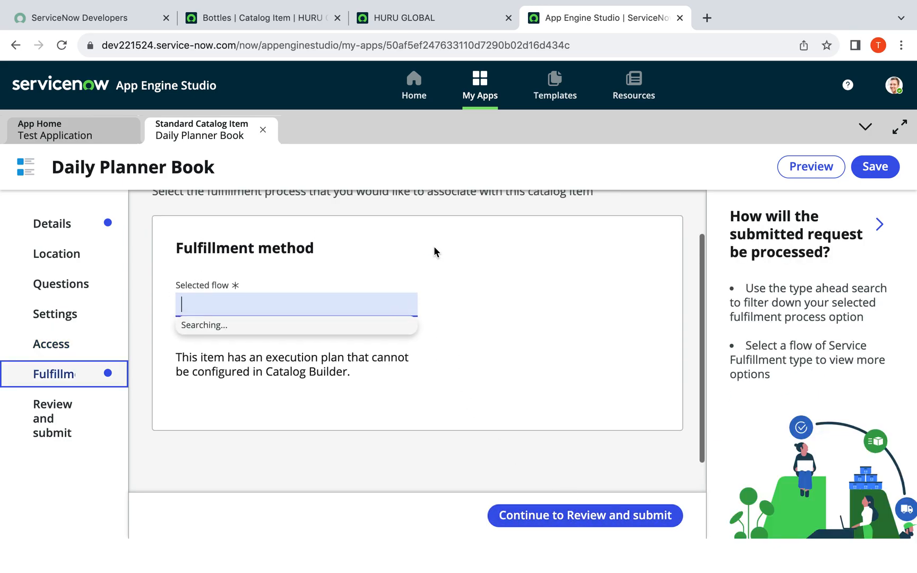
{"action": "left_click", "coordinate": [279, 375]}
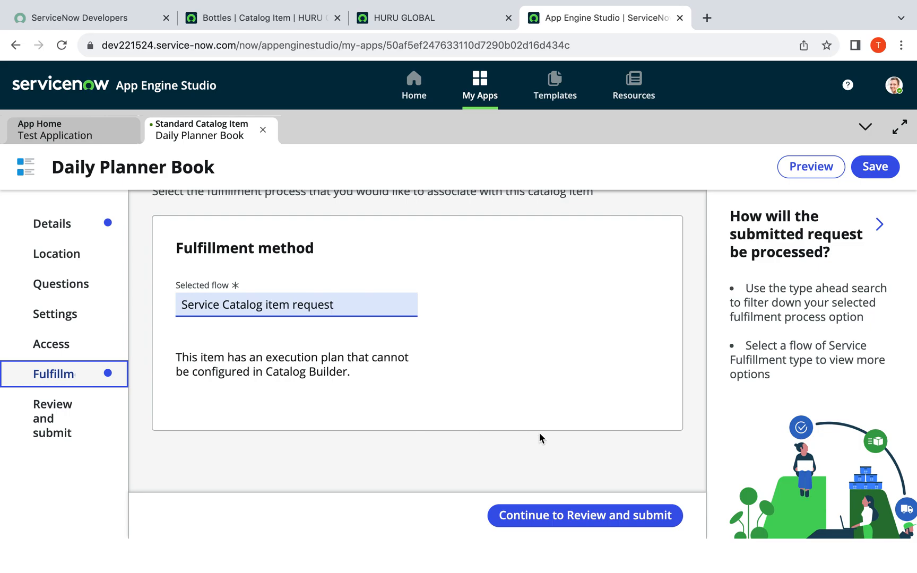
Continue to the review of the Daily Planner Book item, submit it and return to the application
{"action": "left_click", "coordinate": [555, 516]}
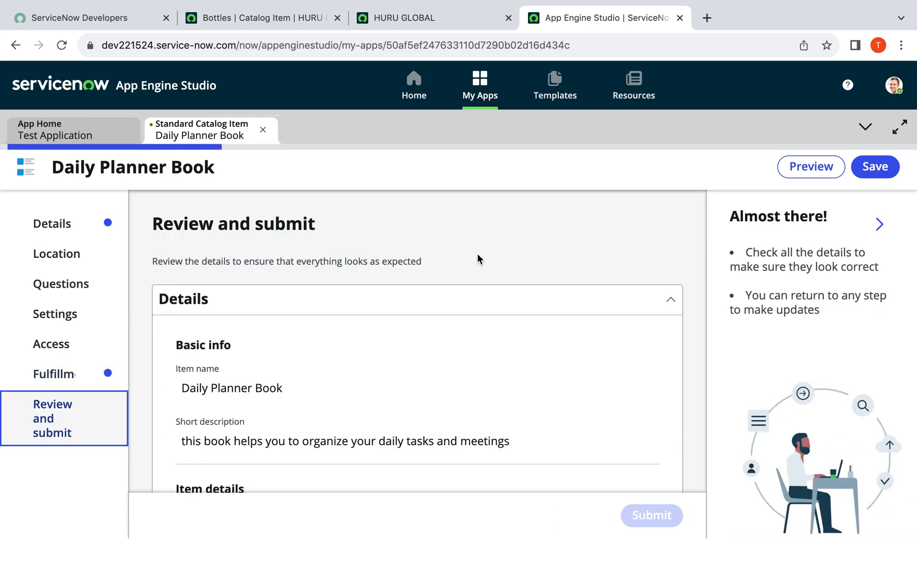
{"action": "scroll", "coordinate": [477, 259], "scroll_direction": "down", "scroll_amount": 15}
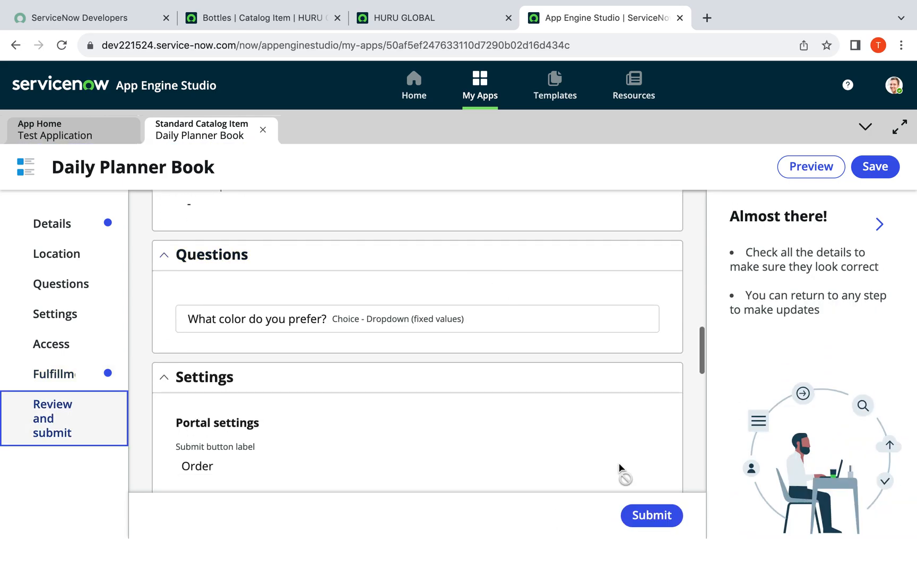
{"action": "left_click", "coordinate": [647, 516]}
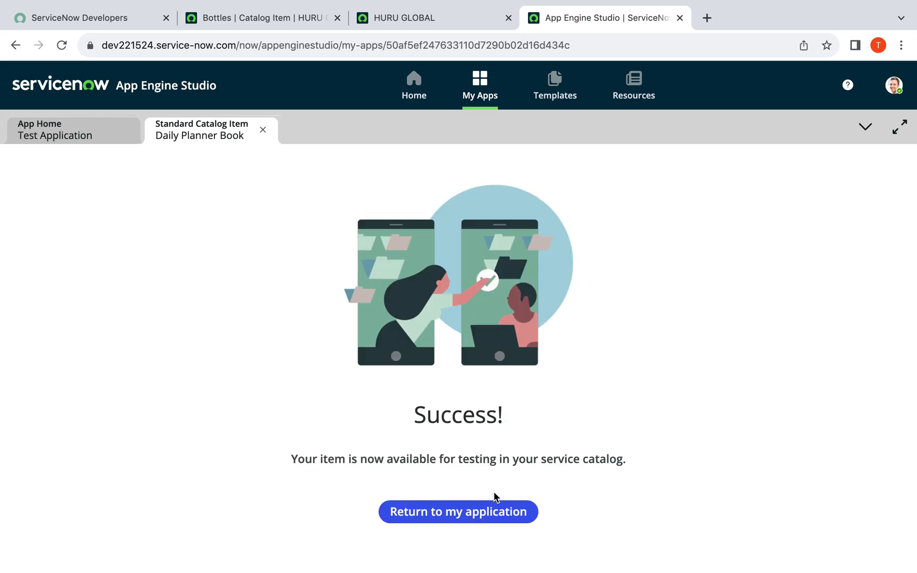
{"action": "left_click", "coordinate": [479, 513]}
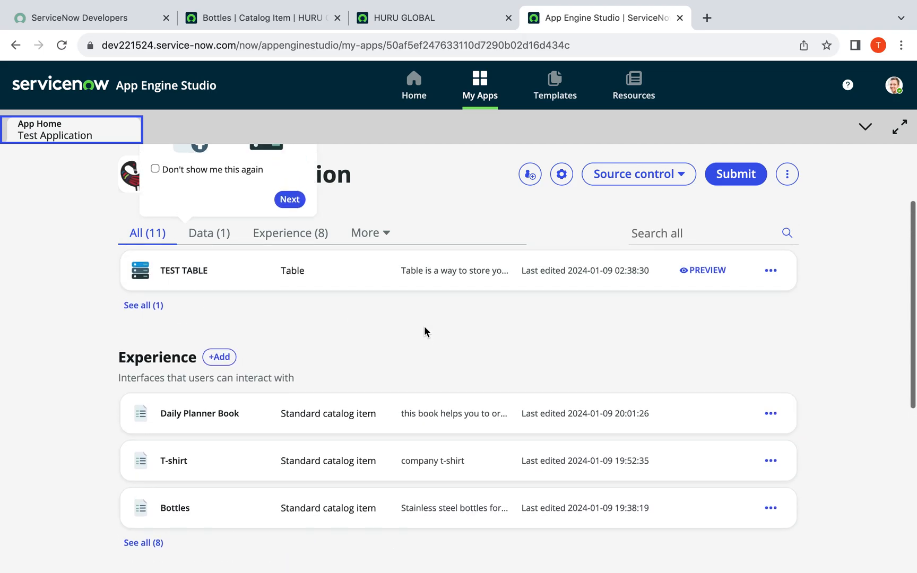
{"action": "scroll", "coordinate": [425, 332], "scroll_direction": "down", "scroll_amount": 1}
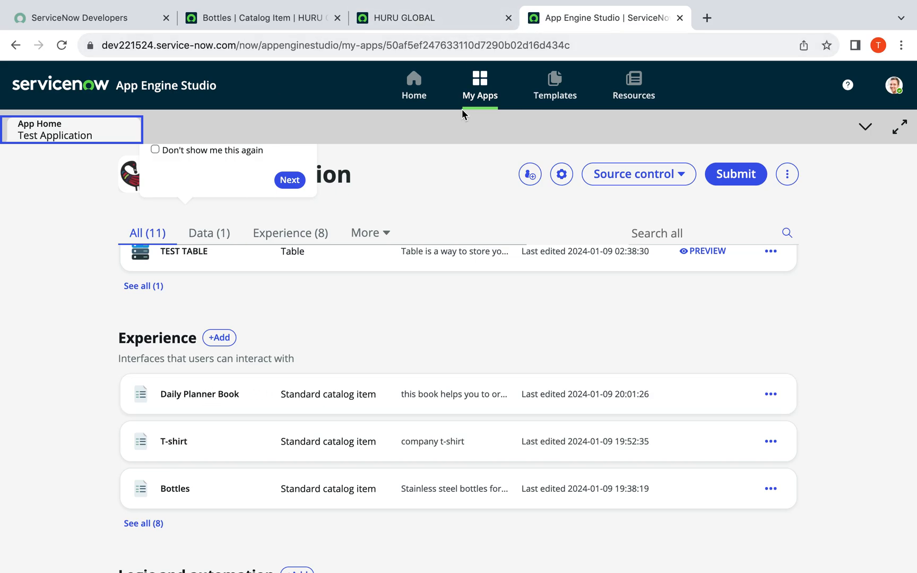
Switch to the ServiceNow platform tab showing the Bottles item and open the Self-Service module's Service Catalog
{"action": "left_click", "coordinate": [303, 20]}
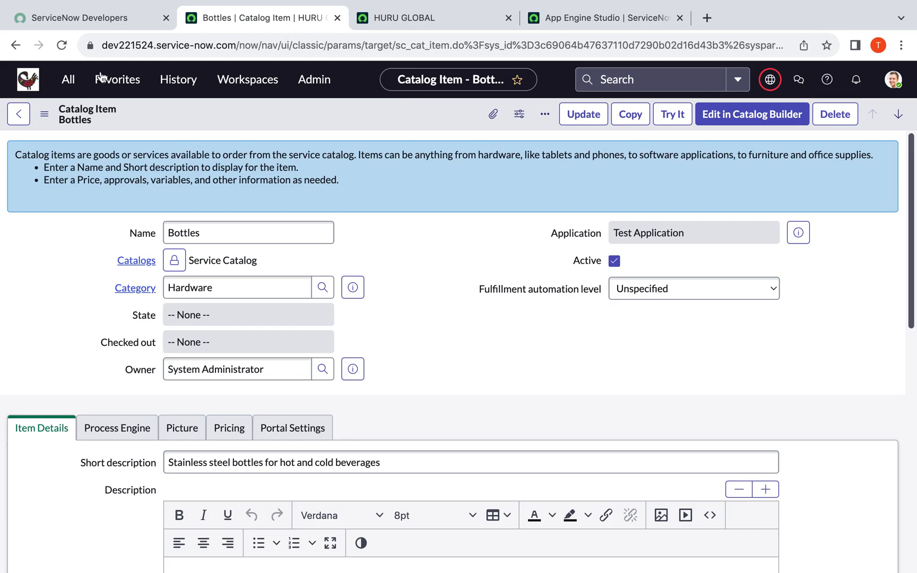
{"action": "left_click", "coordinate": [30, 81]}
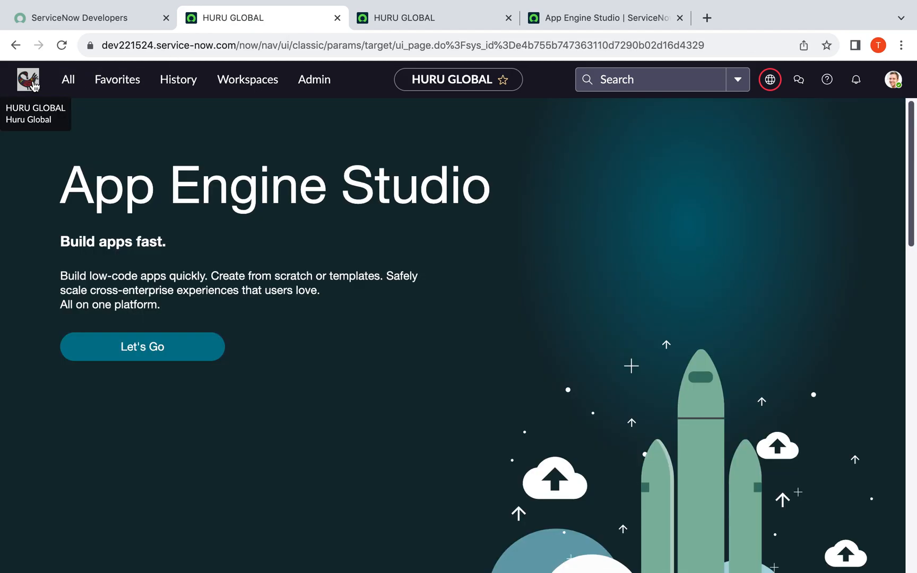
{"action": "left_click", "coordinate": [68, 80]}
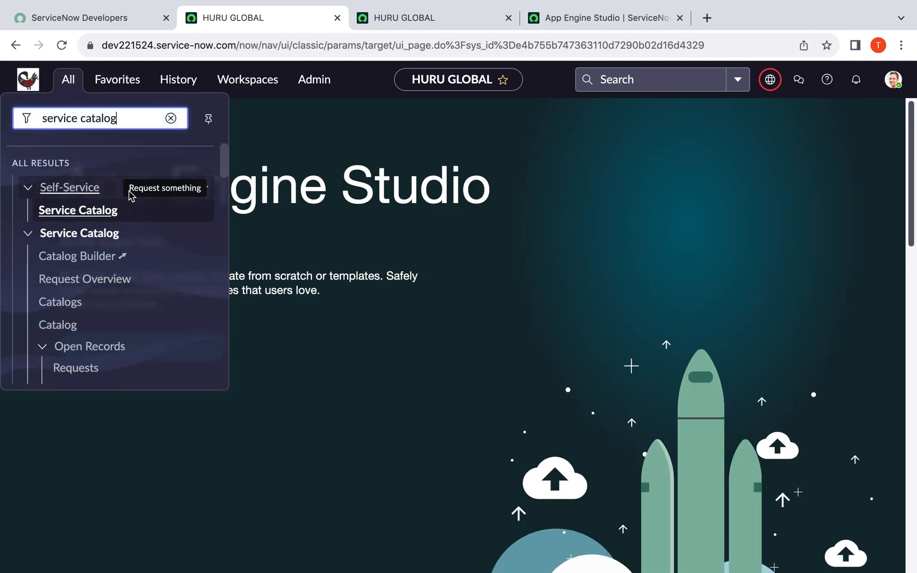
{"action": "left_click", "coordinate": [171, 118]}
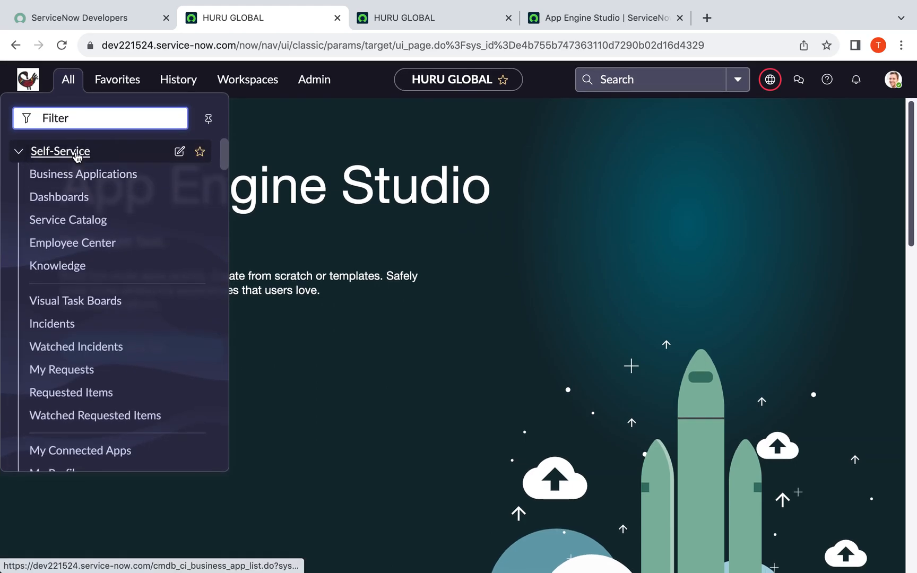
{"action": "left_click", "coordinate": [59, 229]}
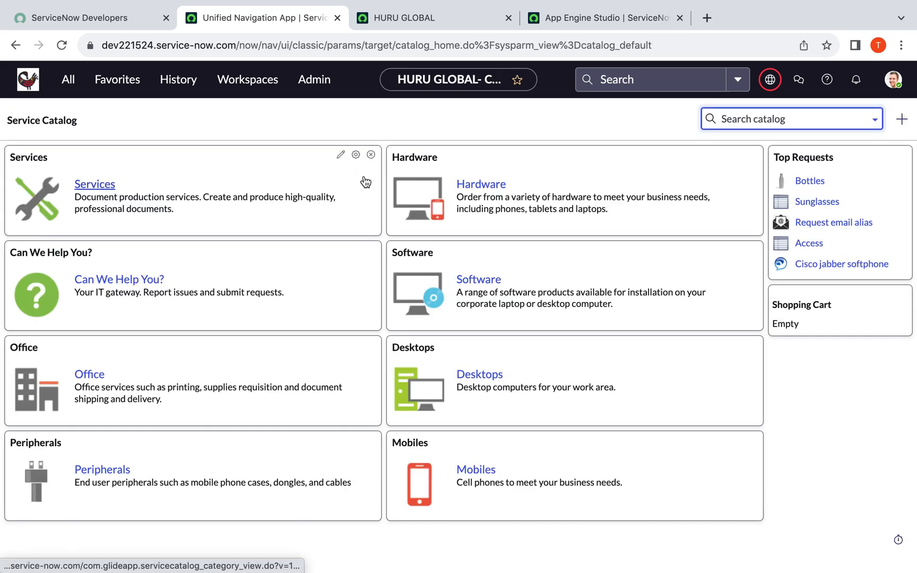
Open the Hardware category in the catalog and open the Daily Planner Book item
{"action": "left_click", "coordinate": [475, 191]}
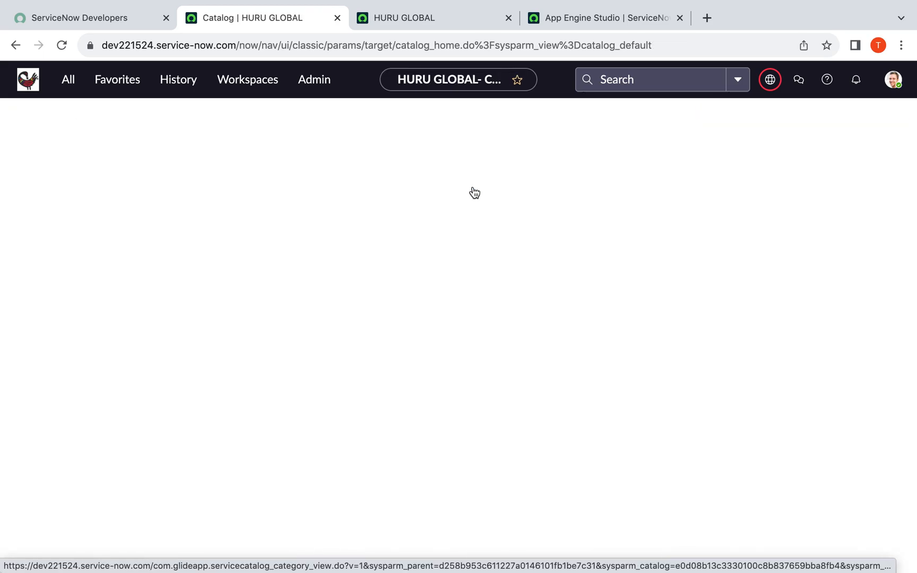
{"action": "scroll", "coordinate": [190, 296], "scroll_direction": "down", "scroll_amount": 2}
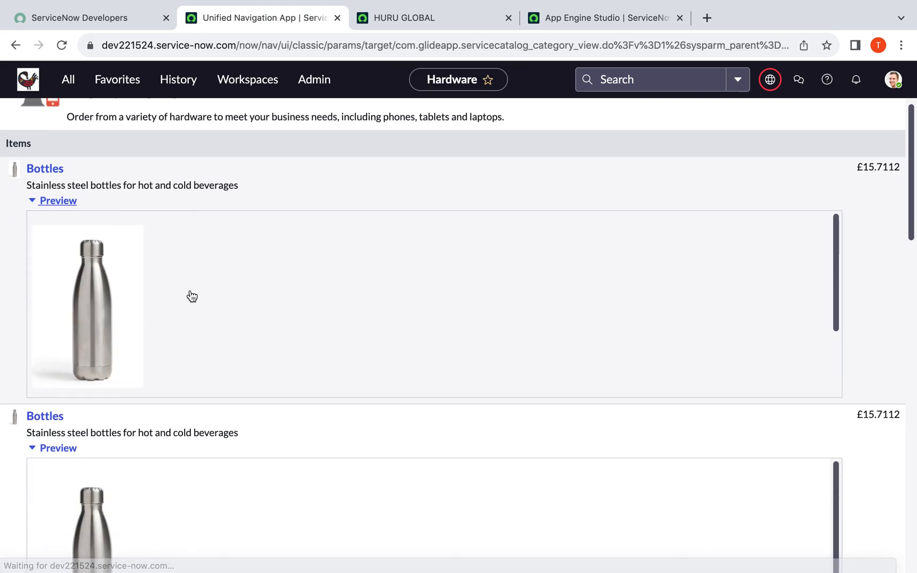
{"action": "scroll", "coordinate": [121, 352], "scroll_direction": "down", "scroll_amount": 10}
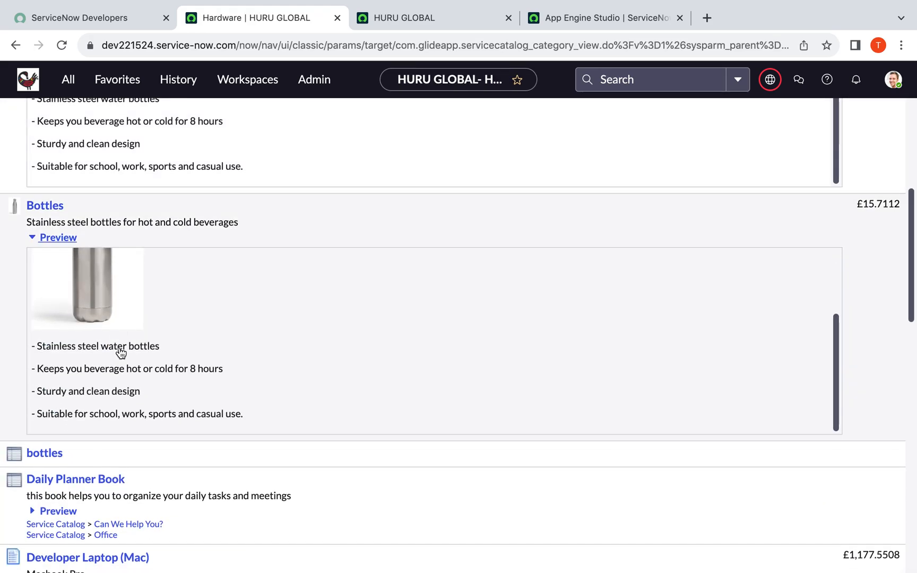
{"action": "scroll", "coordinate": [121, 353], "scroll_direction": "down", "scroll_amount": 4}
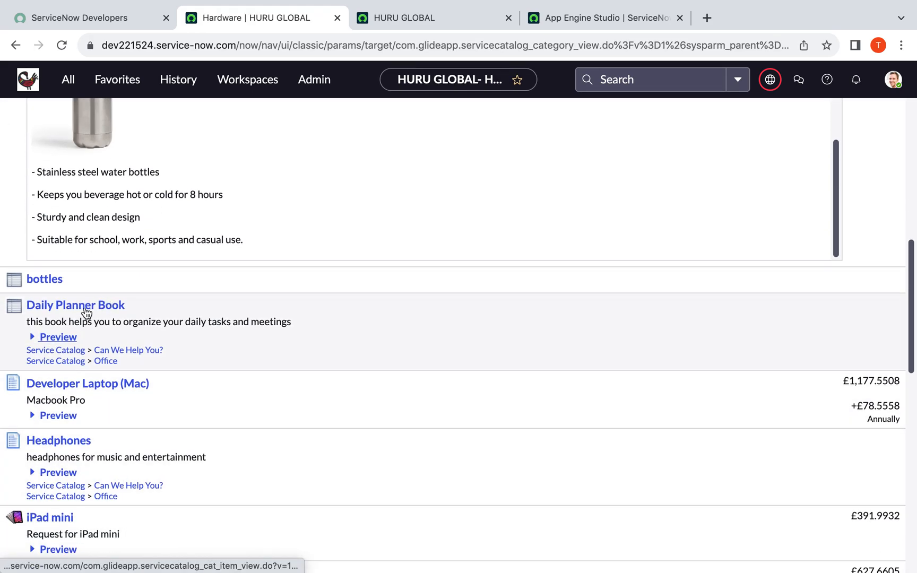
{"action": "left_click", "coordinate": [85, 310]}
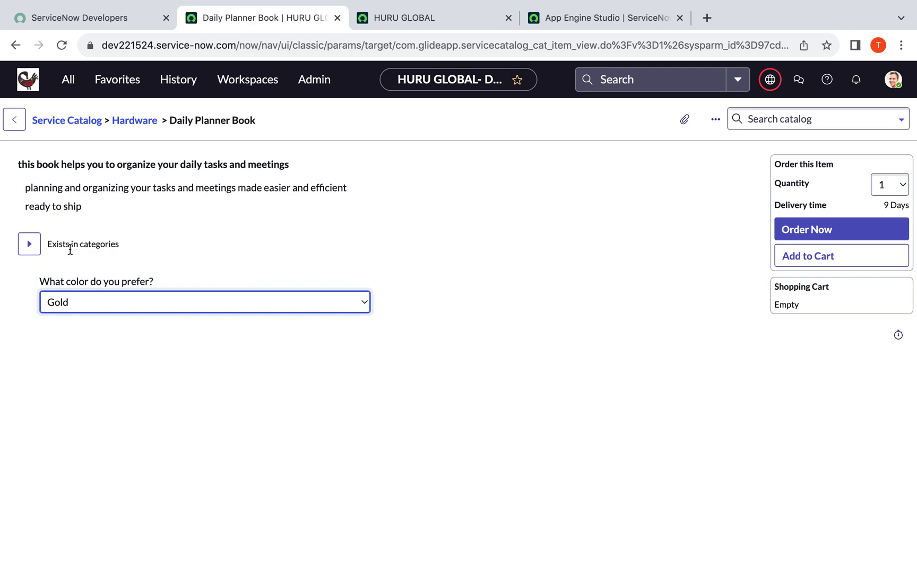
Check the color choices, keep Gold as the preferred color and order one Daily Planner Book
{"action": "left_click", "coordinate": [206, 304]}
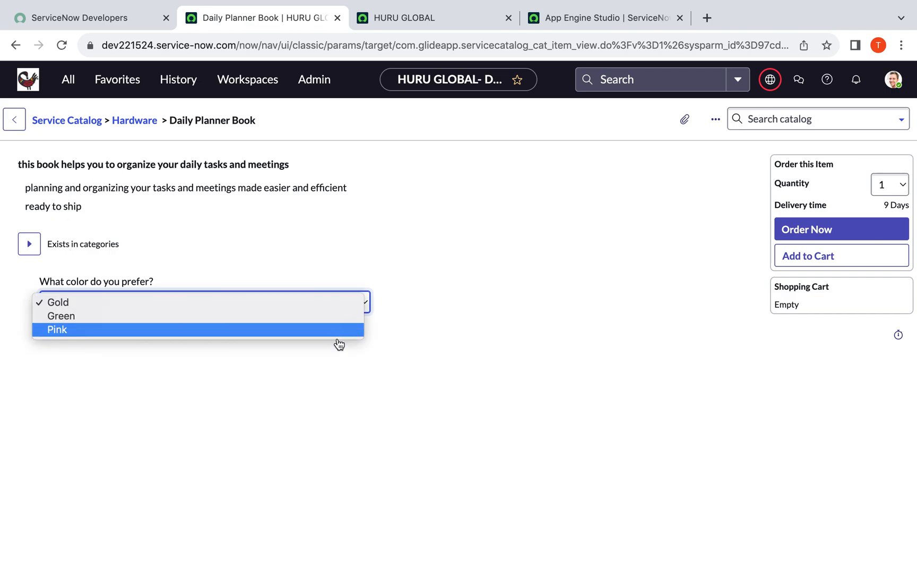
{"action": "left_click", "coordinate": [424, 304]}
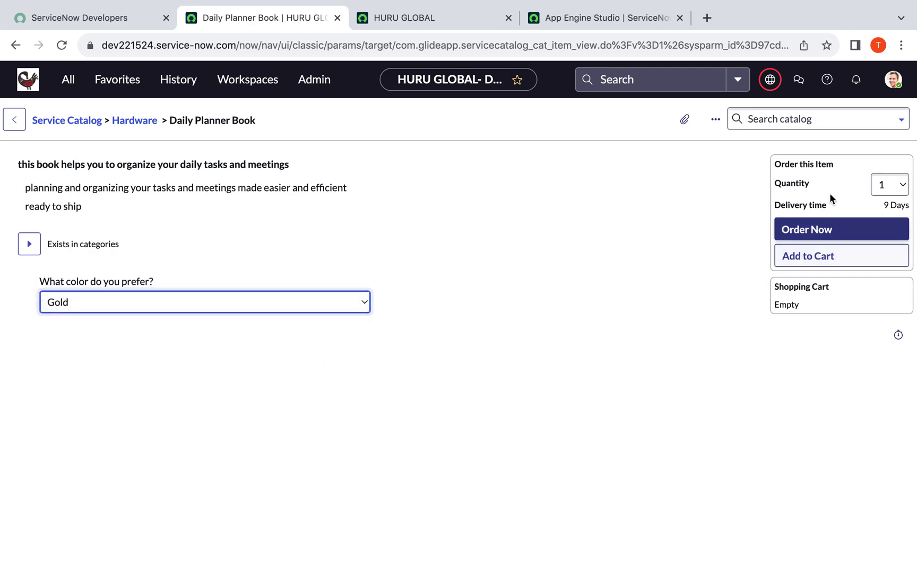
{"action": "left_click", "coordinate": [834, 236]}
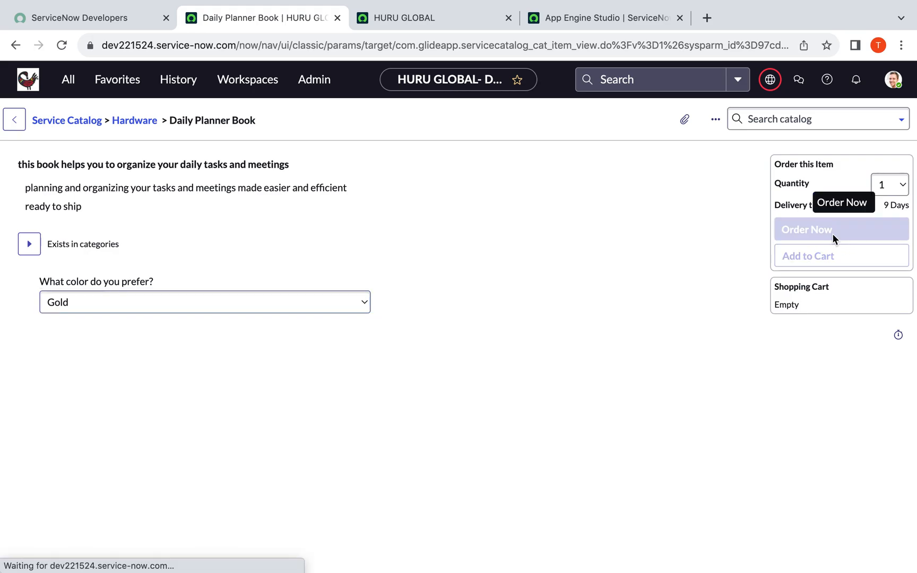